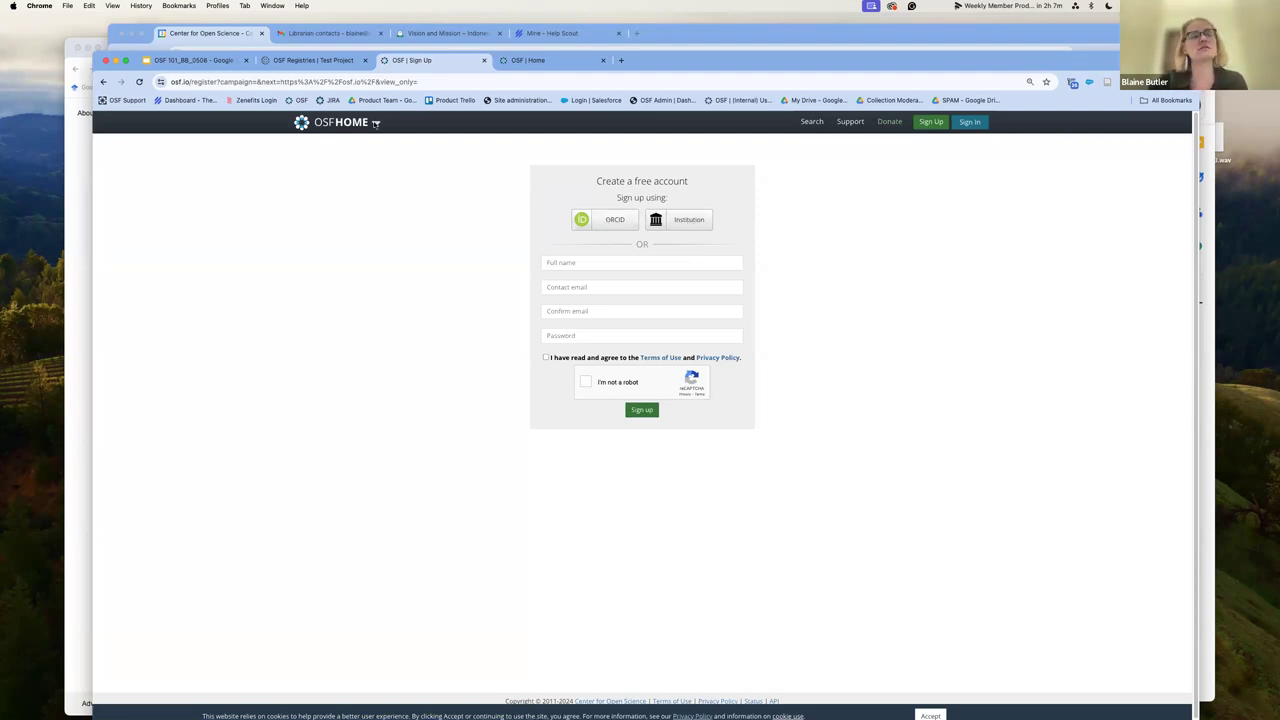
Open the OSF Institutions directory from the OSF HOME menu and search it for 'jame'.
click(375, 121)
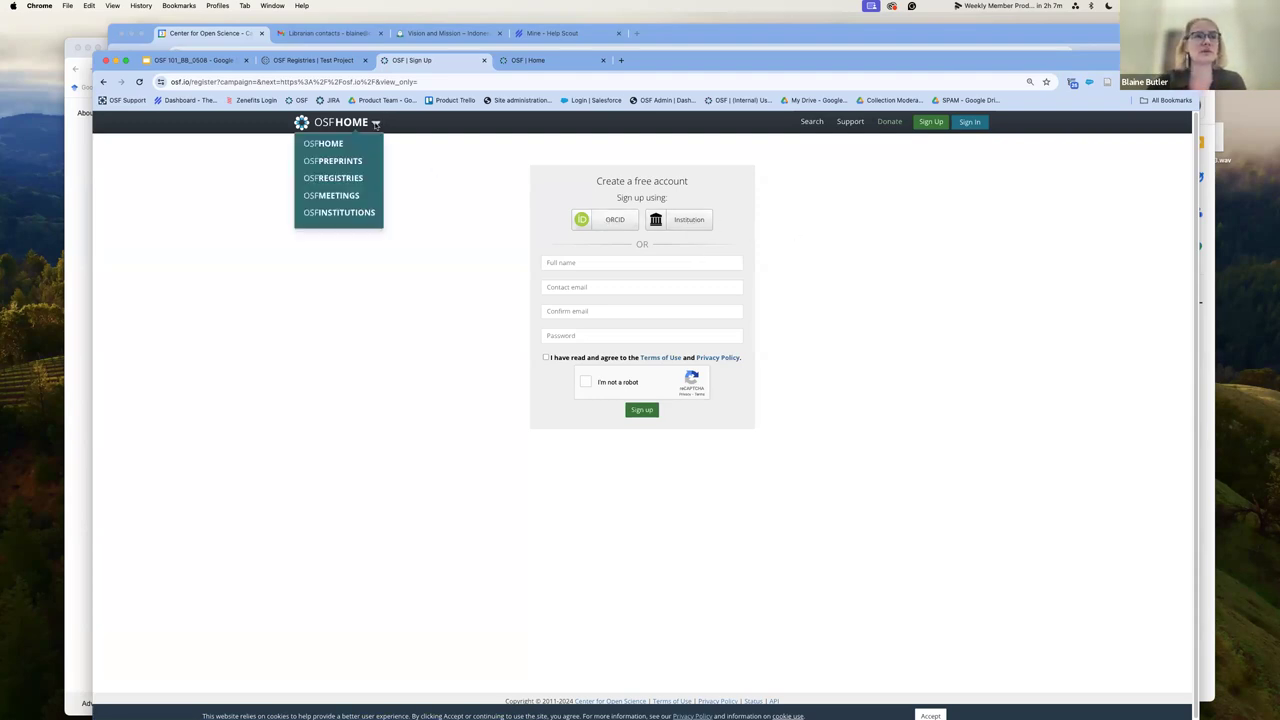
click(364, 210)
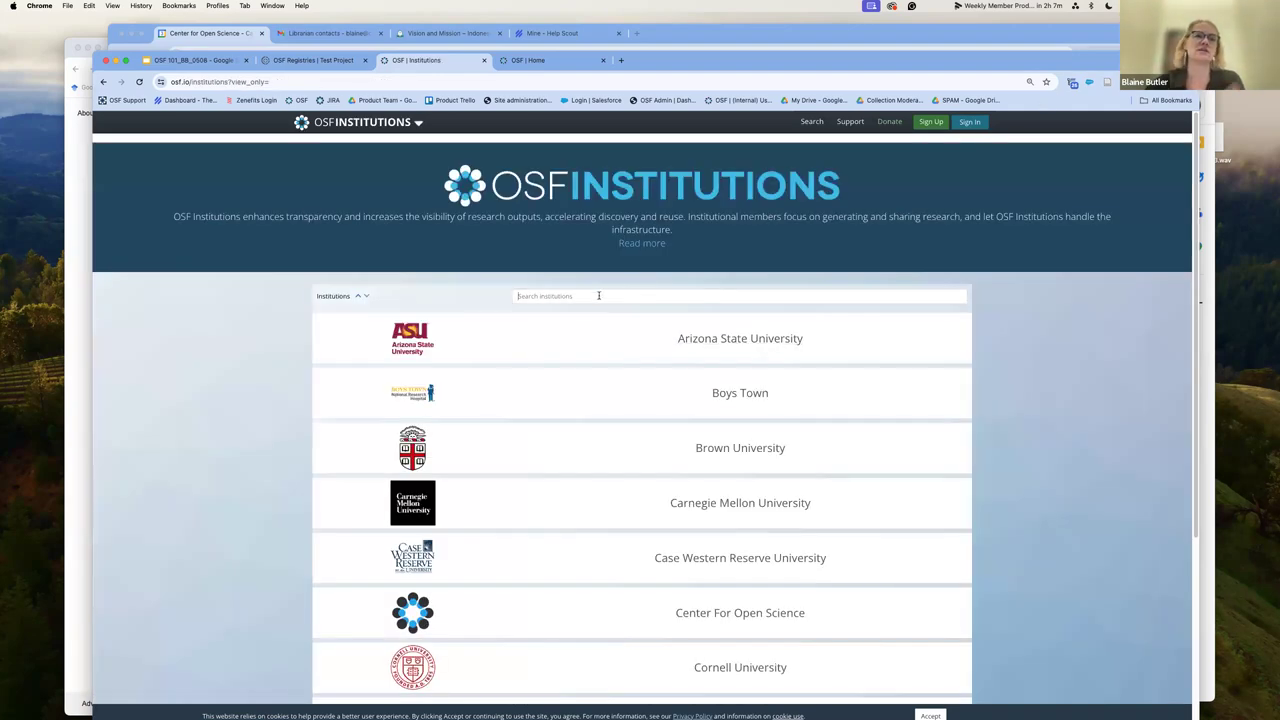
click(599, 295)
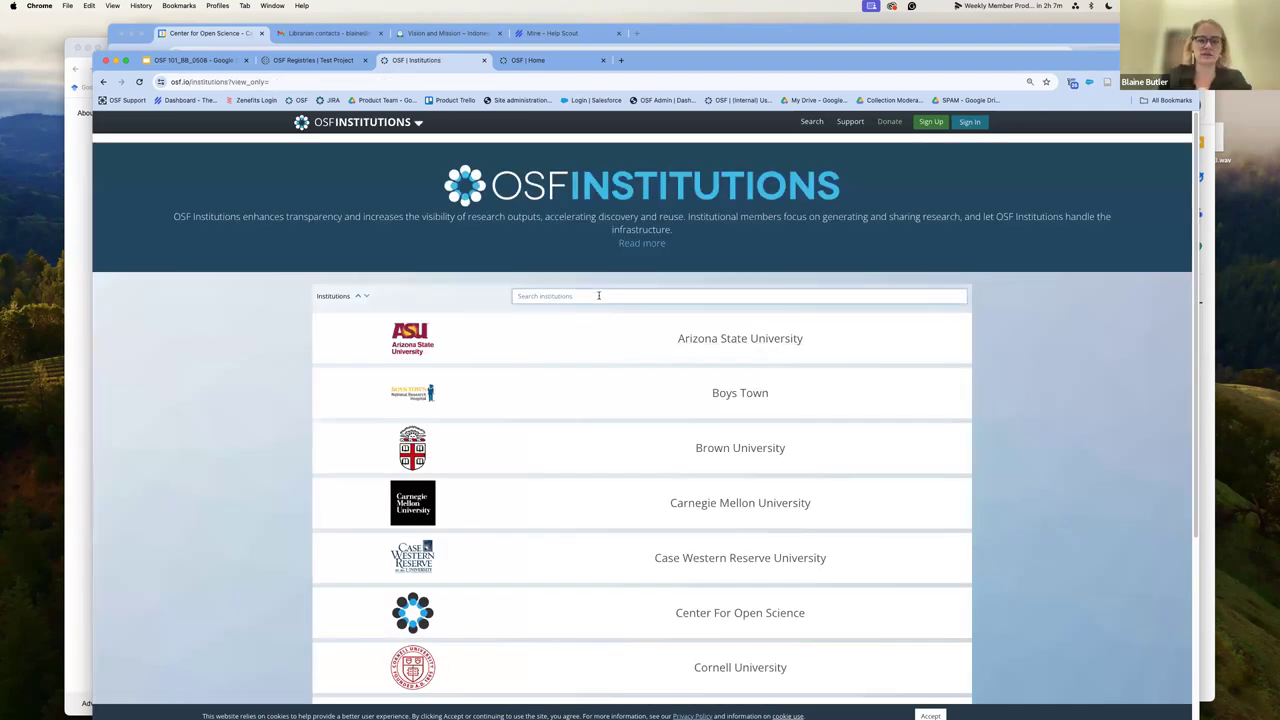
text(jame)
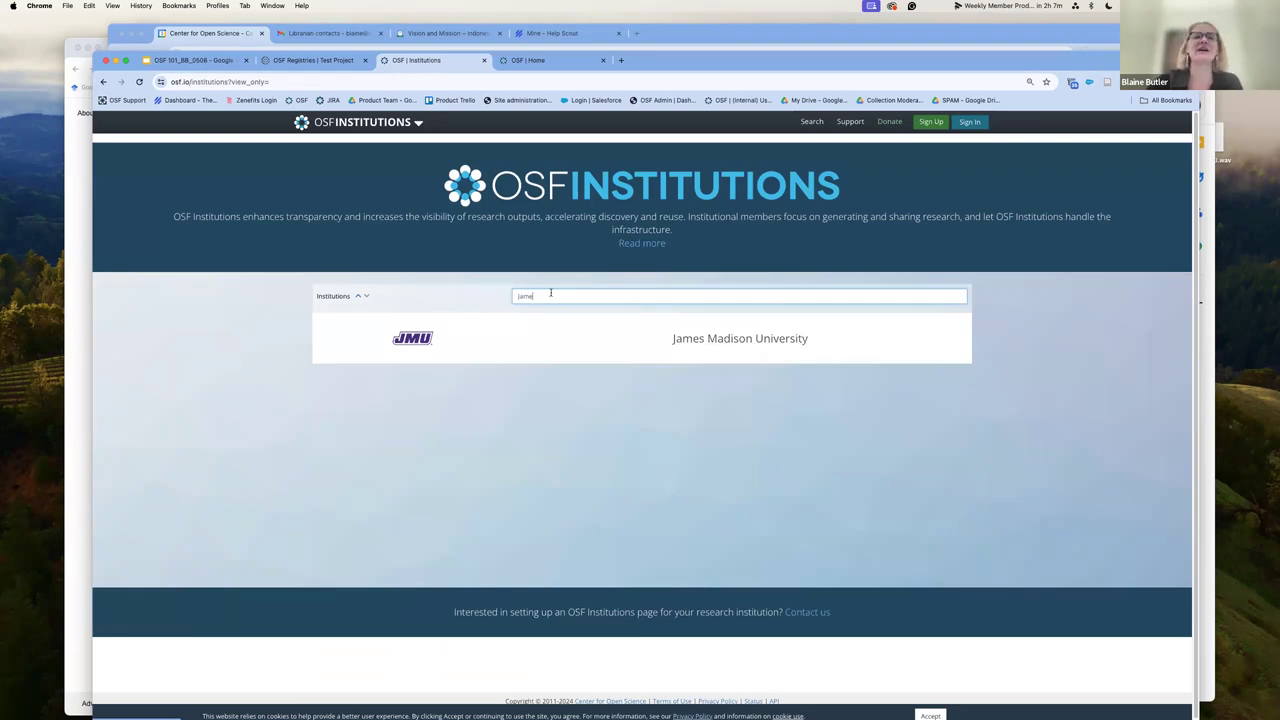
Clear the institution search to list all institutions, then go to the OSF sign-in page.
double_click(514, 295)
key(BackSpace)
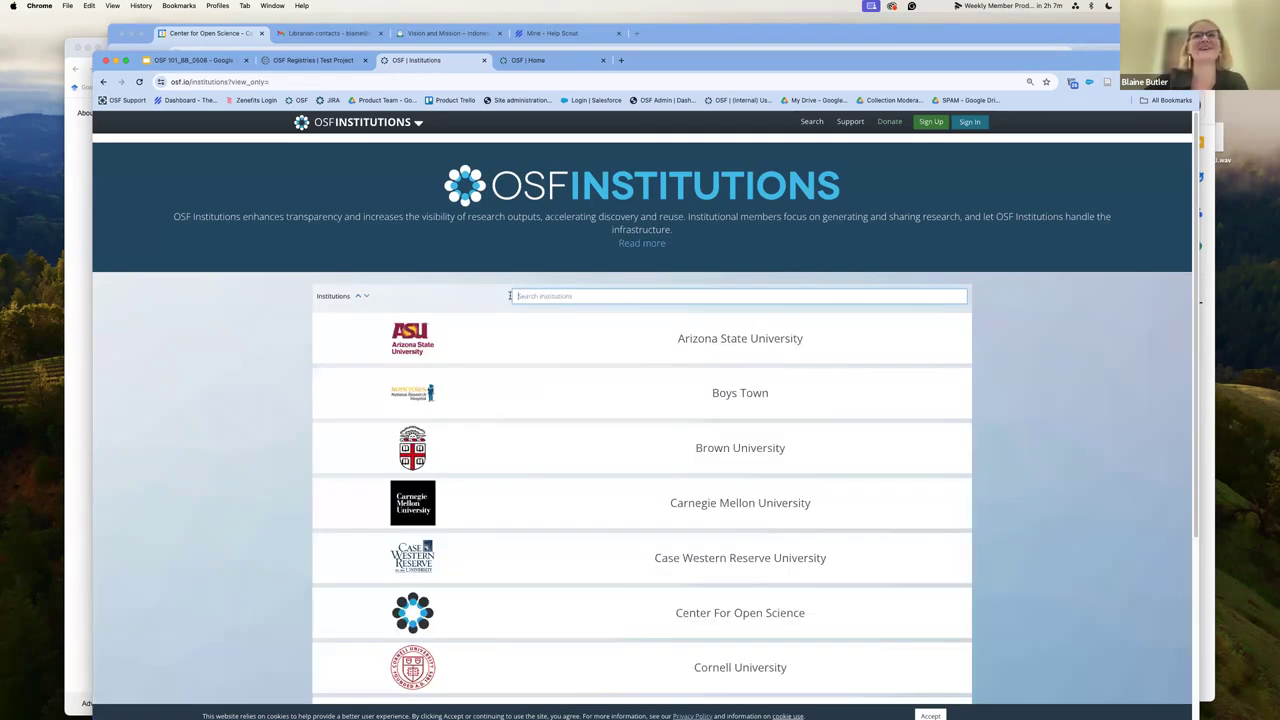
click(970, 123)
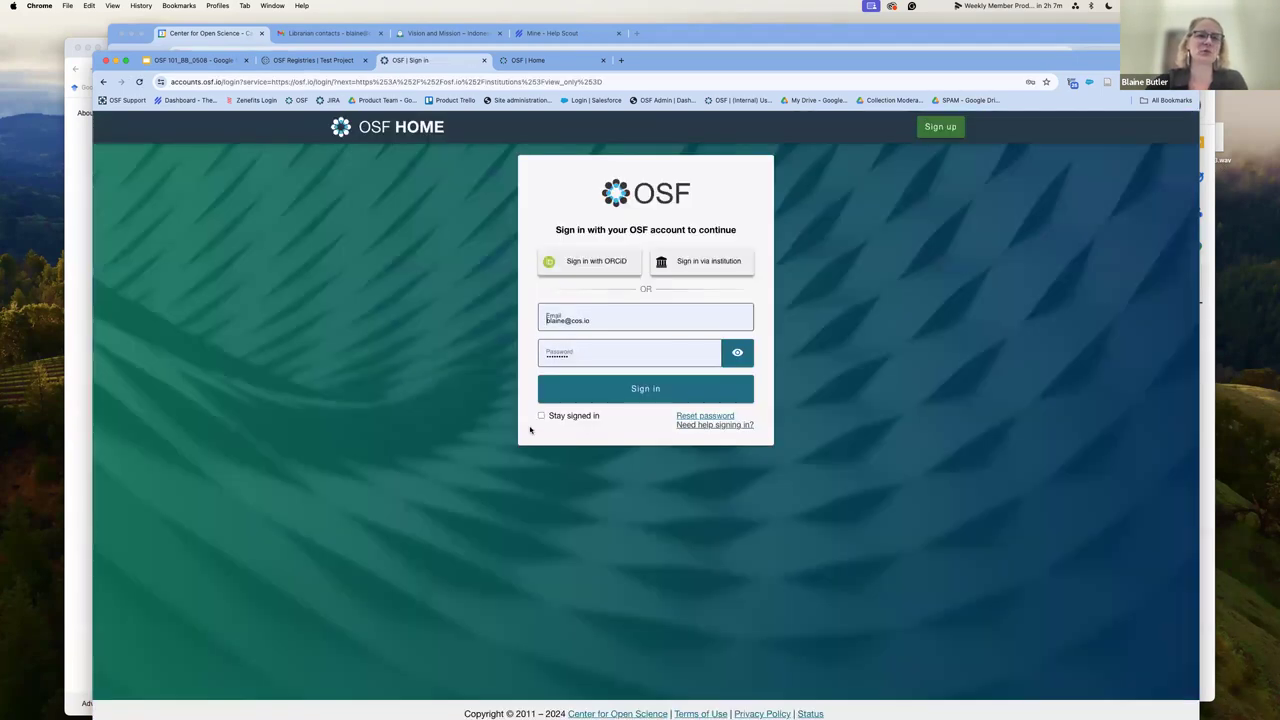
Sign in to OSF and open My Profile, showing 1203 activity points and 52 projects.
click(586, 396)
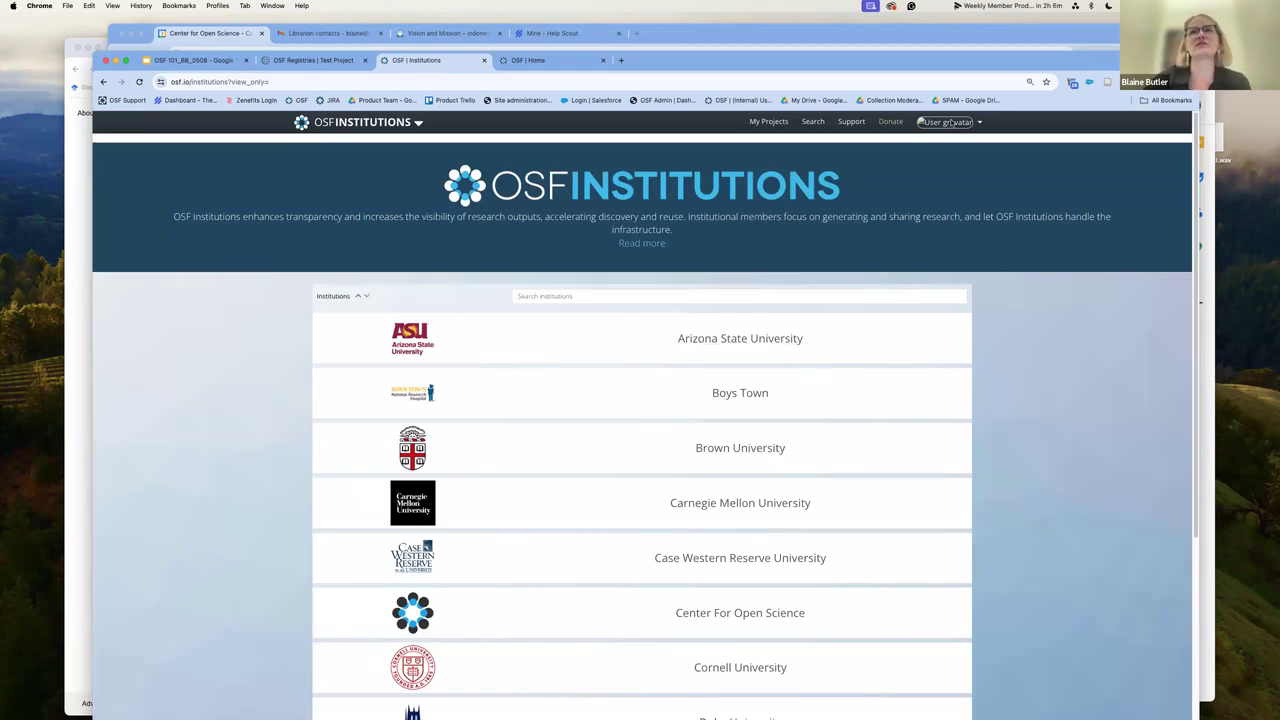
click(139, 82)
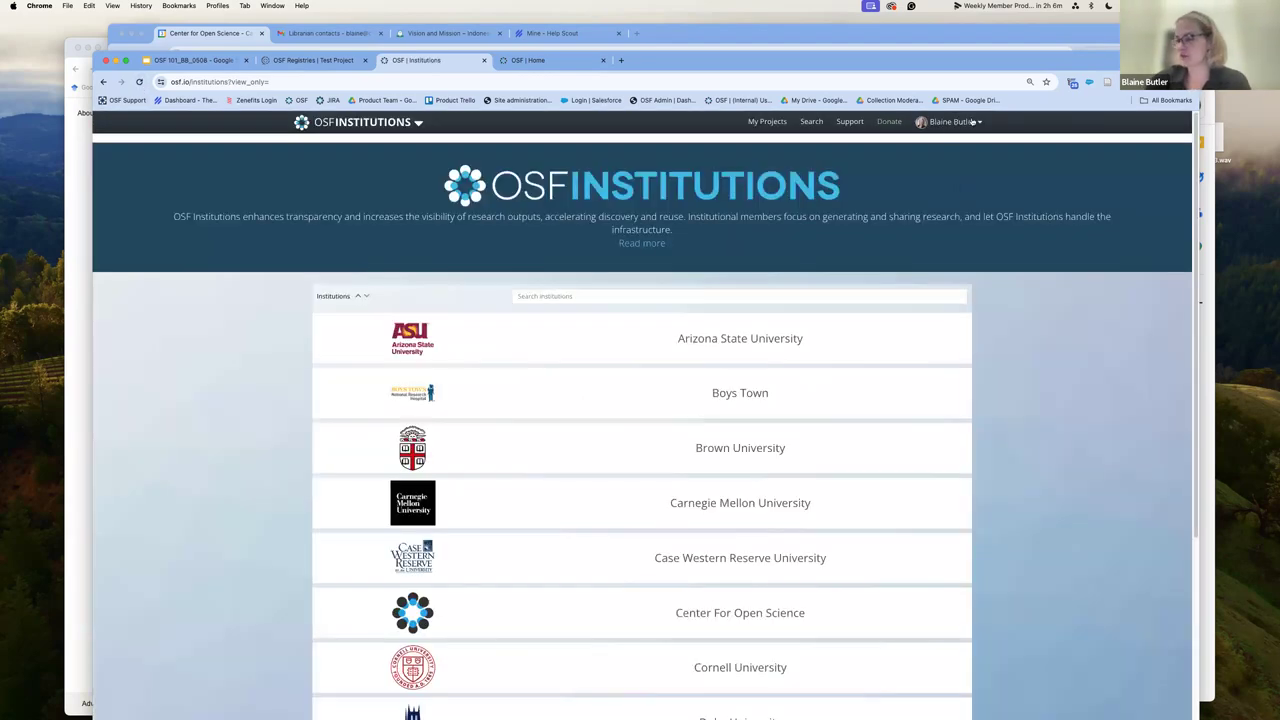
click(972, 121)
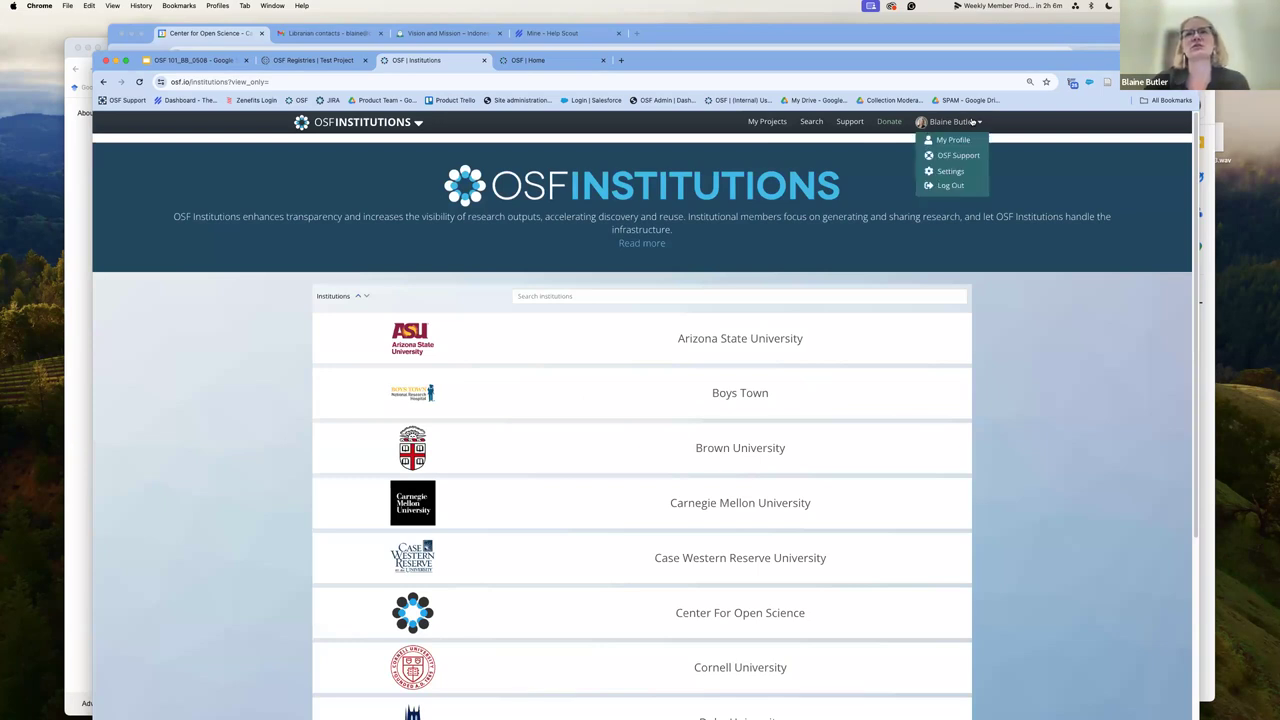
click(954, 140)
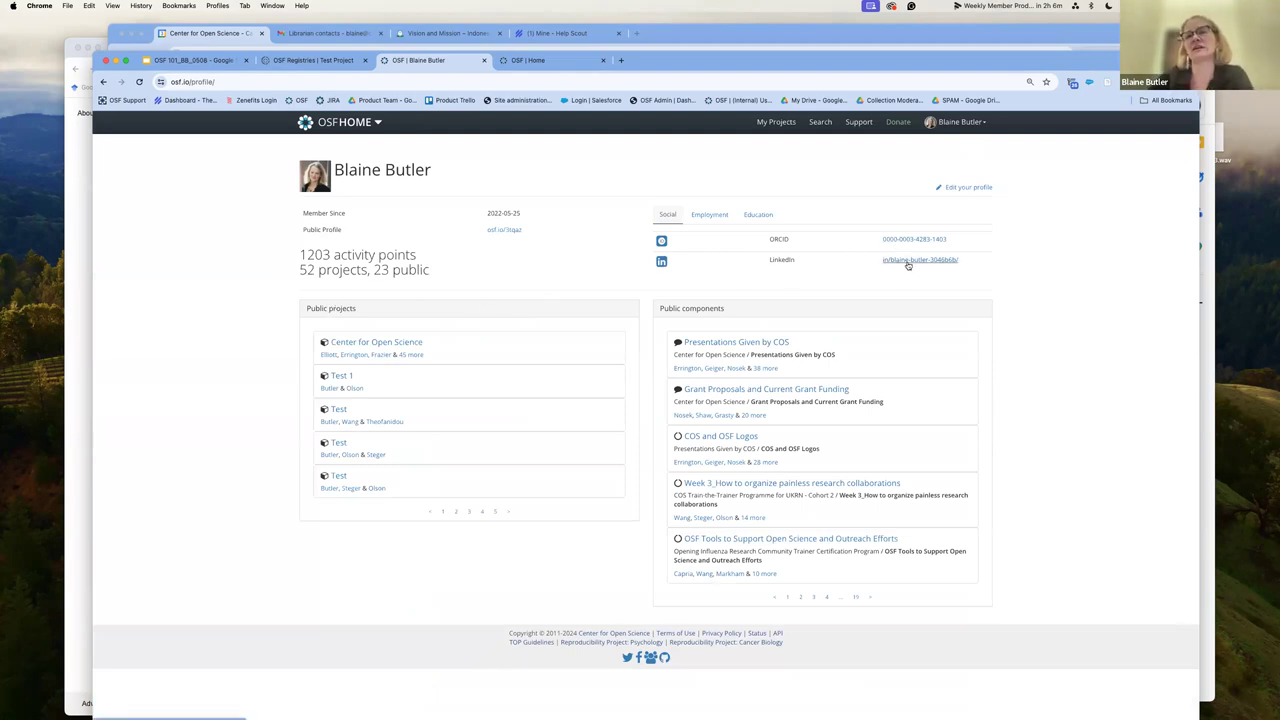
View the profile's Employment, Education and Social tabs in turn.
click(710, 215)
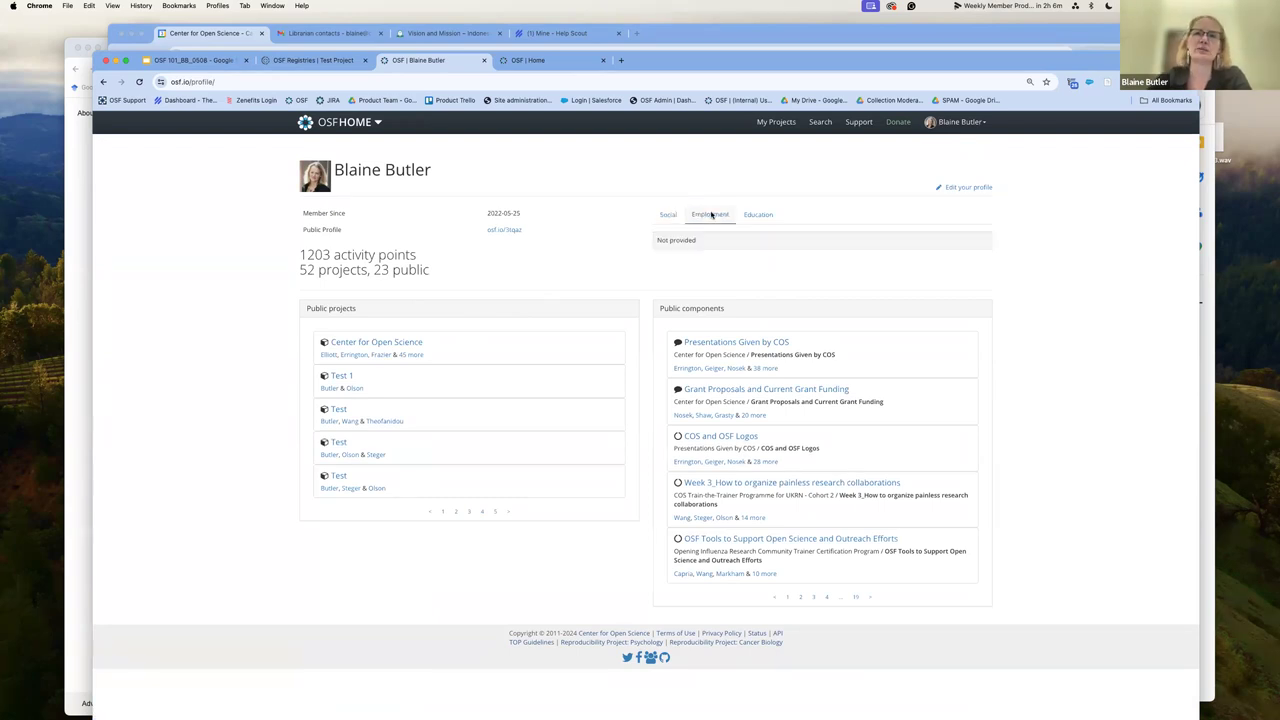
click(757, 214)
click(665, 216)
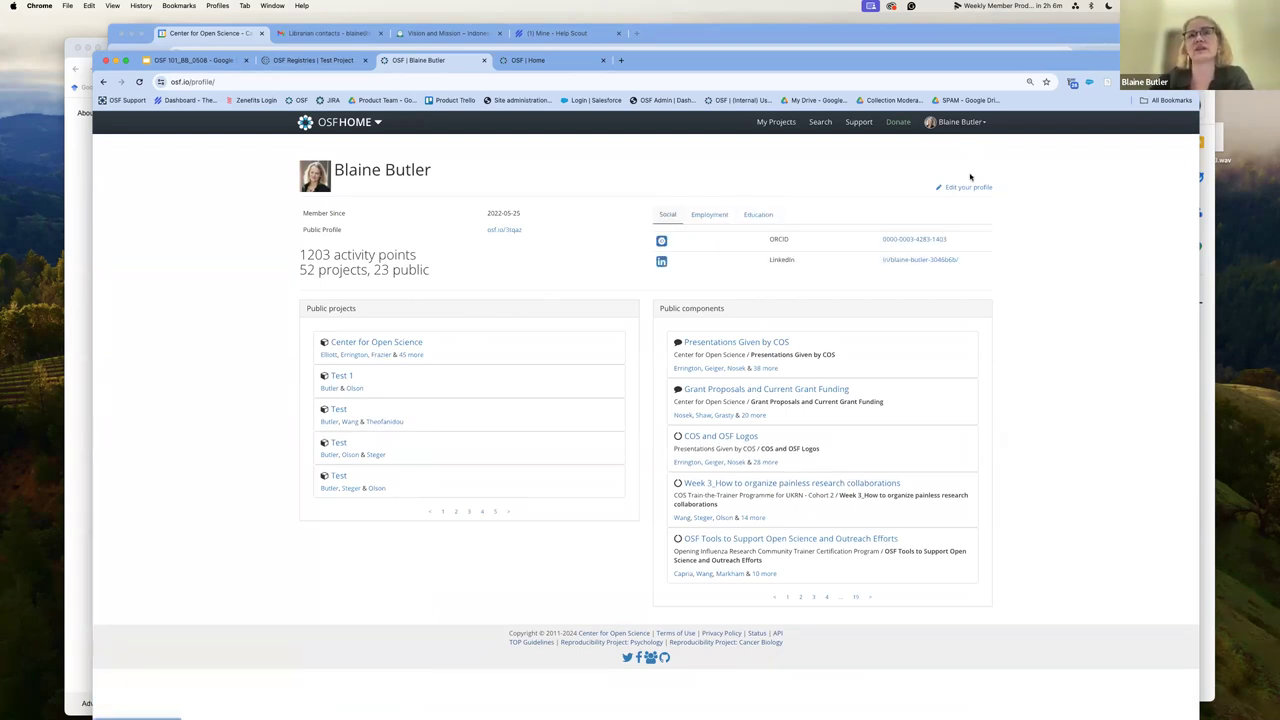
Go to Settings from the user menu and show the Account settings section.
click(977, 124)
click(964, 179)
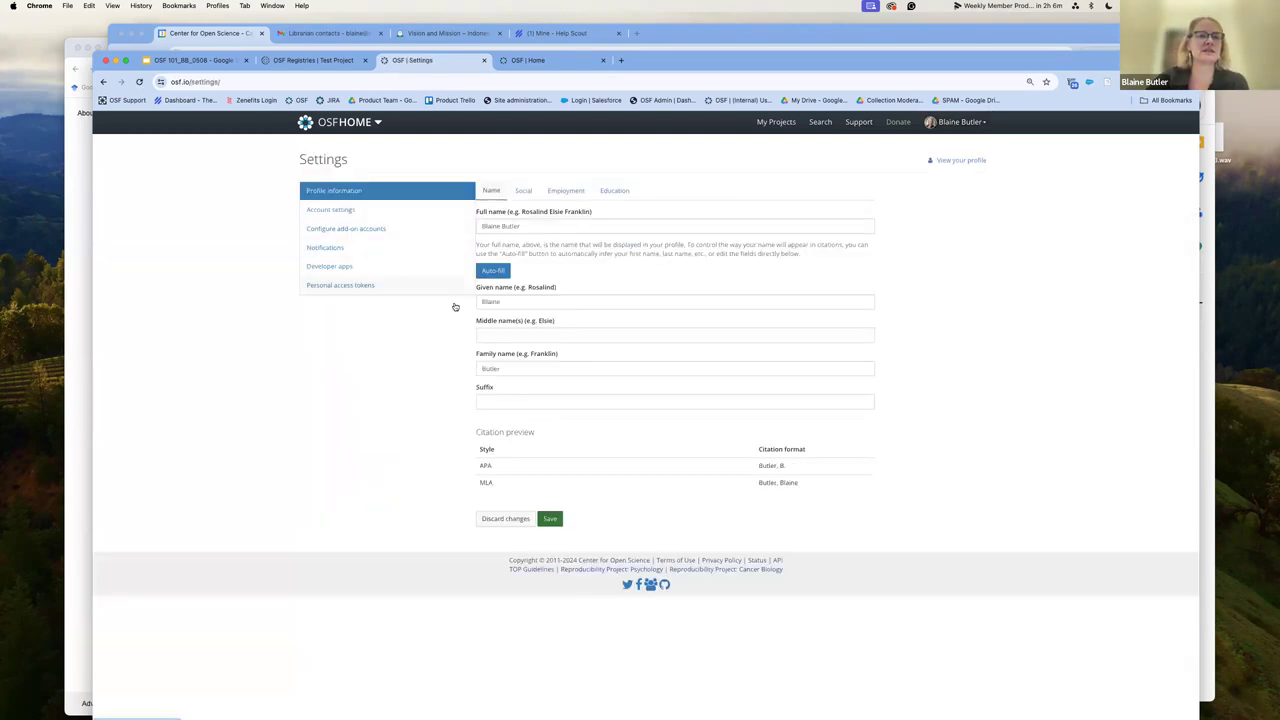
click(331, 210)
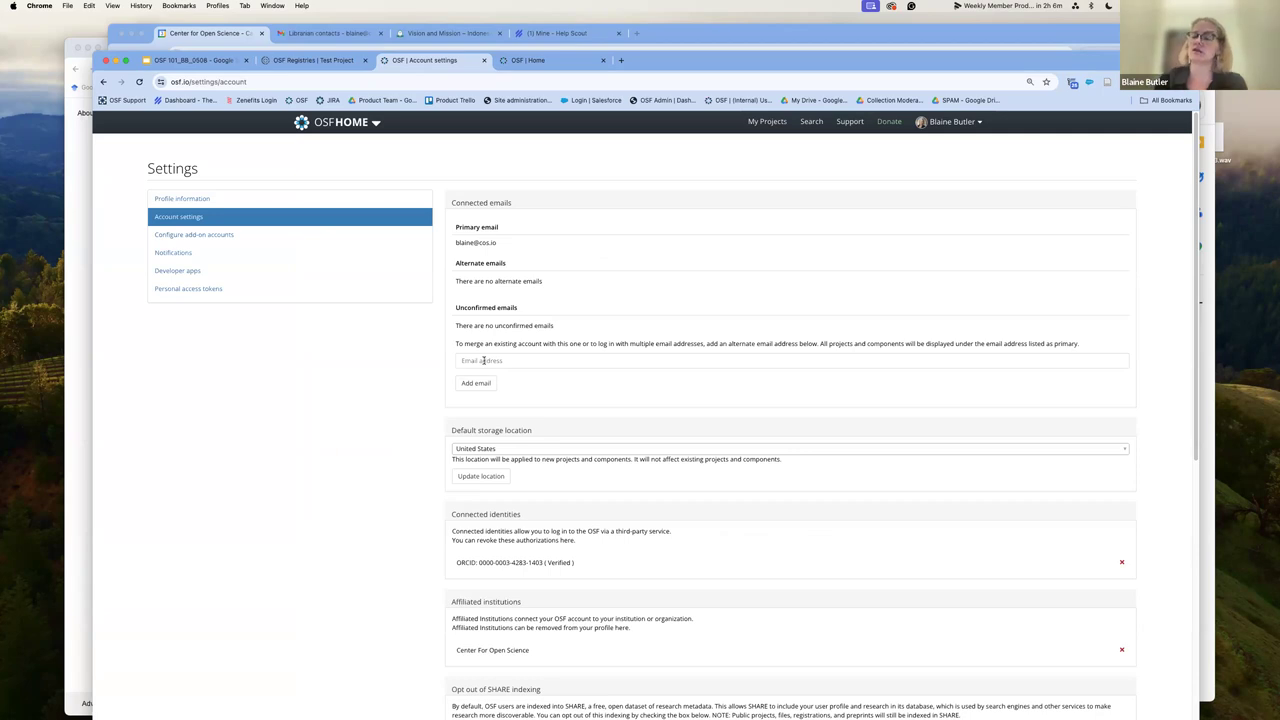
click(484, 361)
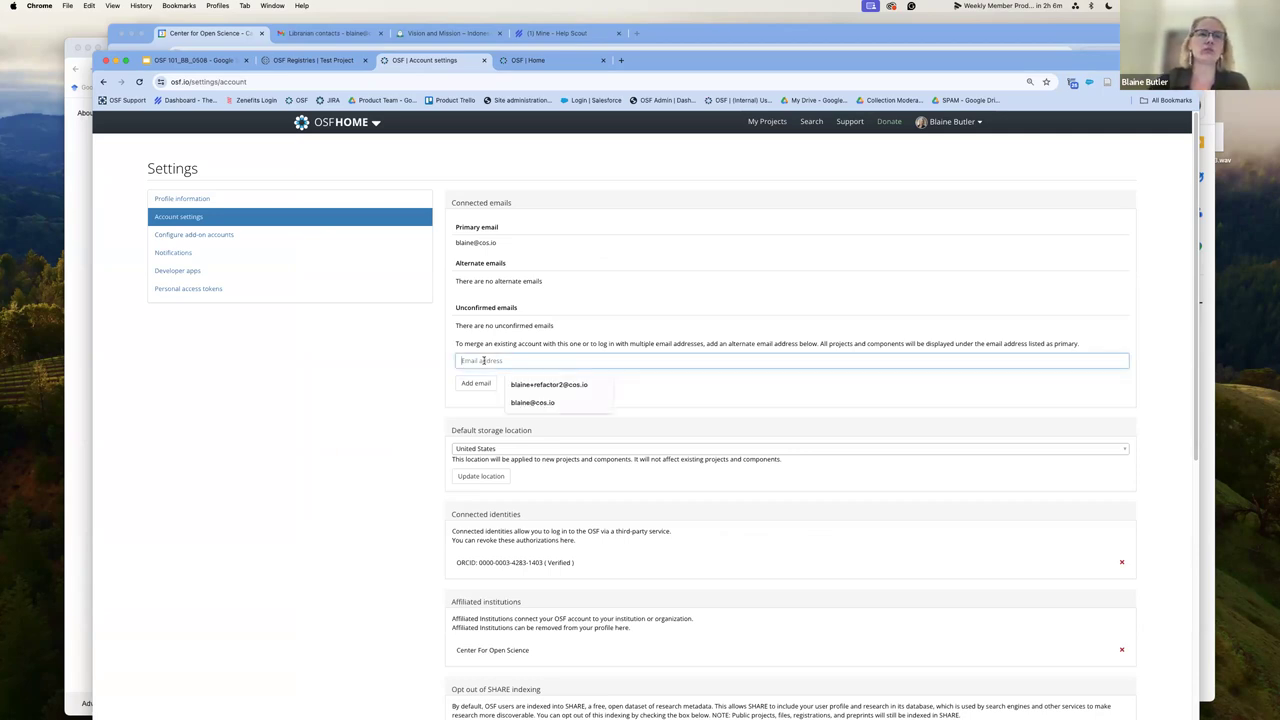
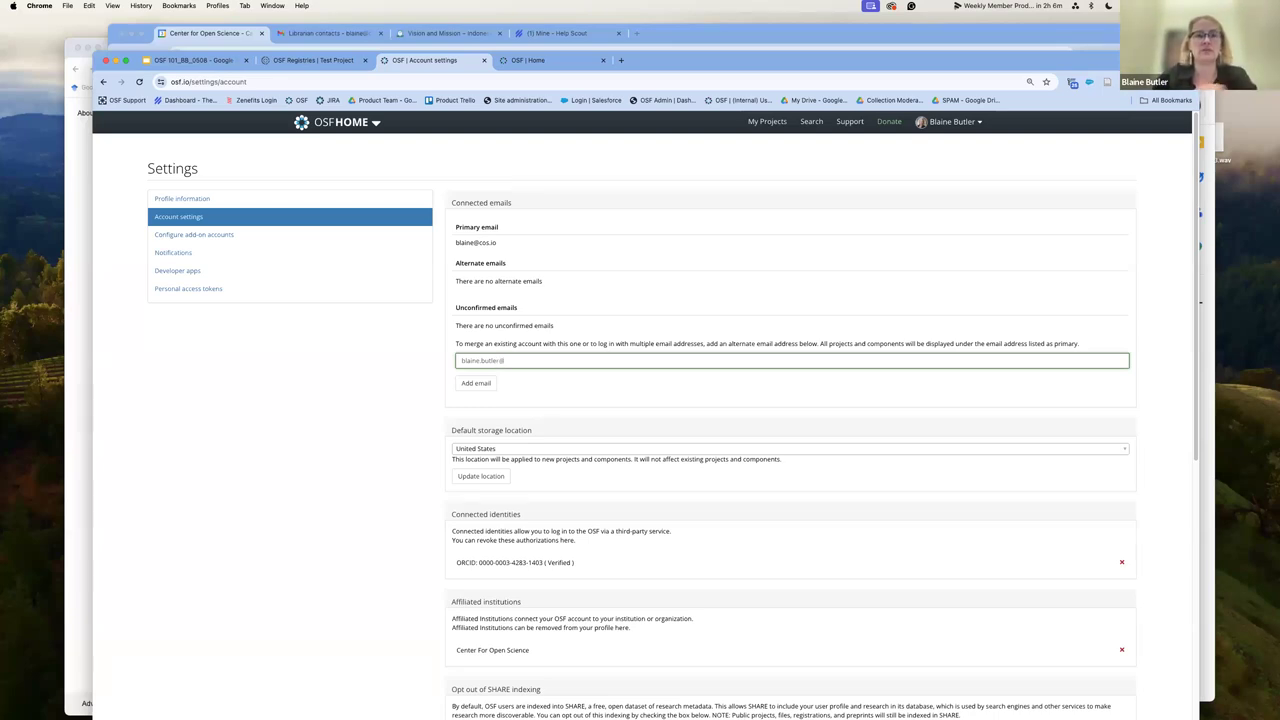
key(super+a)
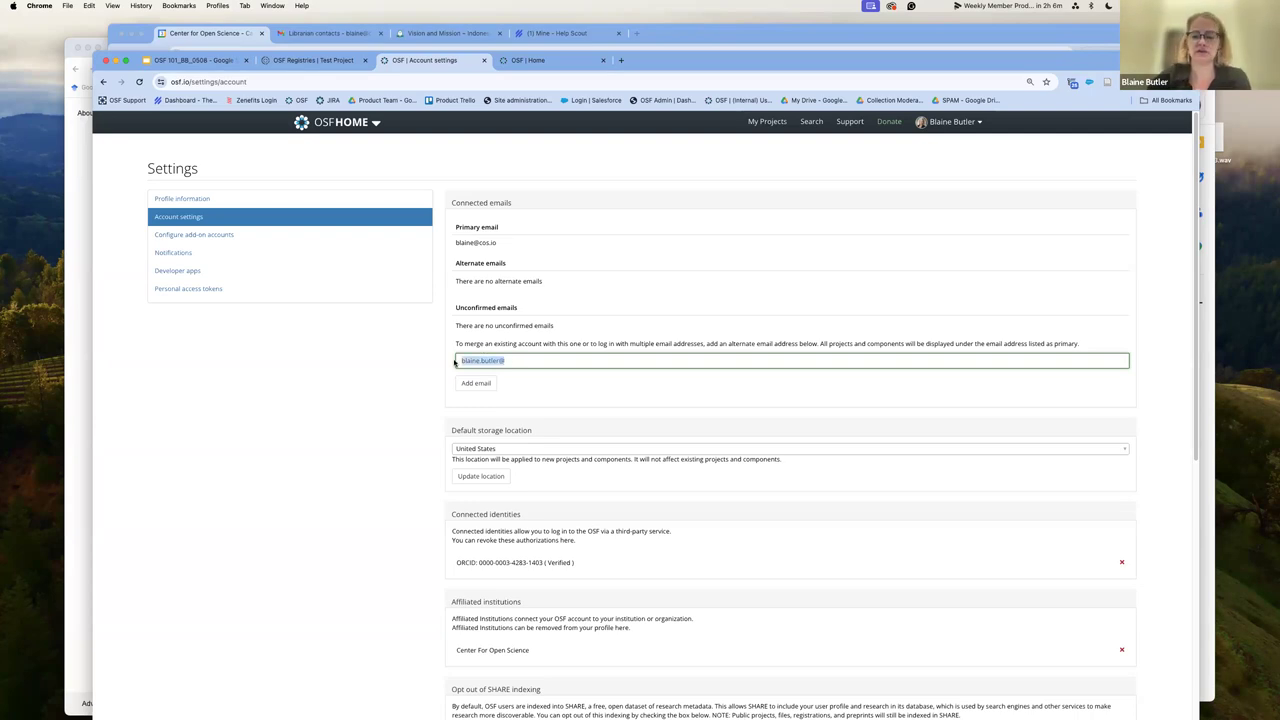
key(BackSpace)
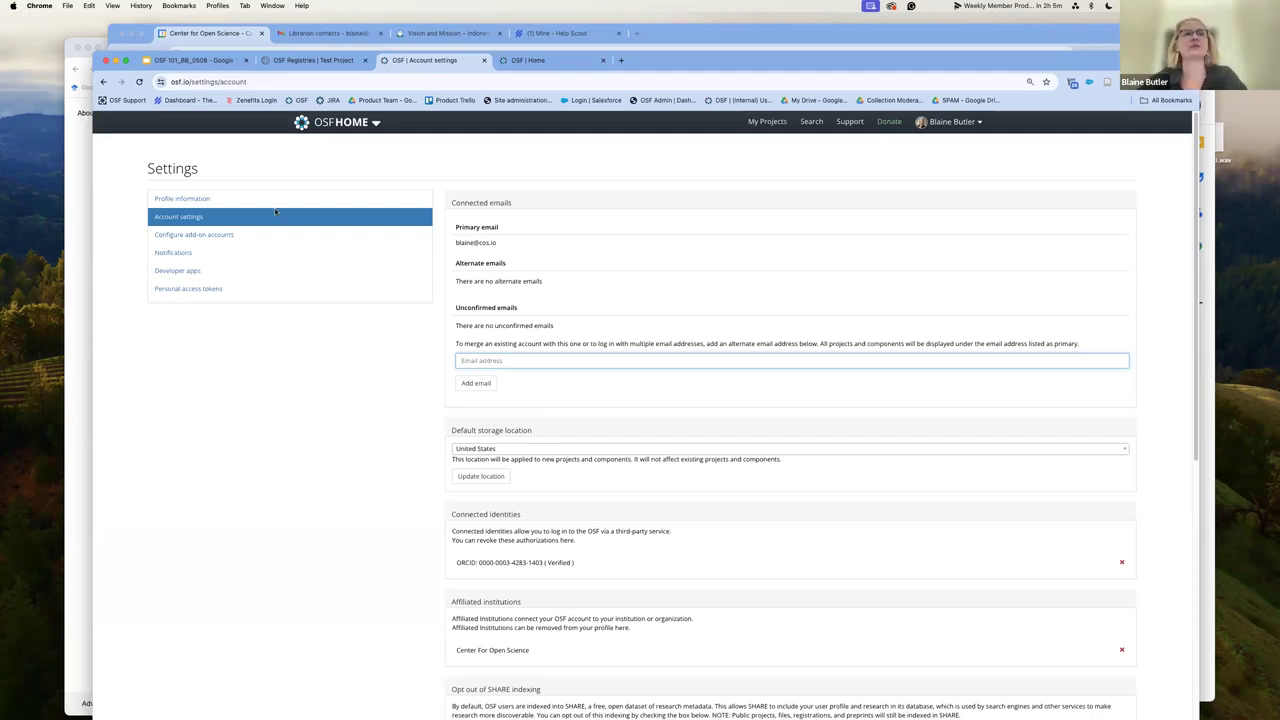
Enlarge the page and filter OSF project search results to funder Wellcome Trust, leaving 30, then select the page's URL.
click(811, 122)
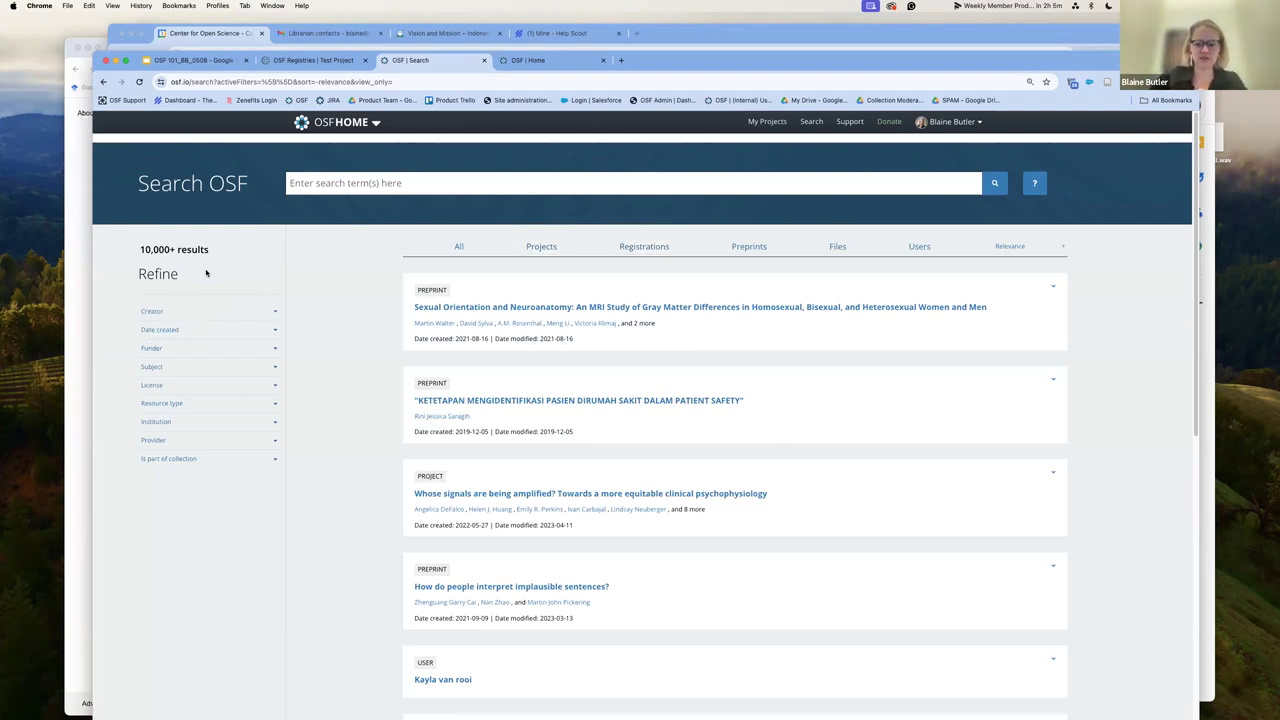
key(super+equal)
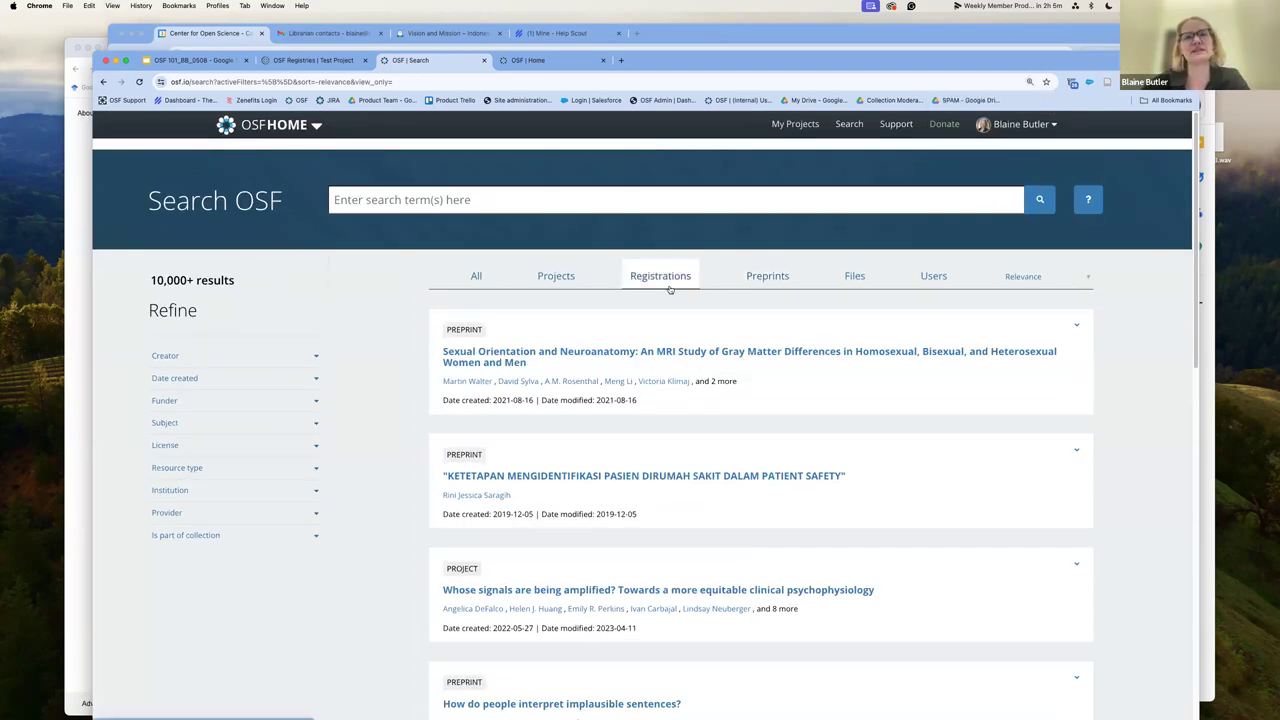
click(563, 281)
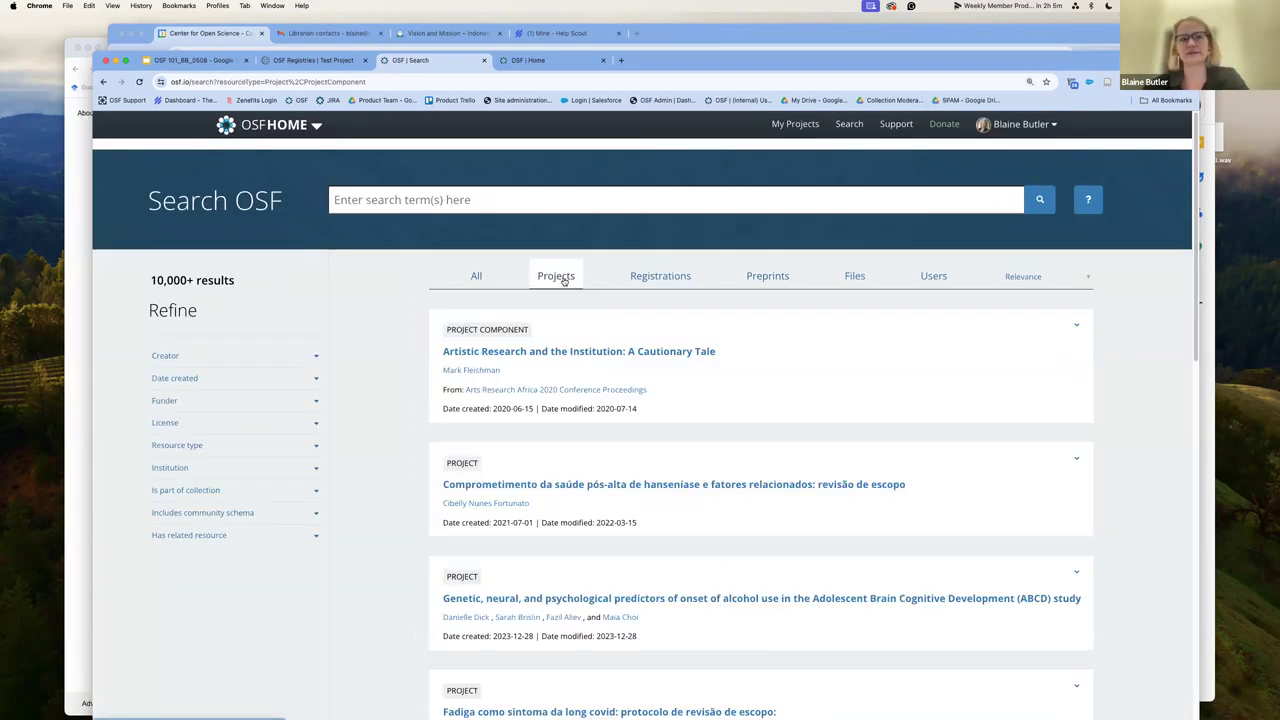
click(317, 403)
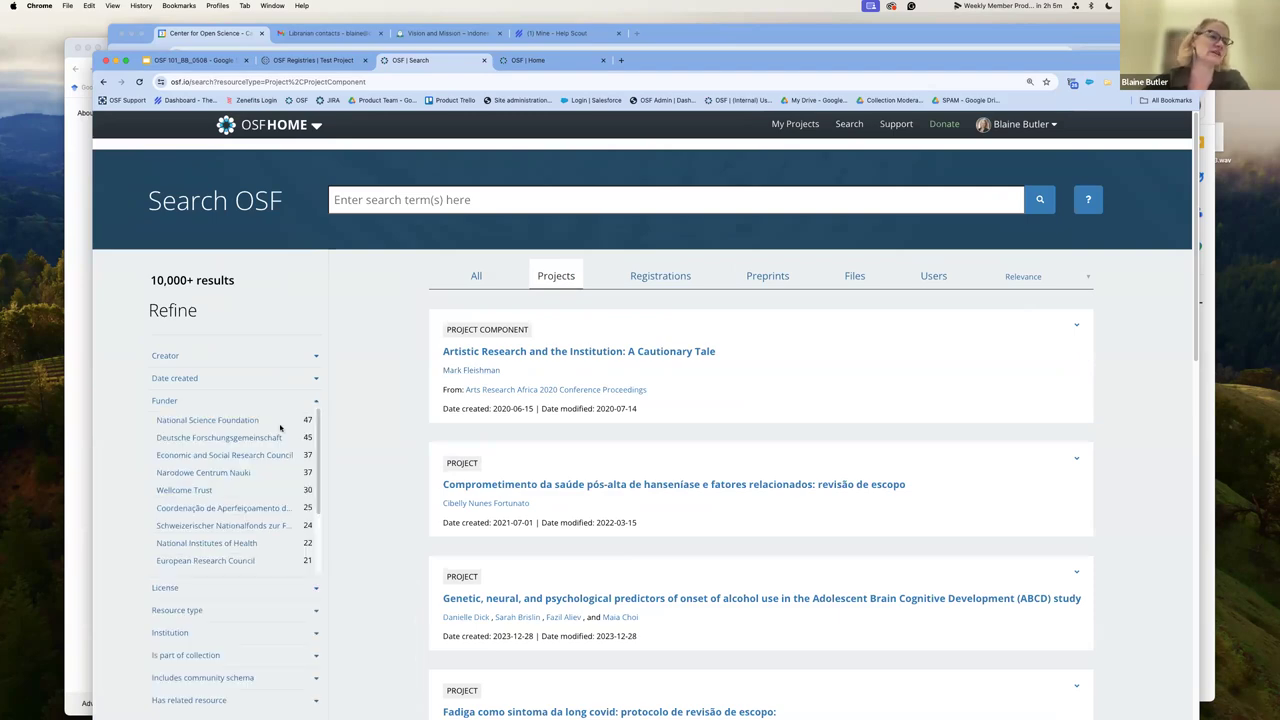
click(201, 491)
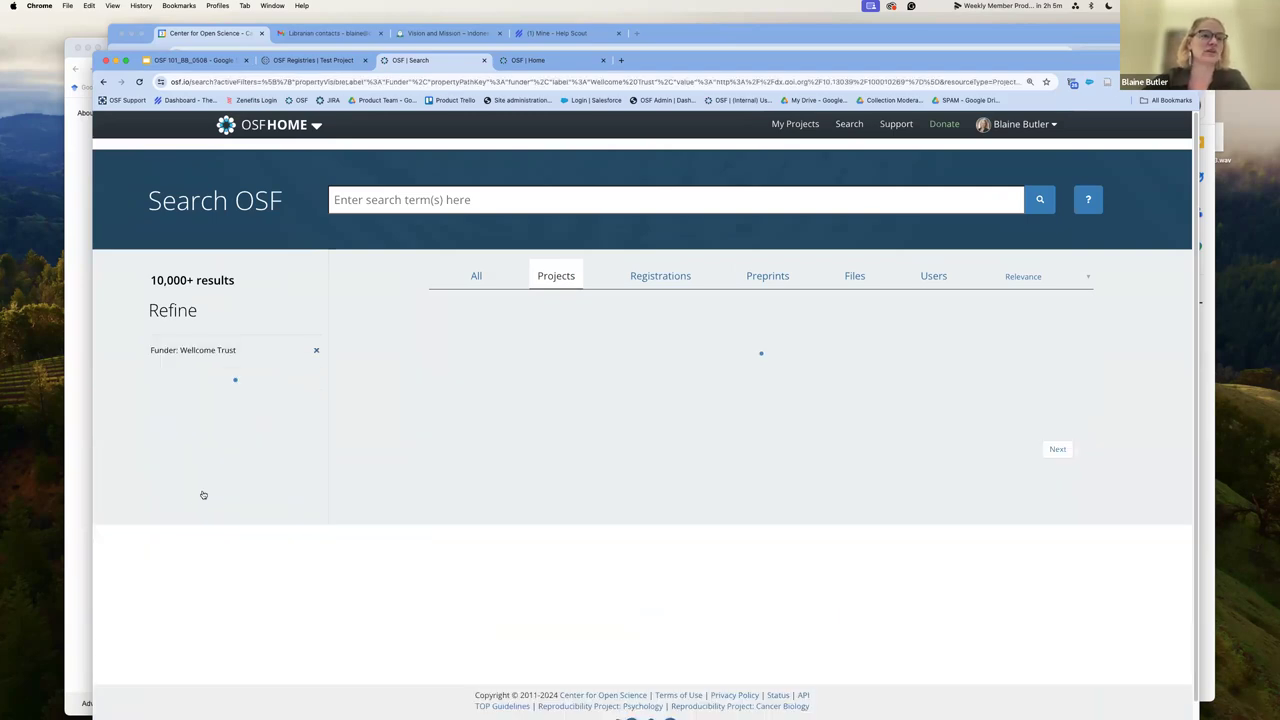
click(170, 80)
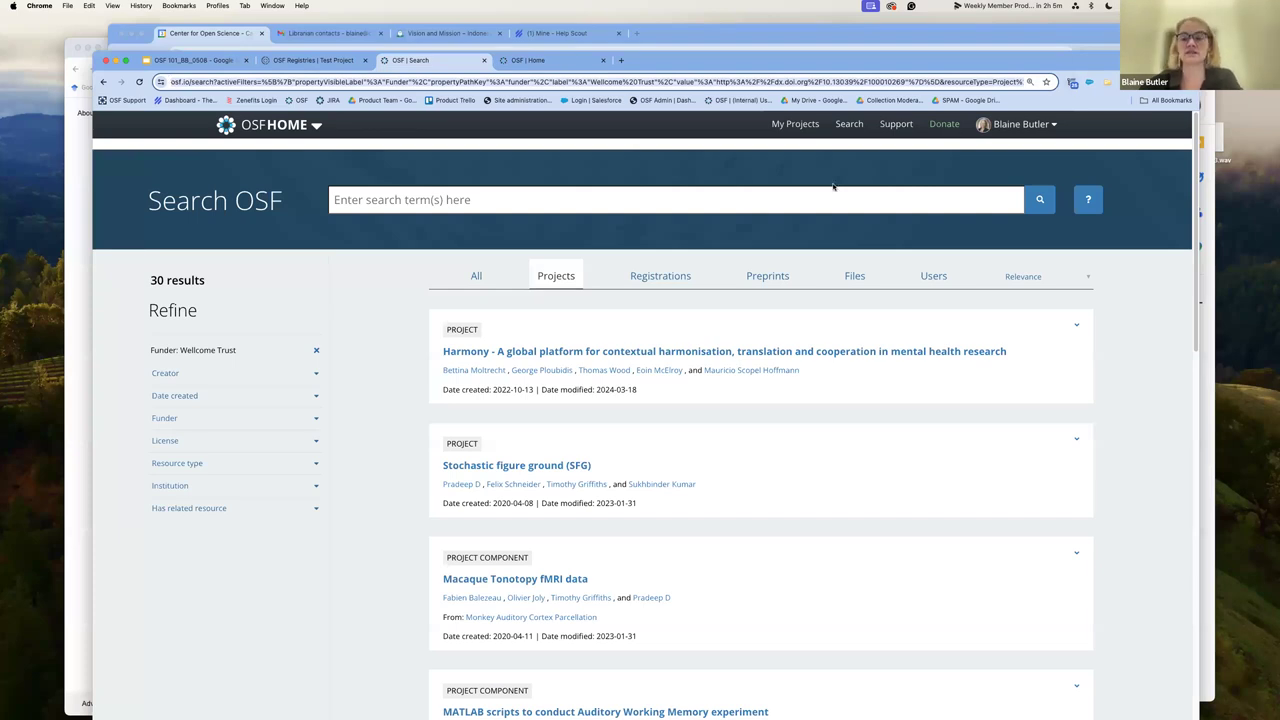
Load the copied Wellcome Trust search URL in the signed-out window, then return to the original results.
click(84, 351)
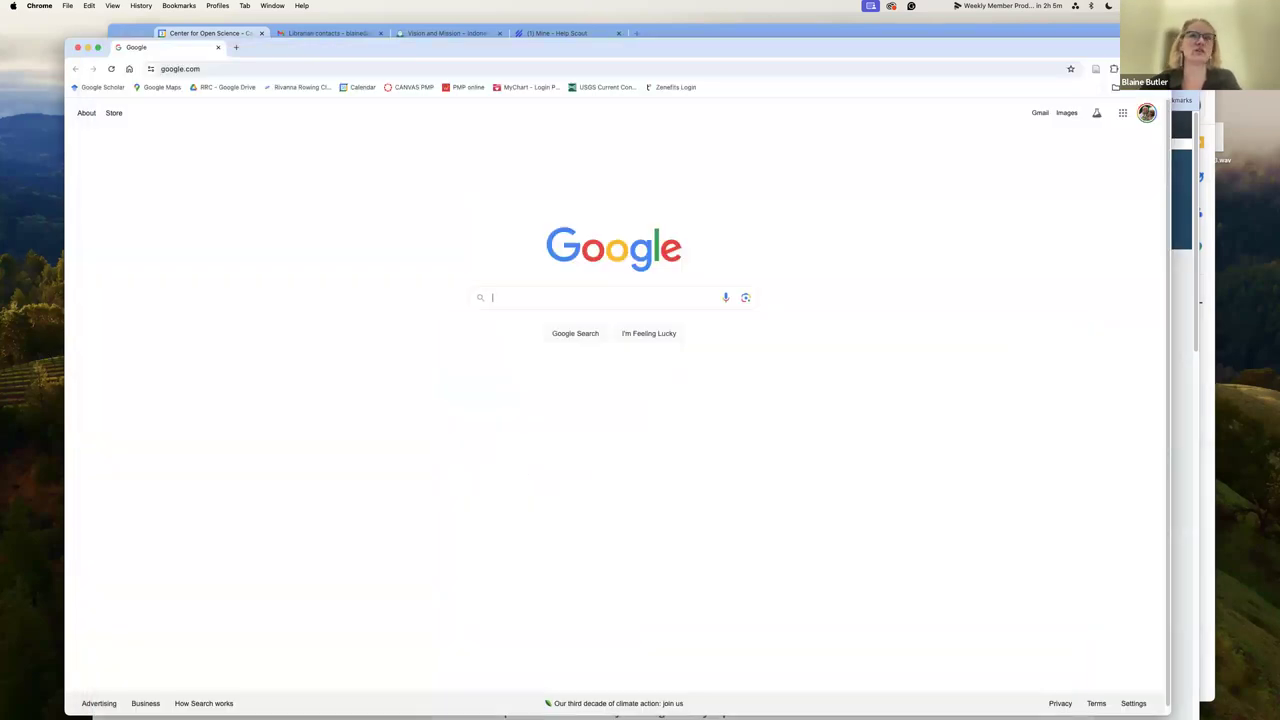
drag(1080, 48, 1076, 112)
click(319, 131)
text(https://osf.io/search?activeFilters=%5B%7B%22propertyVisibleLabel%22%3A%22Funder%22%2C%22propertyPathKey%22%3A%22funder%22%2C%22label%22%3A%22Wellcome%20Trust%22%2C%22value%22%3A%22http%3A%2F%2Fdx.doi.org%2F10.13039%2F100010269%22%7D%5D&resourceType=Project%2CProjectComponent)
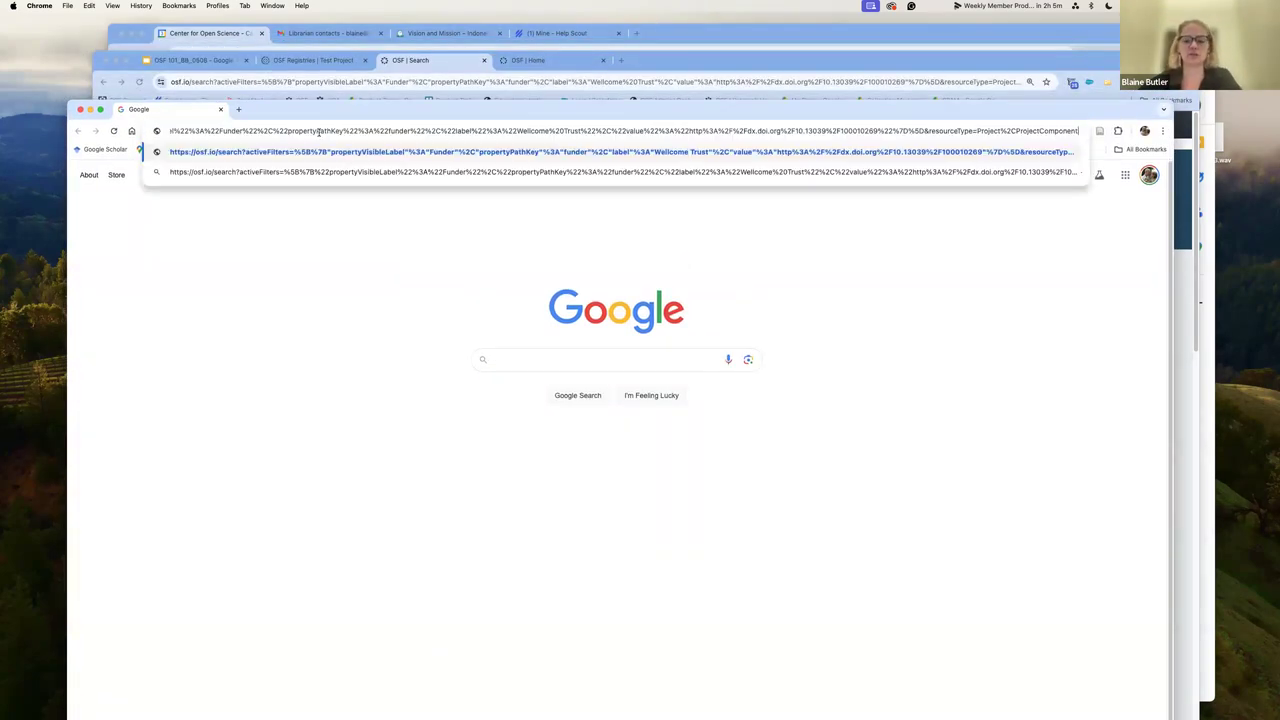
key(Return)
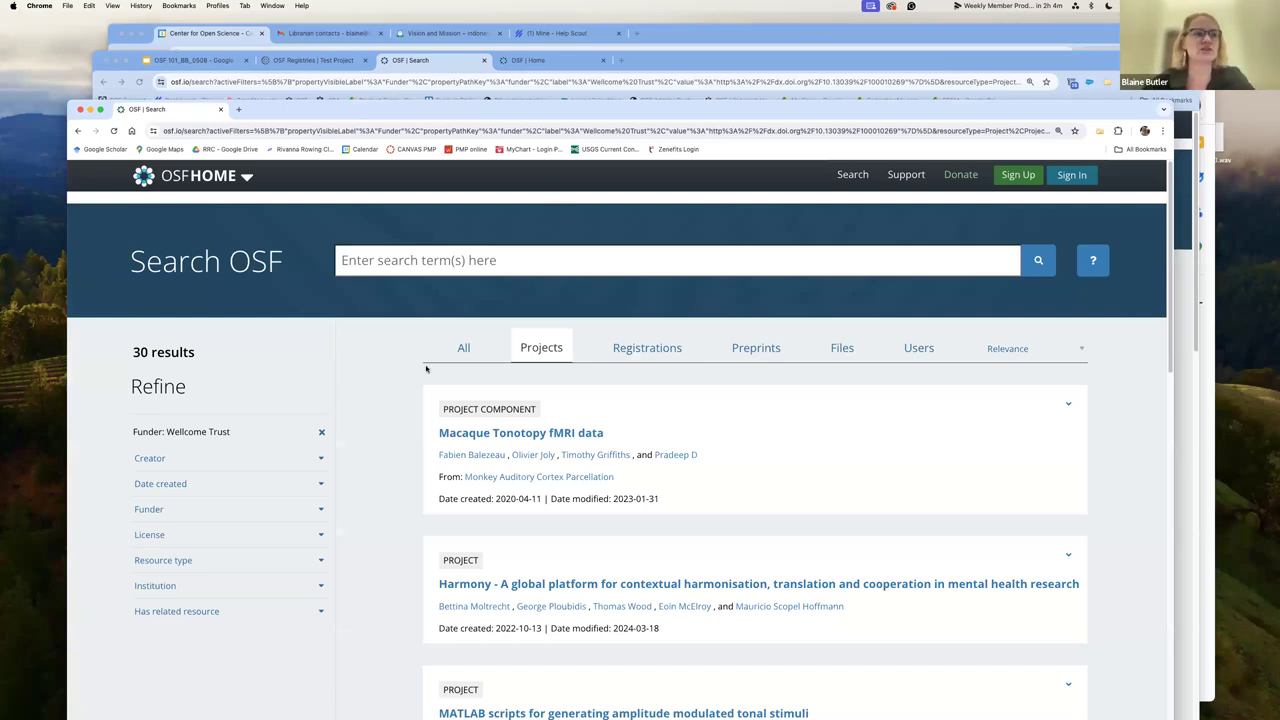
click(322, 432)
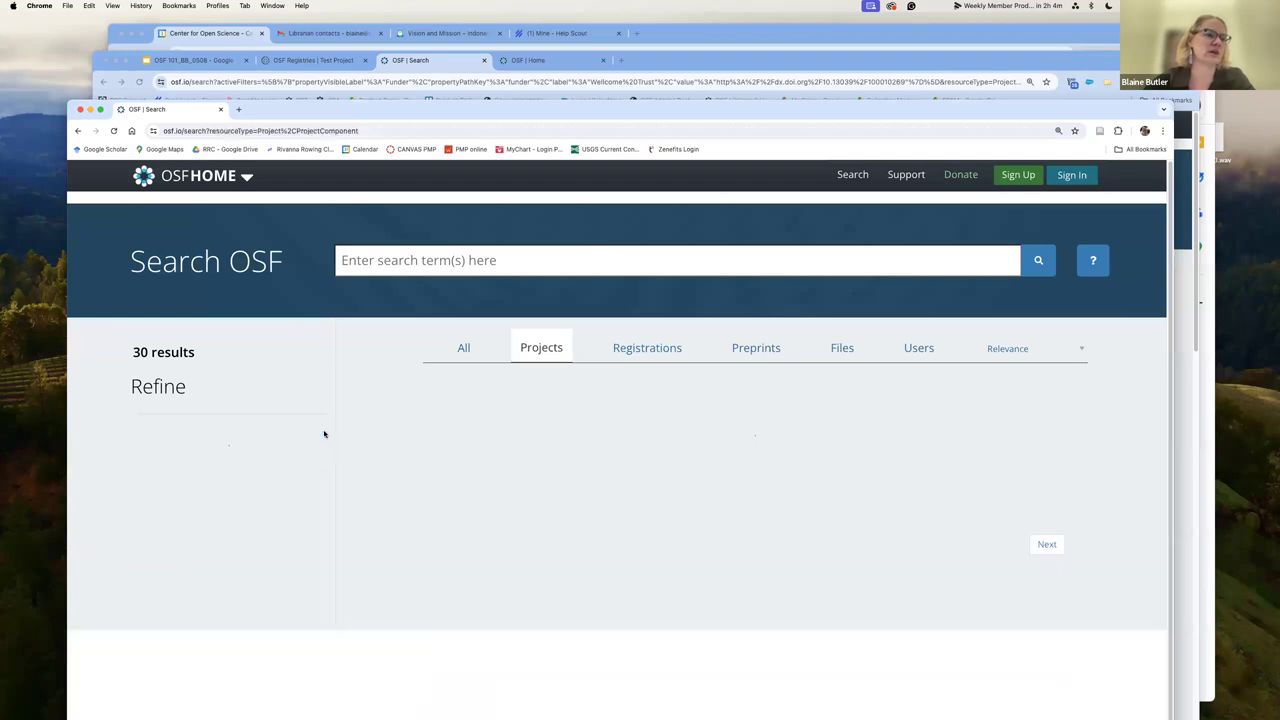
key(super+grave)
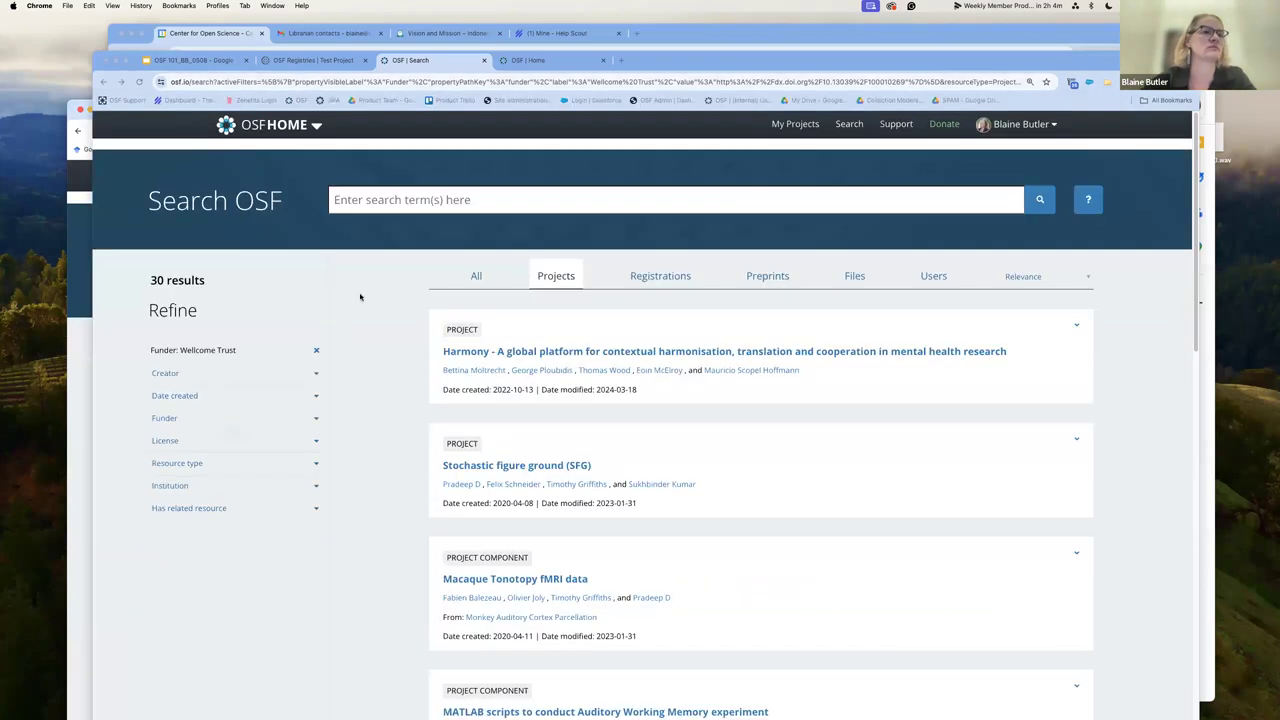
Expand the License and Institution breakdowns of the 30 results, then switch to the OSF 101 slides.
click(316, 445)
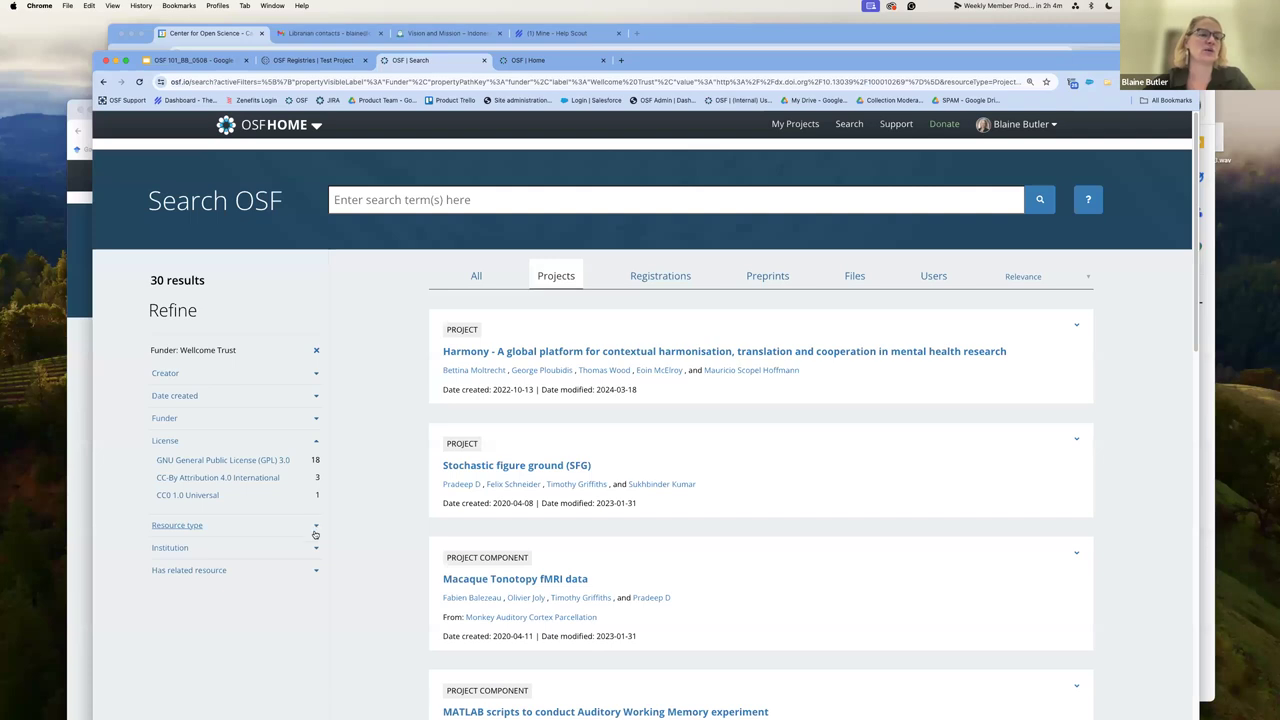
click(316, 548)
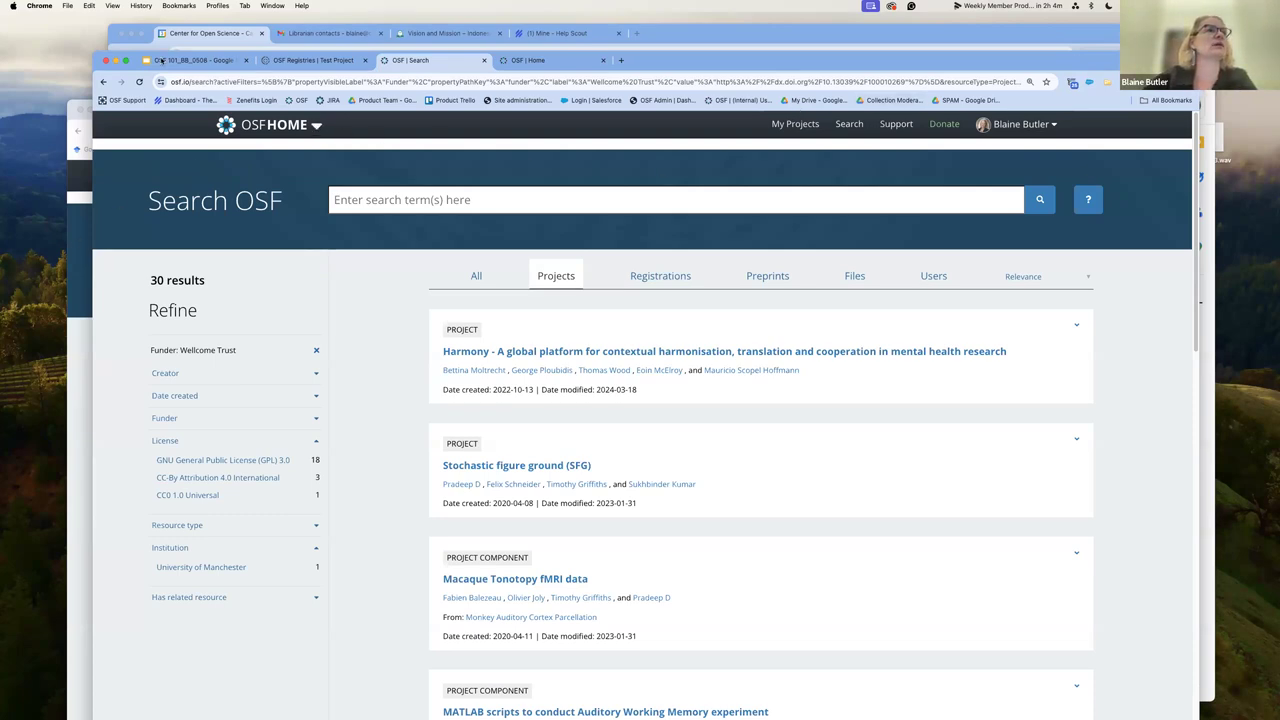
click(160, 61)
Advance three slides to the Research Planning topic, then return to the OSF search tab.
key(Down)
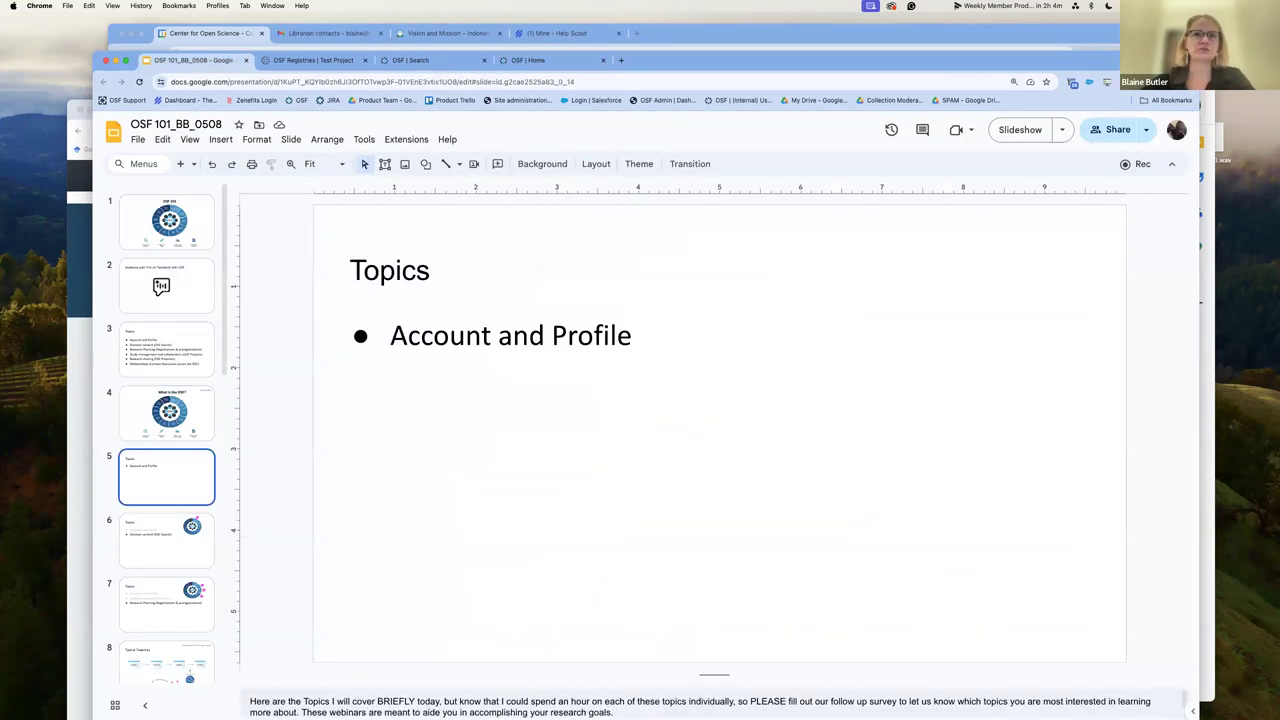
key(Down)
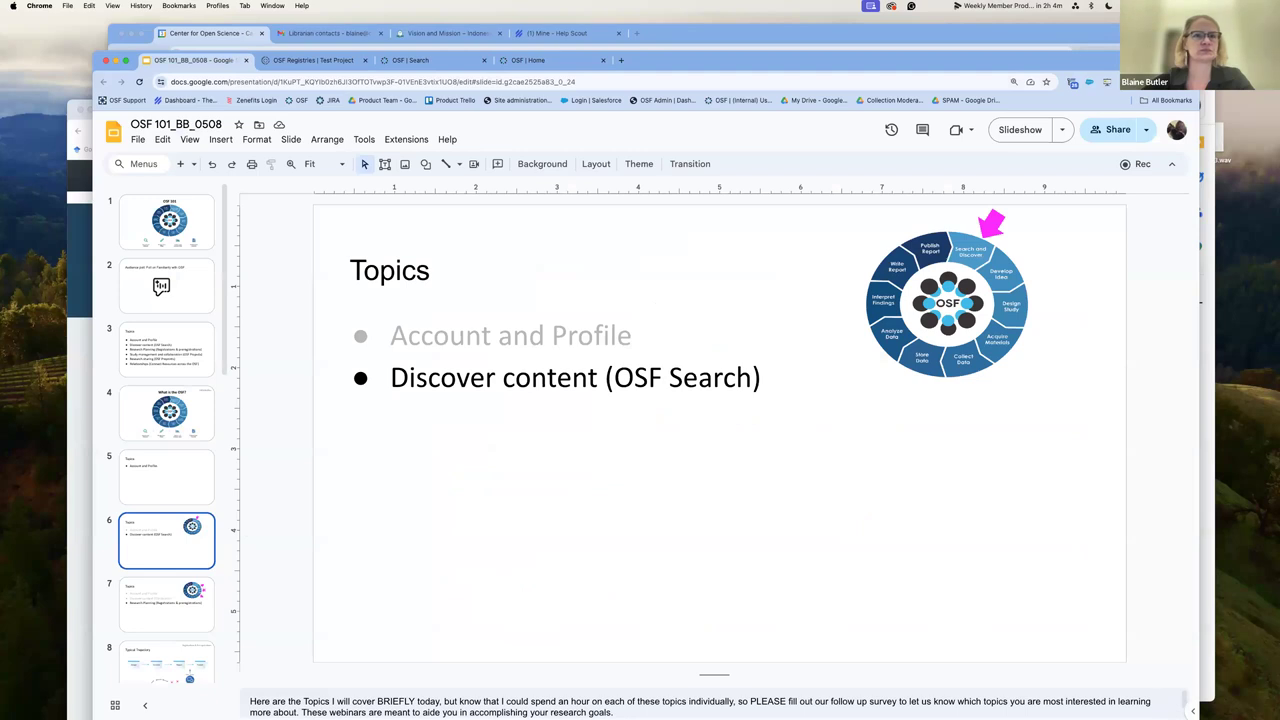
key(Down)
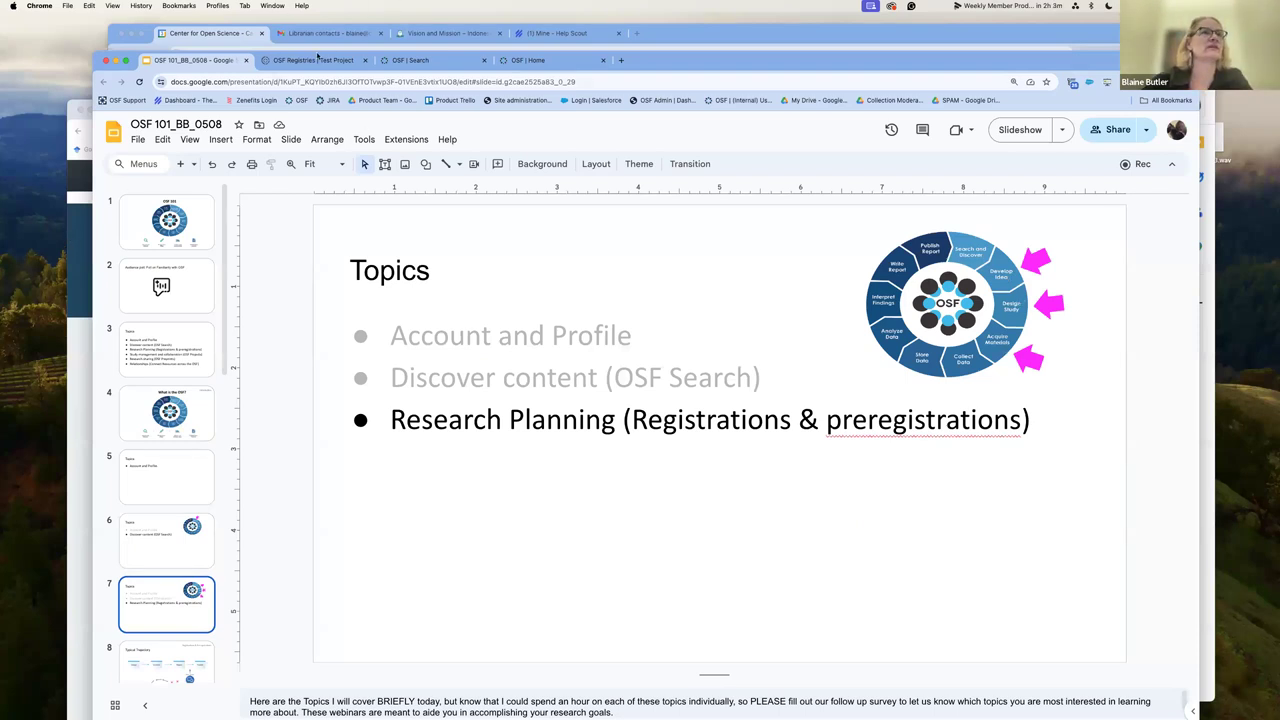
click(389, 61)
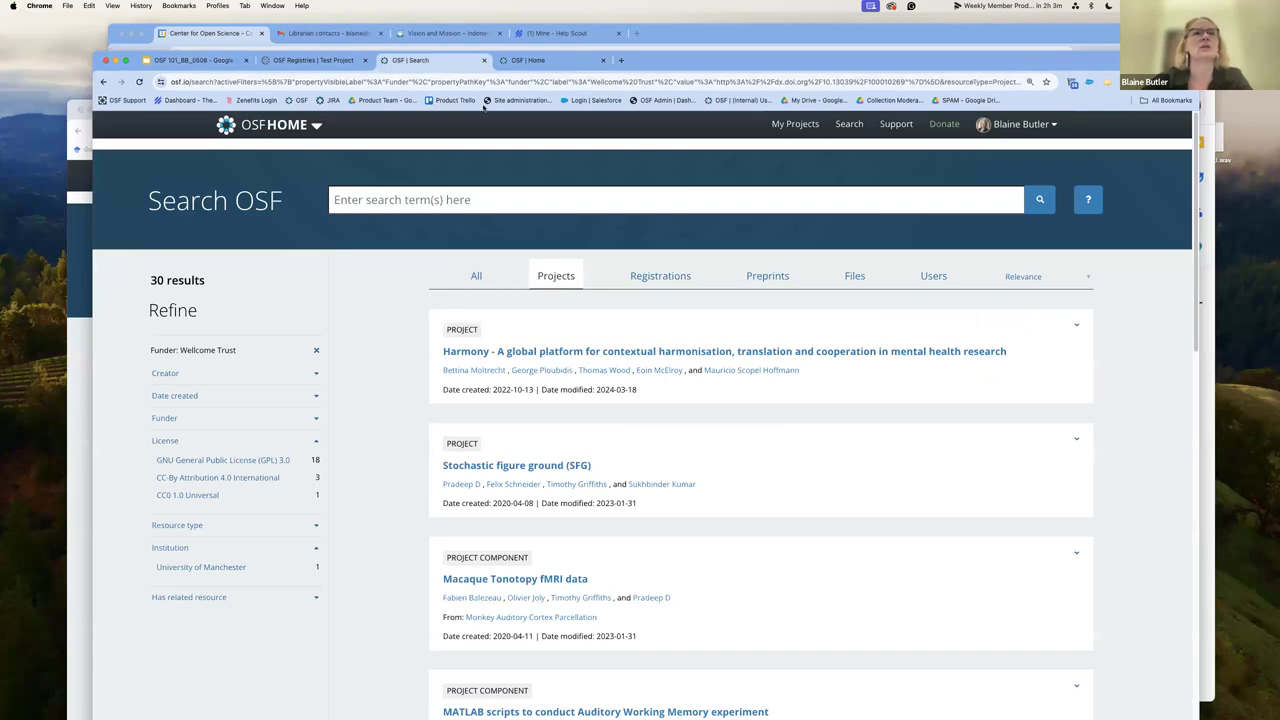
Go to OSF Registries from the OSF HOME menu and scroll through its home page.
click(314, 125)
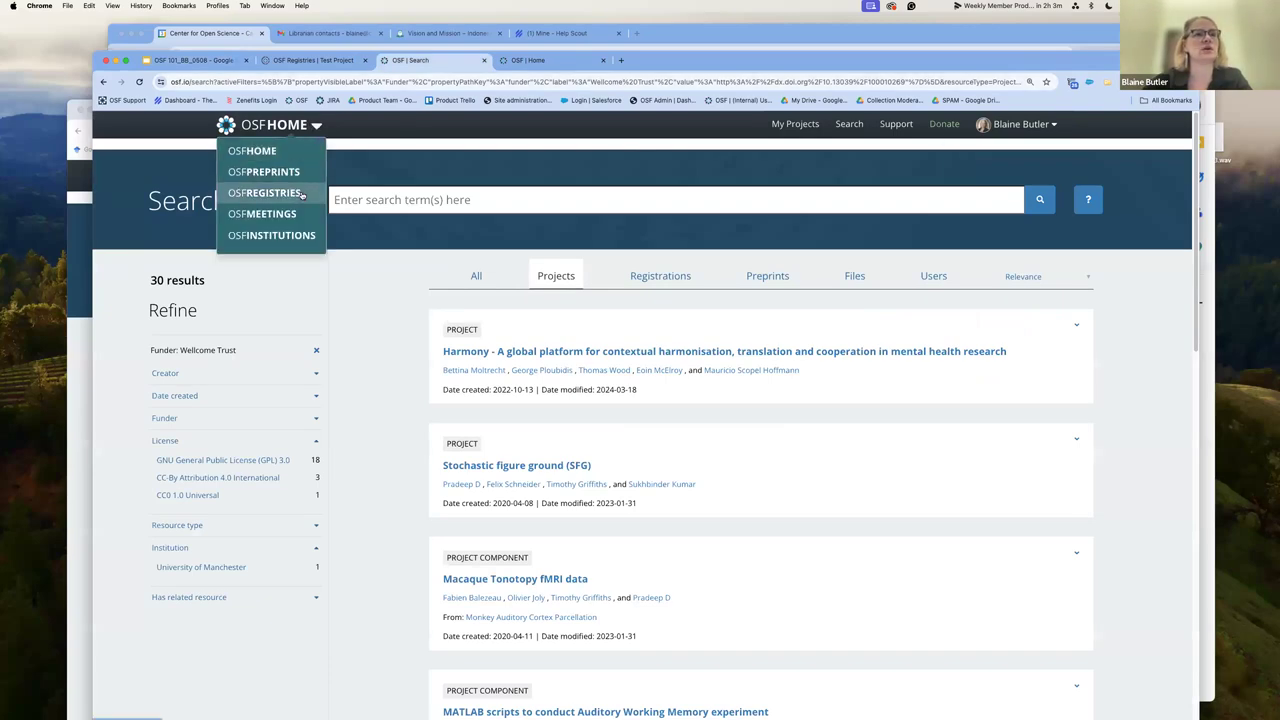
click(299, 193)
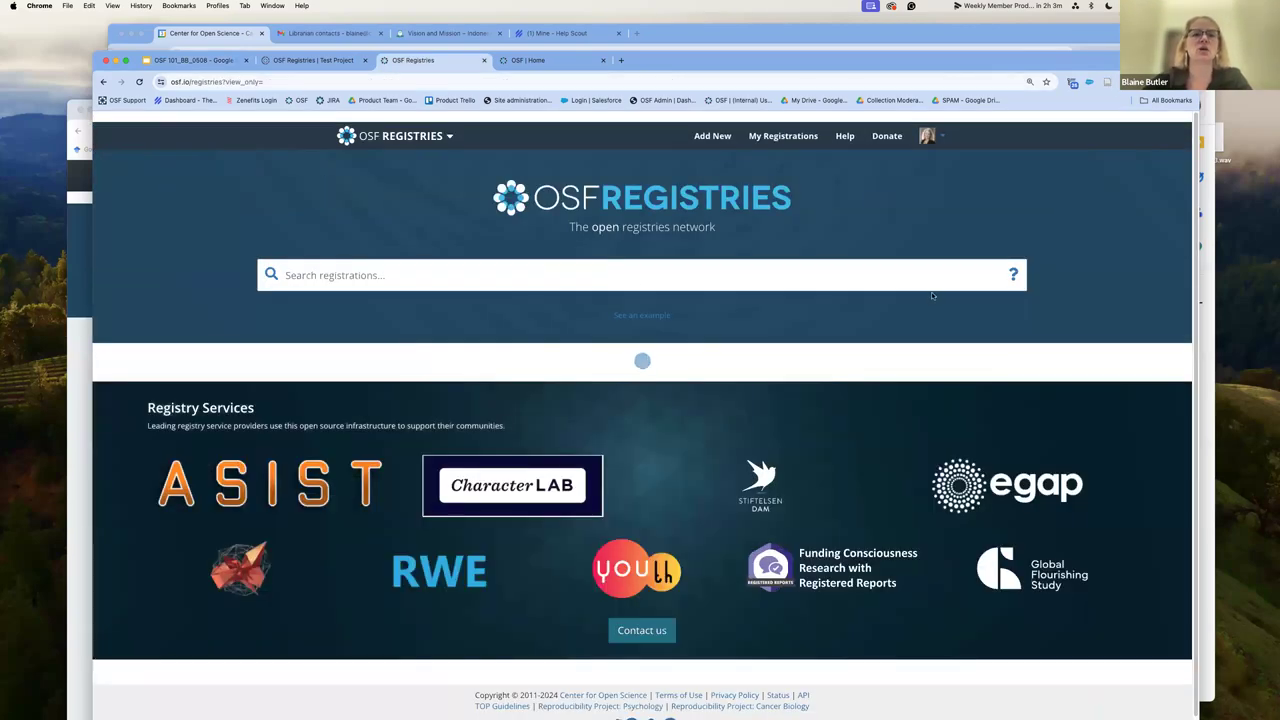
scroll(944, 294, down, 2)
scroll(944, 294, down, 2)
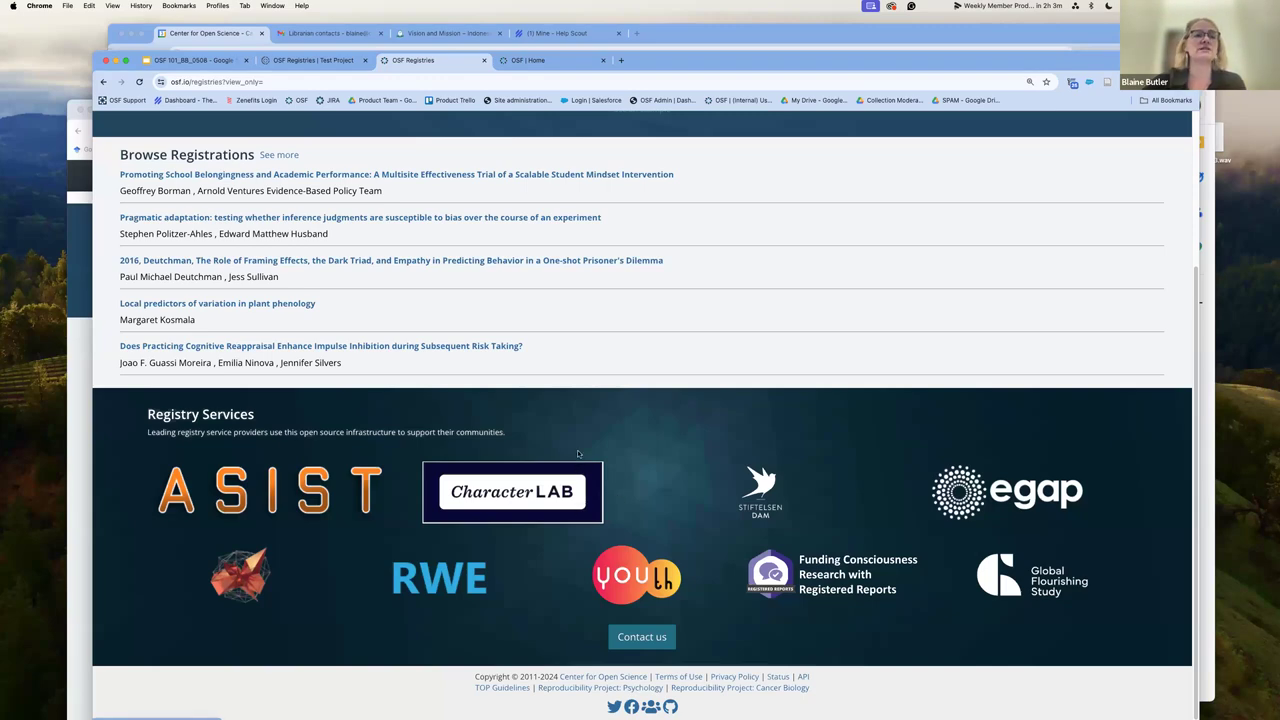
scroll(579, 456, up, 3)
scroll(578, 456, up, 1)
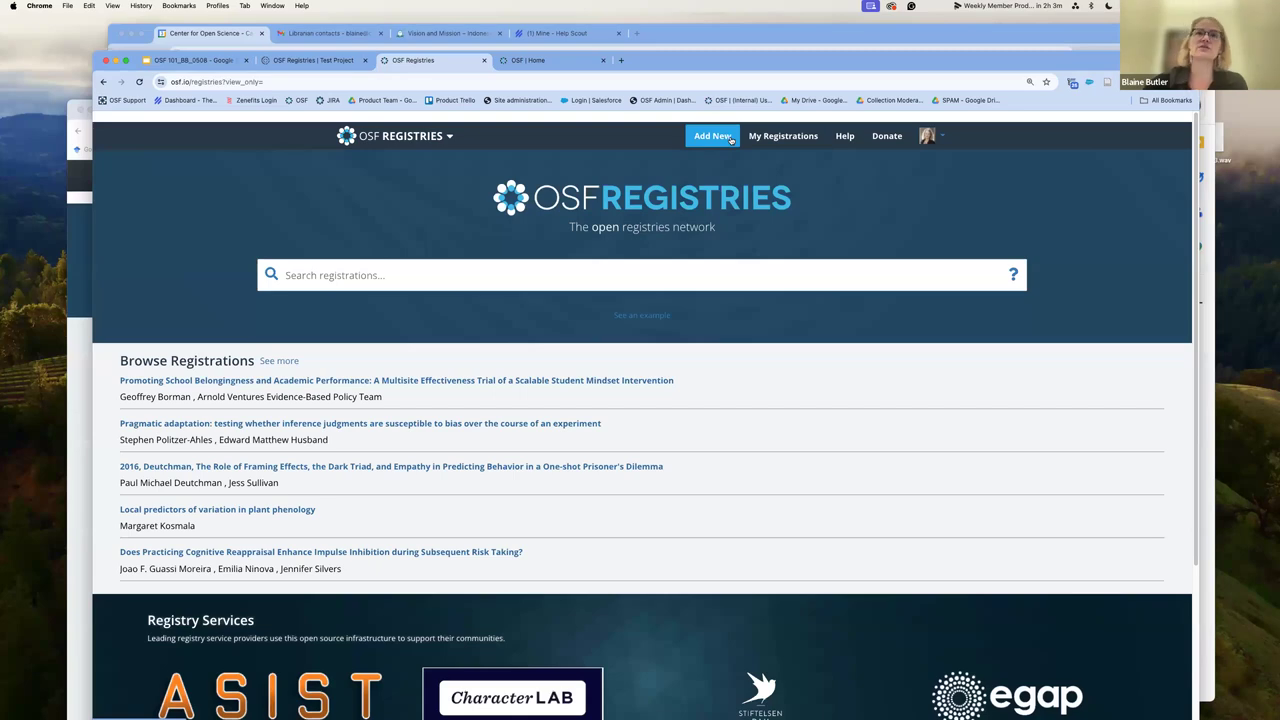
Begin a new registration without an existing project, choosing Open-Ended Registration as its type.
click(729, 138)
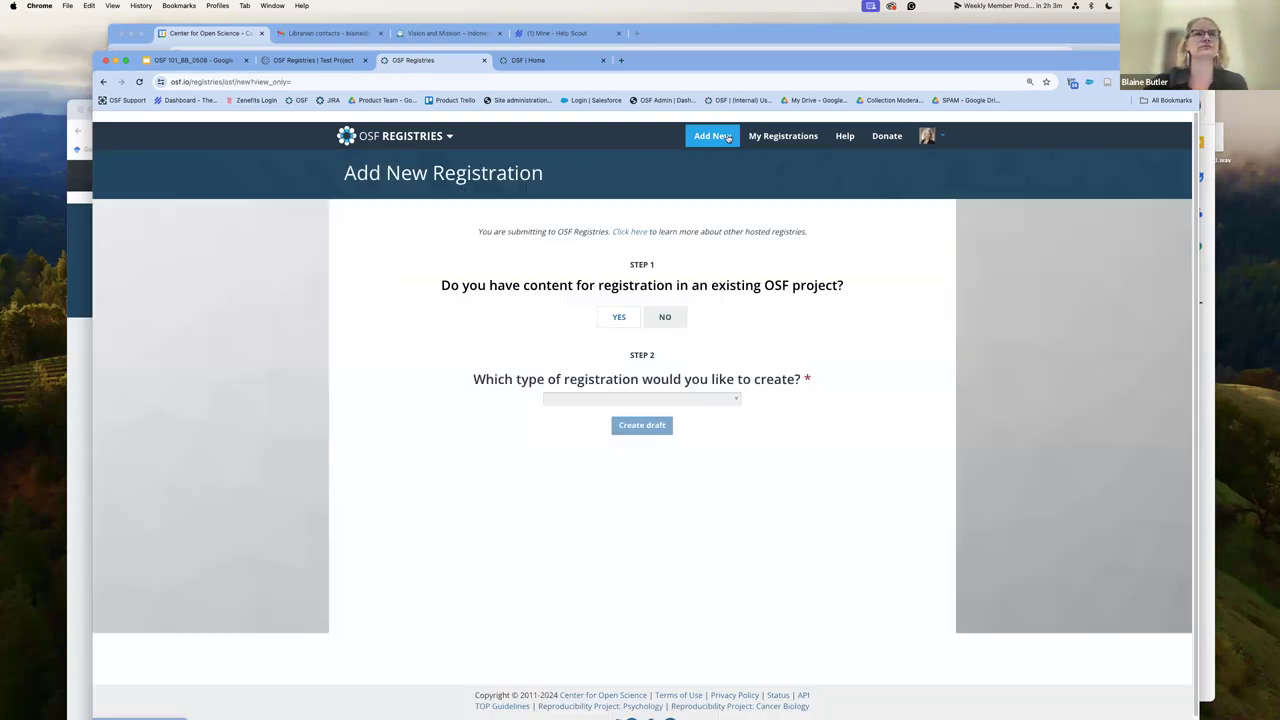
click(665, 316)
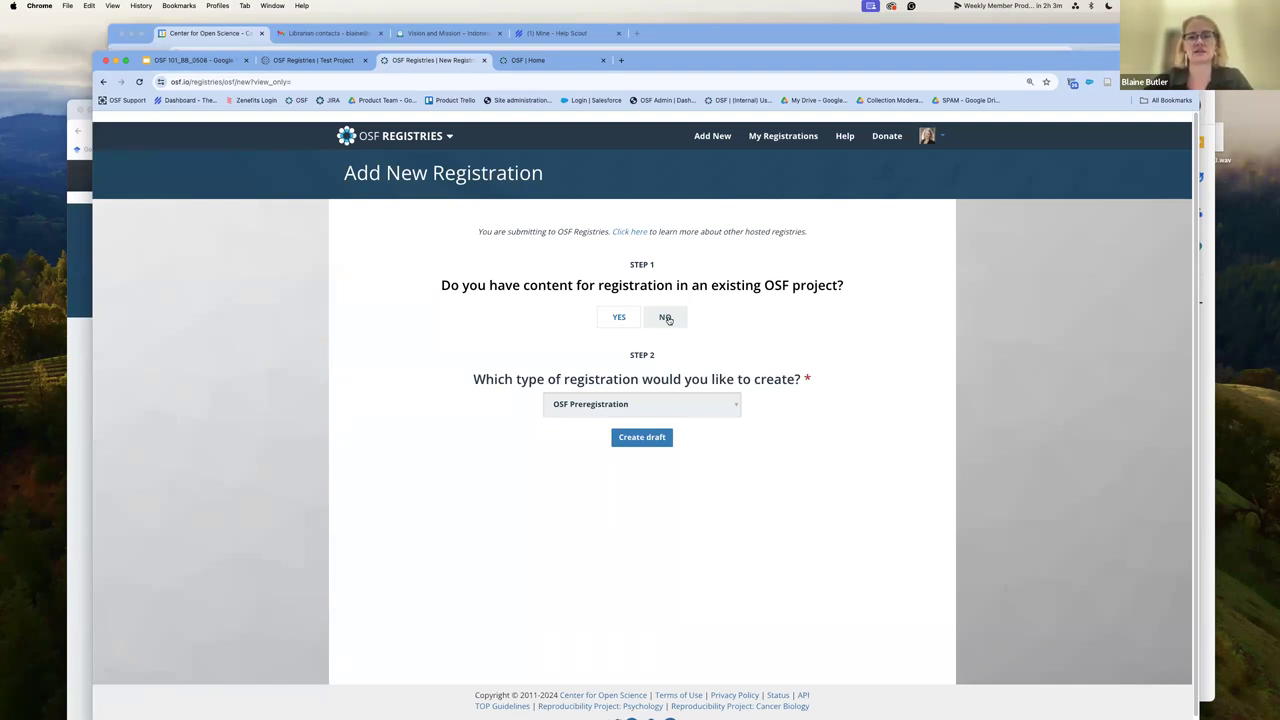
click(735, 406)
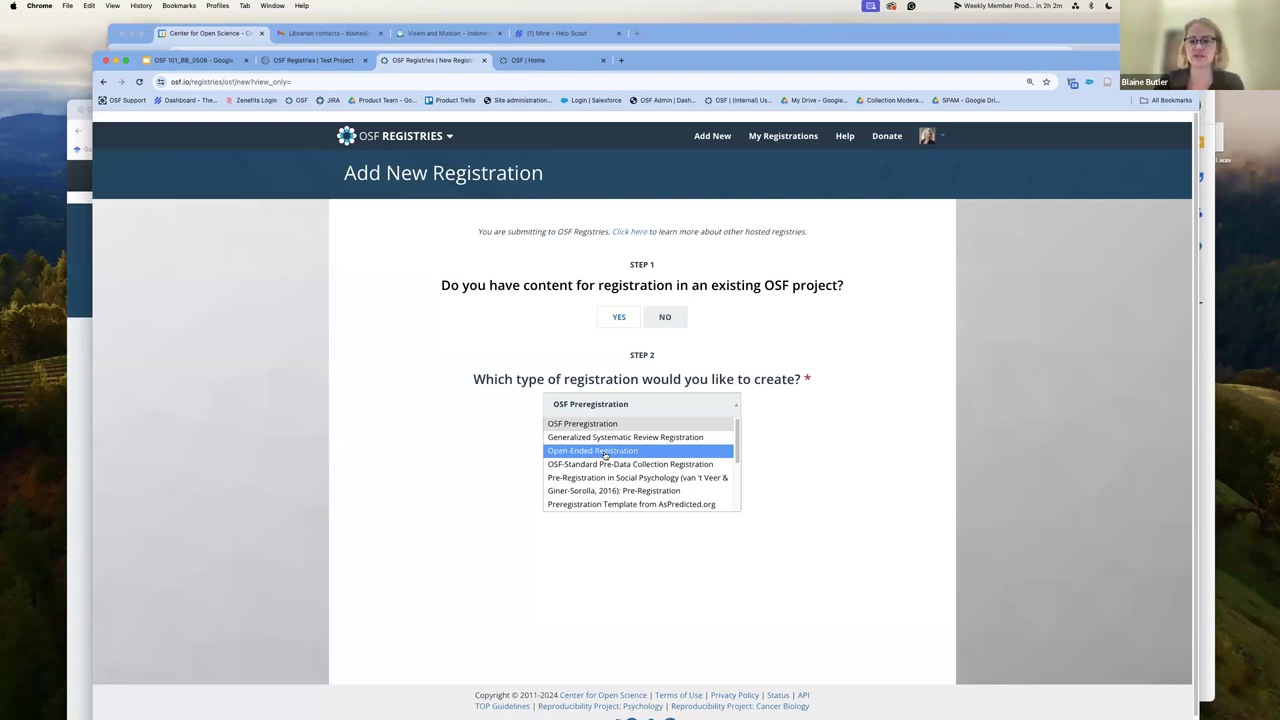
click(604, 454)
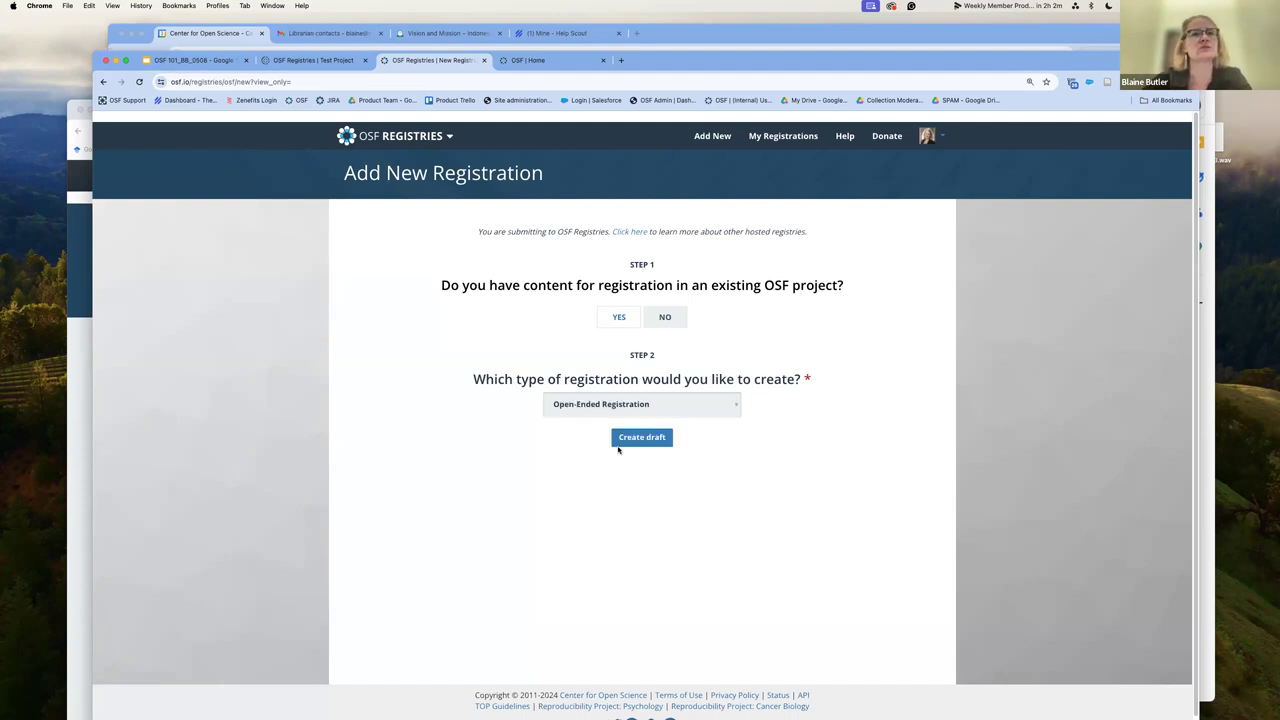
Create the draft with title 'Test Registration' and description 'testing testing testing'.
click(641, 437)
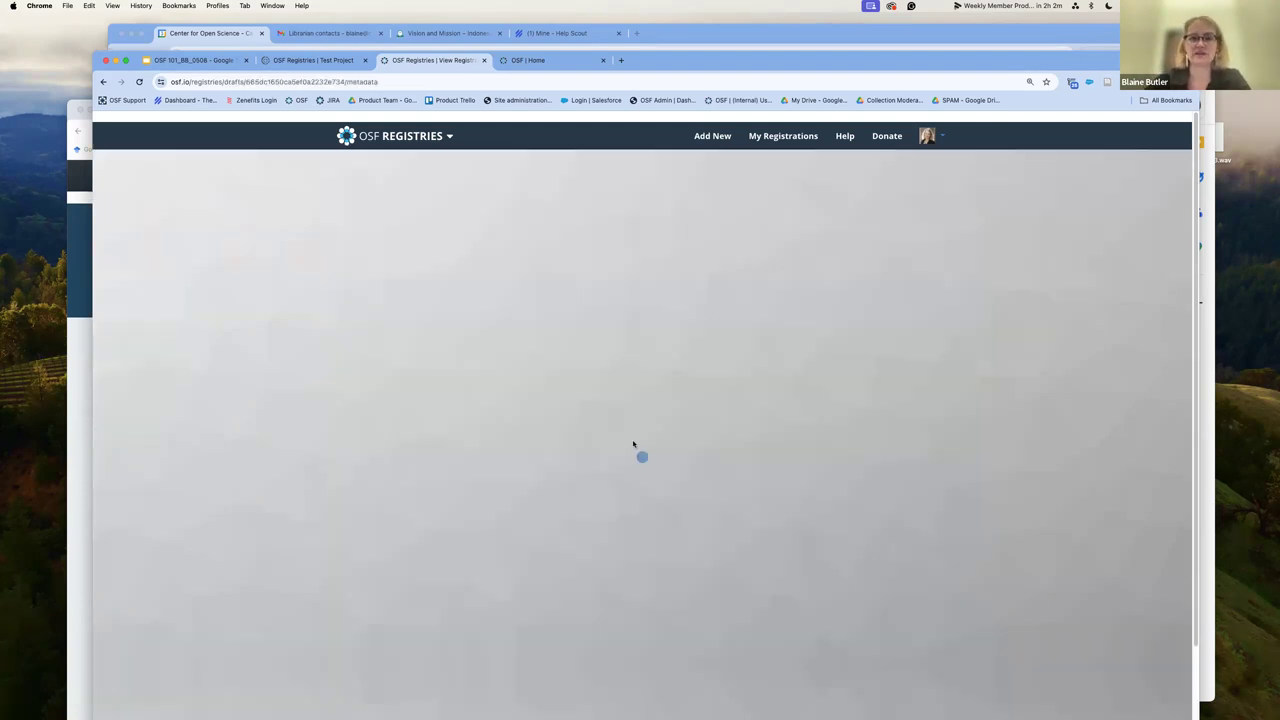
click(483, 322)
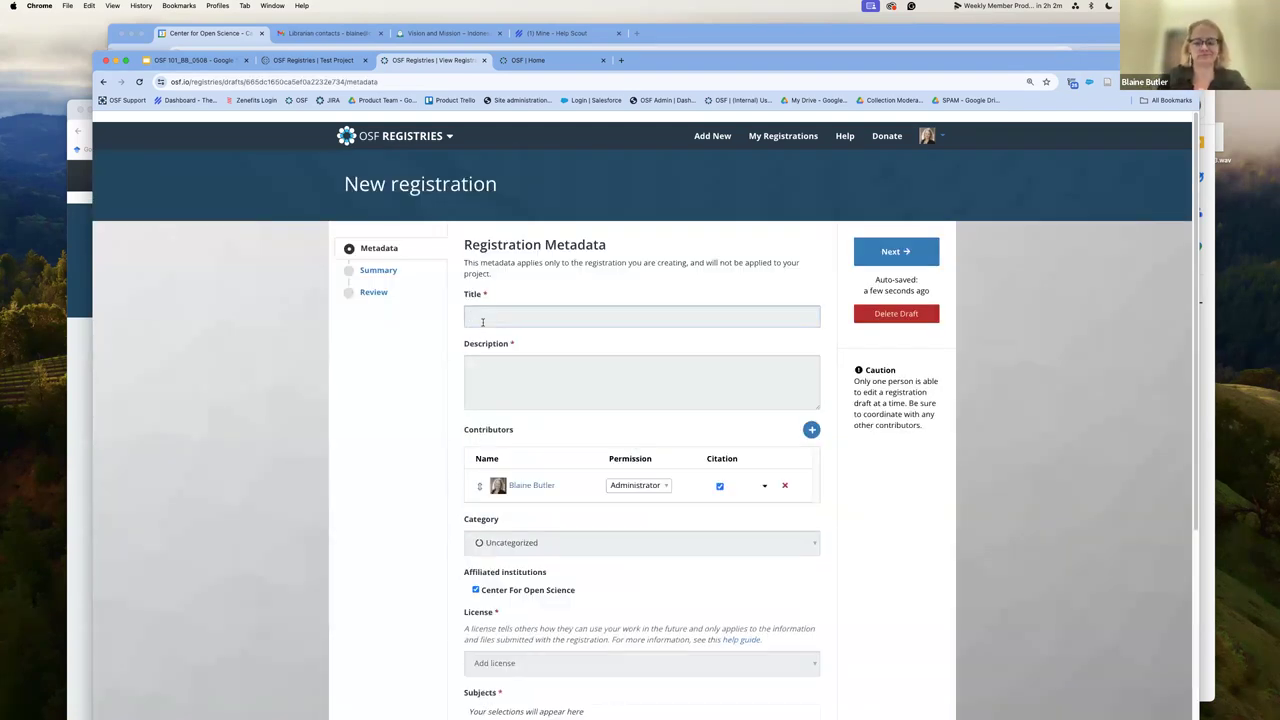
text(Test Registration)
click(506, 375)
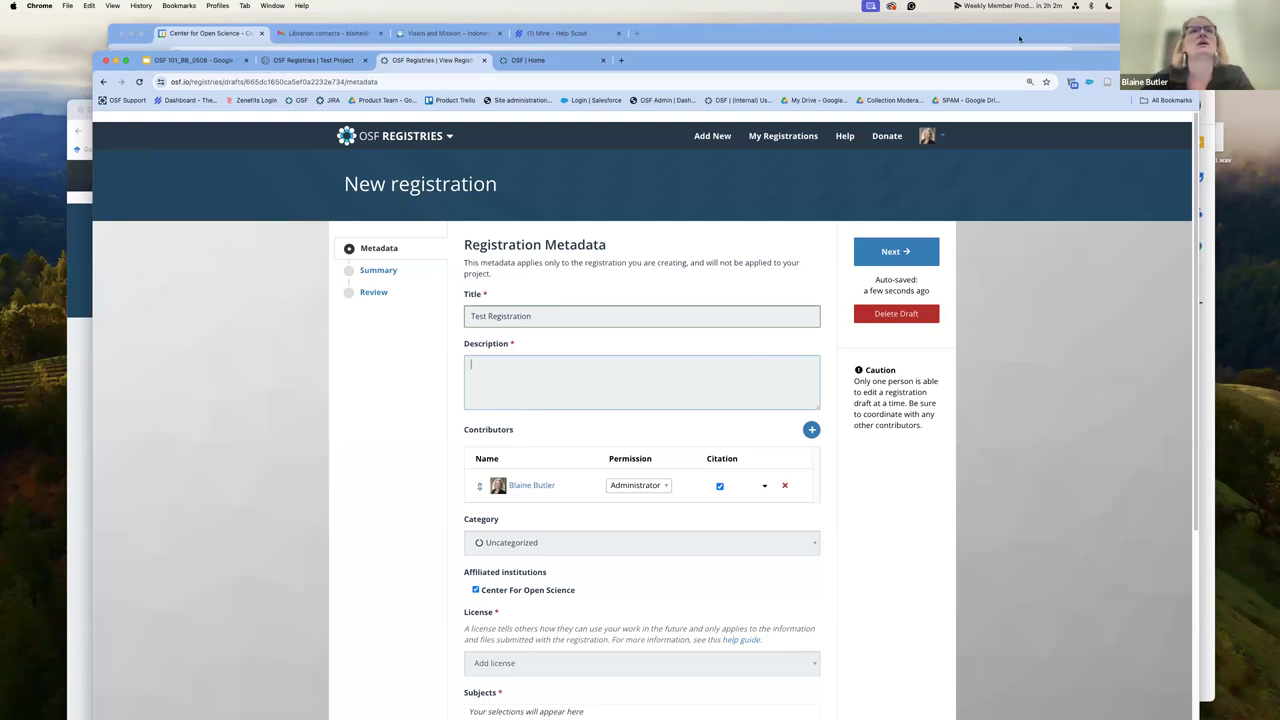
text(tes)
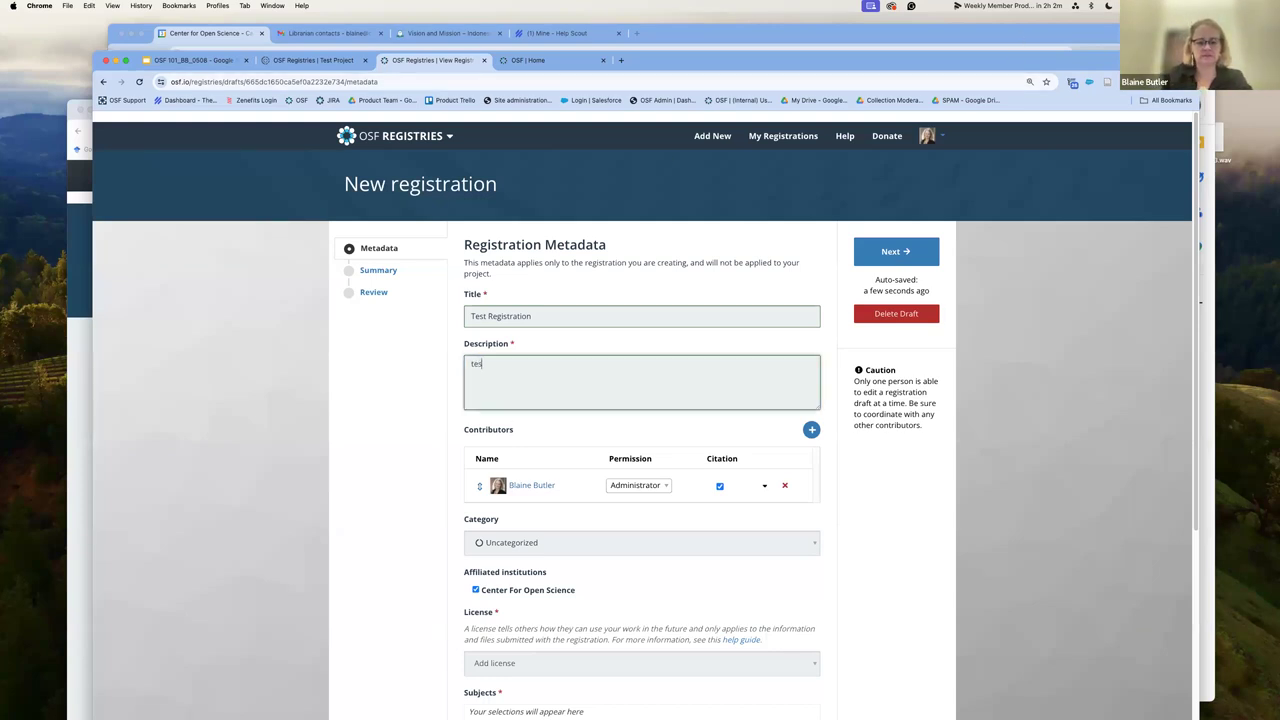
text(ting testing t)
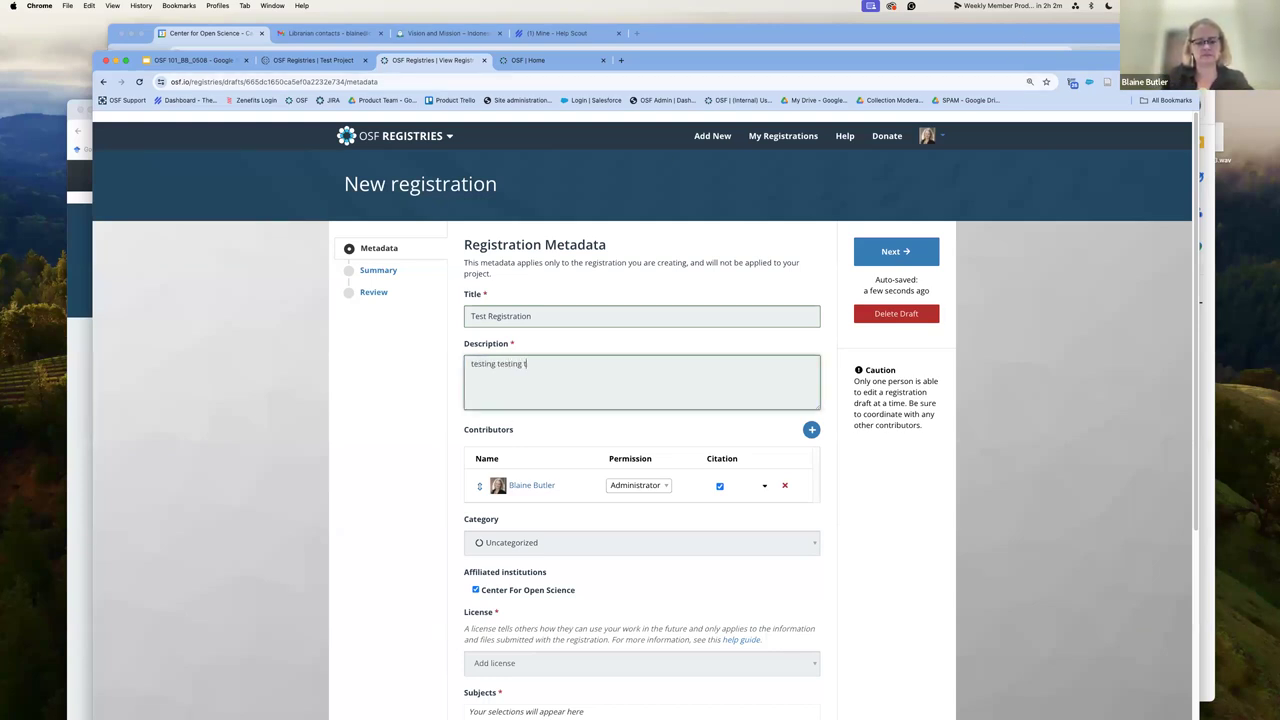
text(esting)
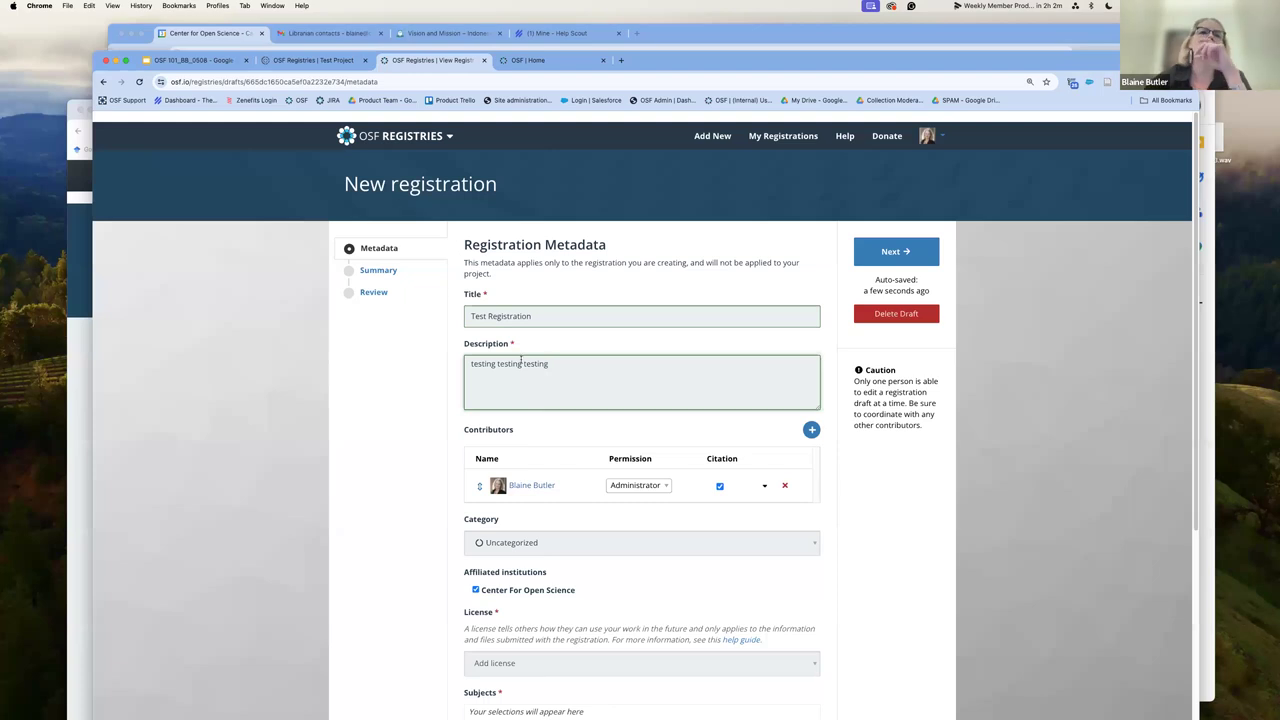
Set the category to Other and keep the Center For Open Science affiliation ticked.
scroll(685, 373, down, 2)
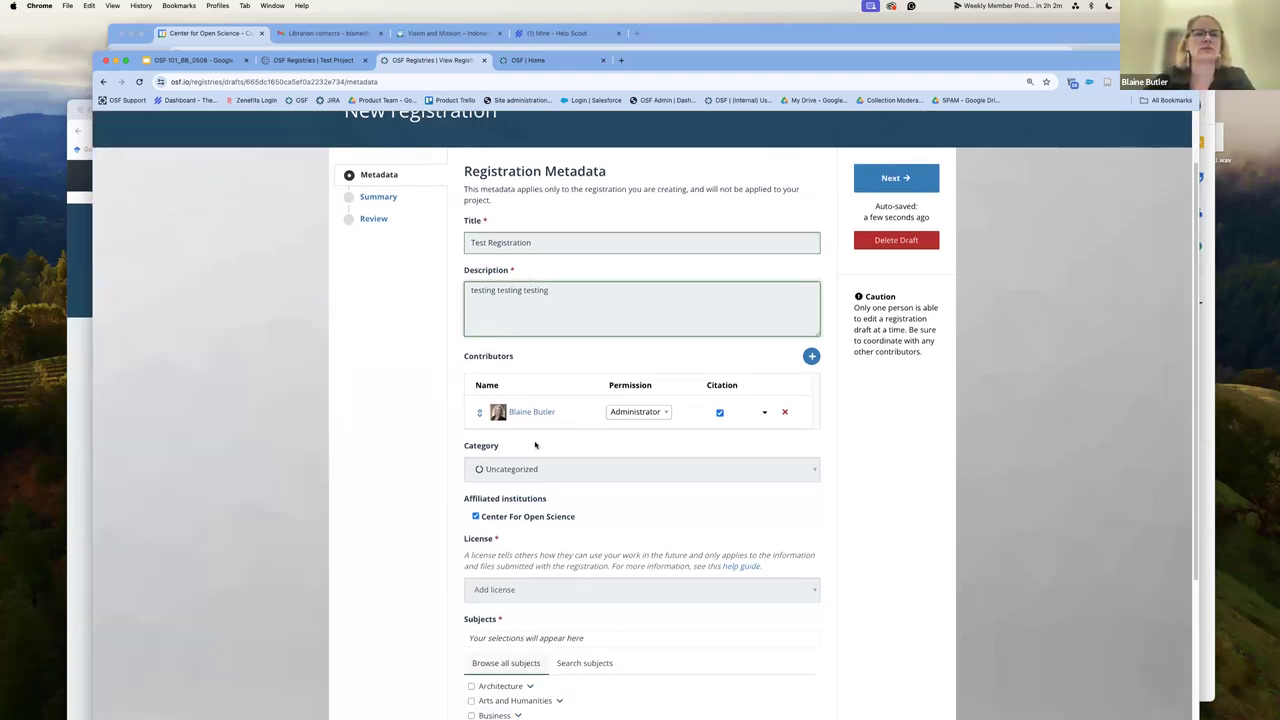
click(547, 470)
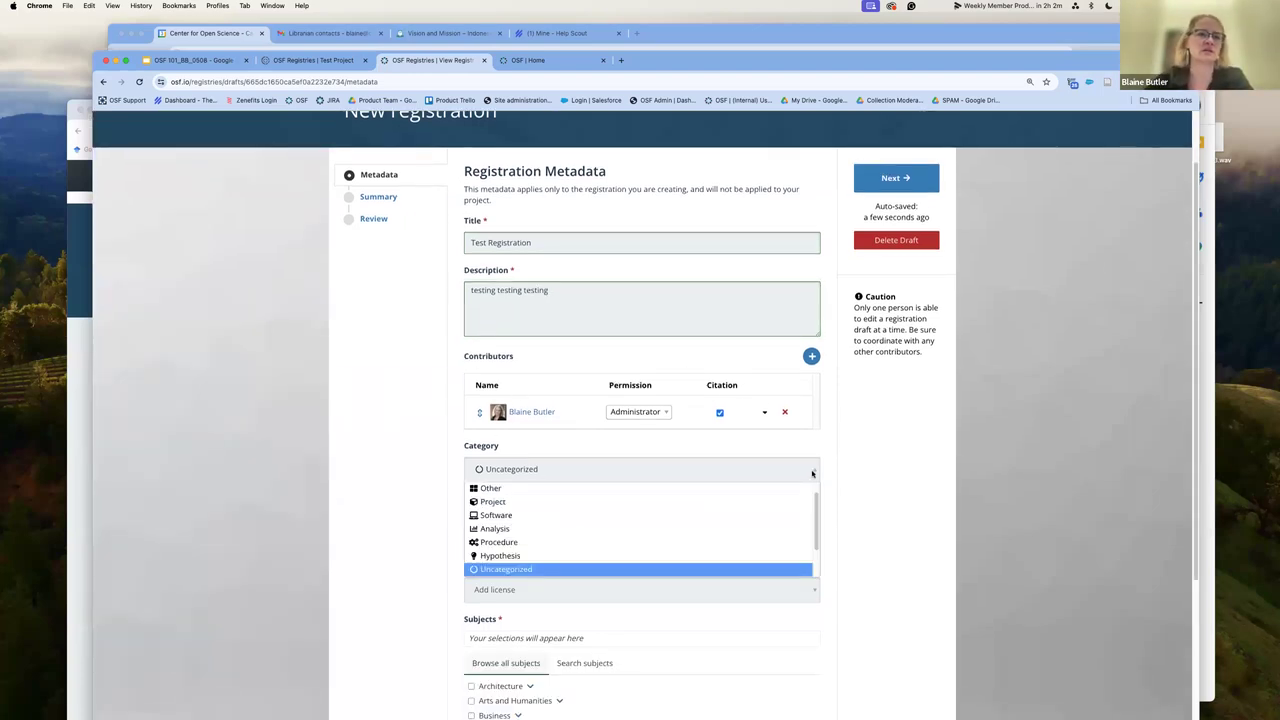
click(733, 496)
scroll(653, 525, down, 3)
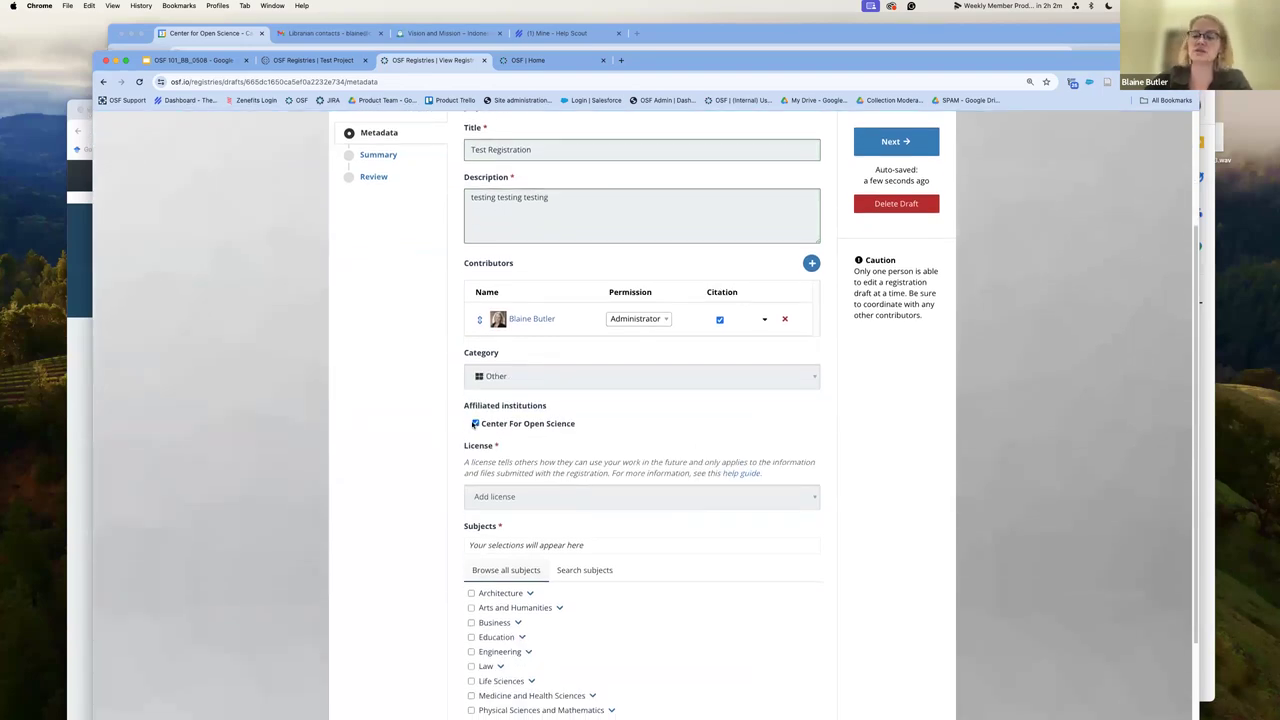
click(476, 424)
click(476, 424)
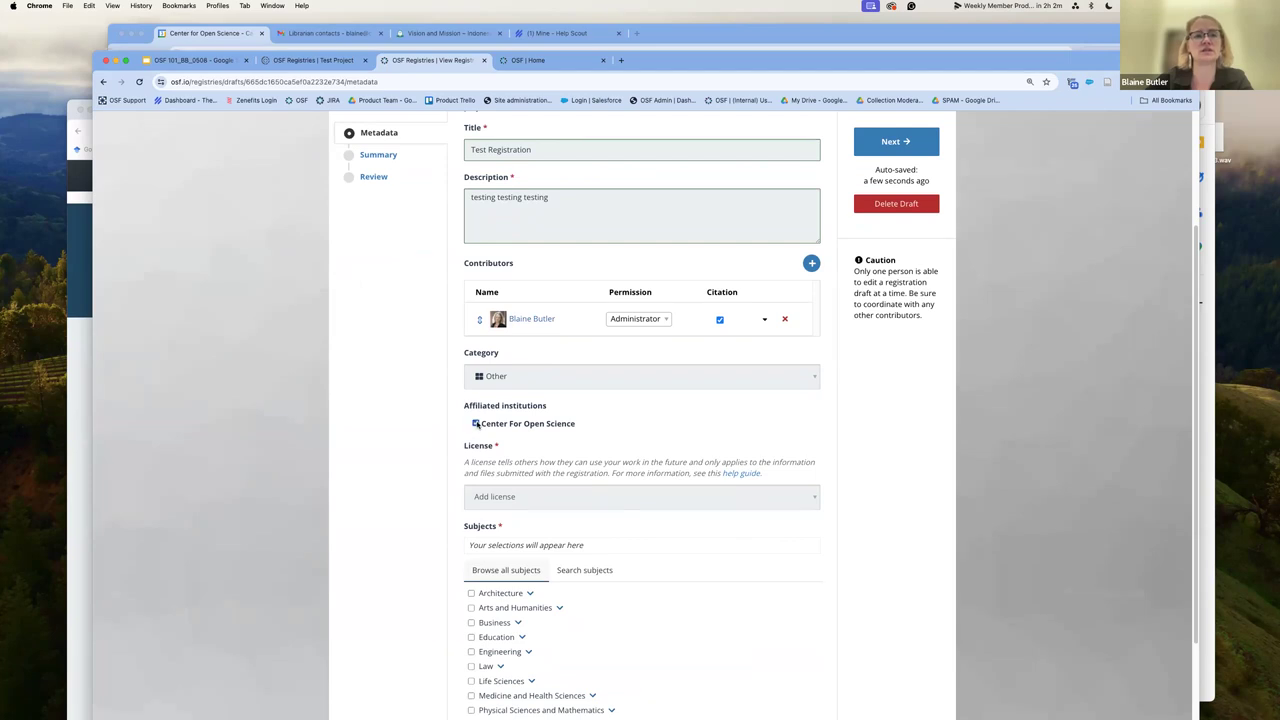
Choose the CC-By Attribution 4.0 International license and add Life Sciences as the subject.
click(767, 496)
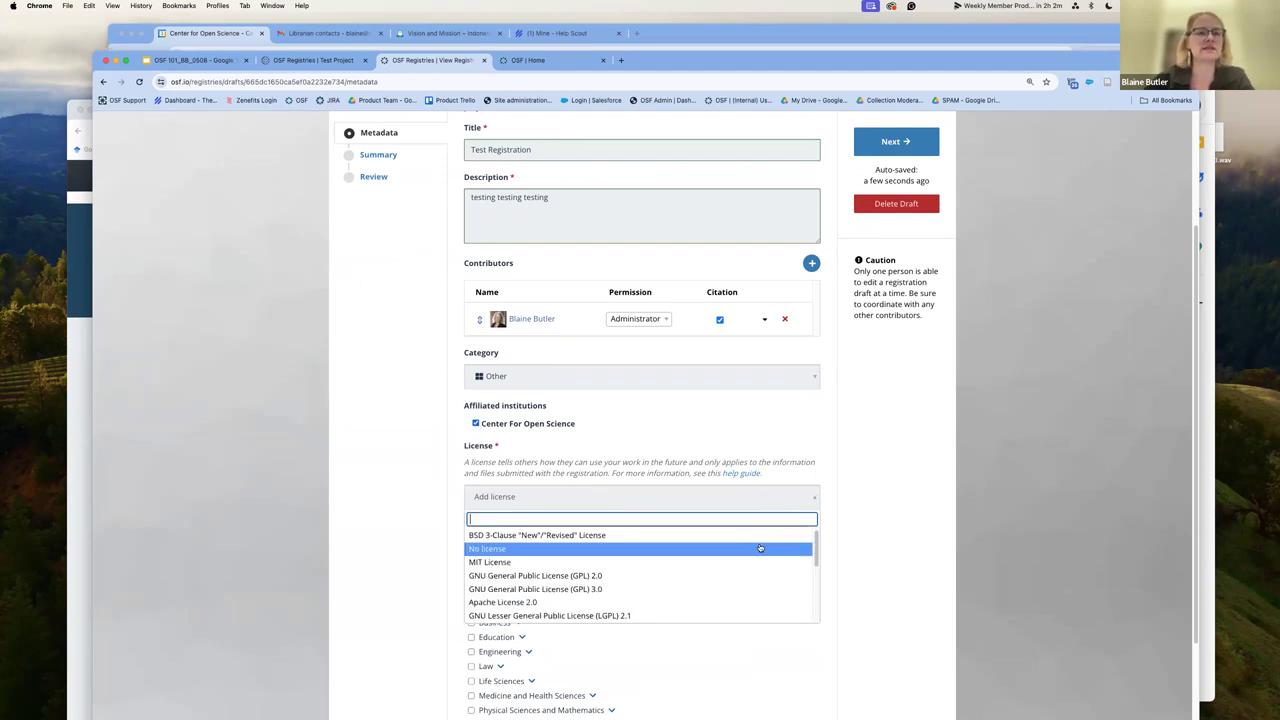
scroll(750, 562, down, 3)
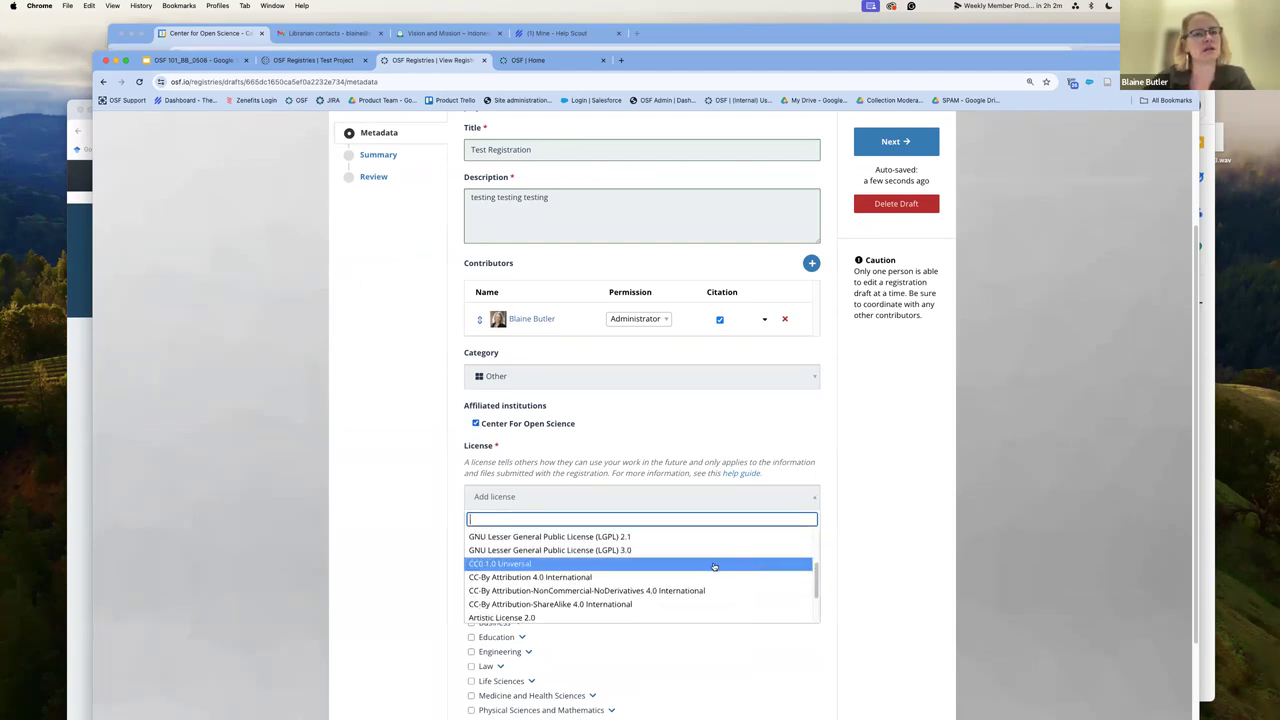
click(645, 573)
scroll(646, 566, down, 3)
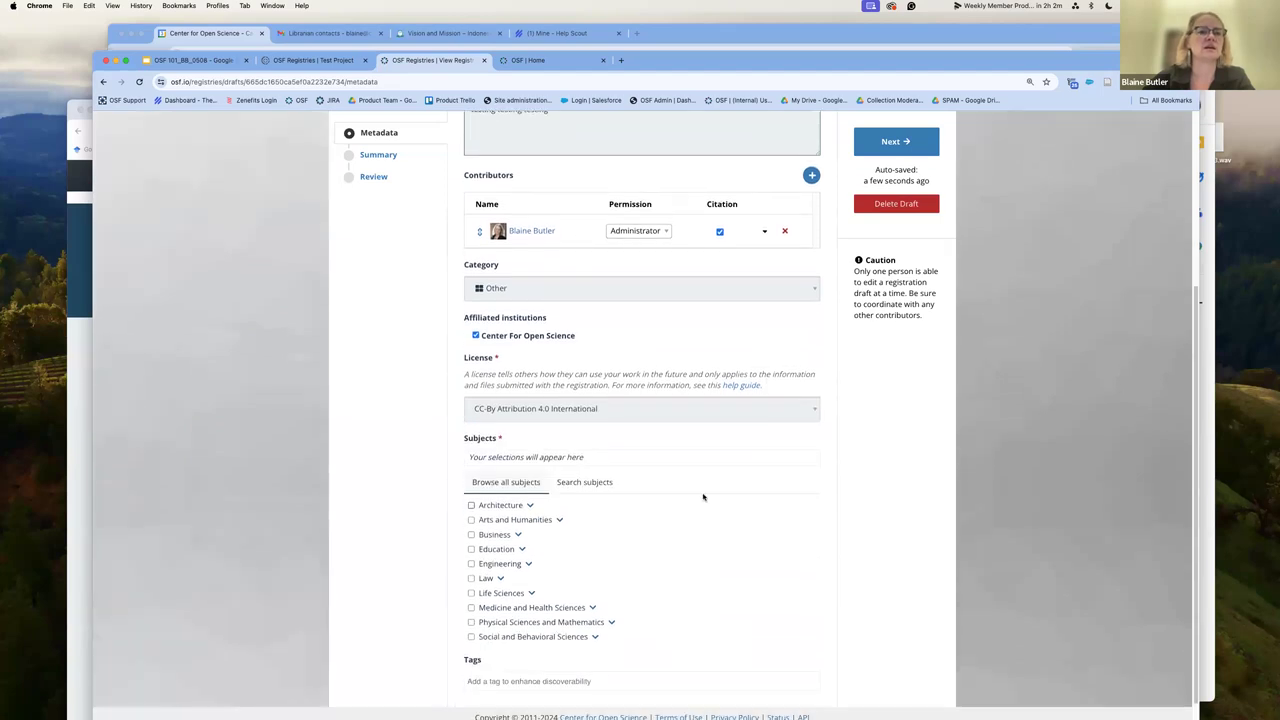
click(471, 559)
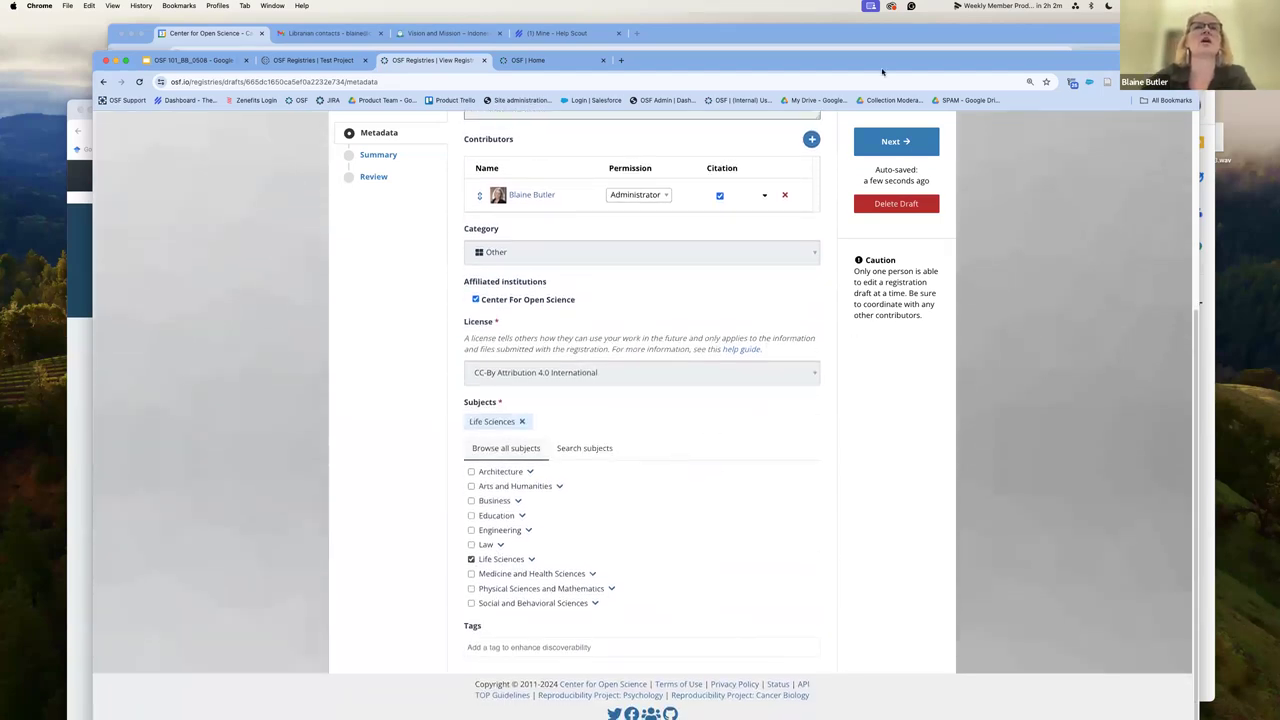
Add the tags 'cell cycle', 'cancer' and 'blockers' to the draft, then continue to Summary.
drag(1068, 59, 1066, 6)
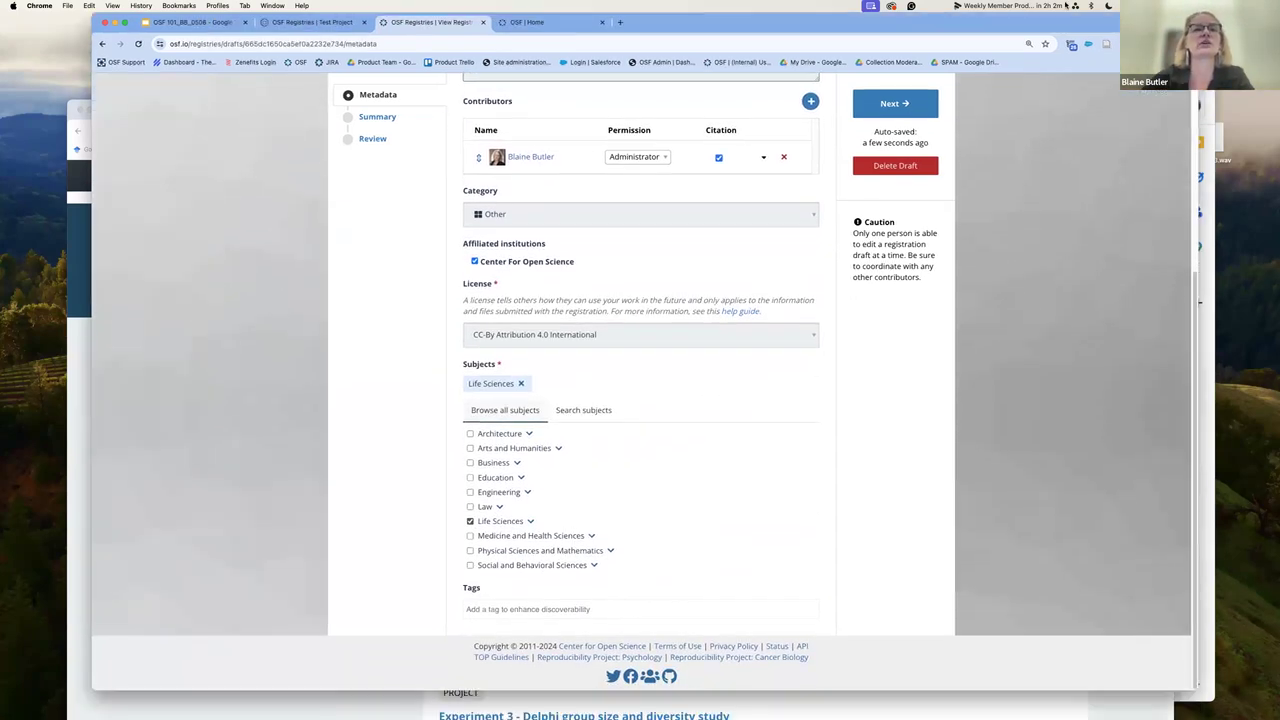
click(514, 611)
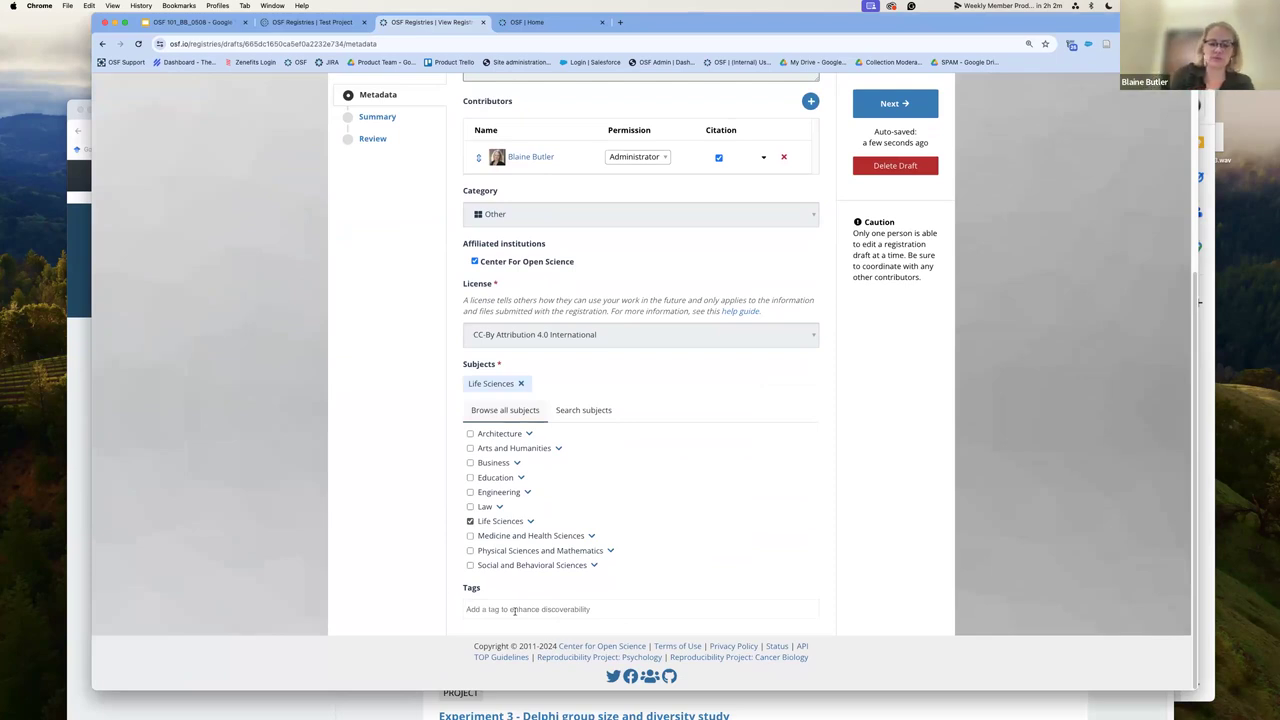
text(#cell cycle)
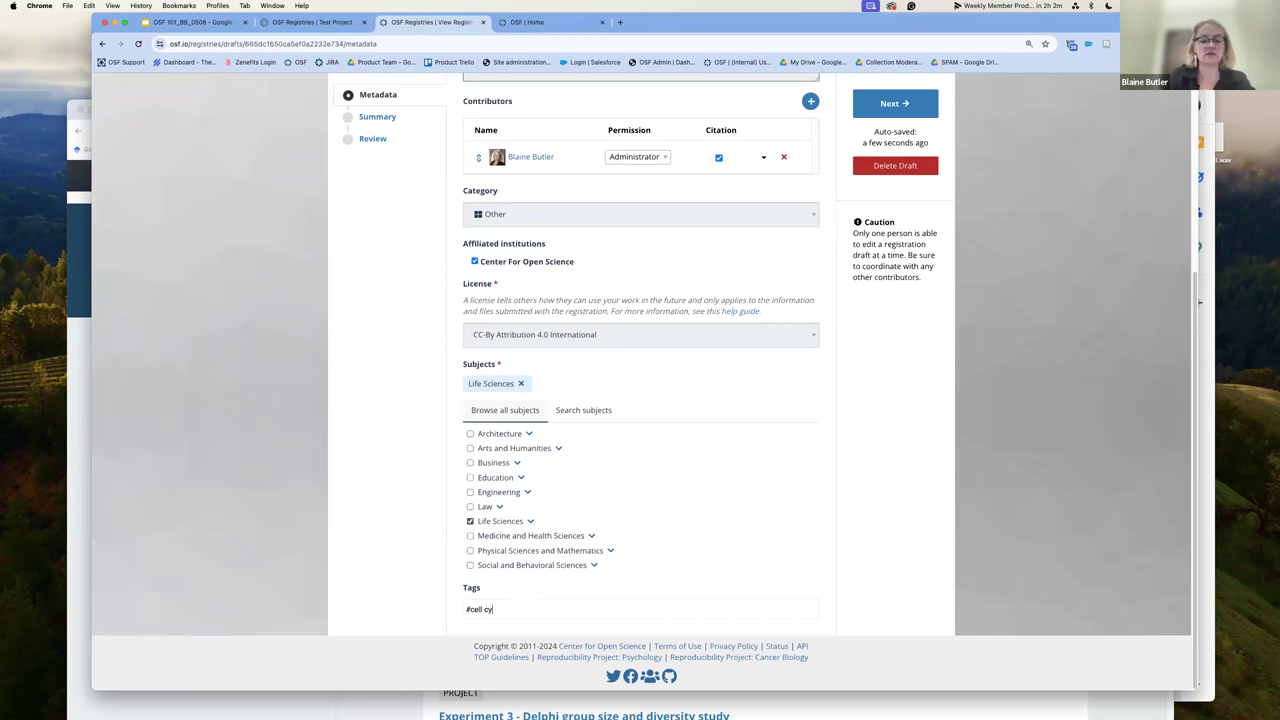
key(BackSpace)
key(BackSpace)
key(BackSpace)
key(BackSpace)
key(BackSpace)
key(BackSpace)
key(BackSpace)
key(BackSpace)
key(BackSpace)
key(BackSpace)
key(BackSpace)
text(cell cycle)
key(Return)
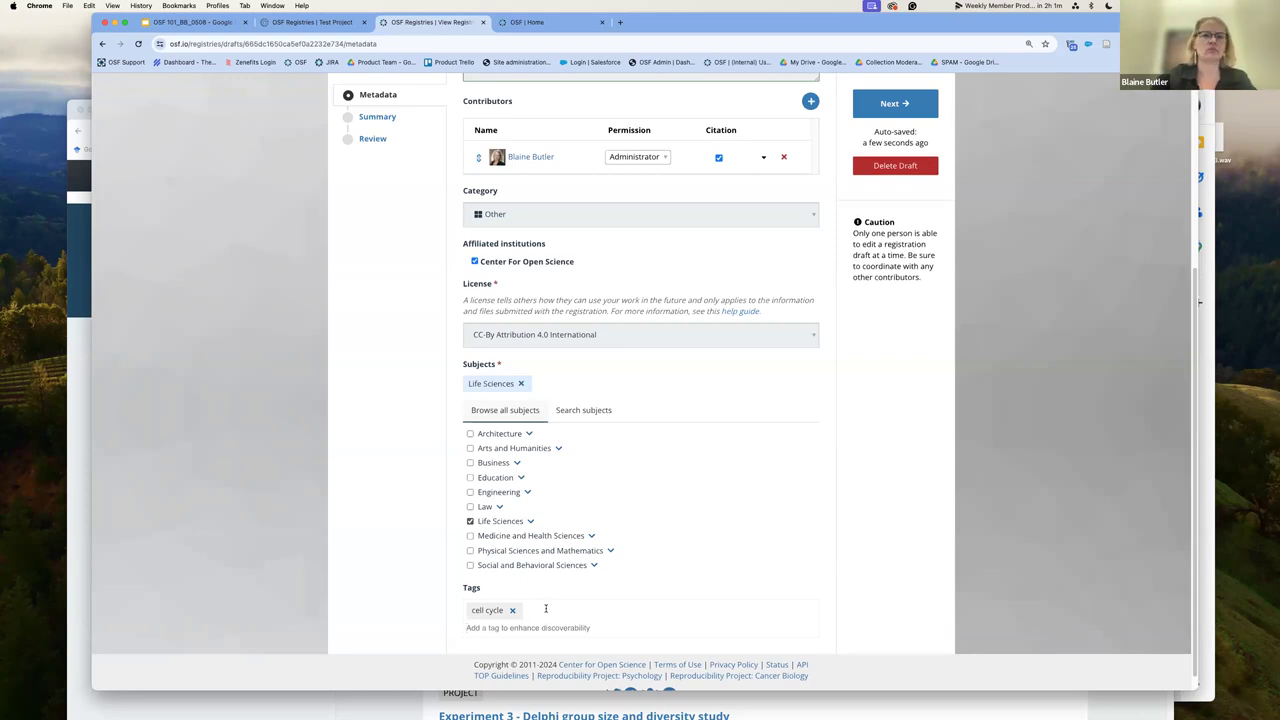
scroll(545, 609, down, 1)
text(cancer)
key(Return)
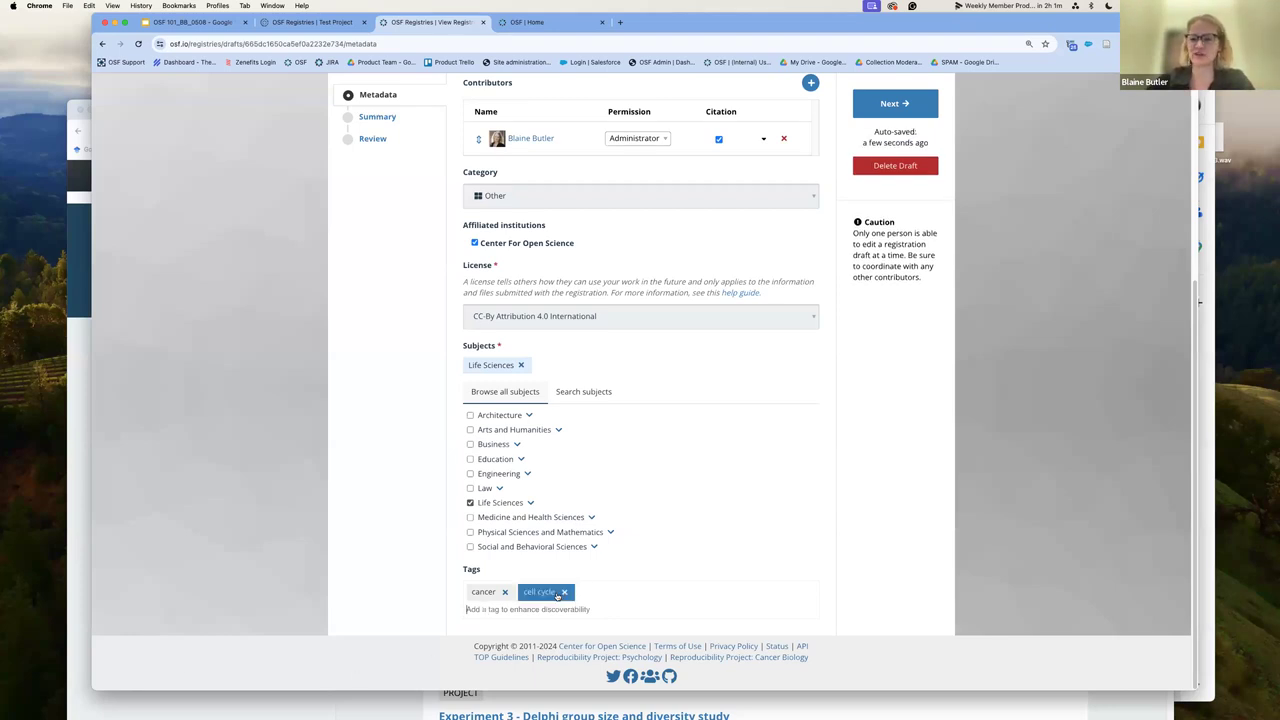
text(blo)
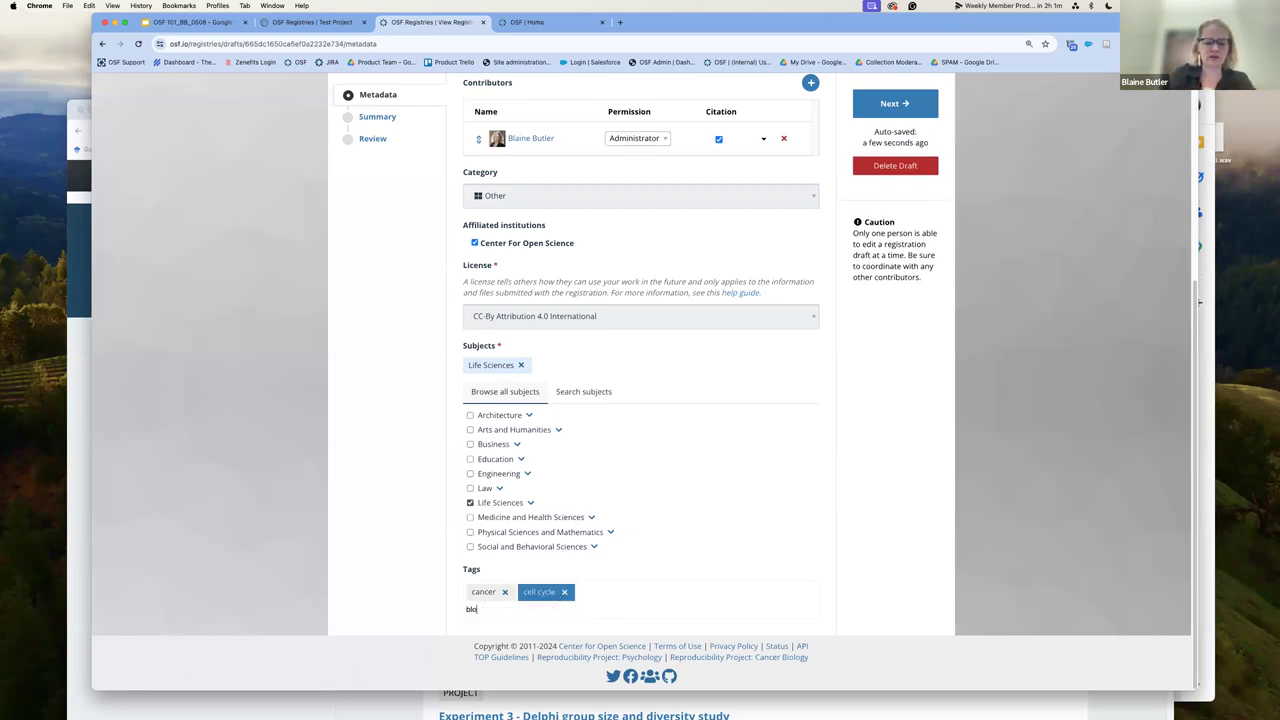
text(ckers)
key(Return)
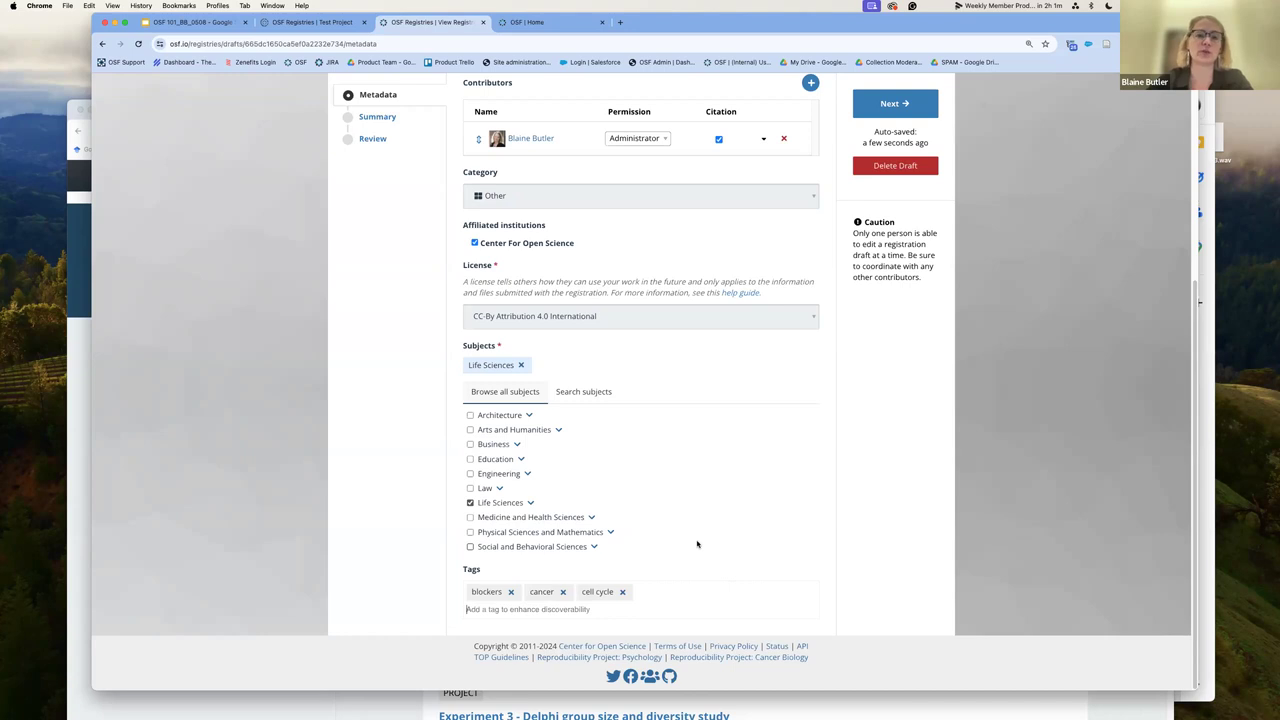
click(890, 112)
Enter 'testing testing testing' as the summary and upload Lorem ipsum dolor sit amet.pdf as a supplemental file.
click(510, 276)
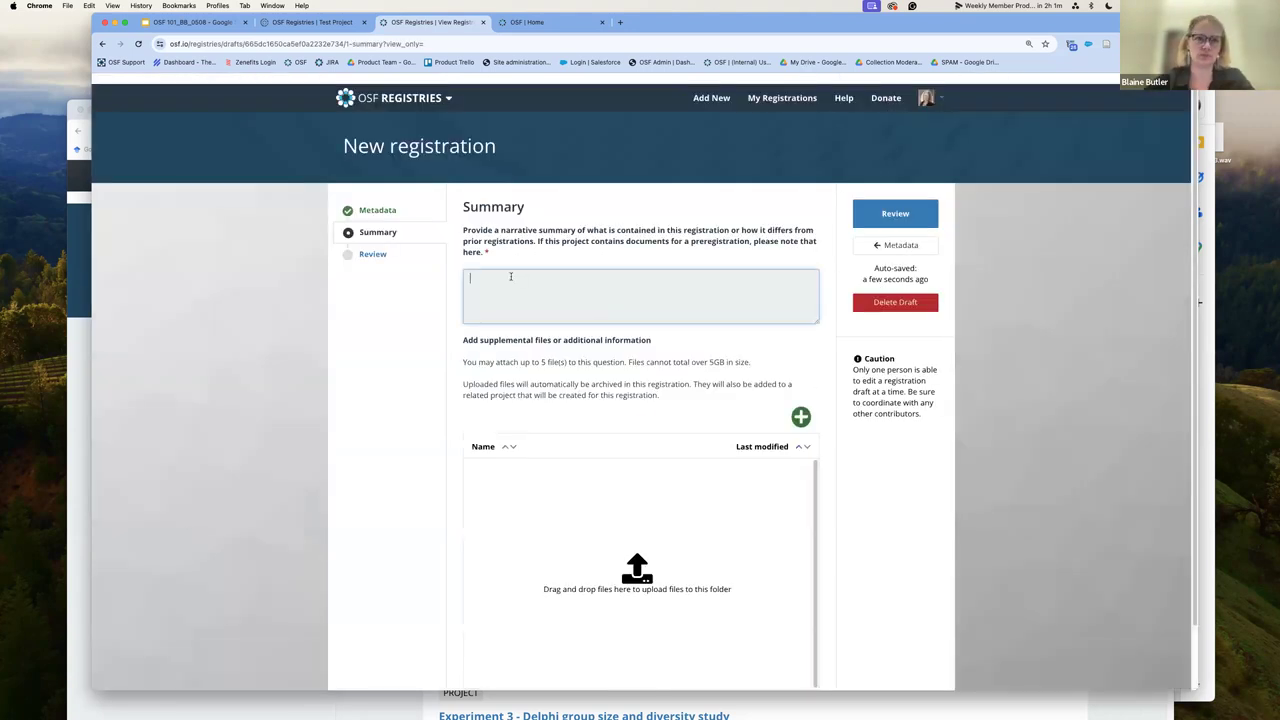
text(testing)
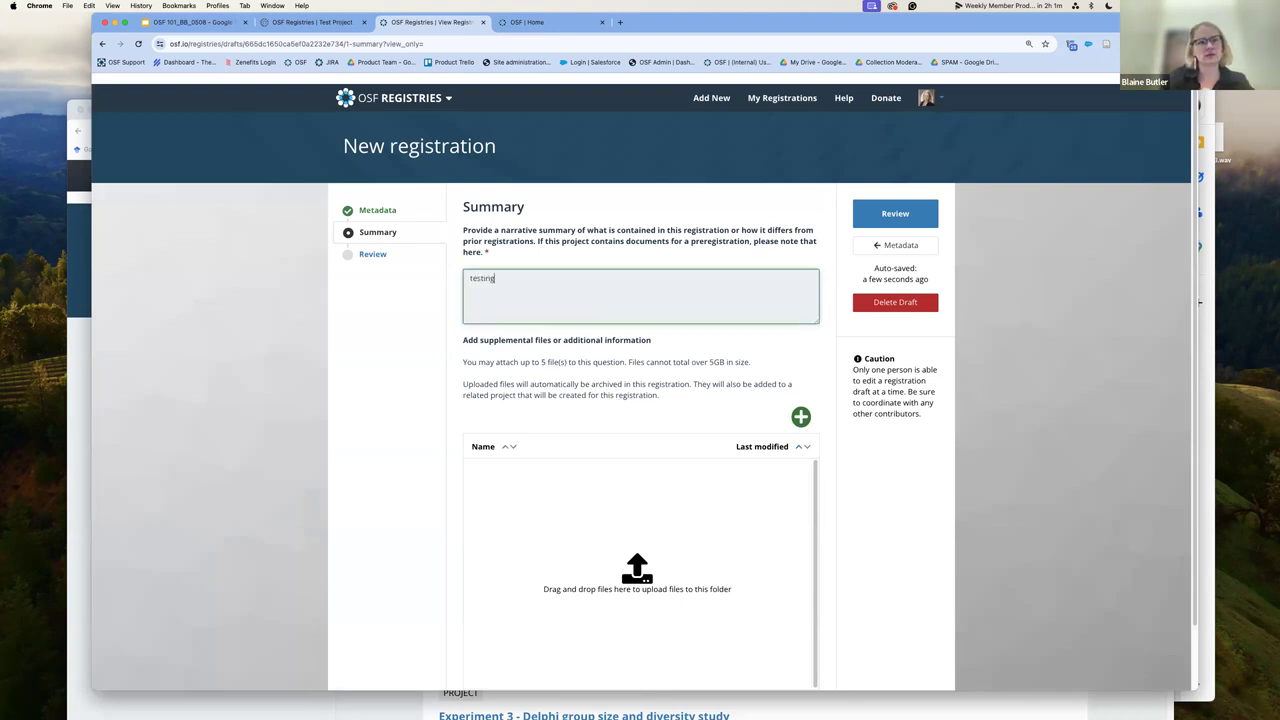
text( testing testing tes)
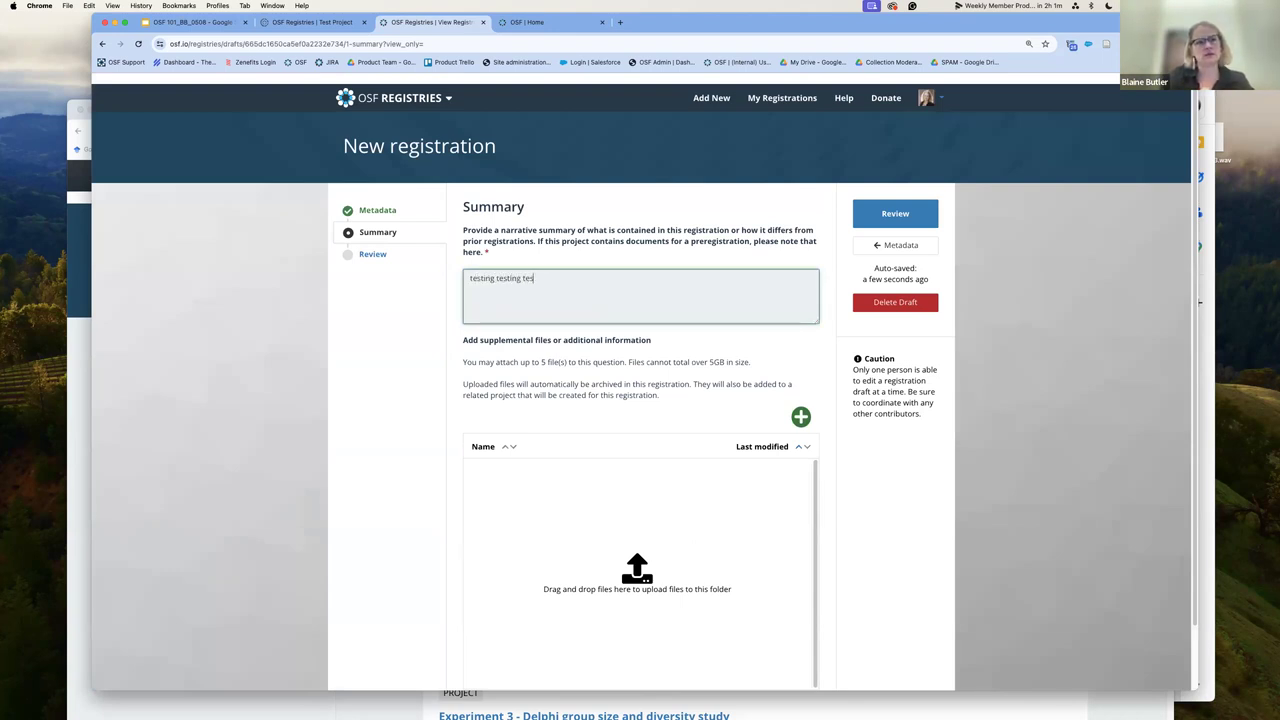
text(g)
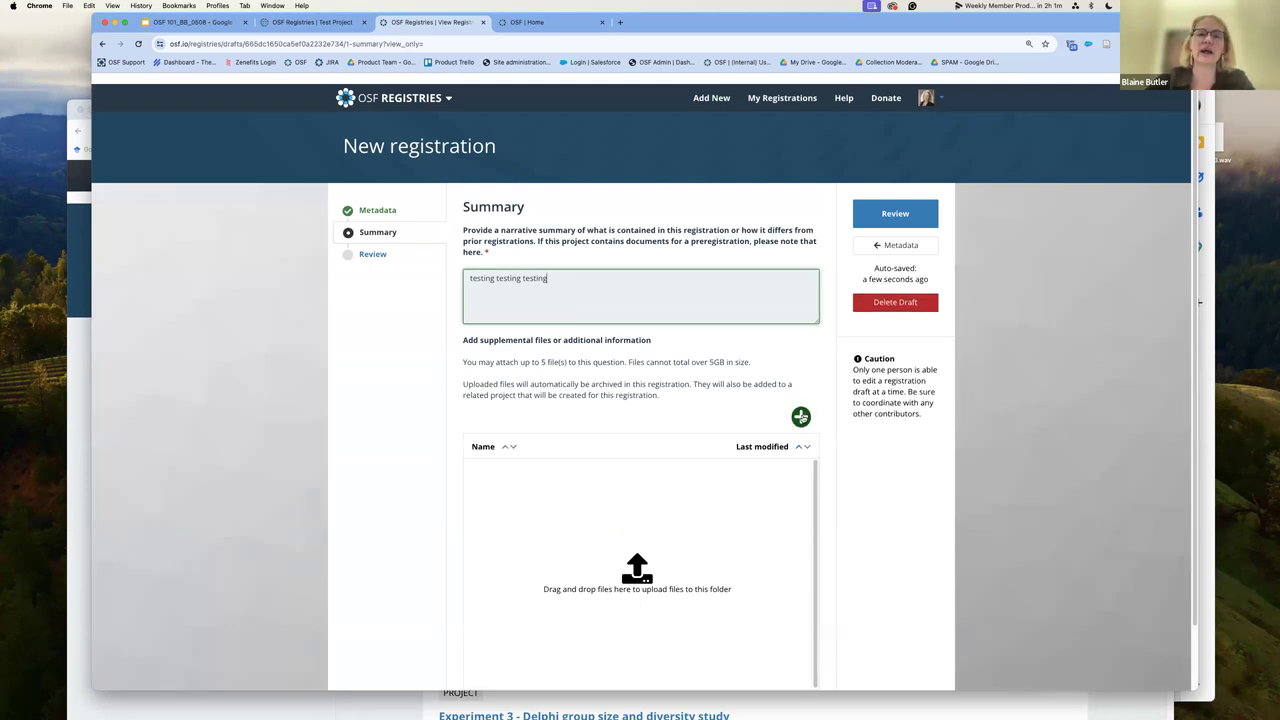
click(801, 416)
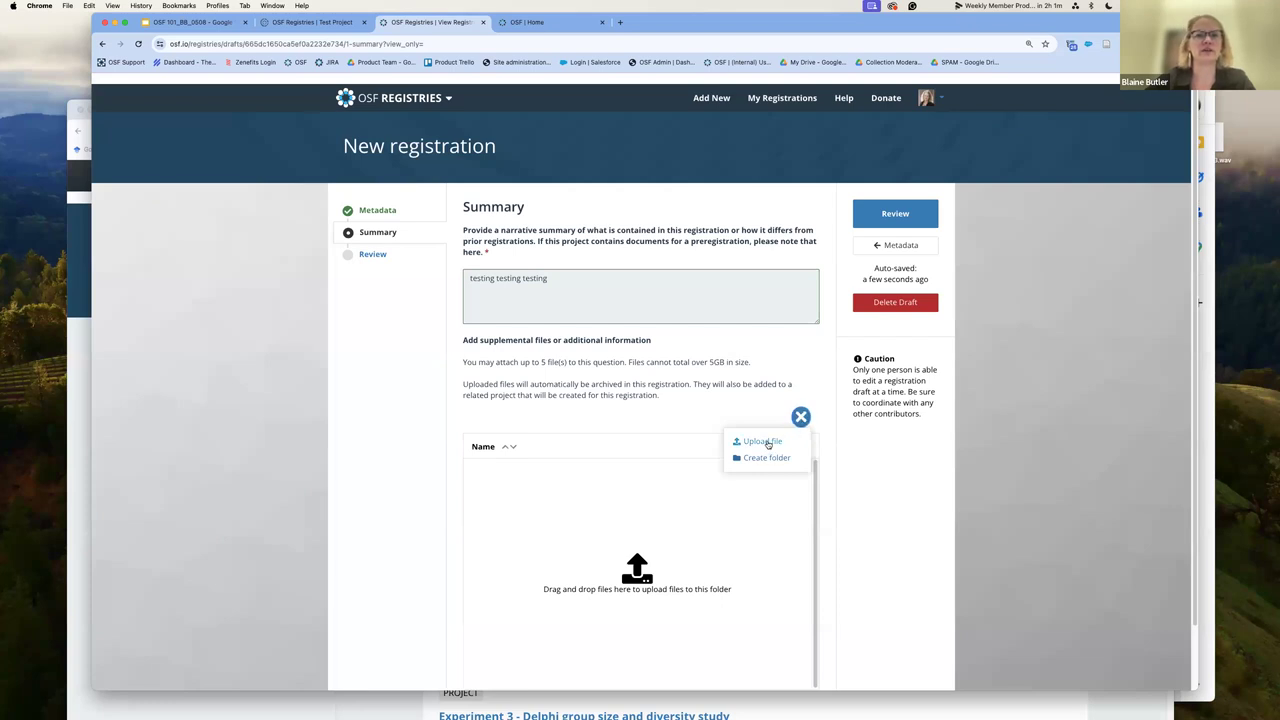
click(766, 443)
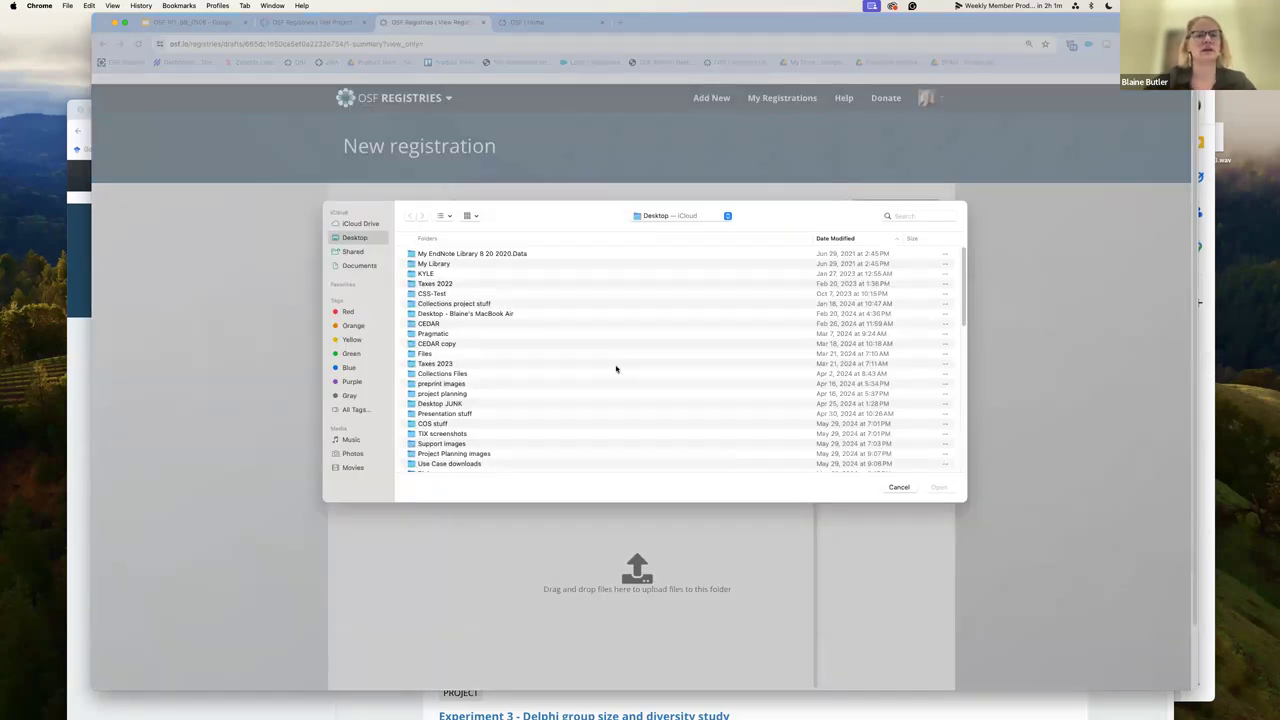
scroll(588, 390, down, 15)
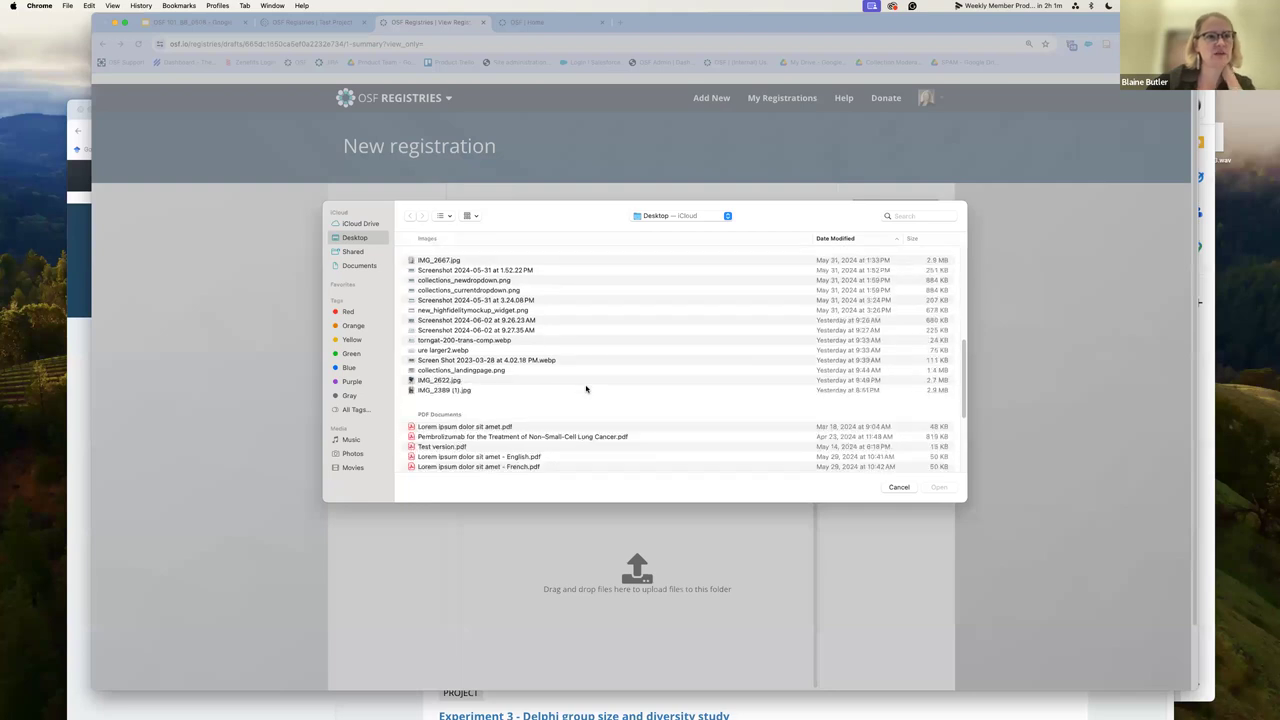
scroll(586, 389, down, 1)
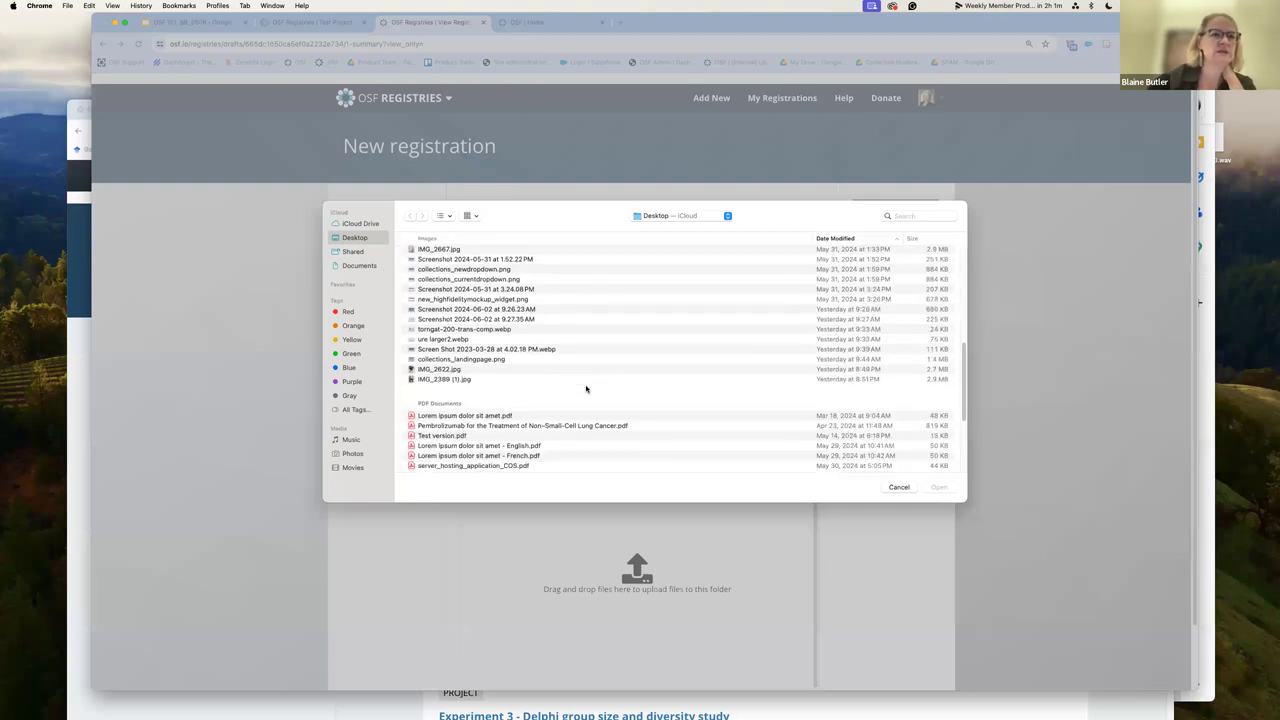
click(487, 416)
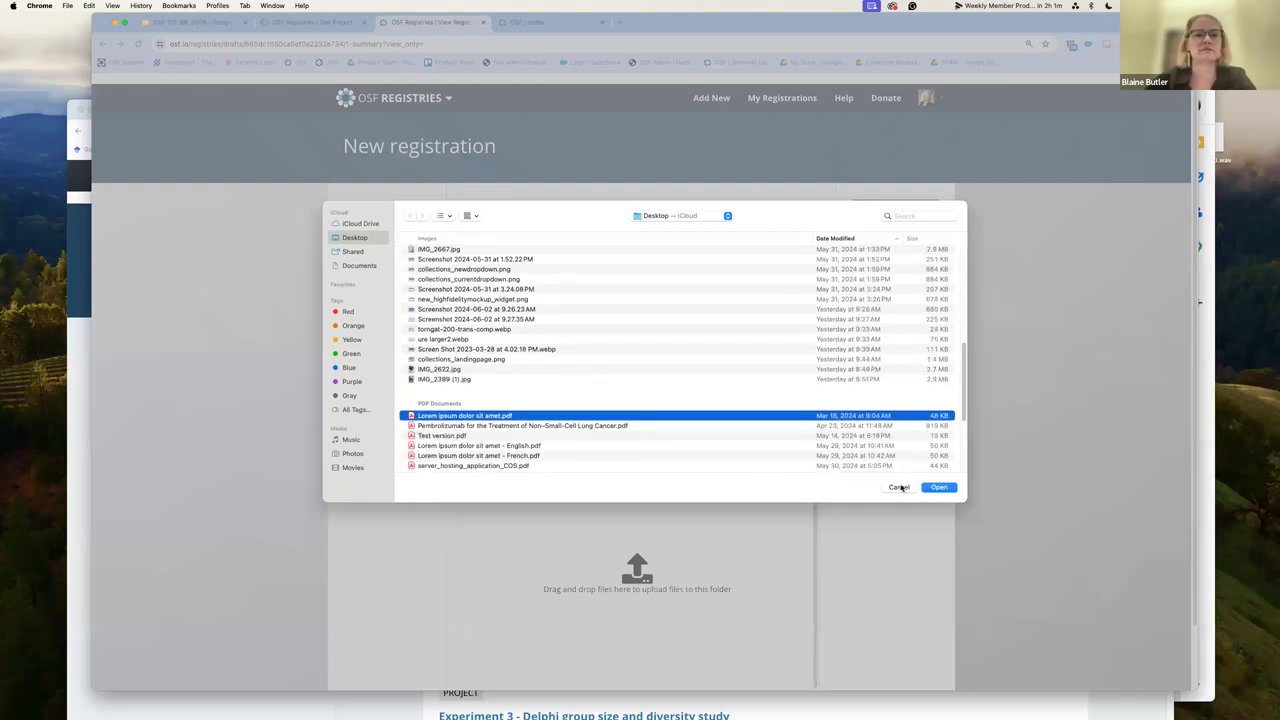
click(940, 488)
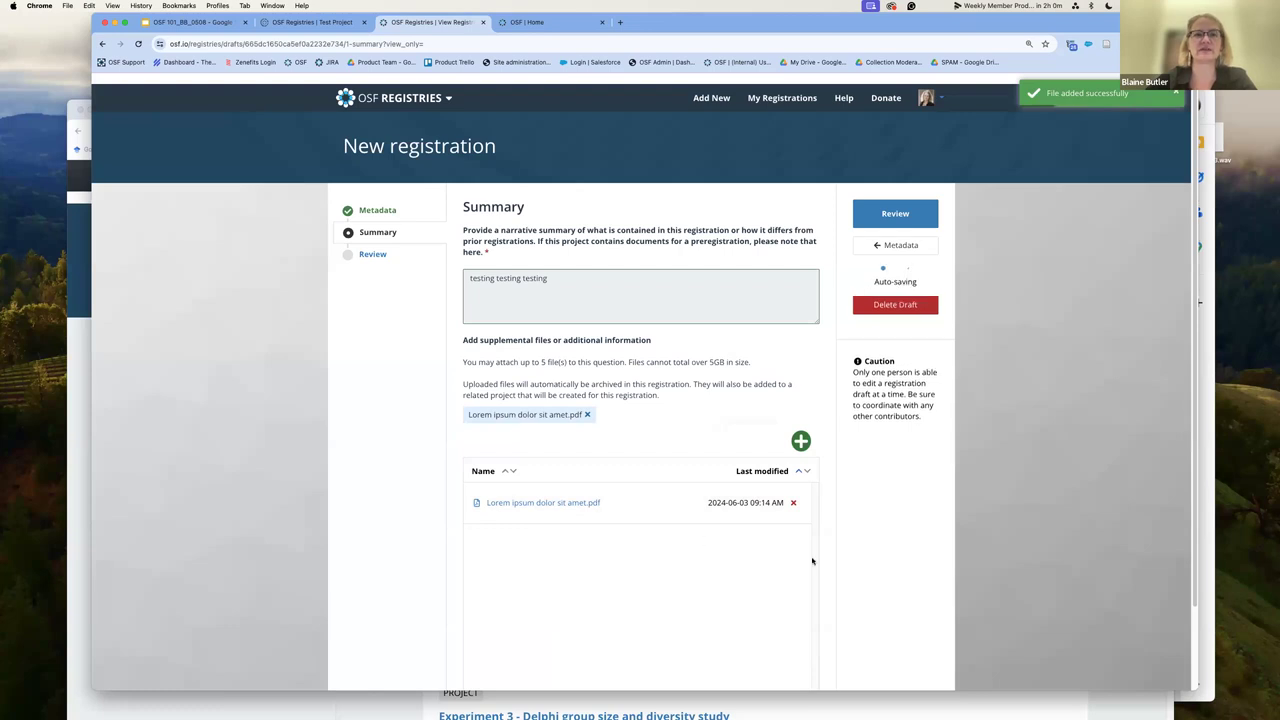
Scroll through the draft's Review page, then choose Delete Draft.
click(904, 218)
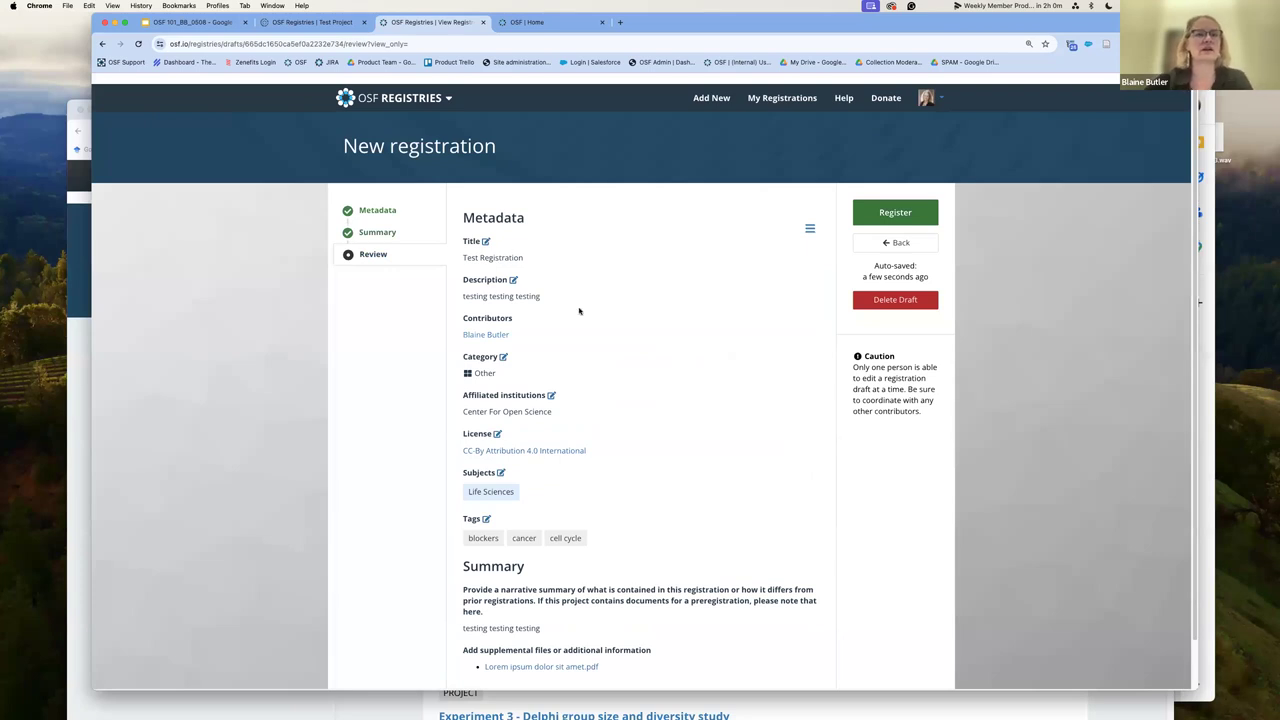
scroll(545, 337, down, 2)
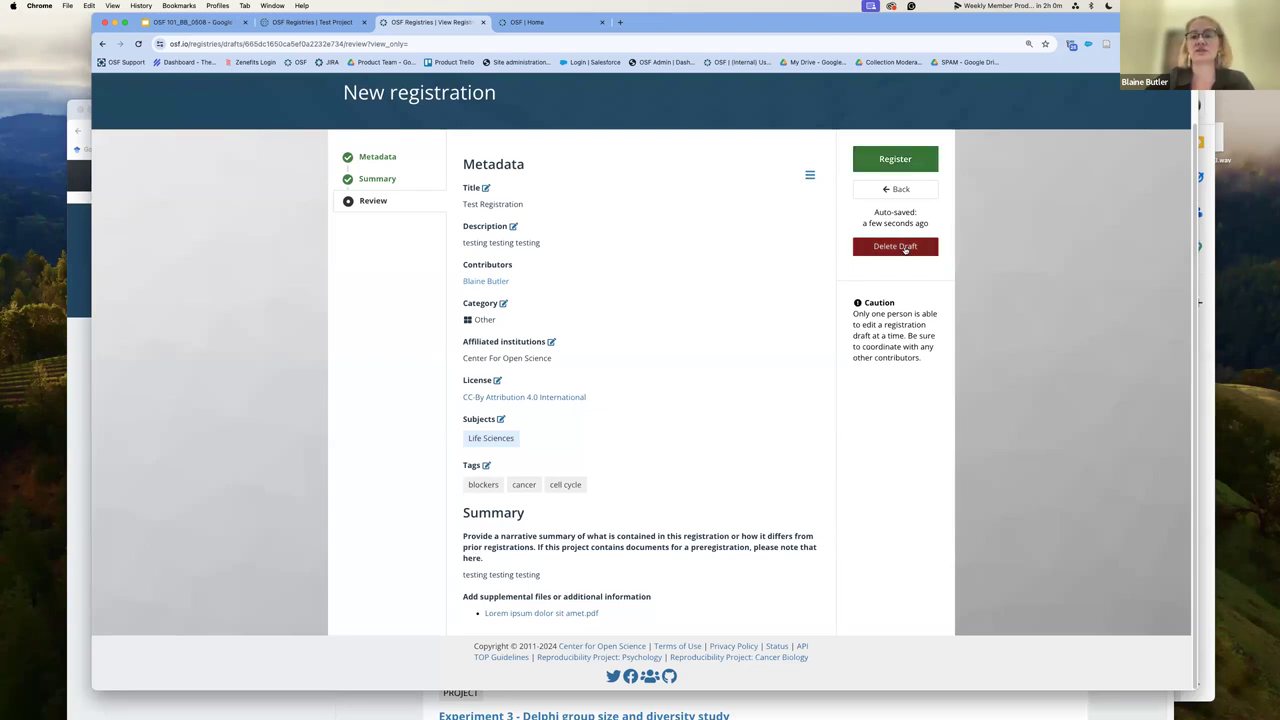
click(905, 249)
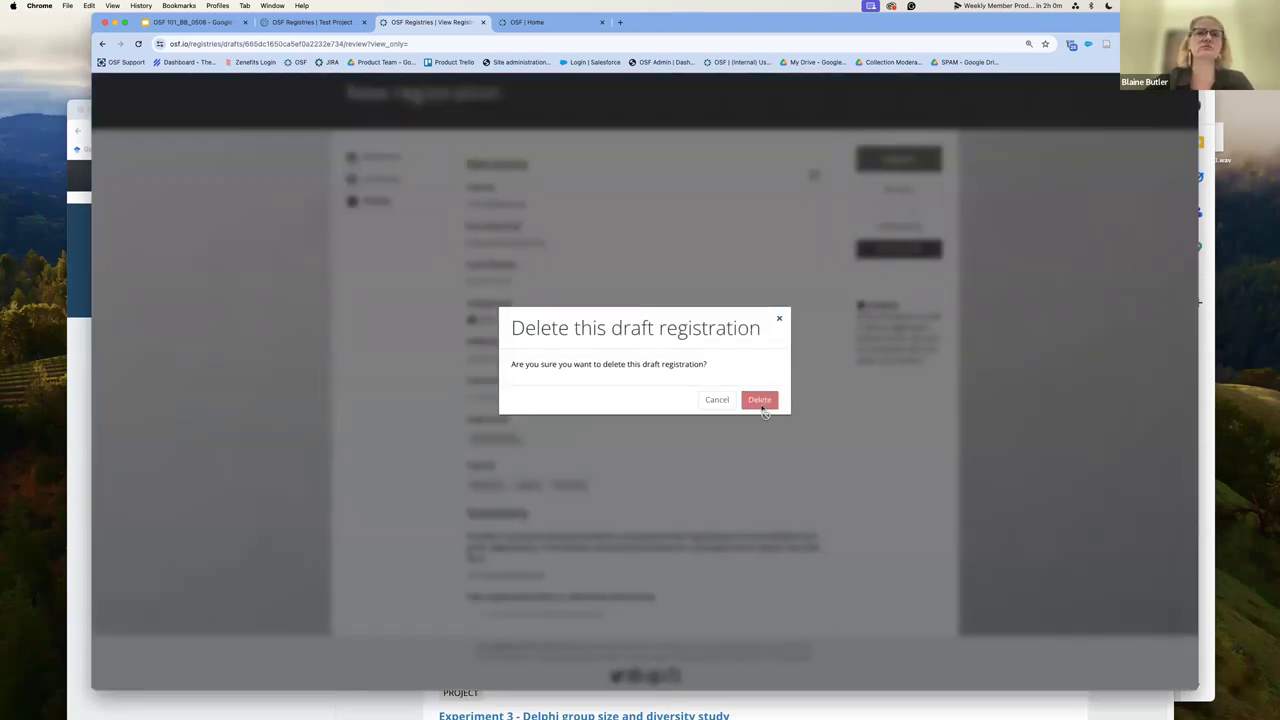
Confirm deletion of the draft registration.
click(761, 405)
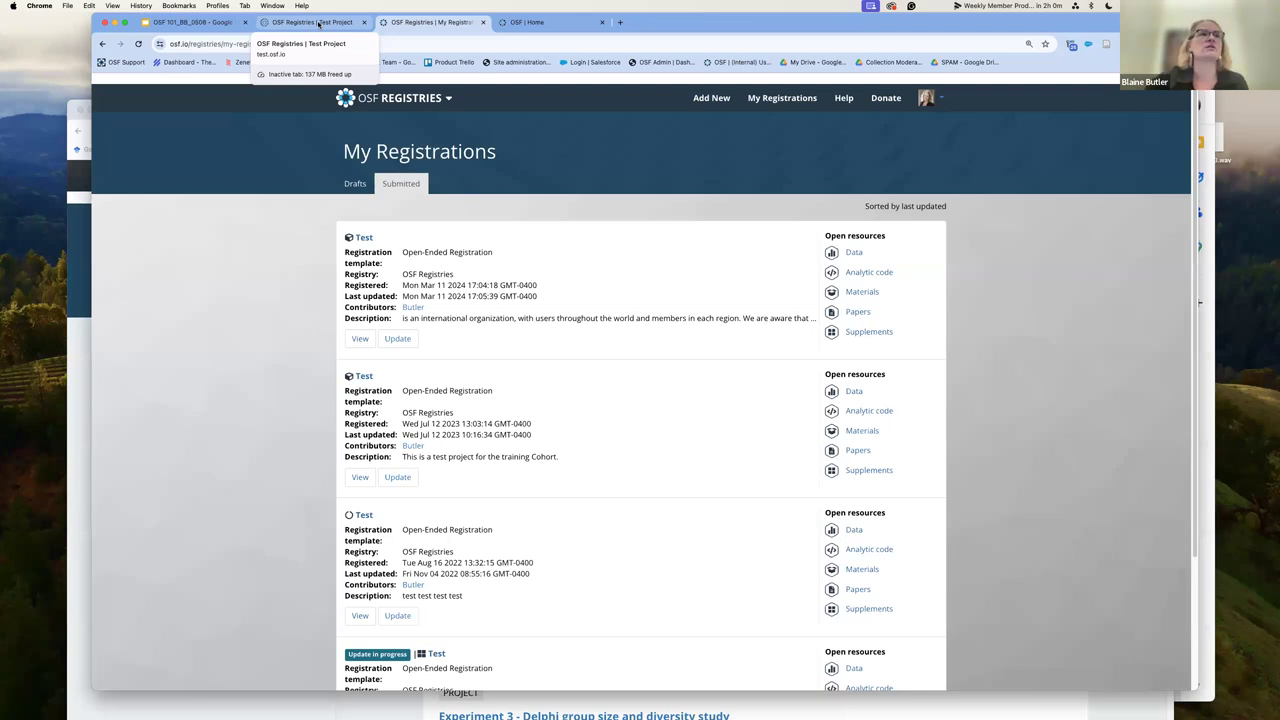
Return to the OSF 101_BB_0508 slides and advance to the Typical Trajectory slide.
click(318, 23)
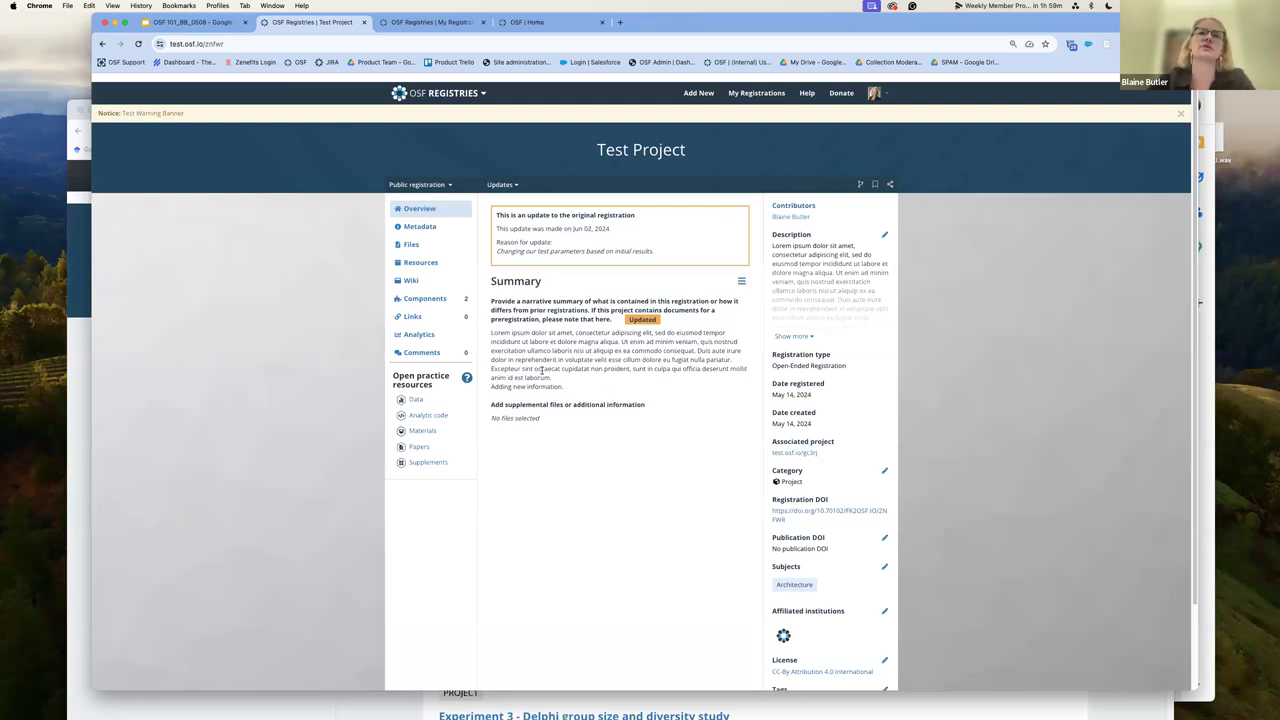
click(386, 27)
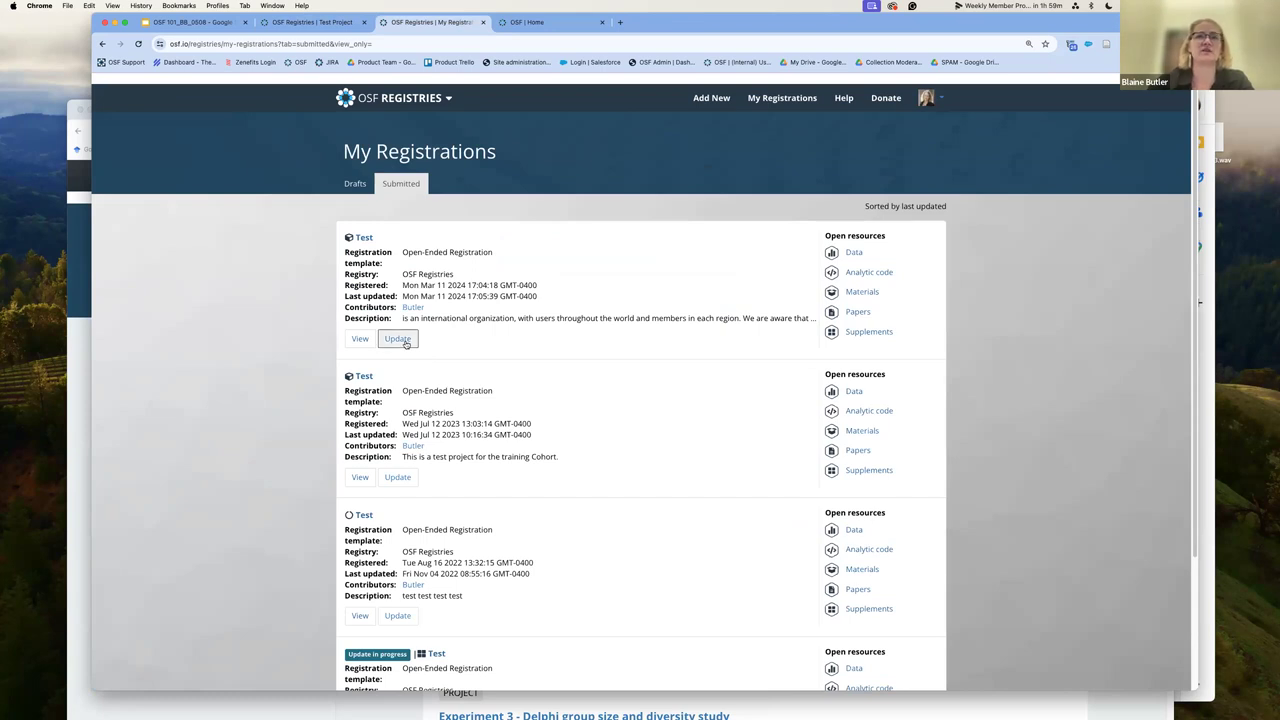
click(318, 22)
click(200, 22)
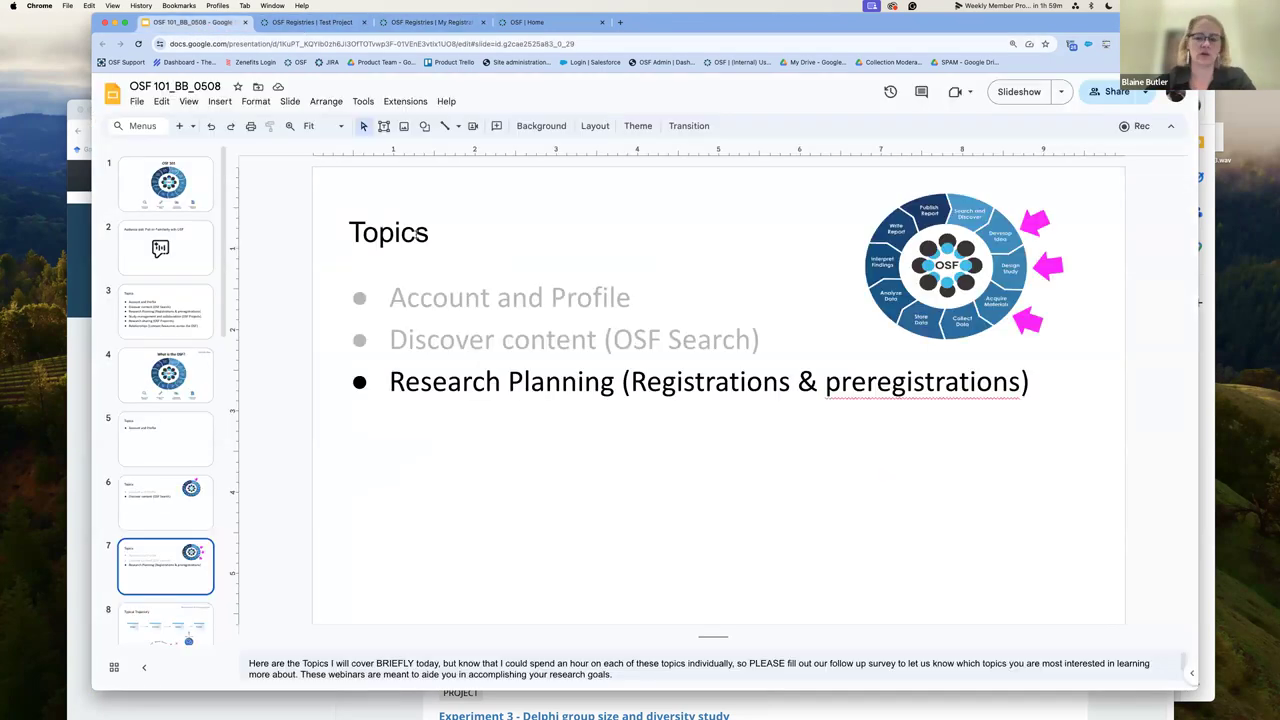
key(Down)
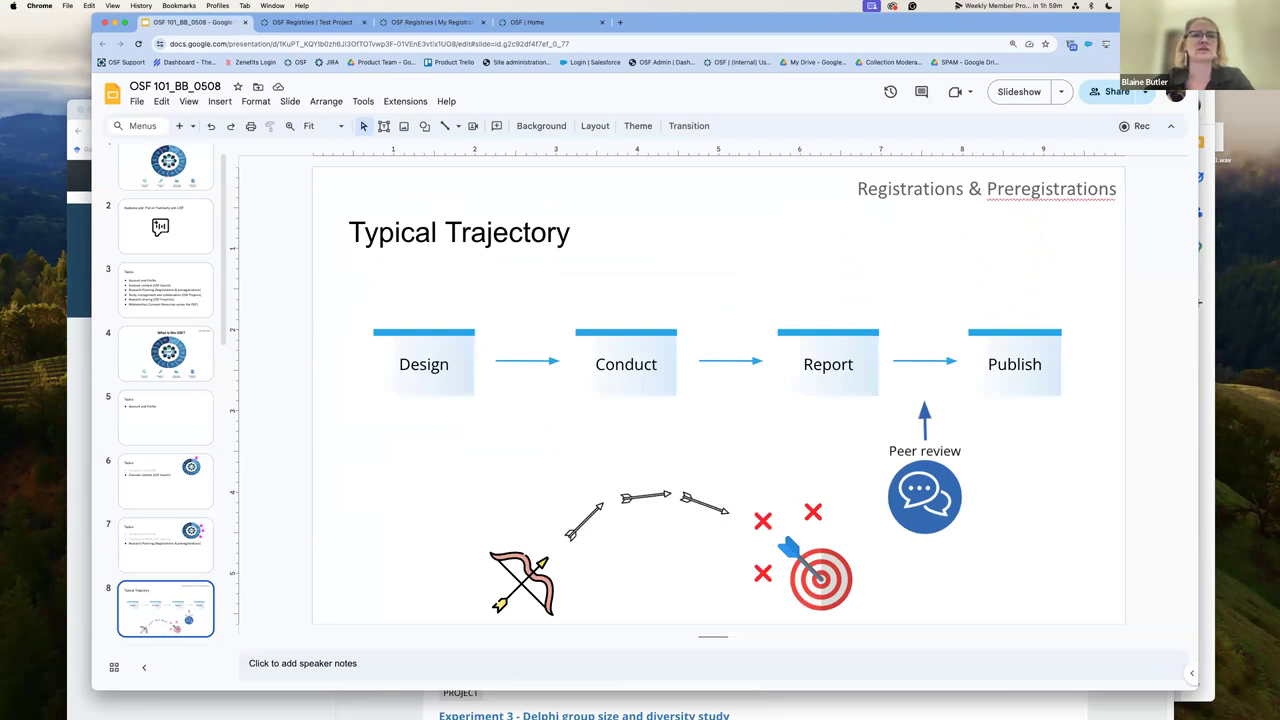
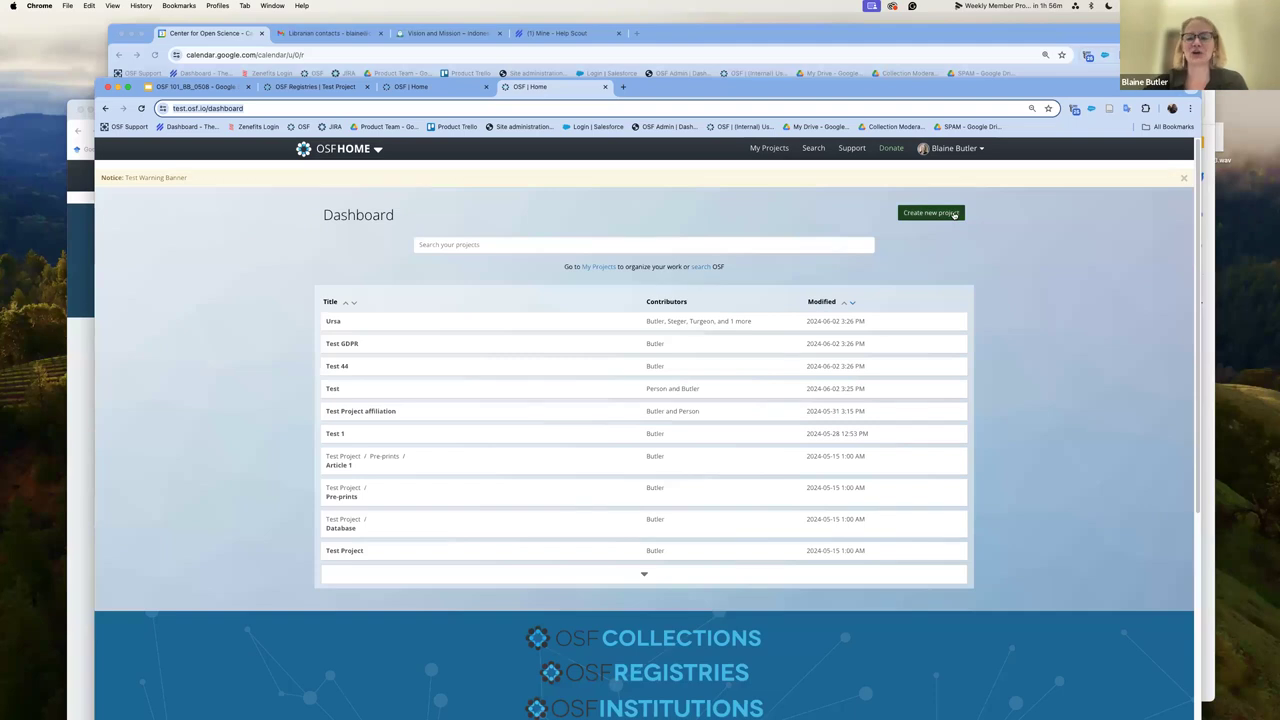
click(954, 214)
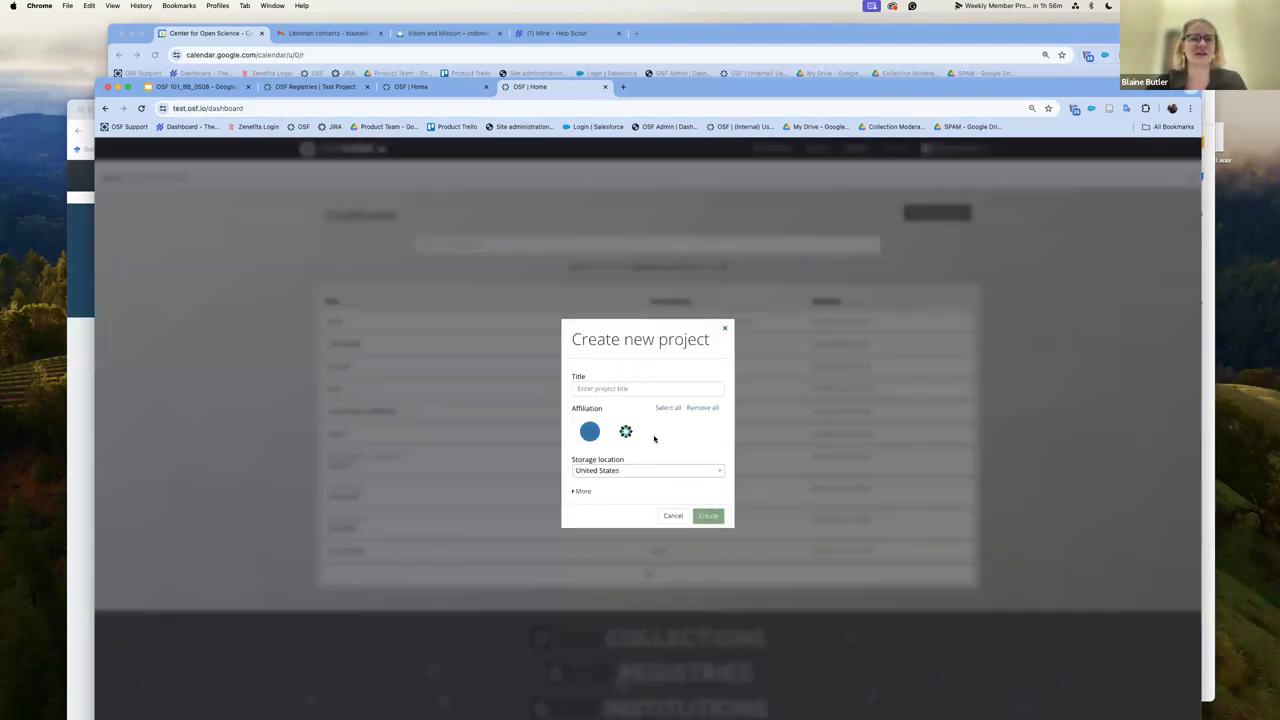
click(595, 388)
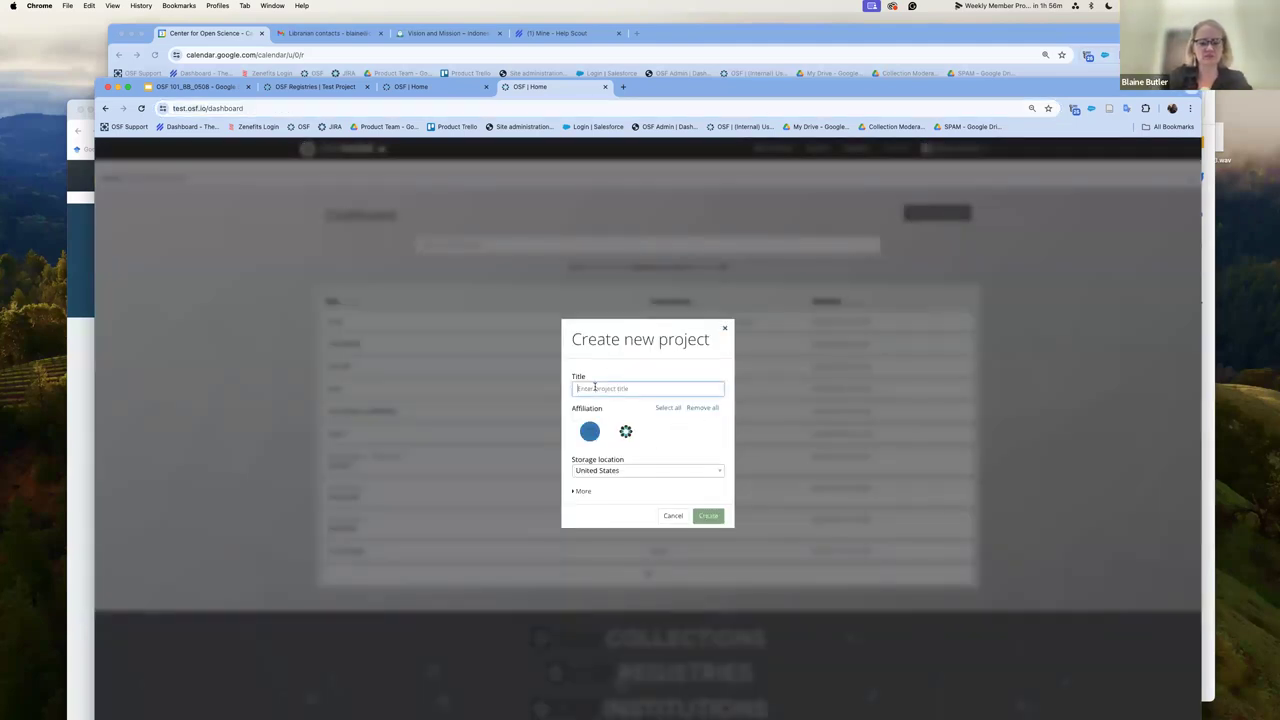
text(Test Pr)
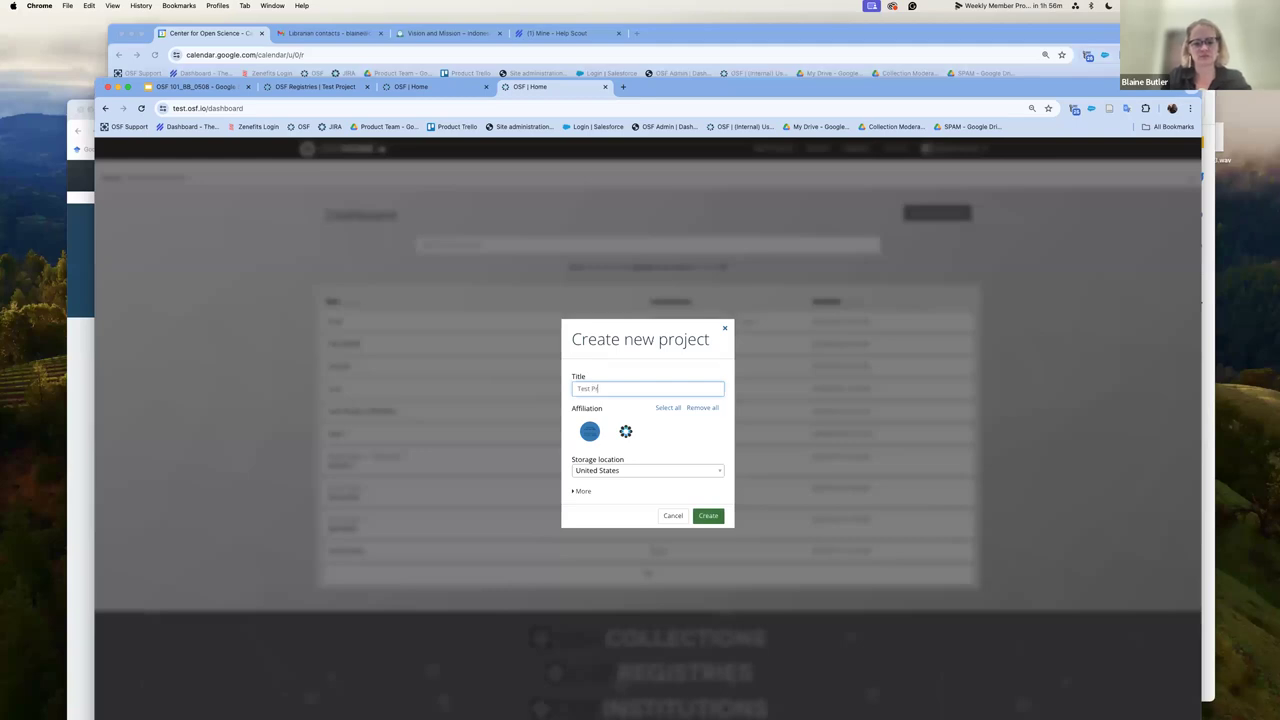
text(oj)
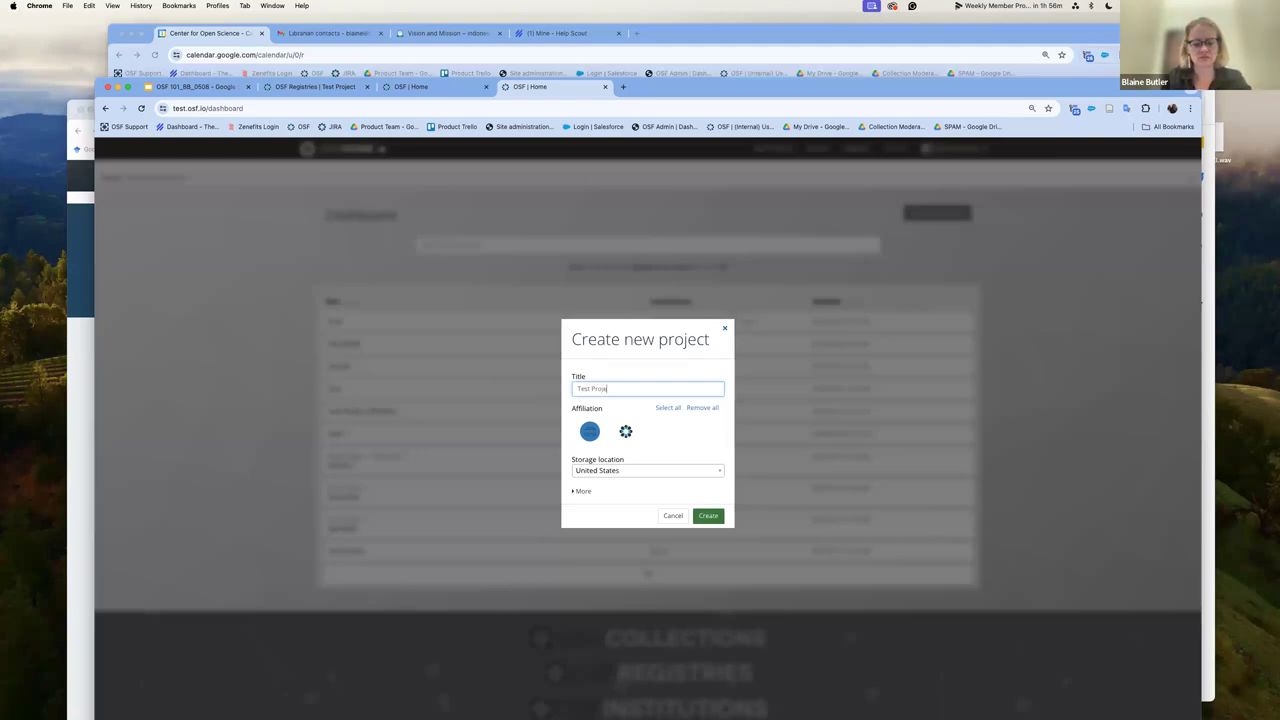
text(ect June)
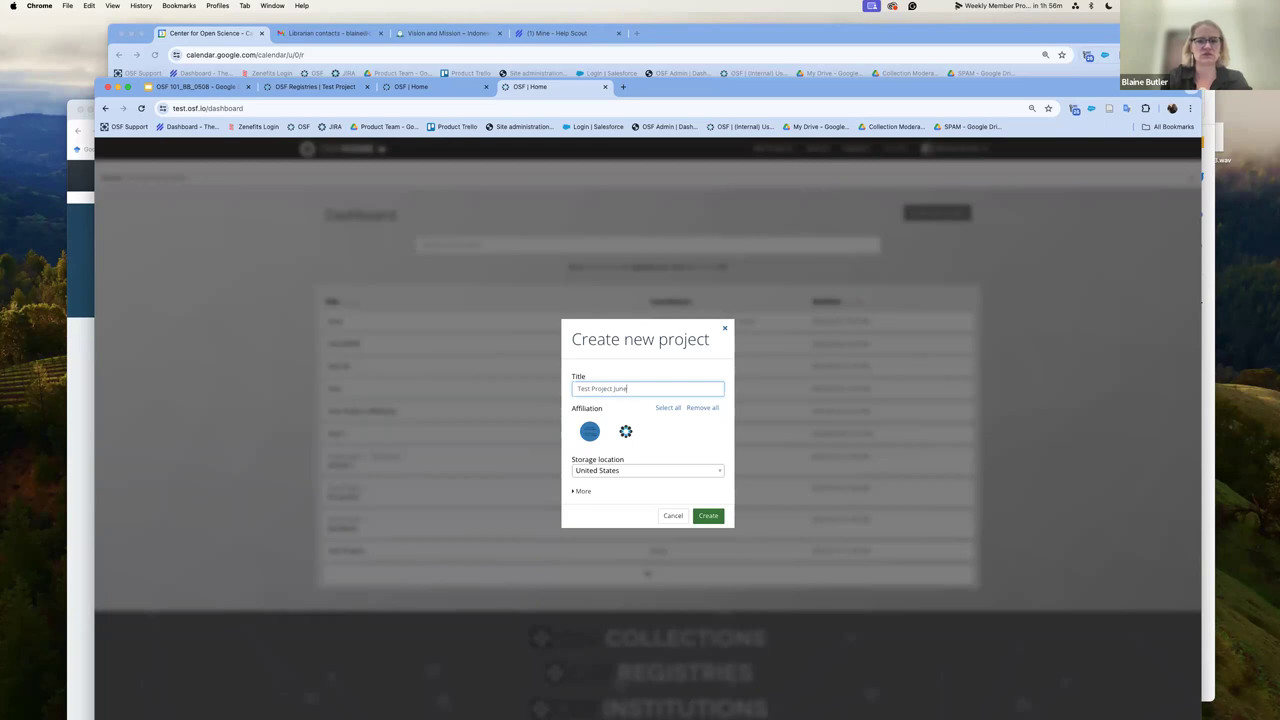
click(702, 408)
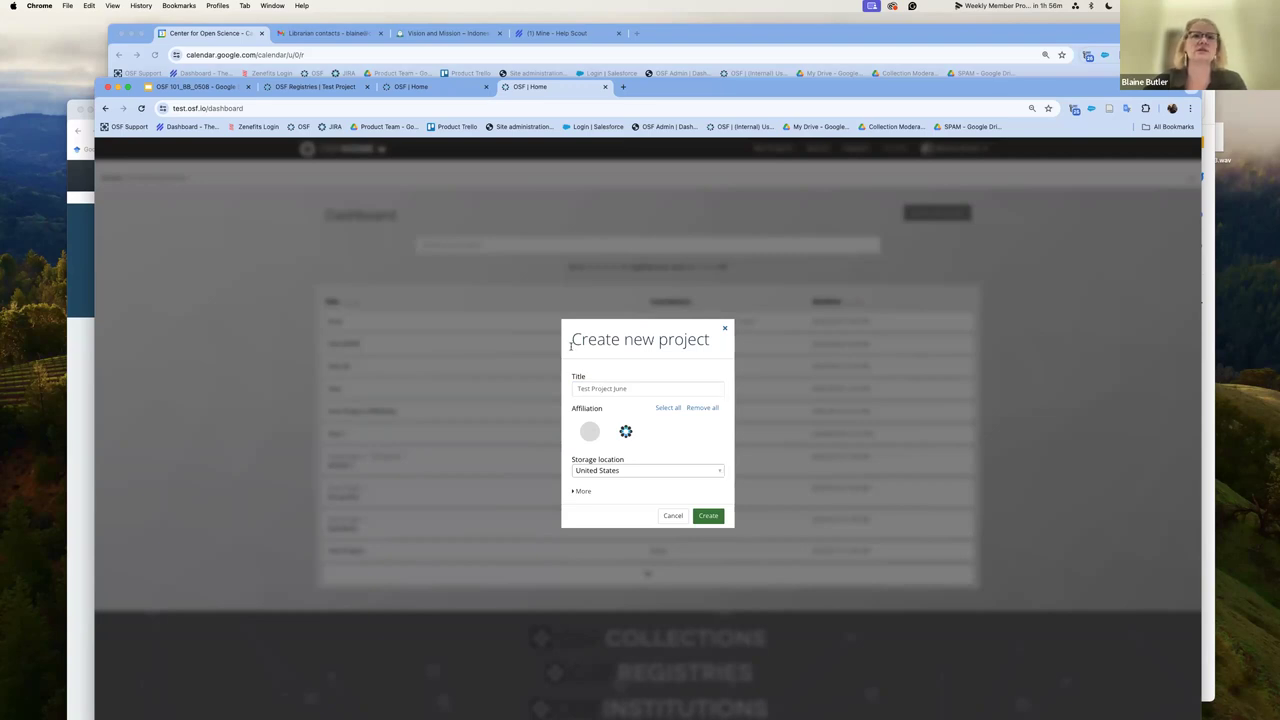
key(super+equal)
key(super+equal)
key(super+equal)
key(super+equal)
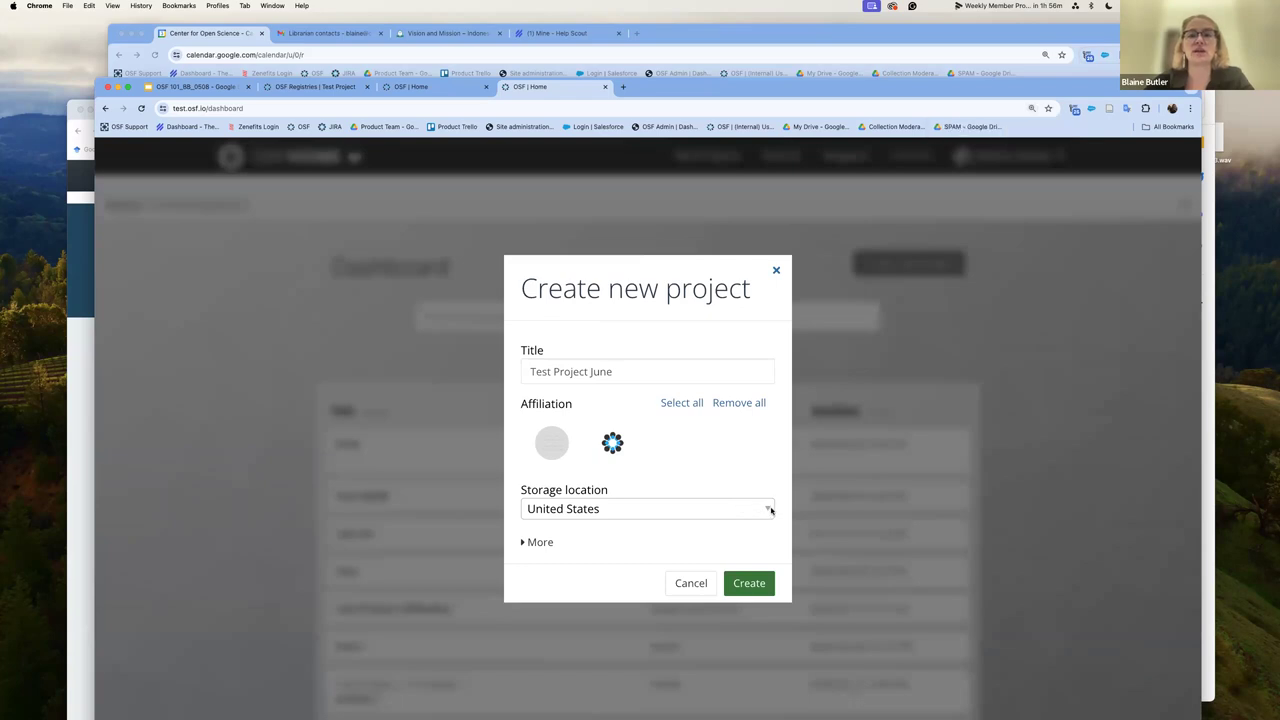
click(767, 509)
click(771, 511)
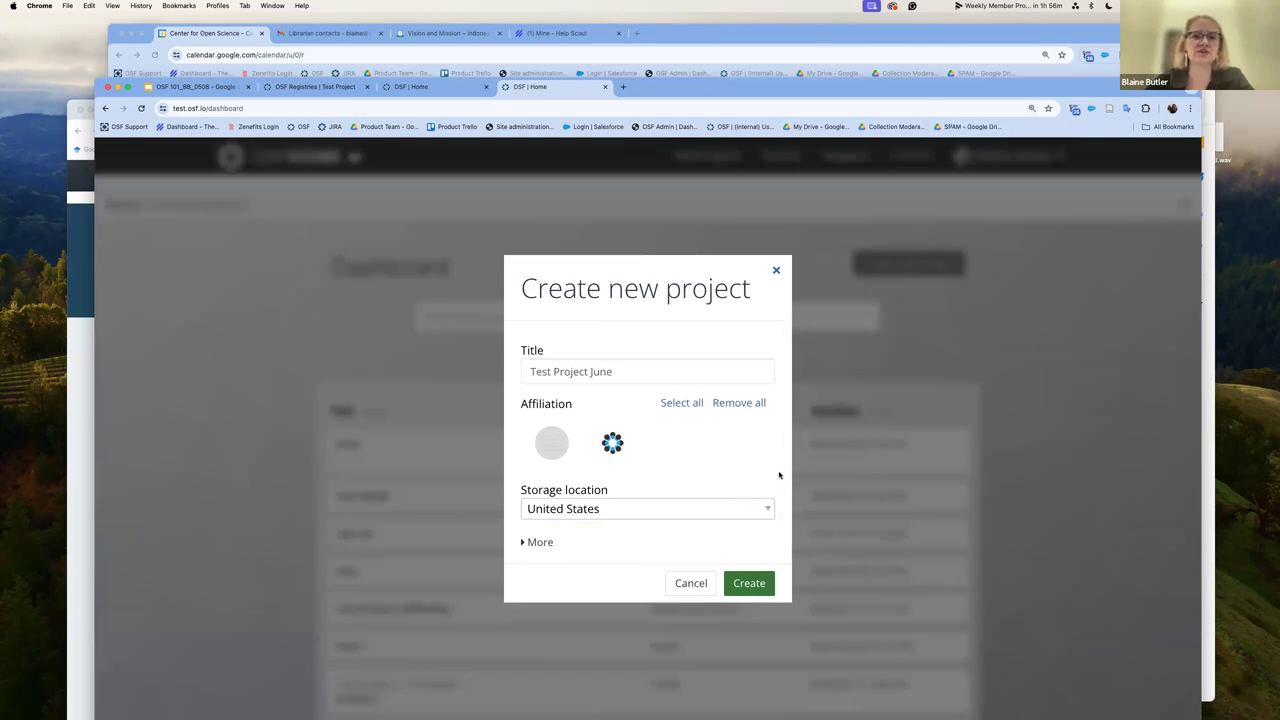
click(798, 412)
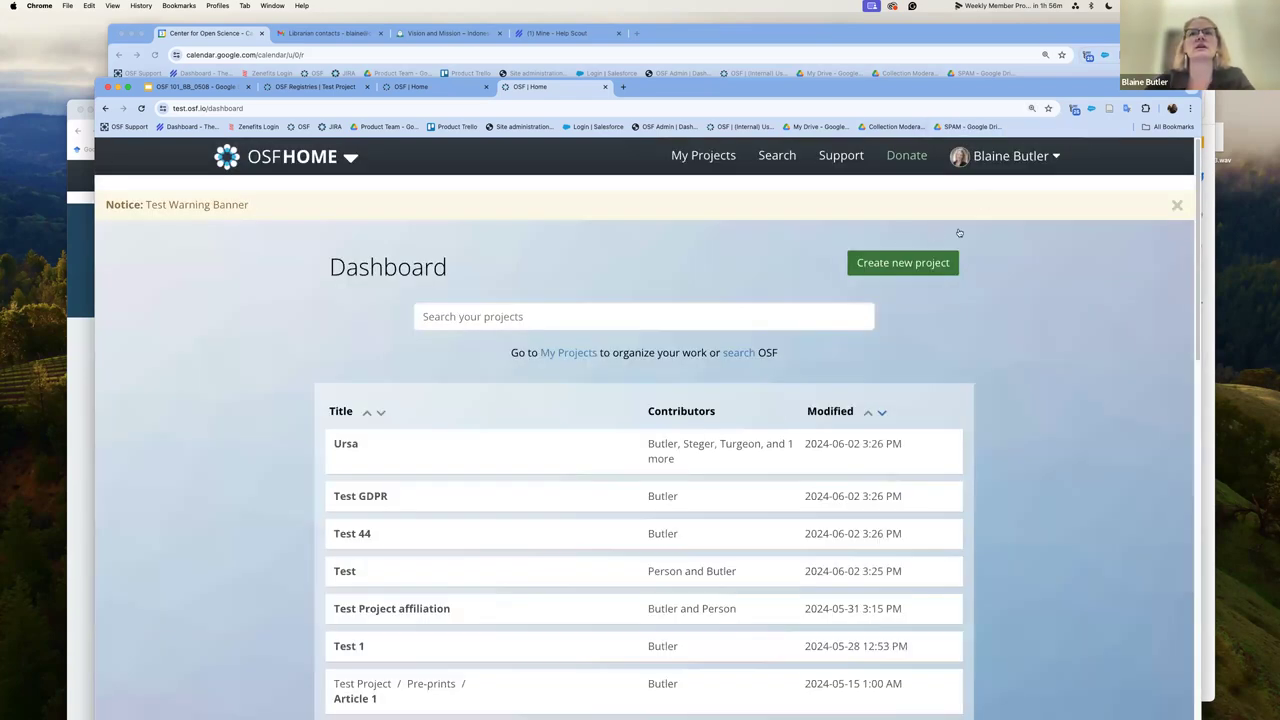
Start a new project titled 'Test Project 1' and adjust its institution affiliation.
click(908, 263)
click(616, 366)
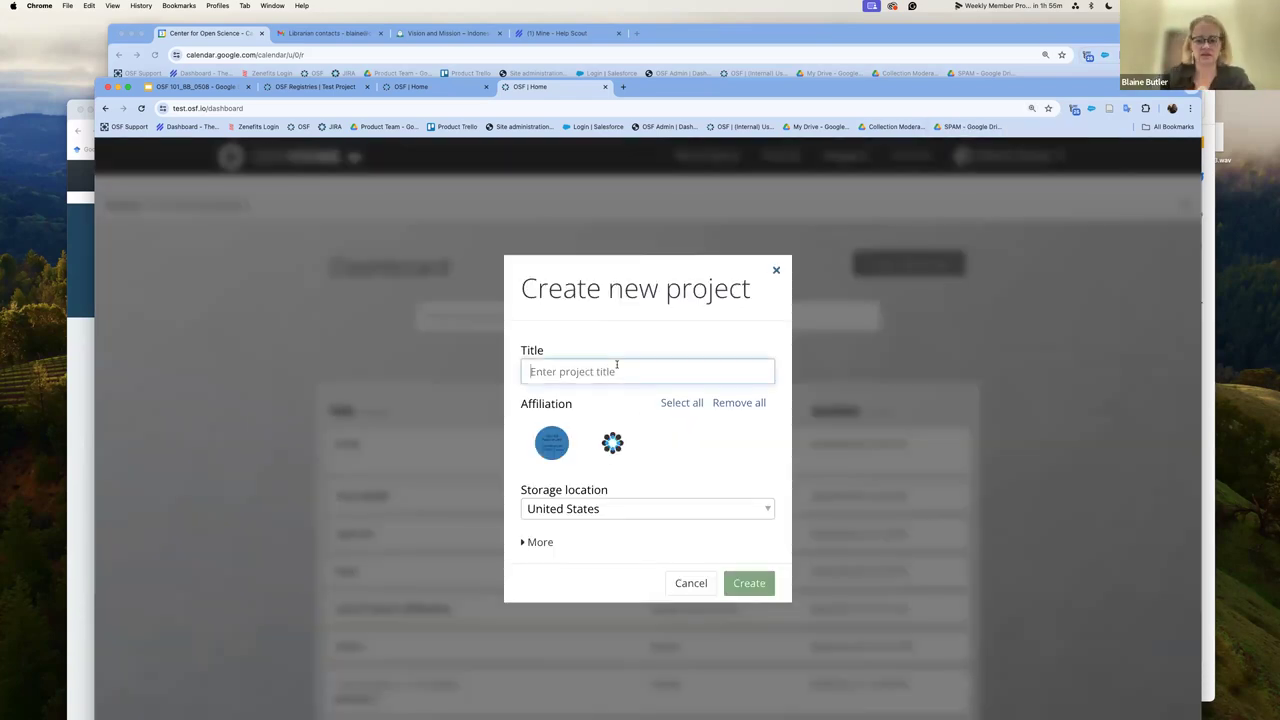
text(Test Project )
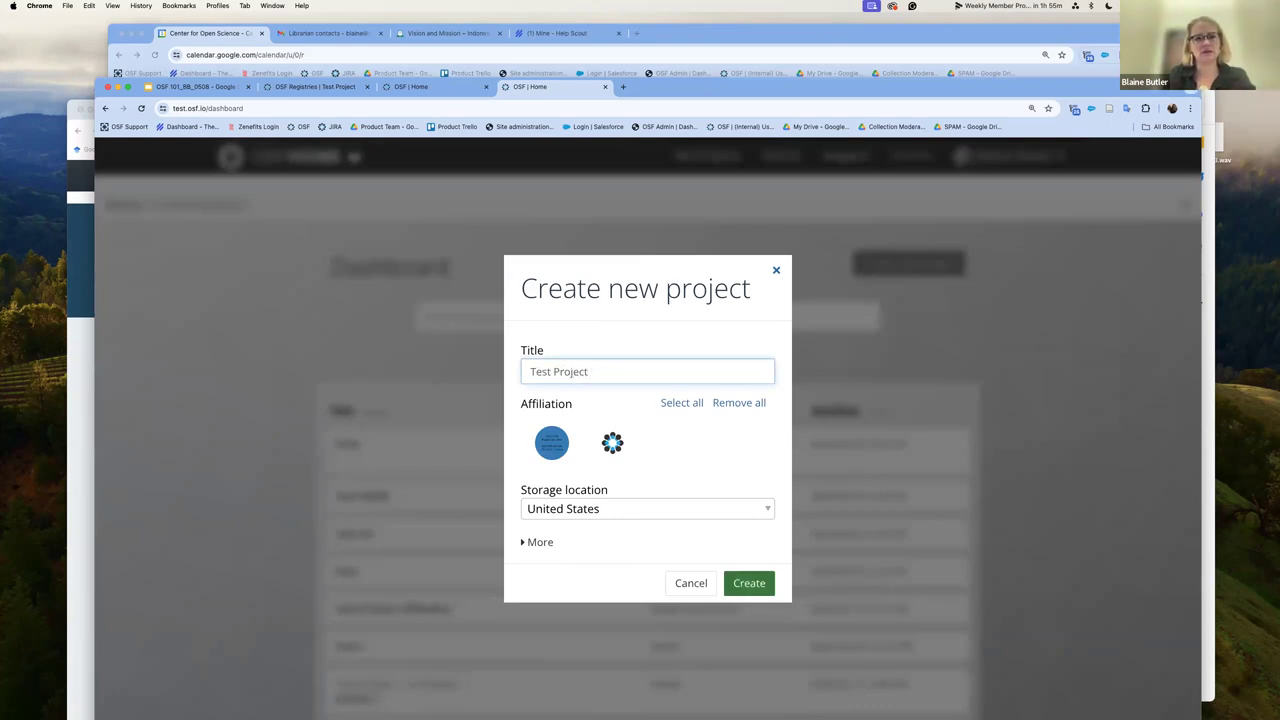
text(1)
click(607, 442)
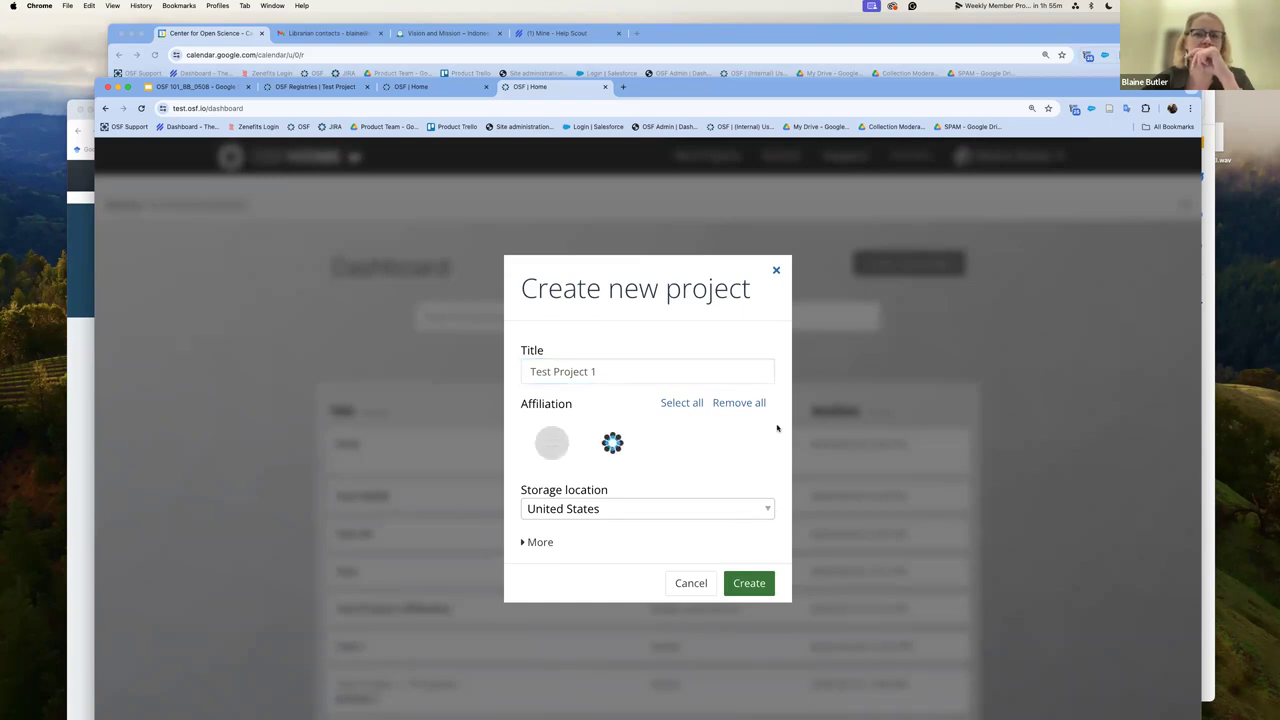
Keep United States as the new project's storage location.
click(768, 508)
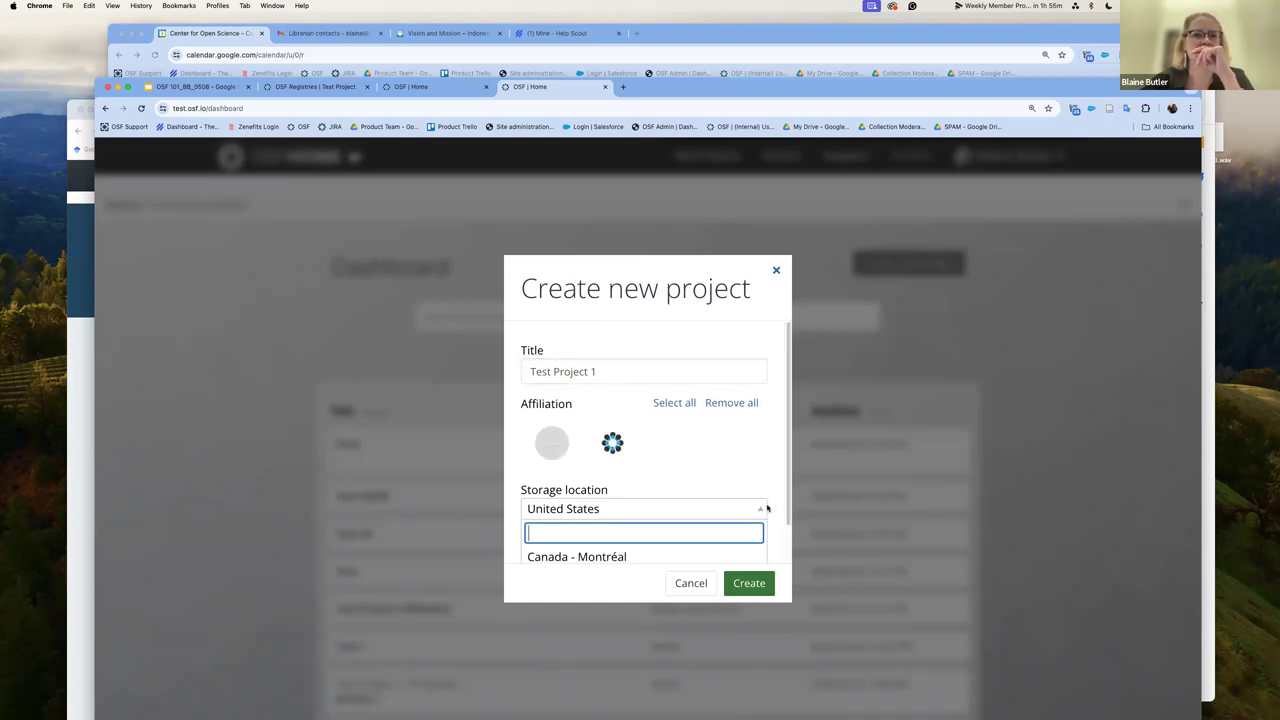
click(767, 509)
click(767, 509)
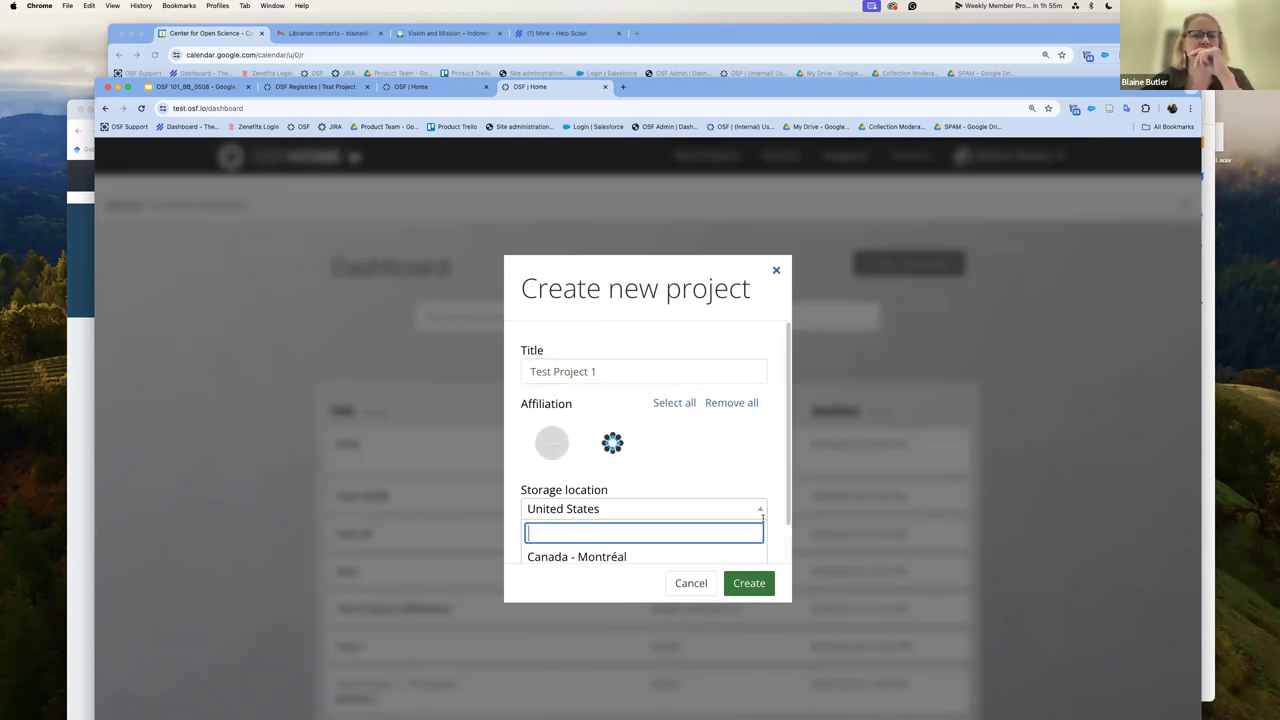
scroll(608, 560, down, 1)
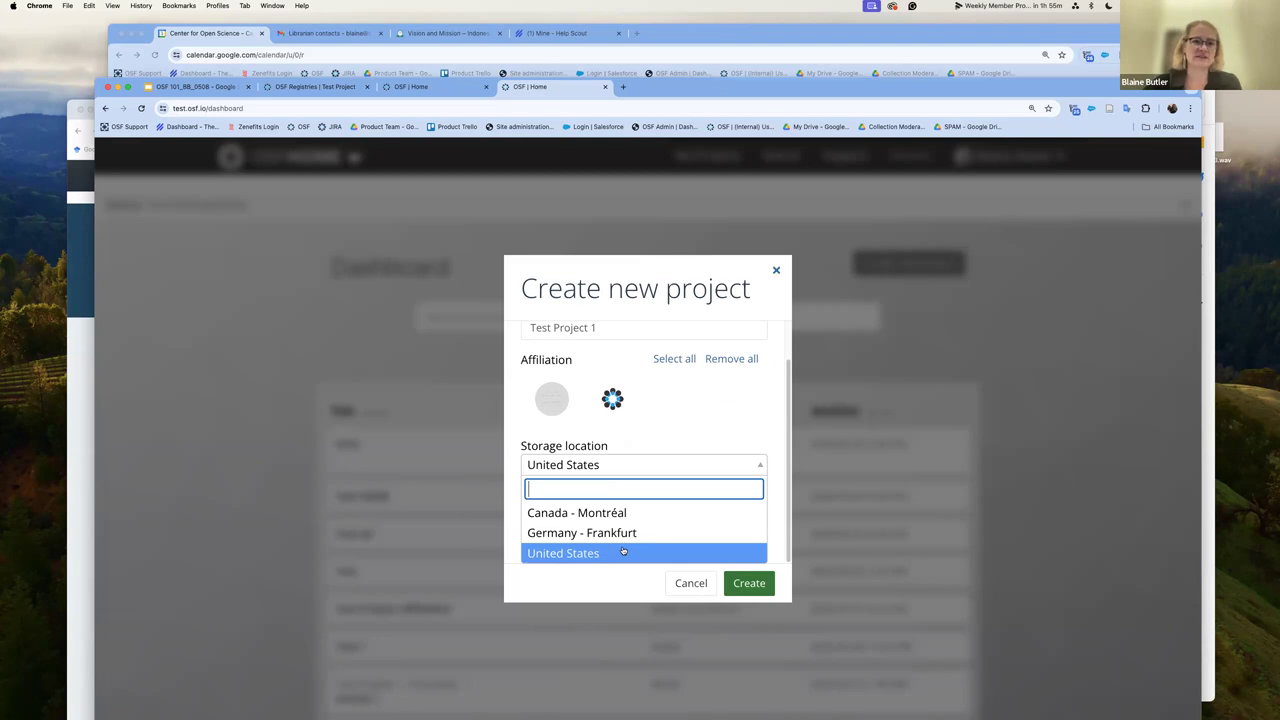
scroll(628, 535, up, 1)
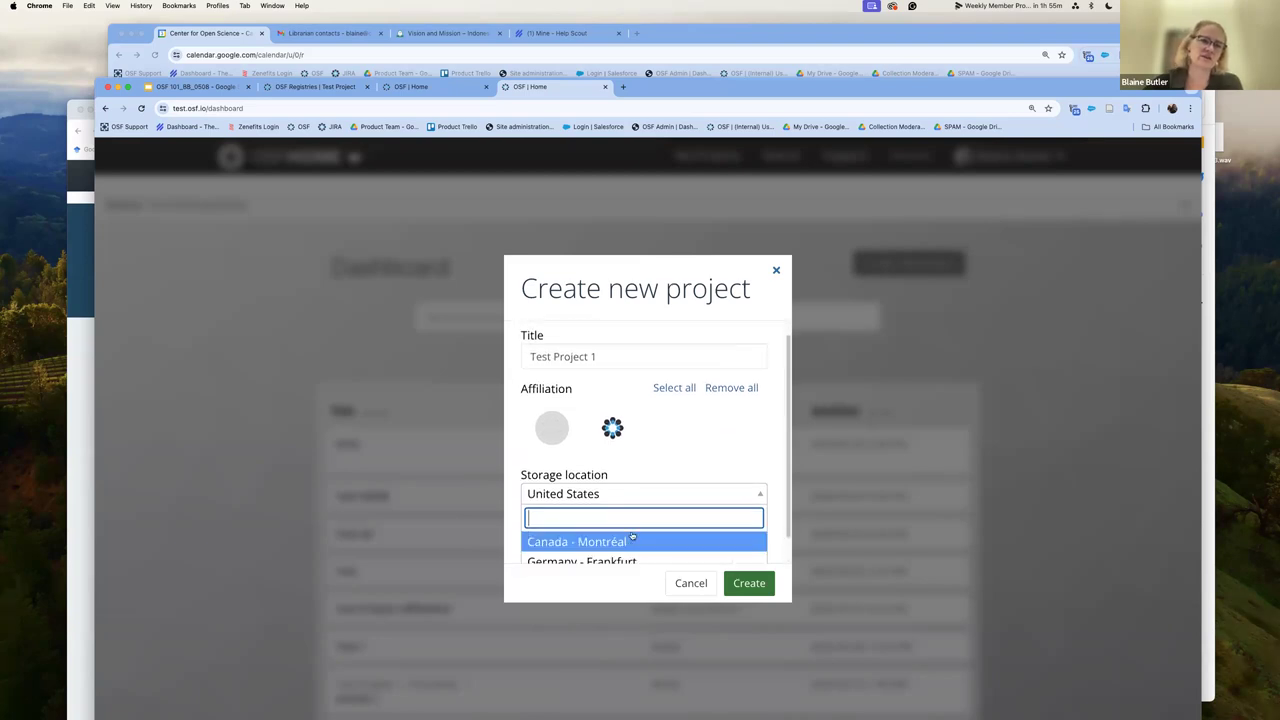
scroll(636, 525, down, 1)
scroll(636, 505, up, 1)
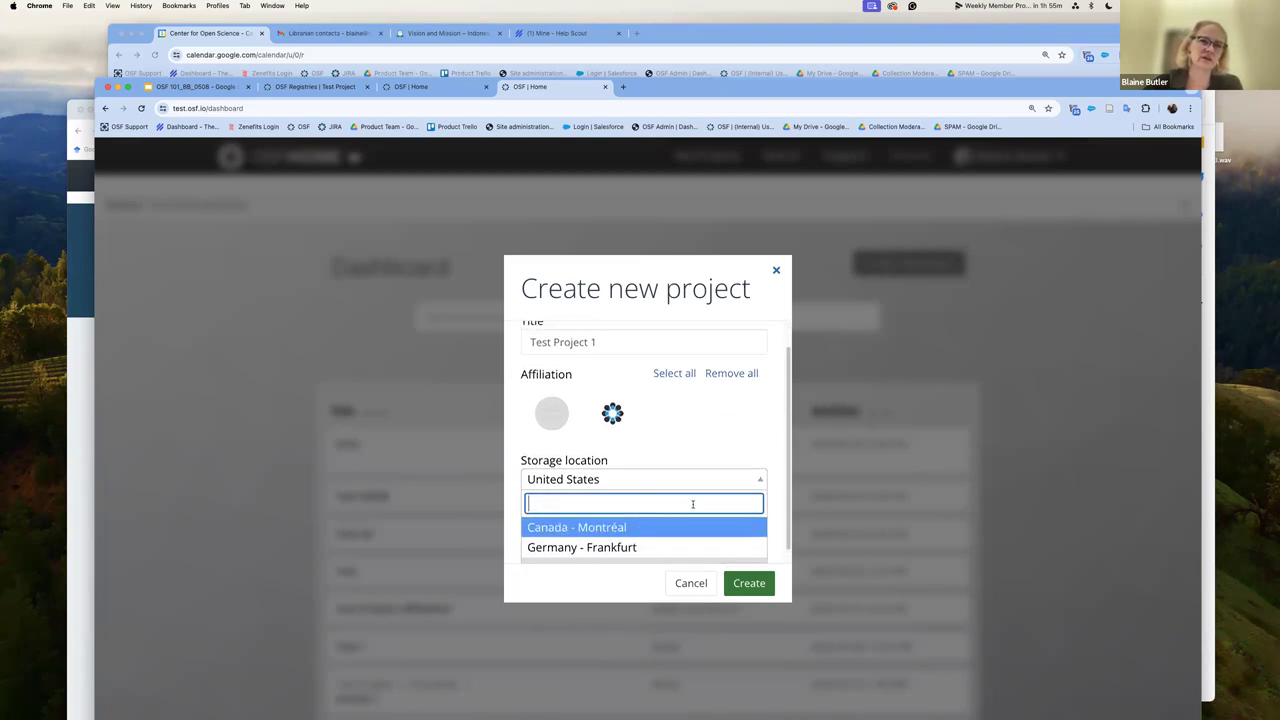
scroll(693, 507, down, 1)
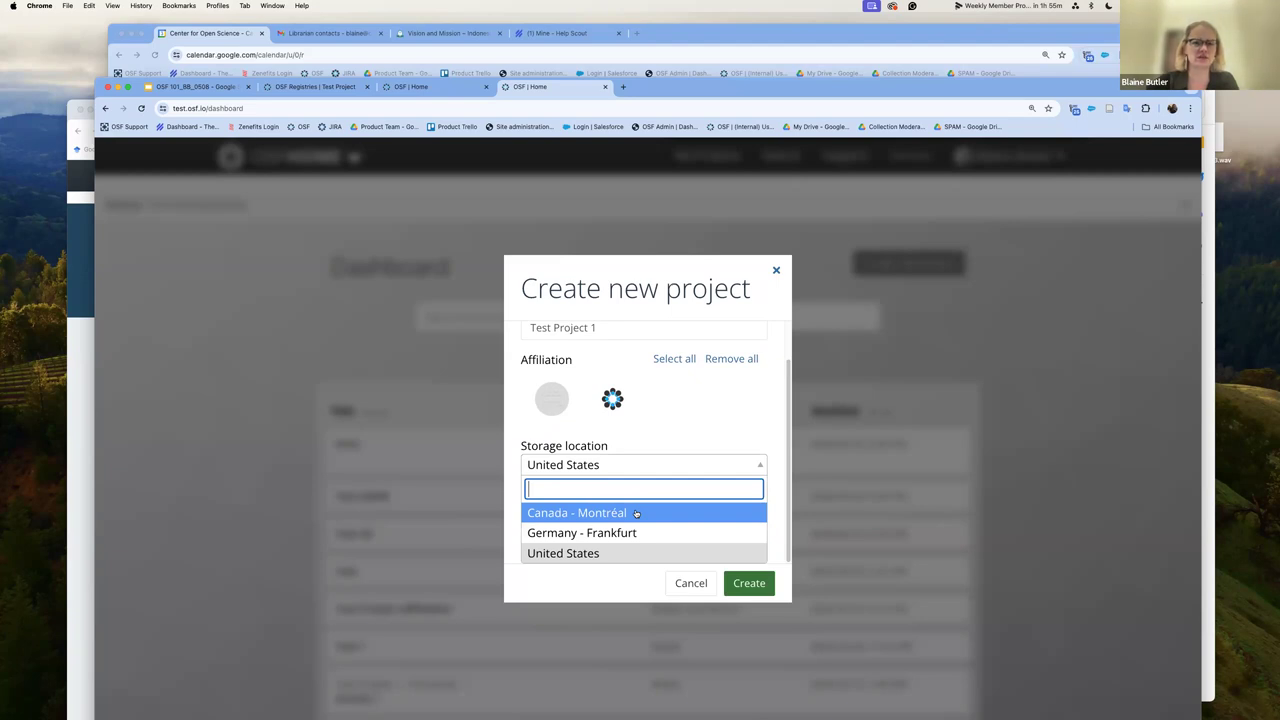
click(622, 550)
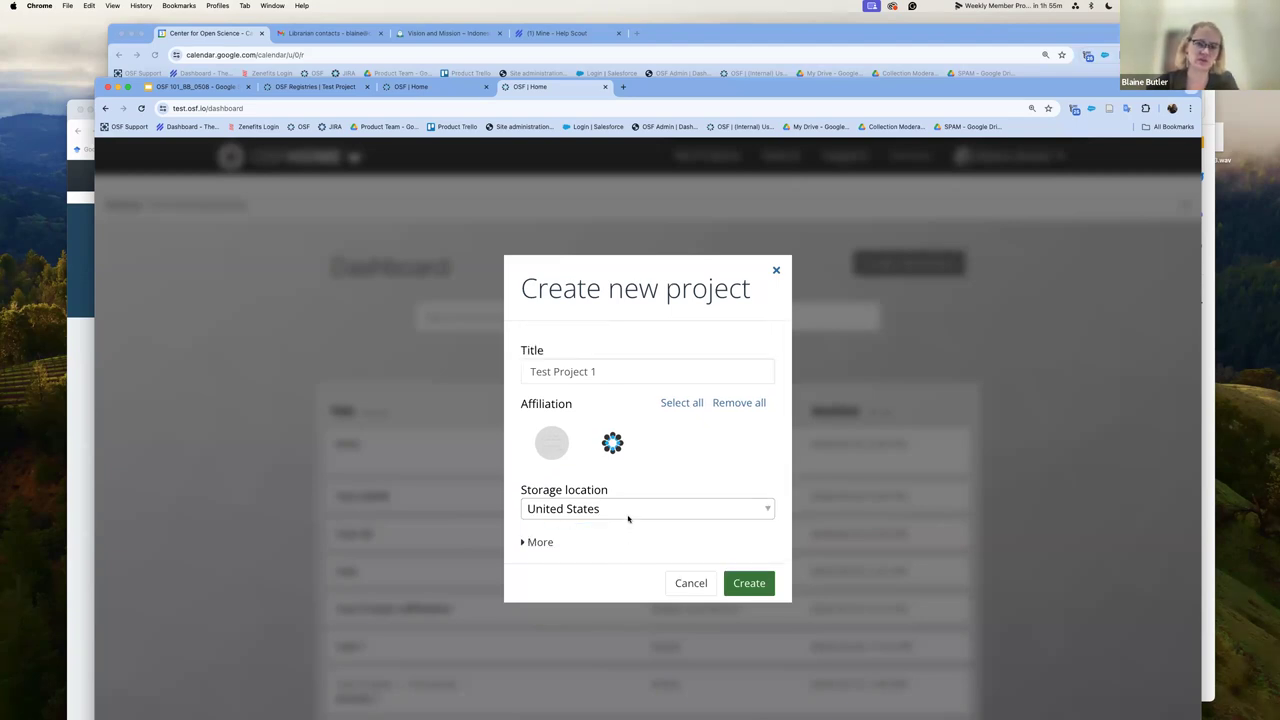
Expand the More options, create Test Project 1, and go to the new project.
click(540, 542)
scroll(829, 440, down, 1)
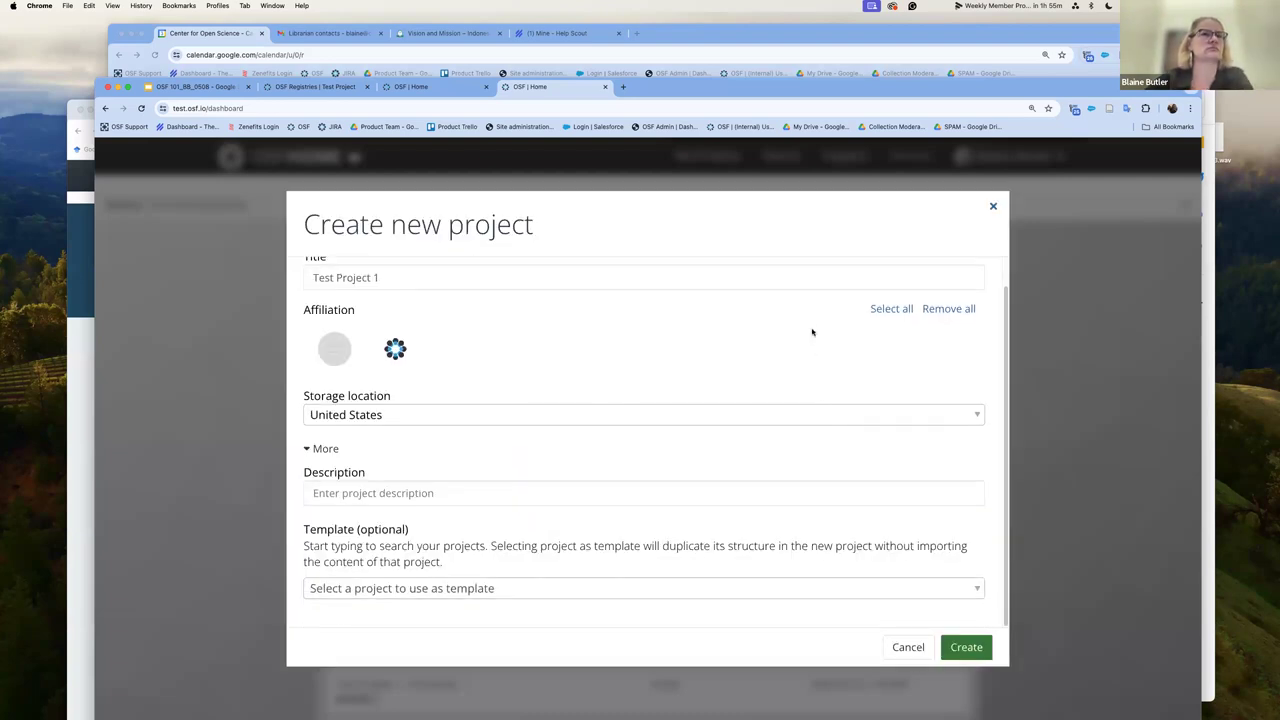
click(965, 416)
scroll(694, 480, up, 1)
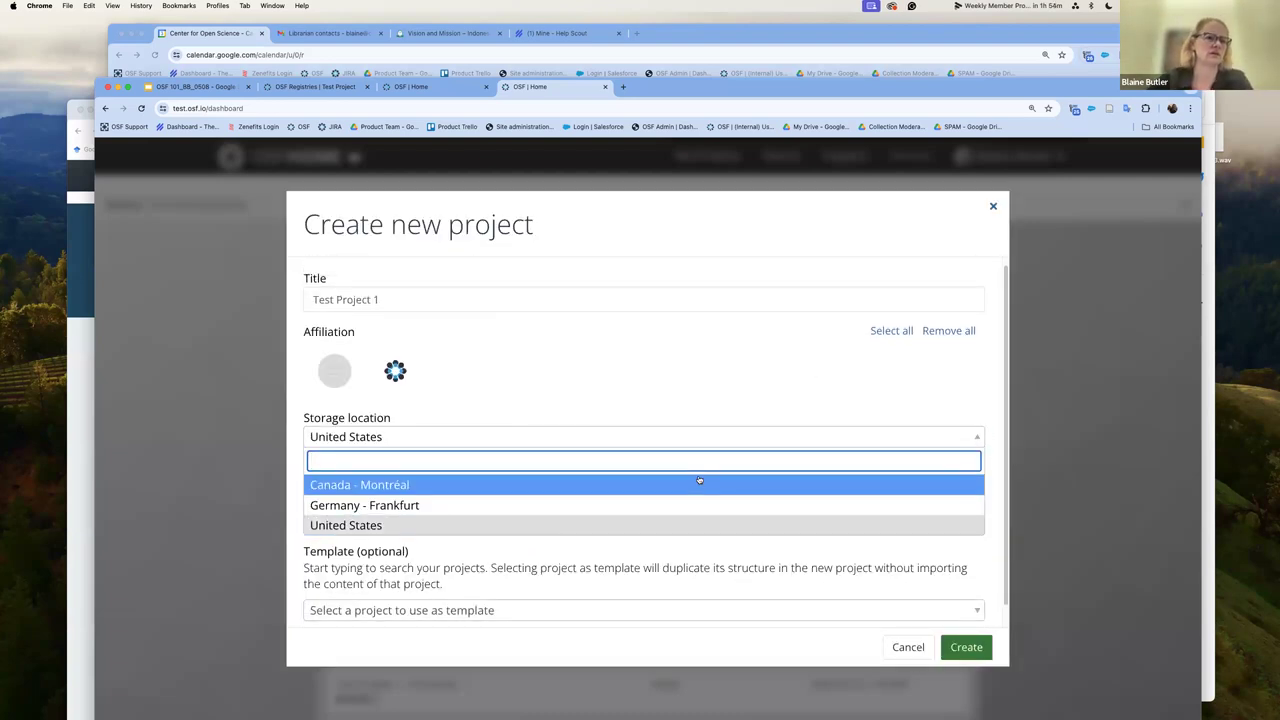
scroll(697, 485, down, 1)
scroll(922, 463, up, 2)
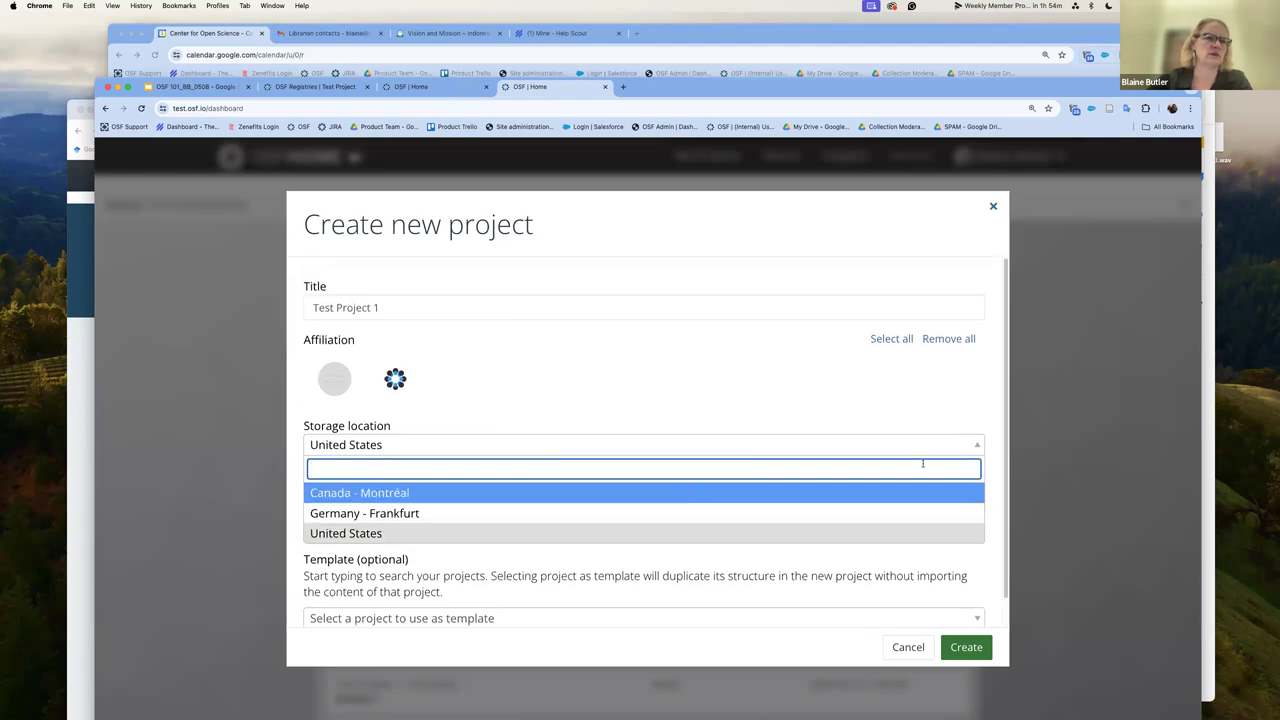
click(966, 647)
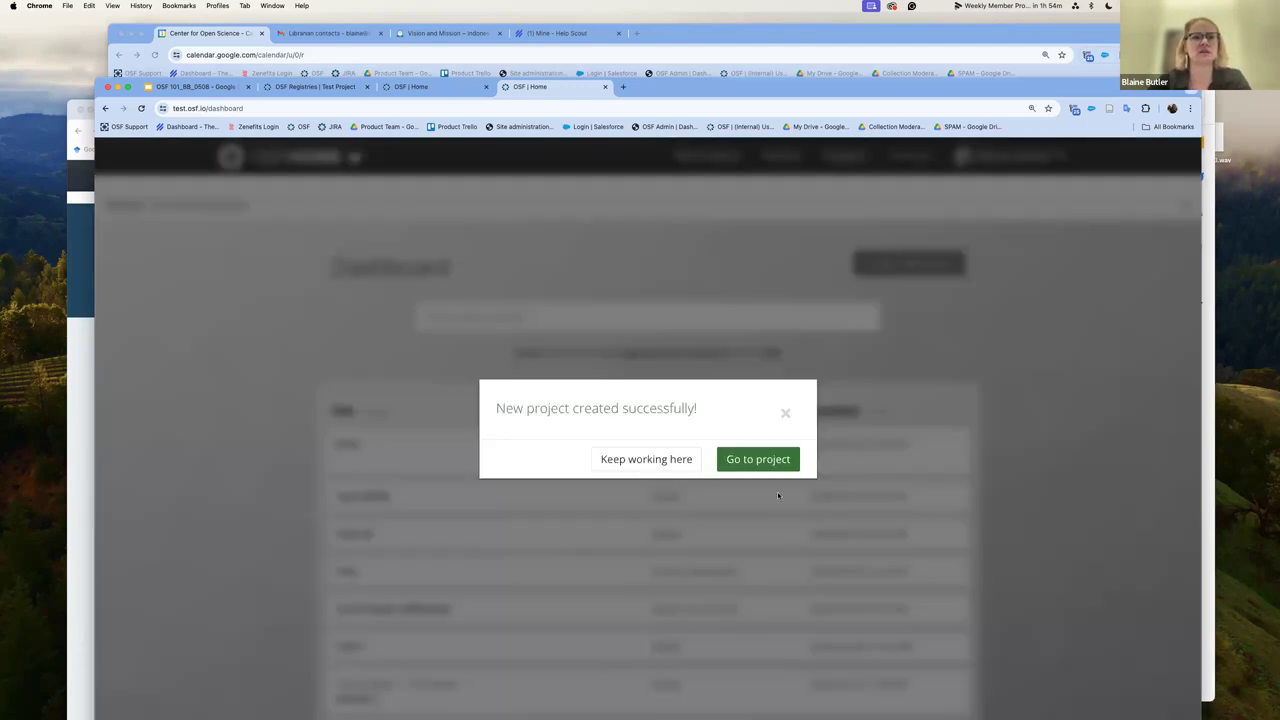
click(778, 463)
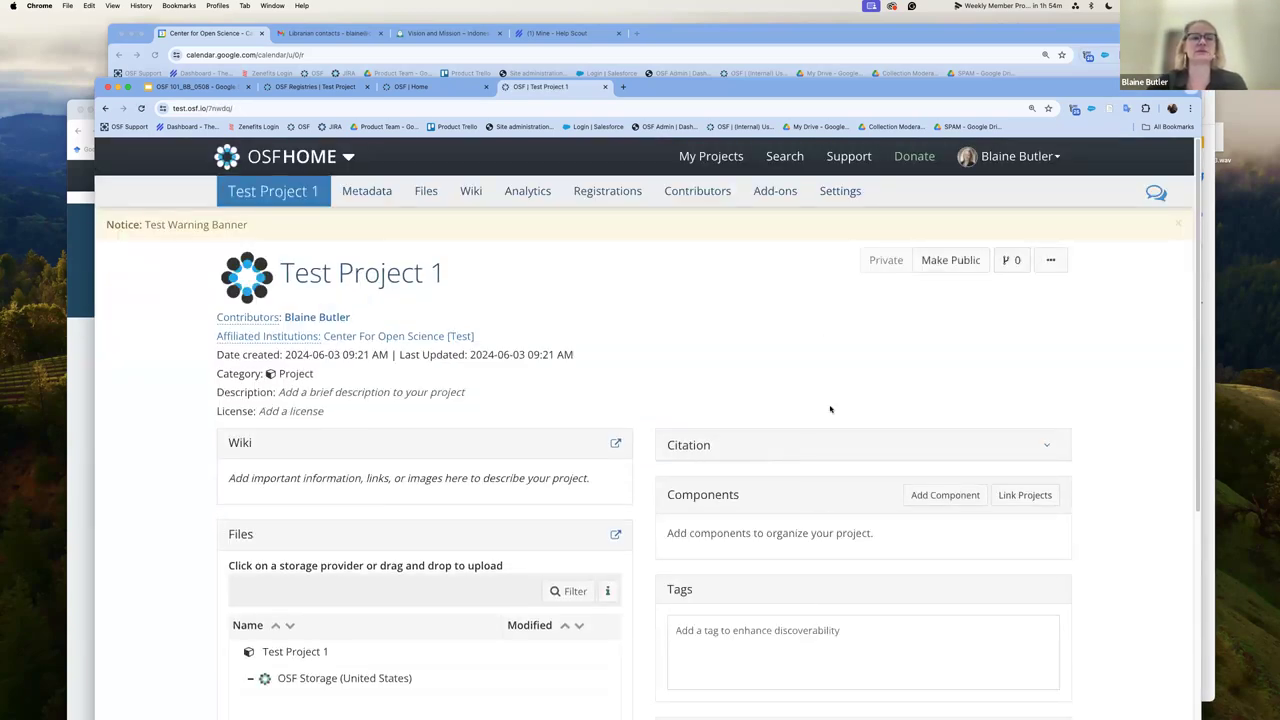
Make Test Project 1 public and confirm the warning.
drag(1049, 87, 1048, 55)
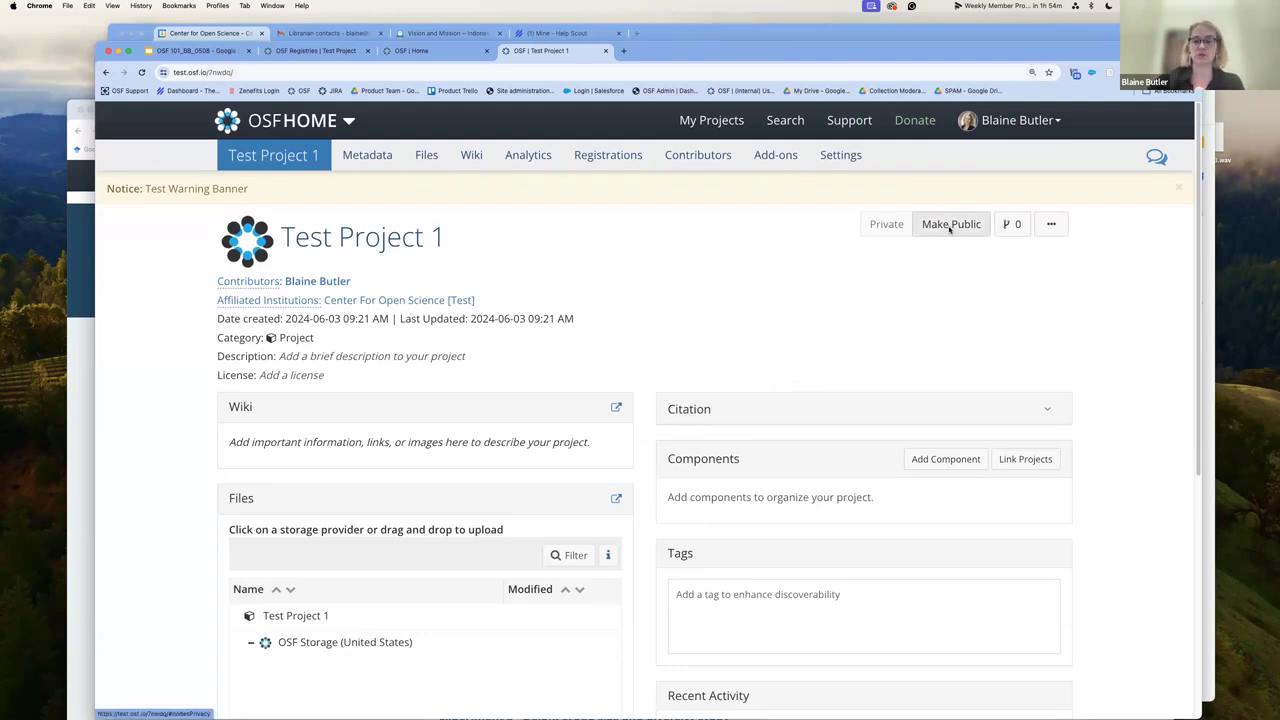
click(950, 225)
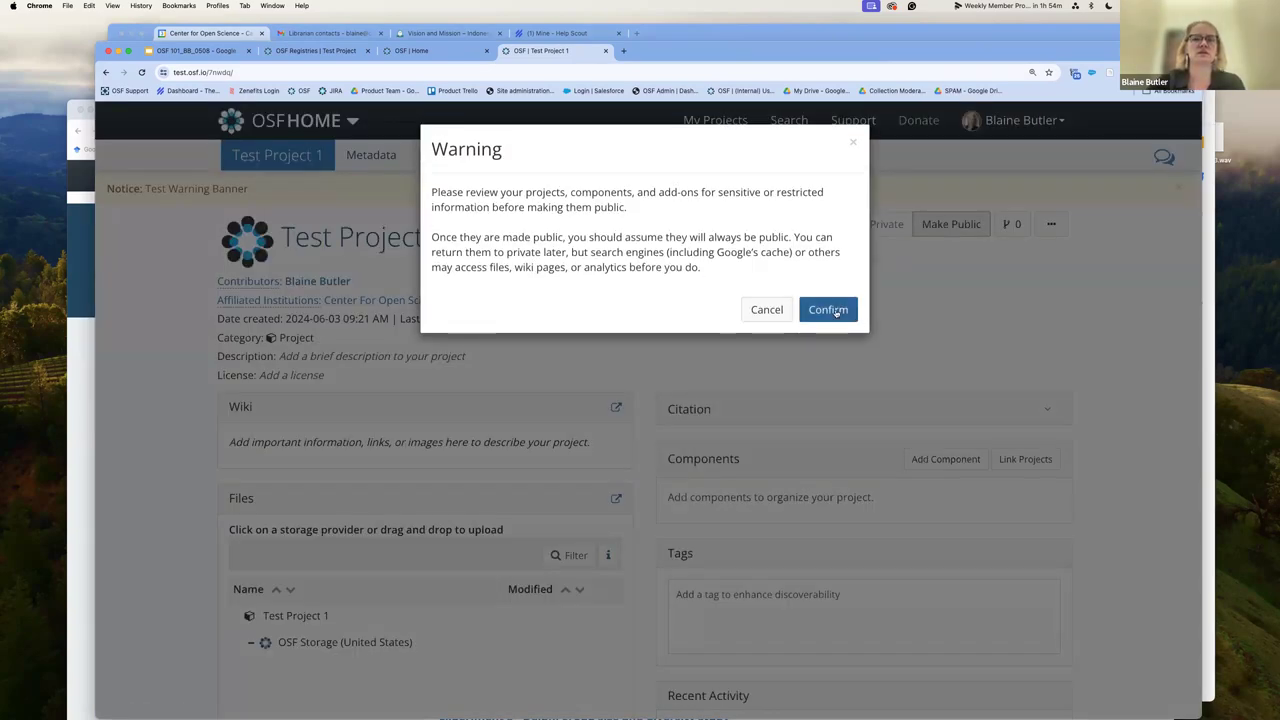
click(836, 311)
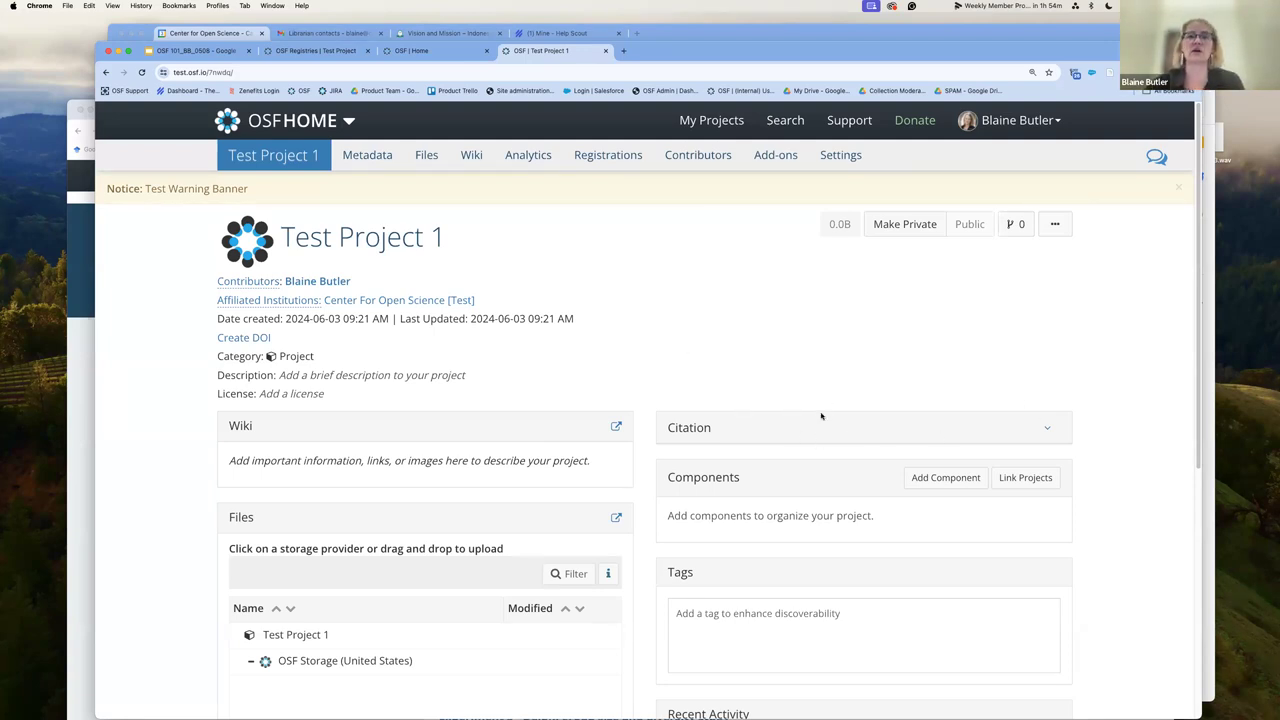
scroll(810, 392, down, 2)
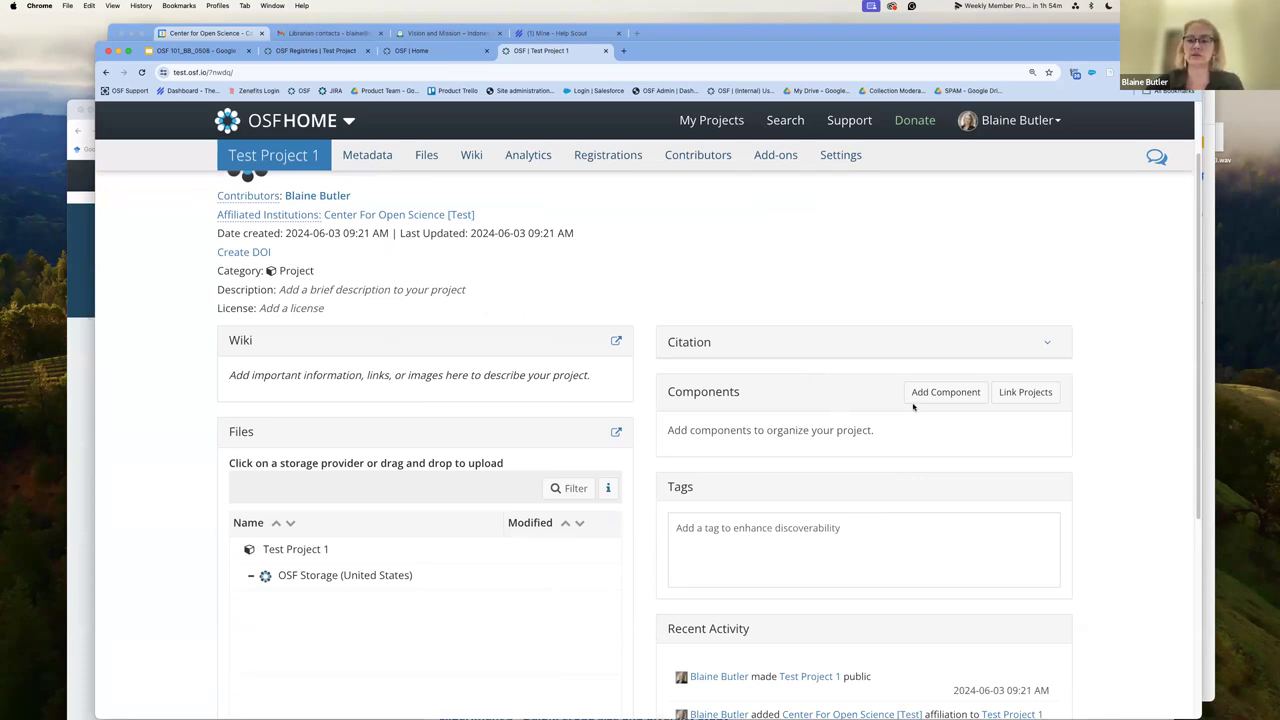
click(247, 198)
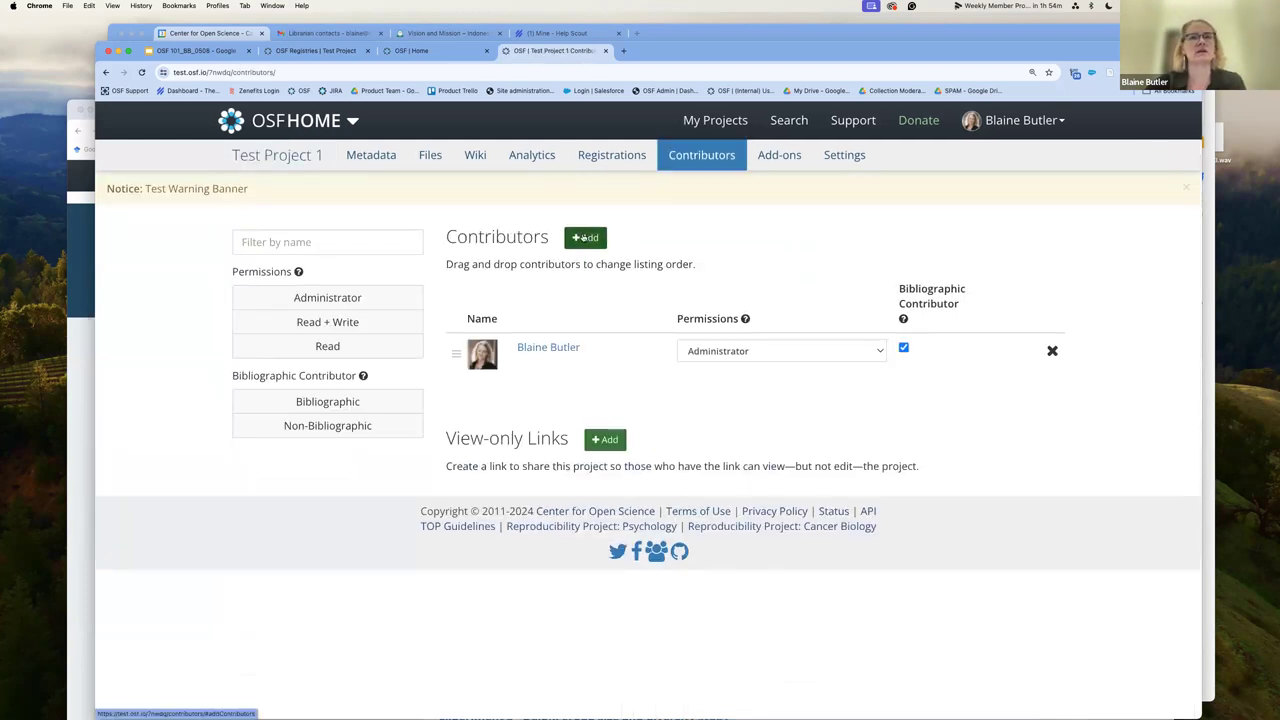
click(586, 237)
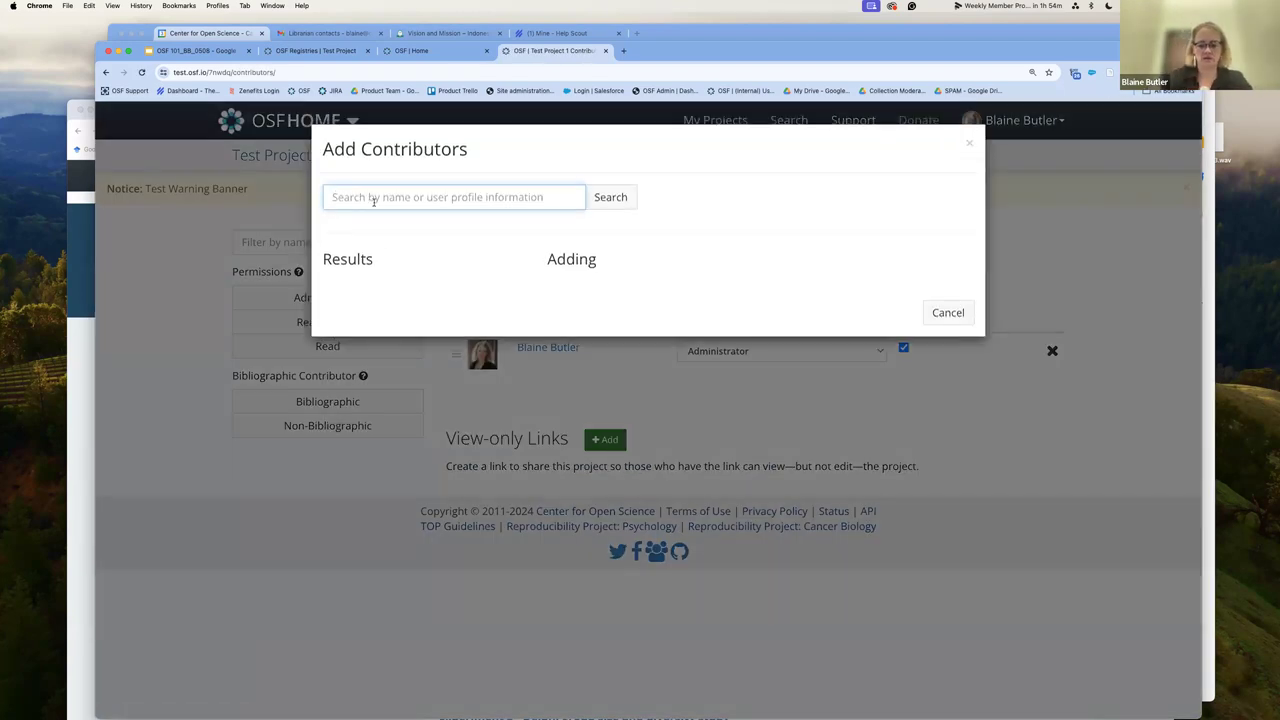
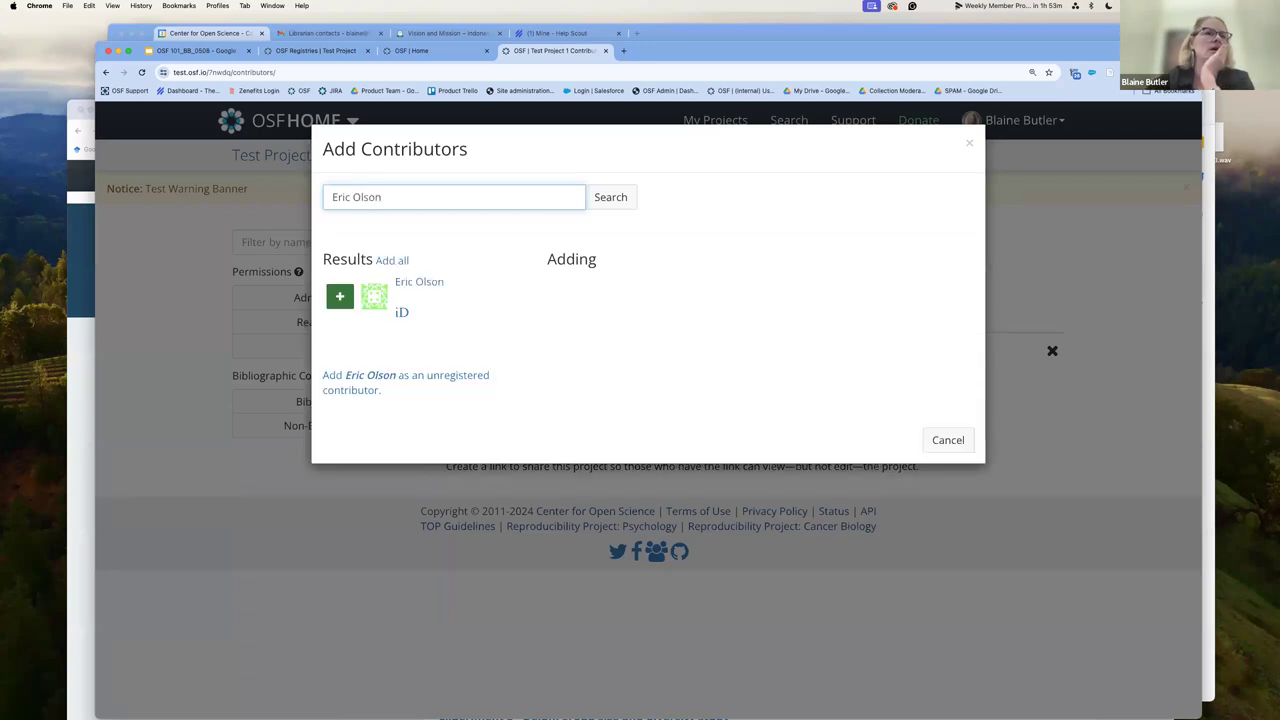
click(418, 281)
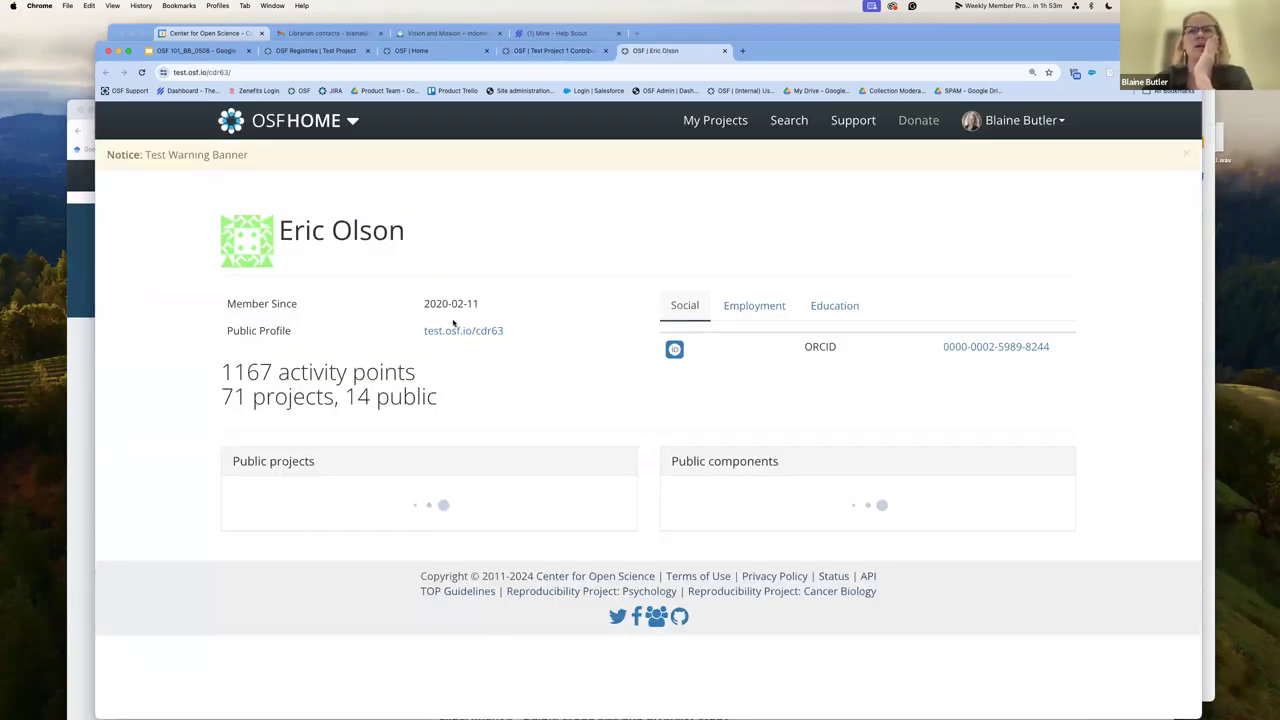
click(773, 314)
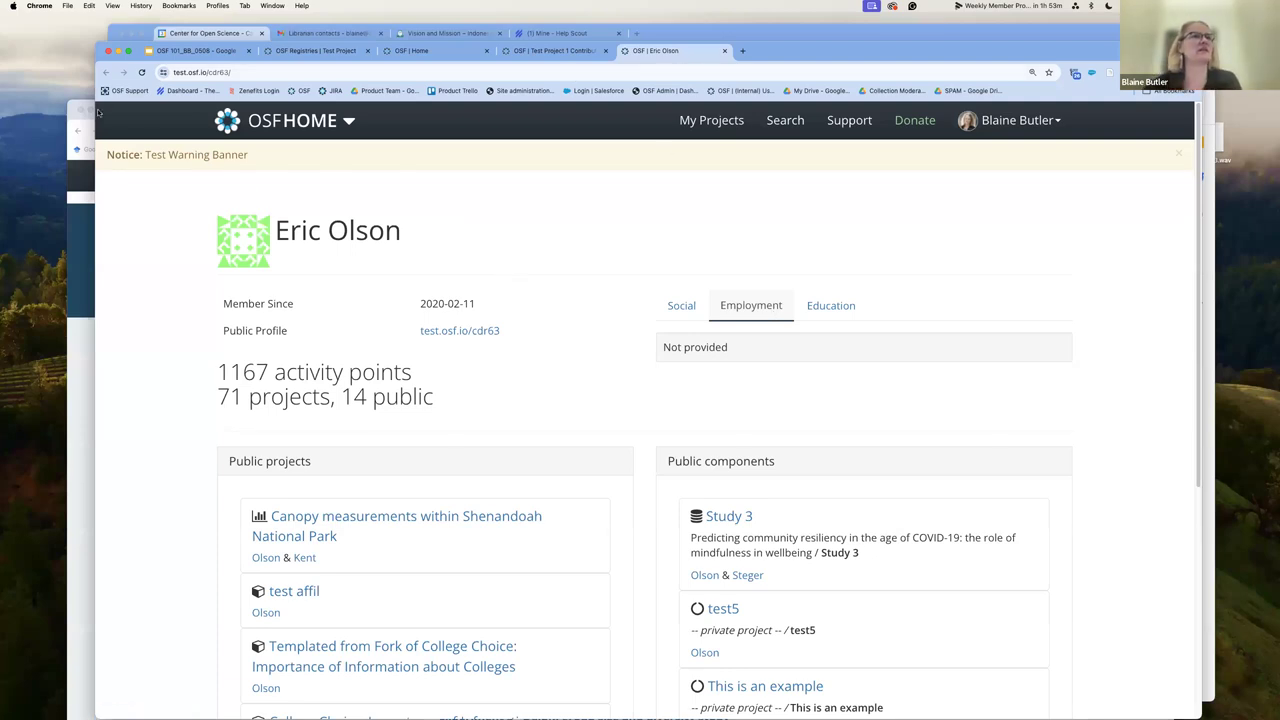
click(546, 52)
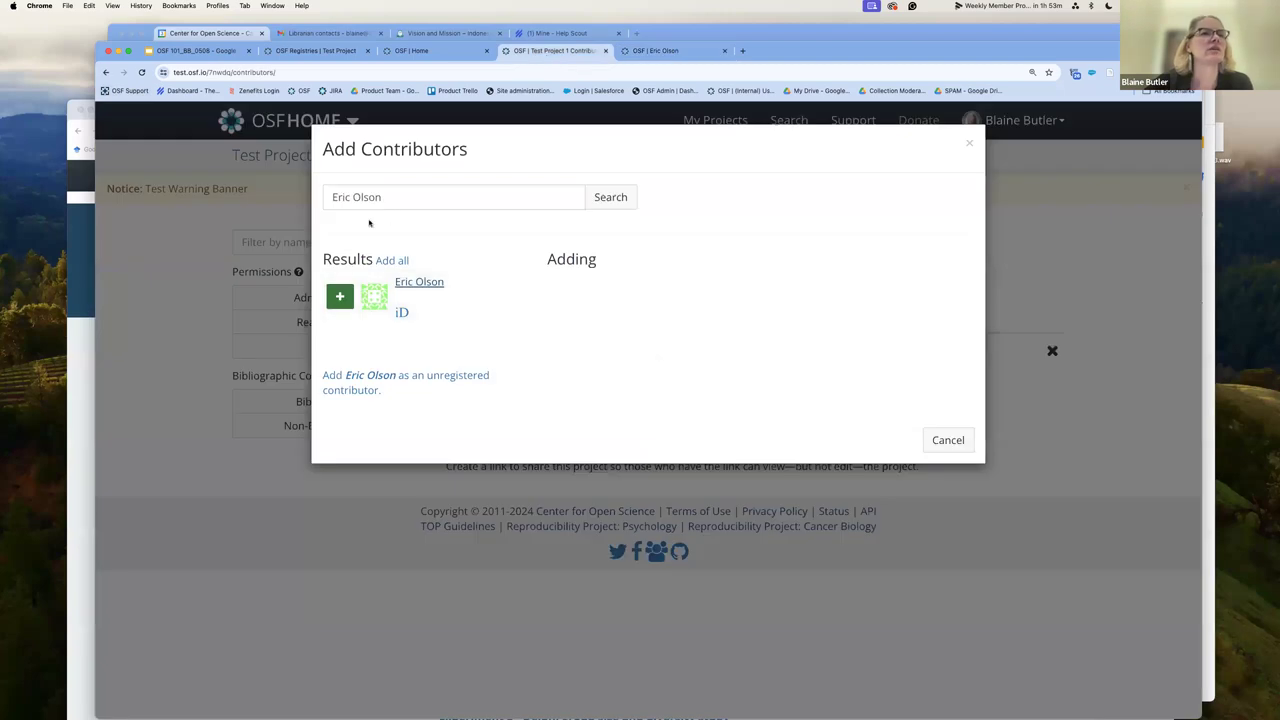
click(418, 196)
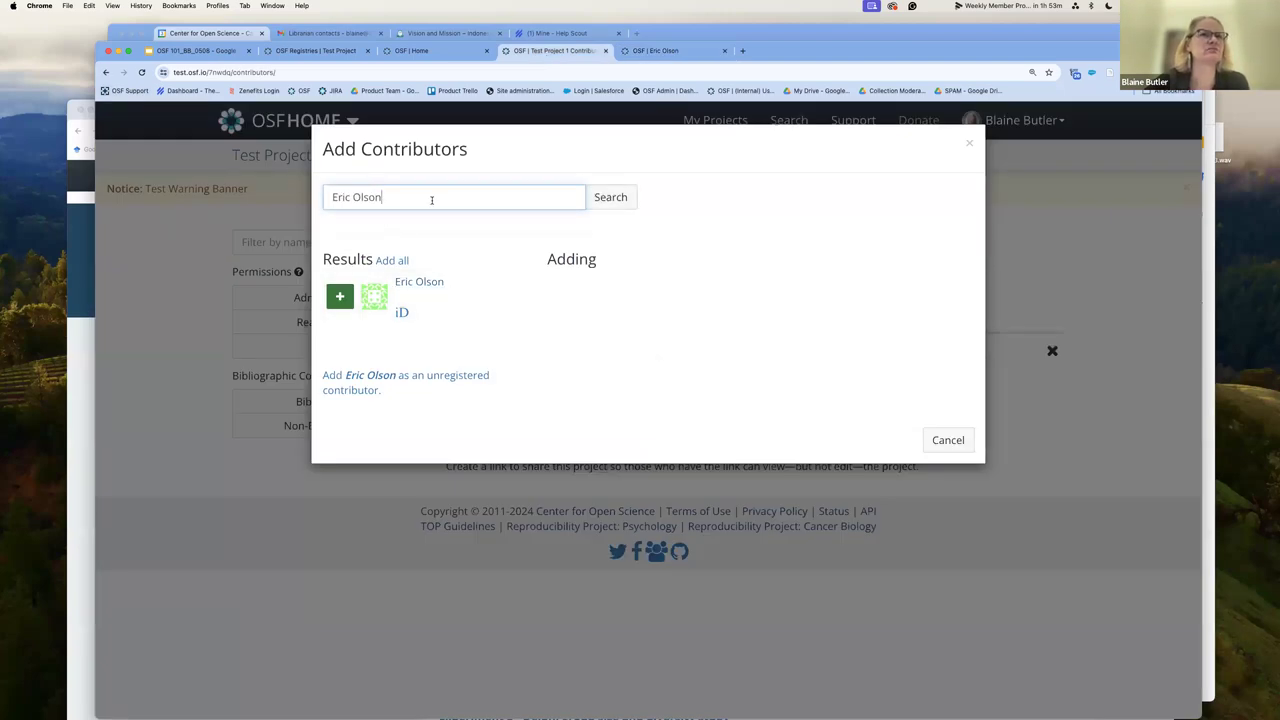
drag(383, 197, 332, 197)
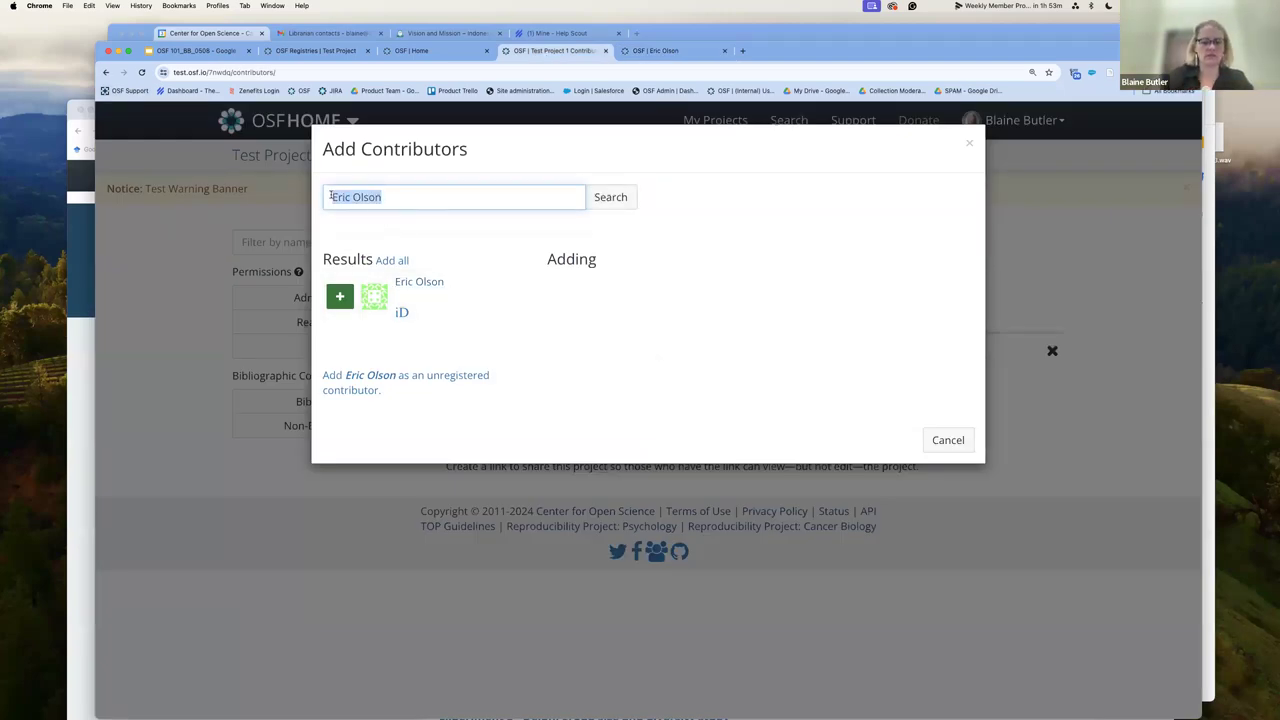
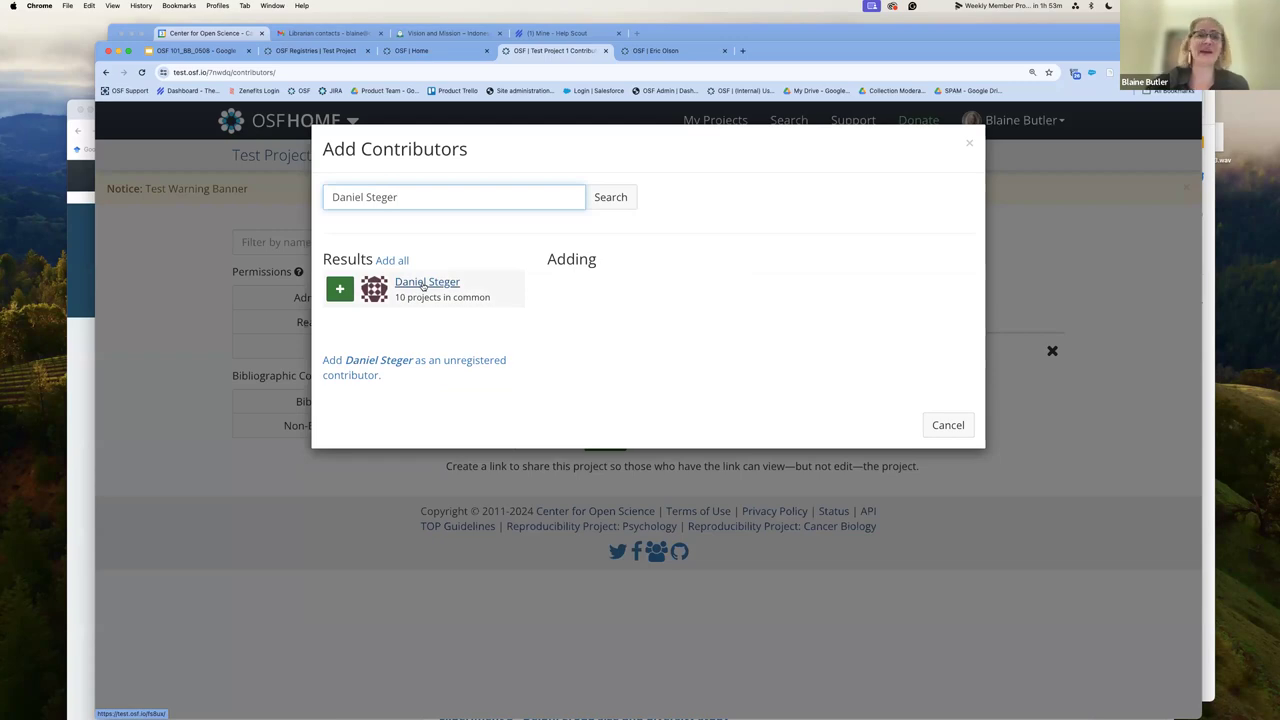
click(414, 286)
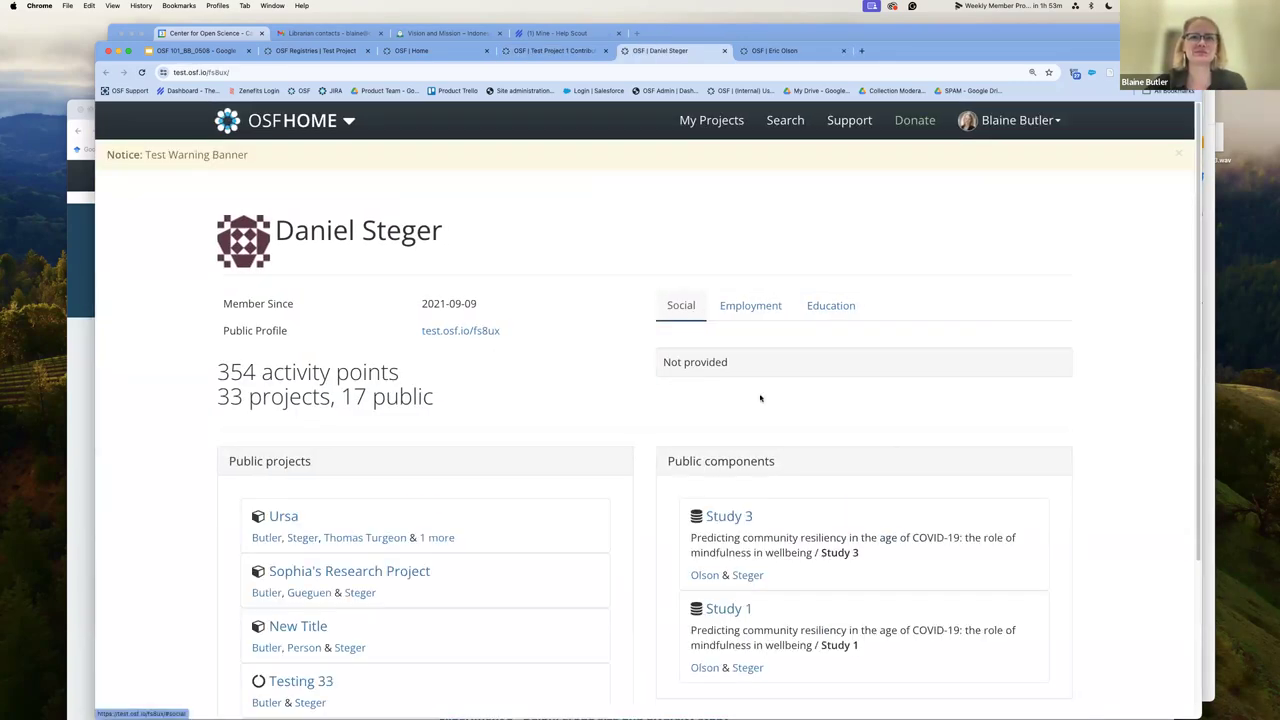
scroll(554, 455, down, 3)
scroll(411, 400, up, 3)
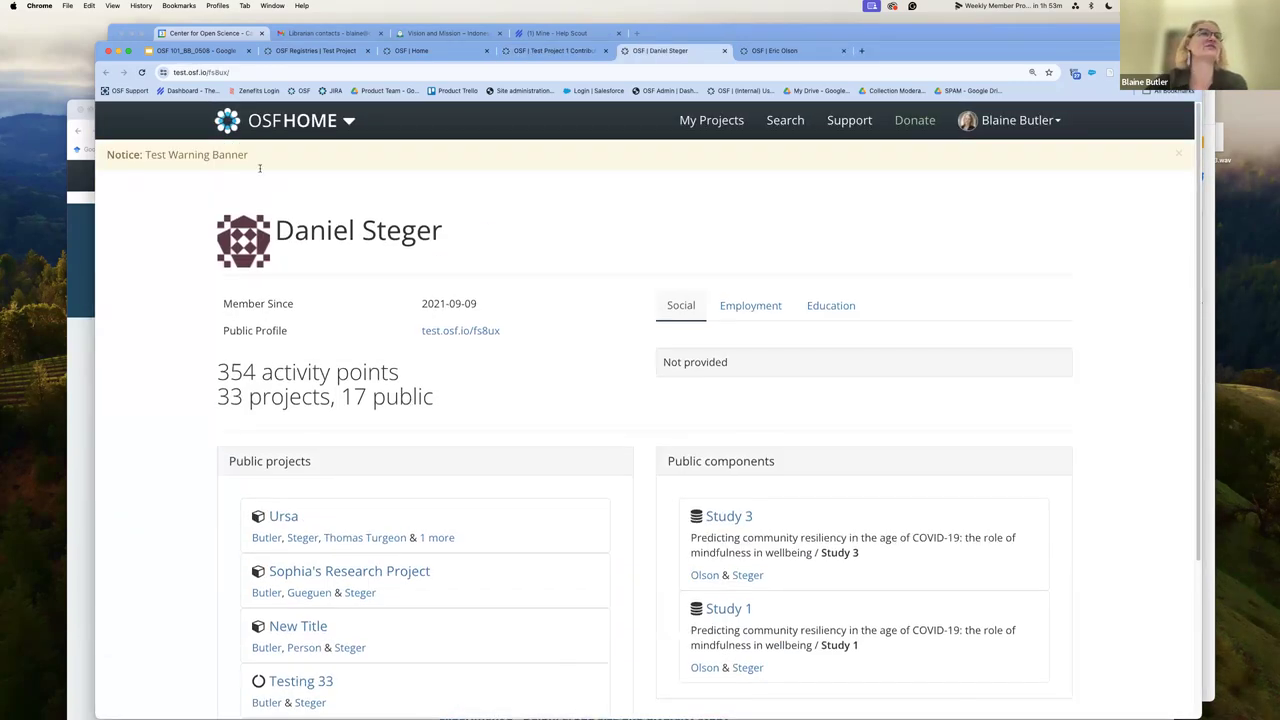
click(532, 51)
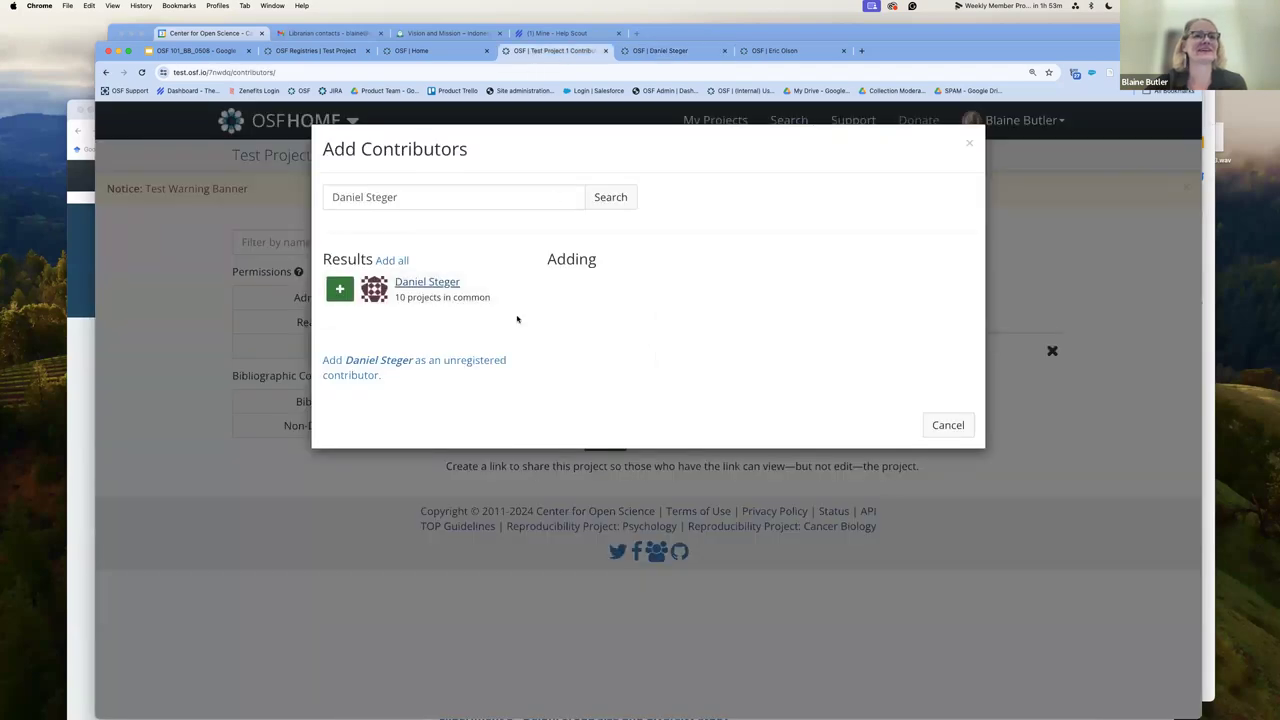
Add the found researcher with Administrator permission and return to the Test Project 1 overview.
click(339, 289)
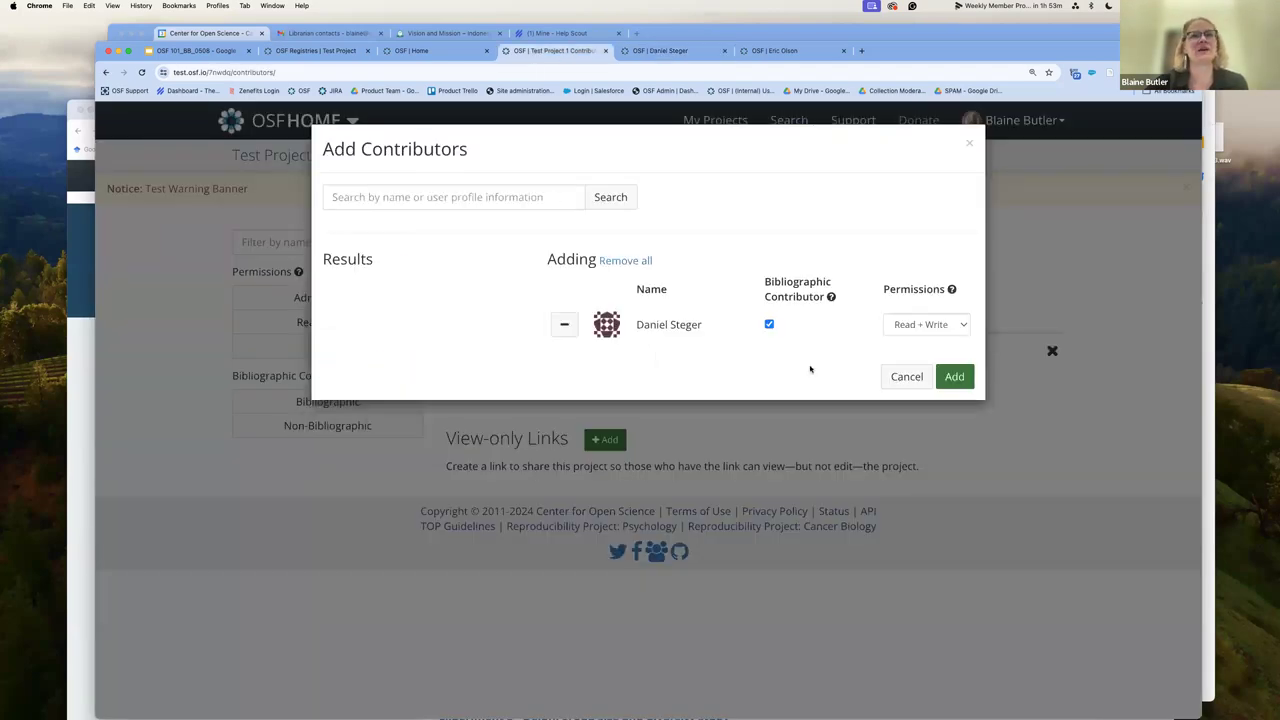
click(964, 326)
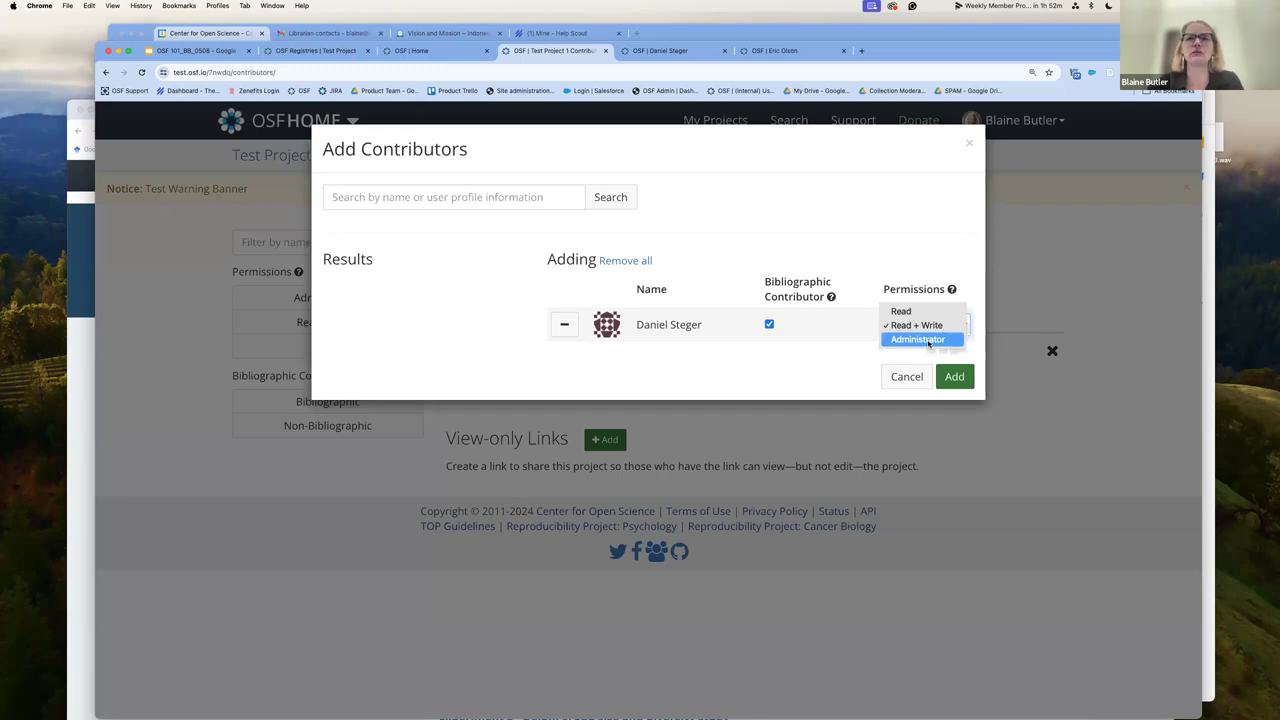
click(928, 340)
click(955, 377)
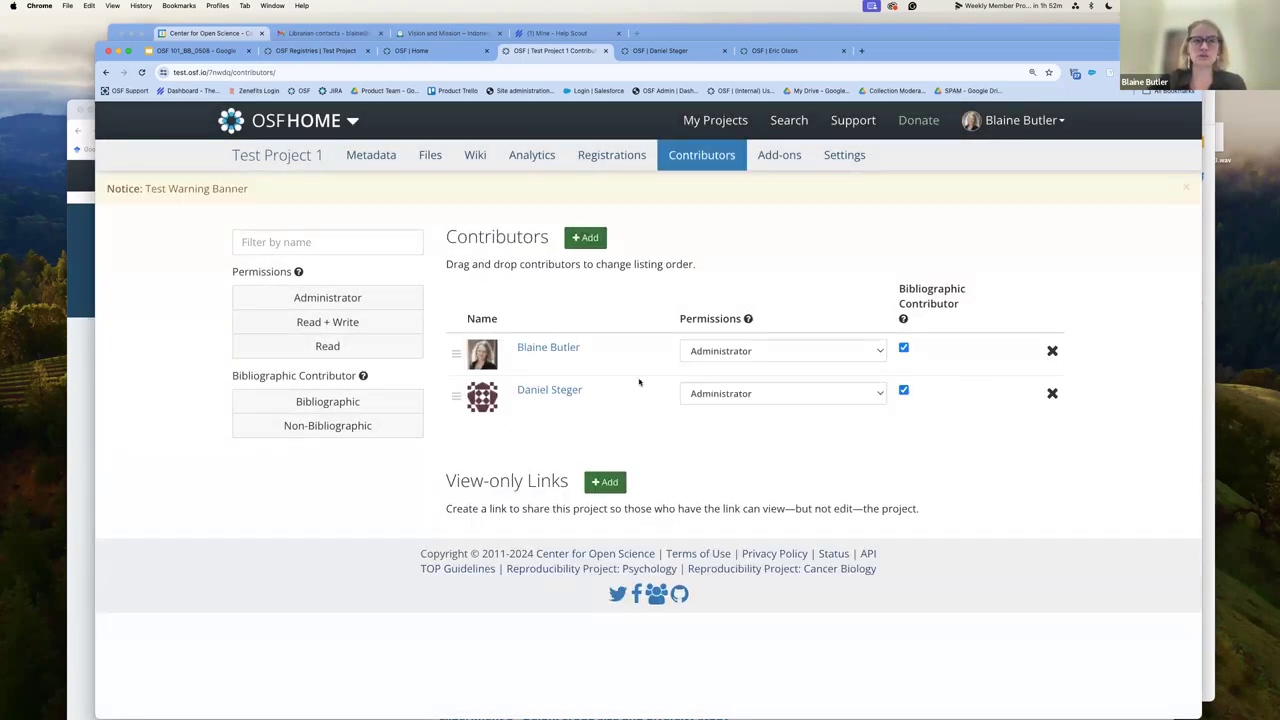
click(272, 156)
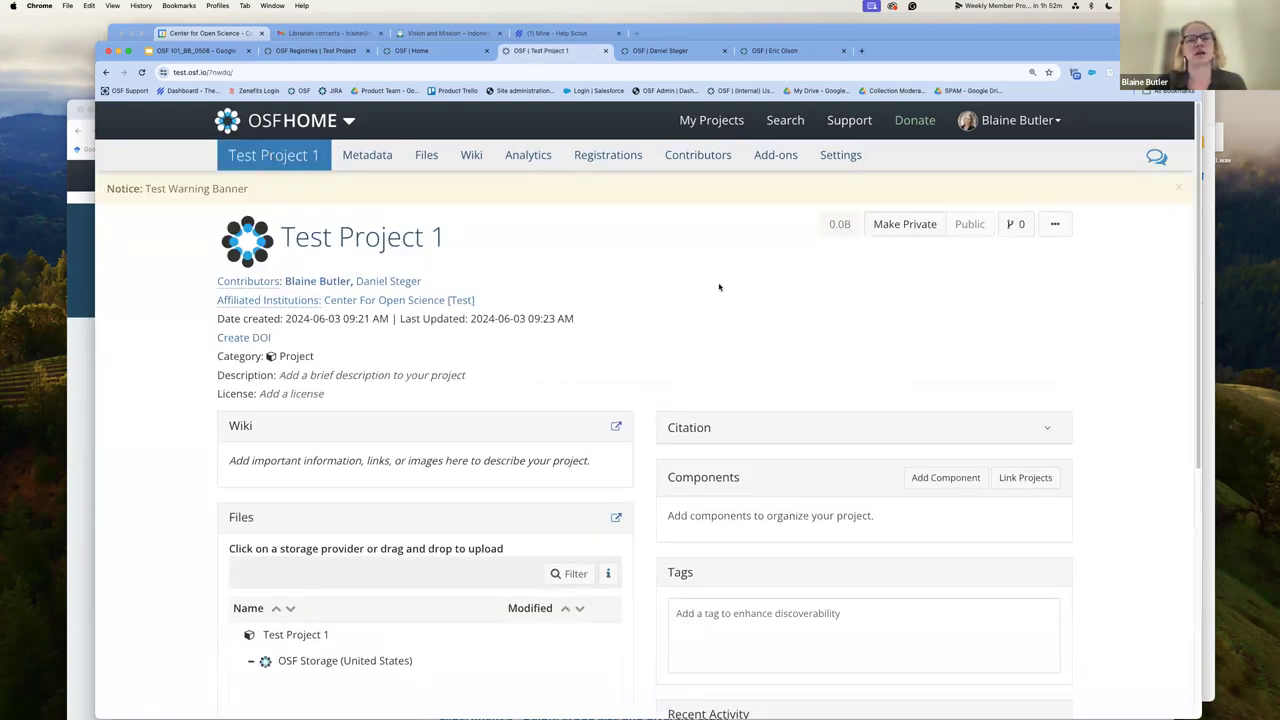
scroll(563, 348, down, 1)
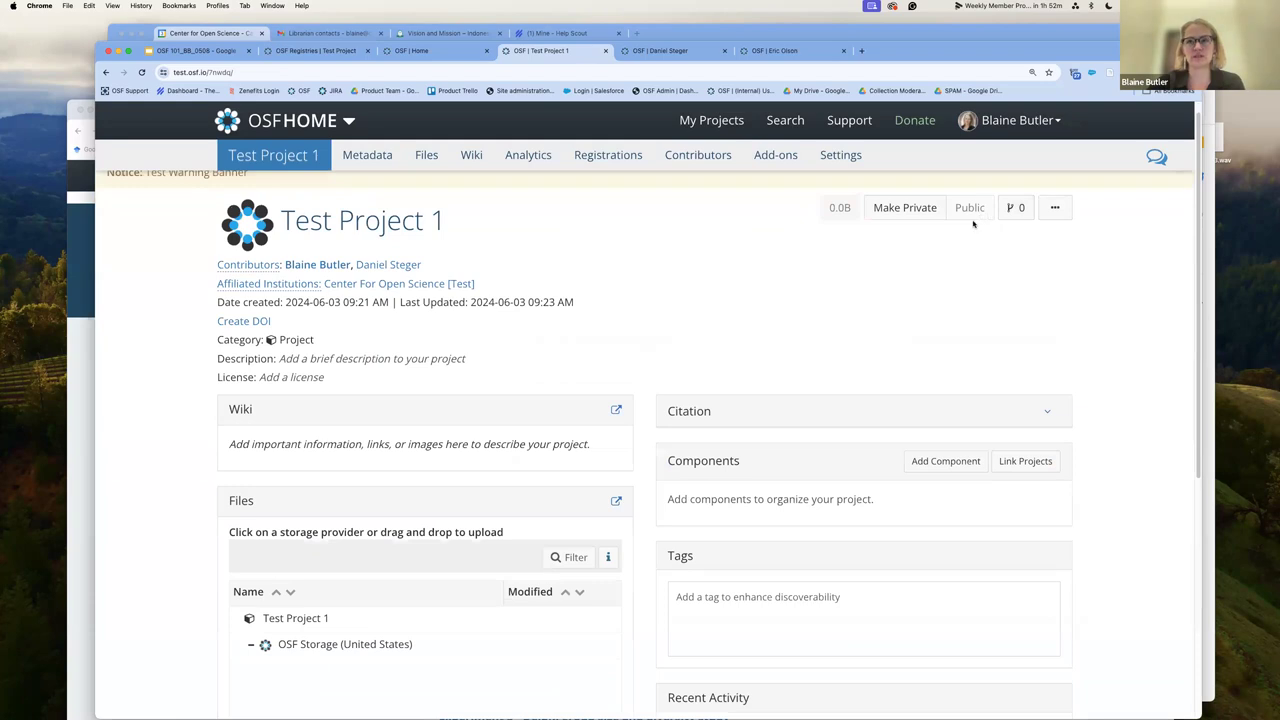
Start a new component titled 'Component 1', removing the first institution affiliation.
click(938, 463)
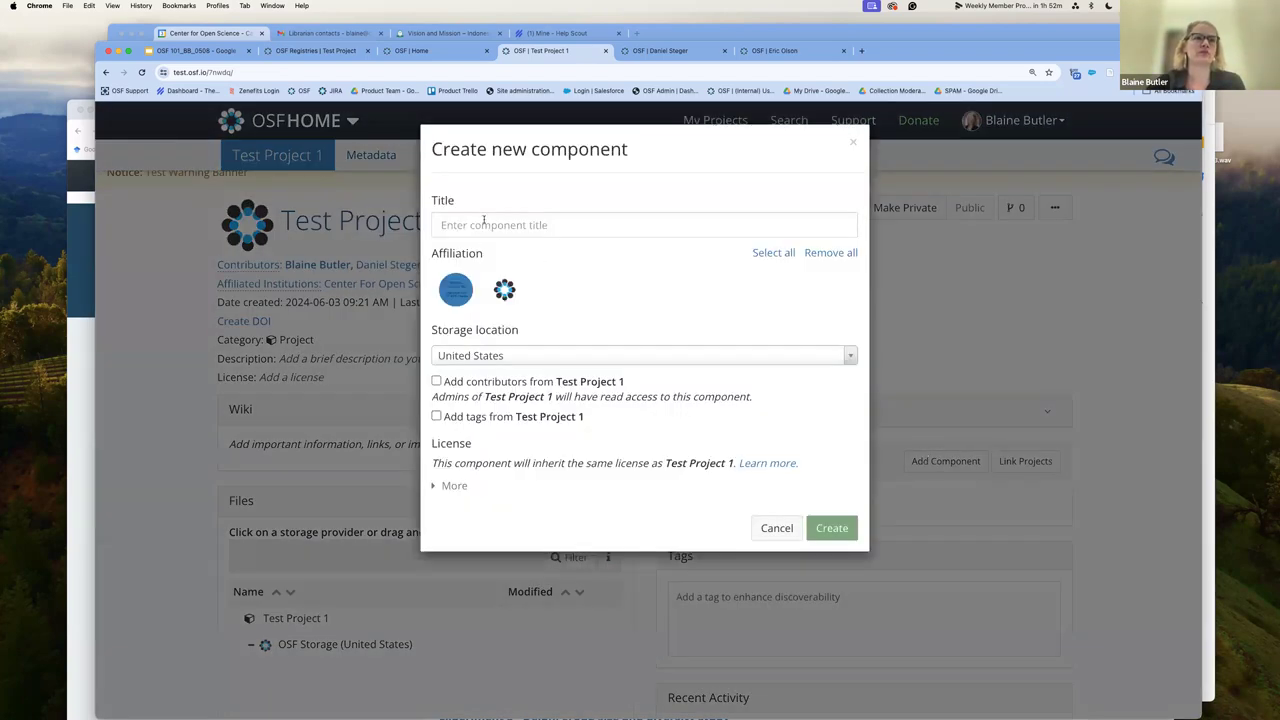
click(484, 219)
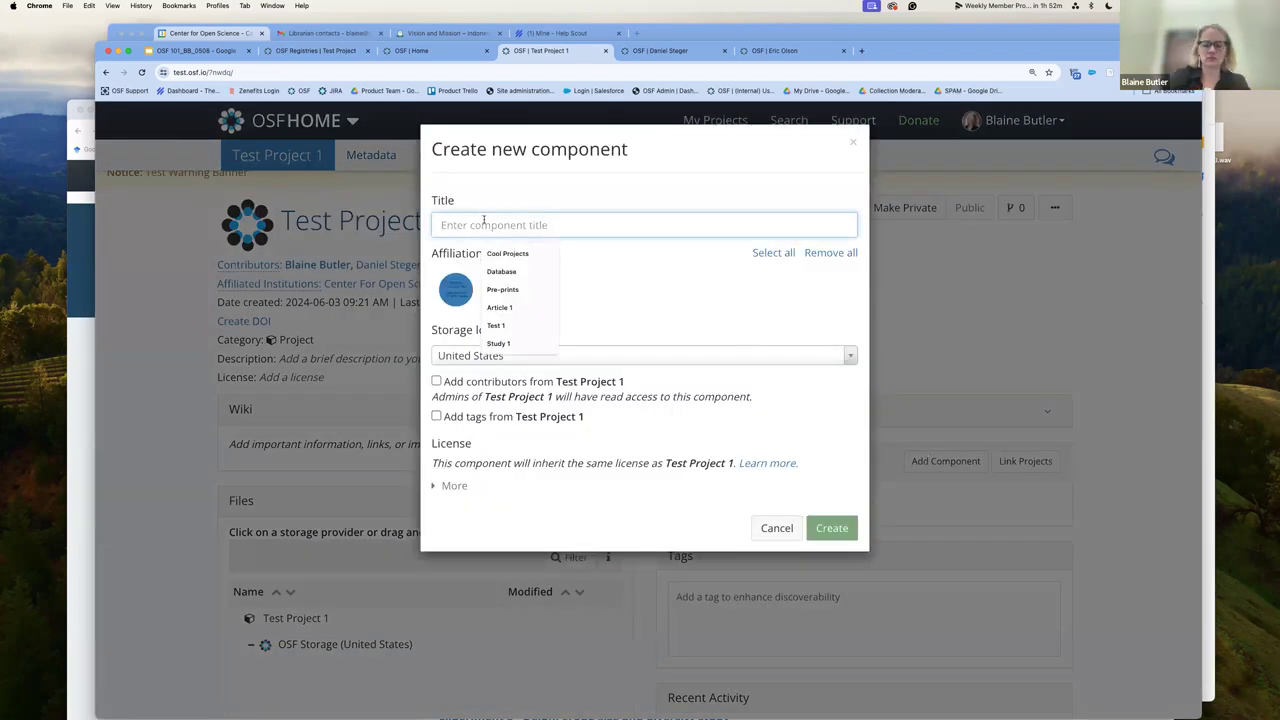
text(Compo)
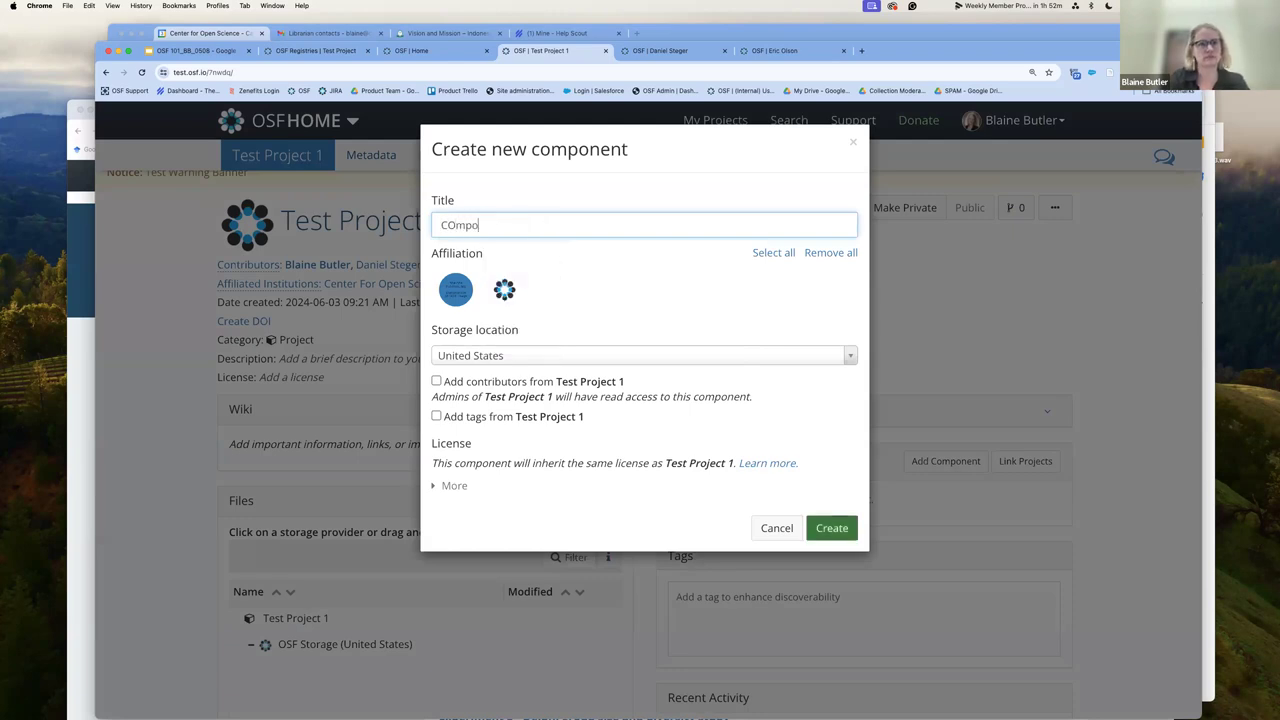
key(BackSpace)
key(BackSpace)
key(BackSpace)
key(BackSpace)
text(omponent 1)
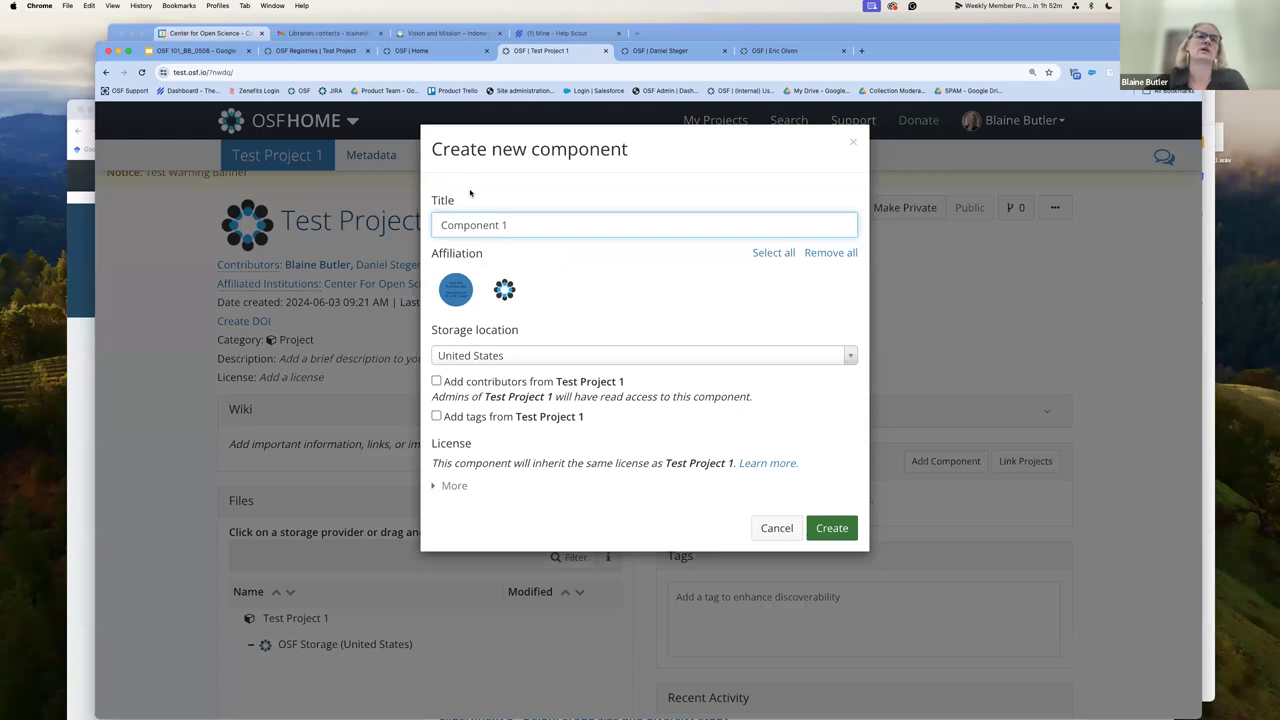
click(507, 291)
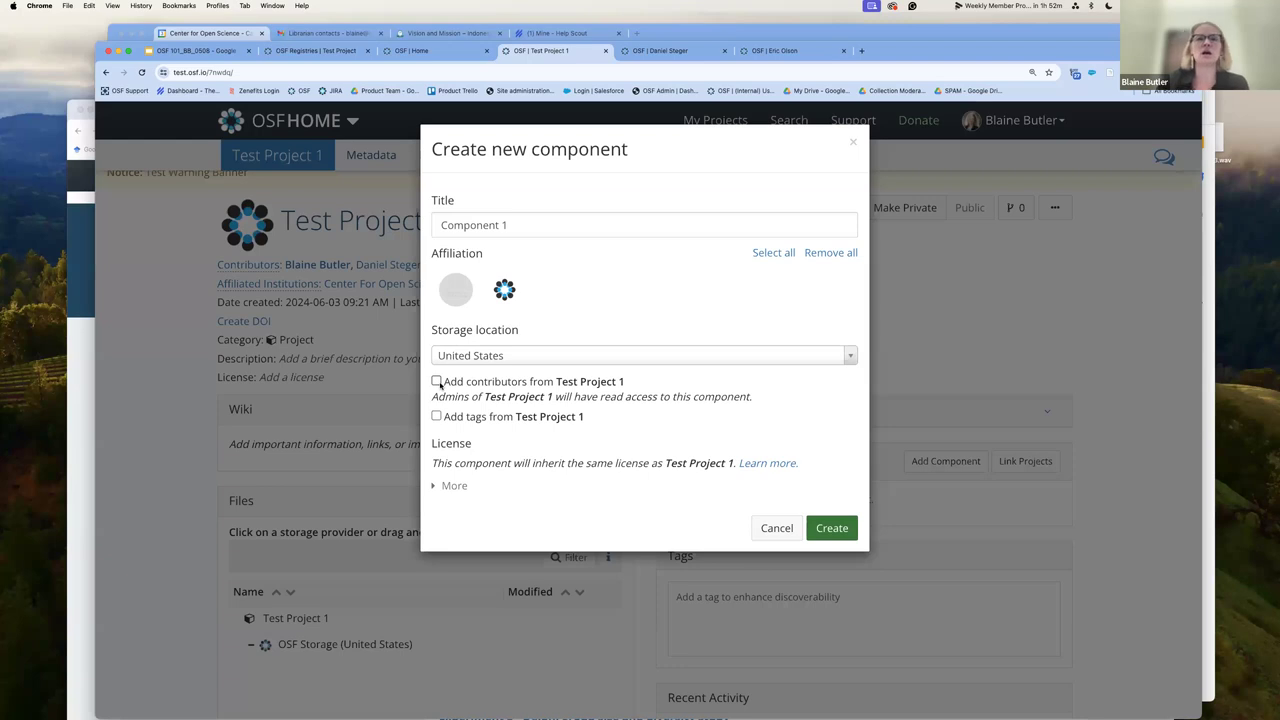
click(437, 381)
click(437, 381)
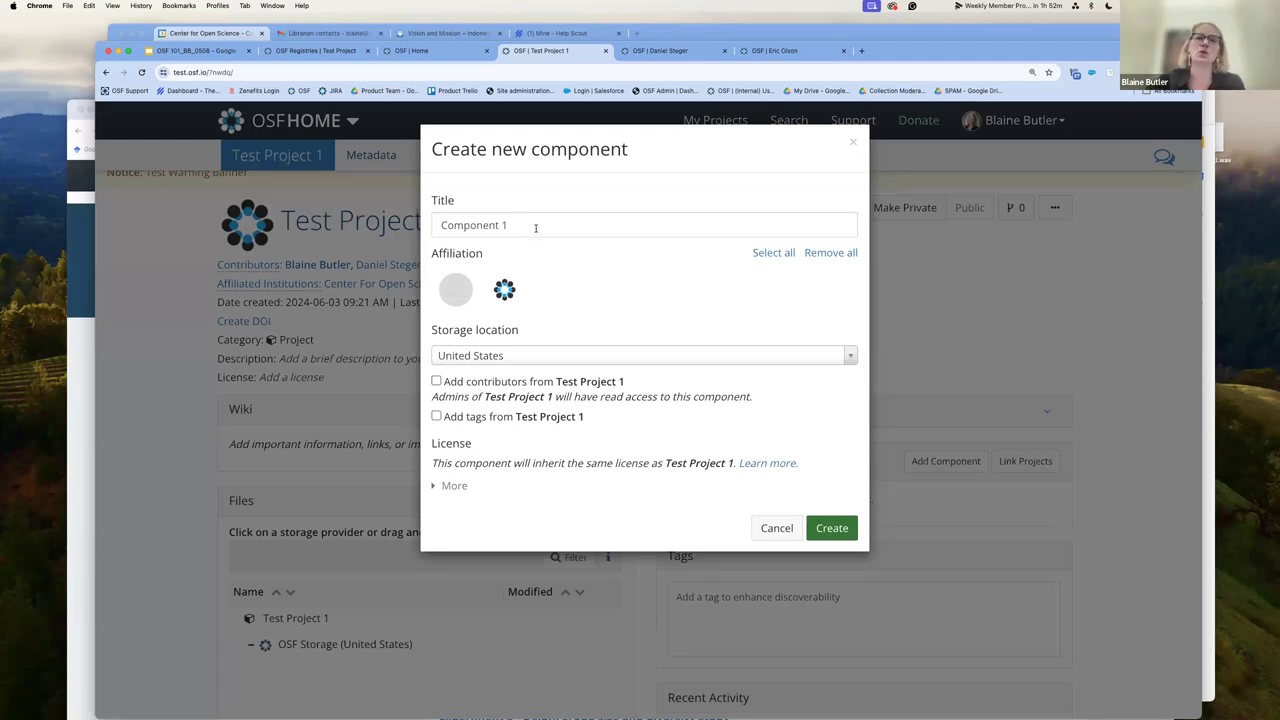
Retitle it 'Data', inherit the project's contributors and tags, create it, and stay on the project.
drag(535, 228, 424, 231)
text(Data)
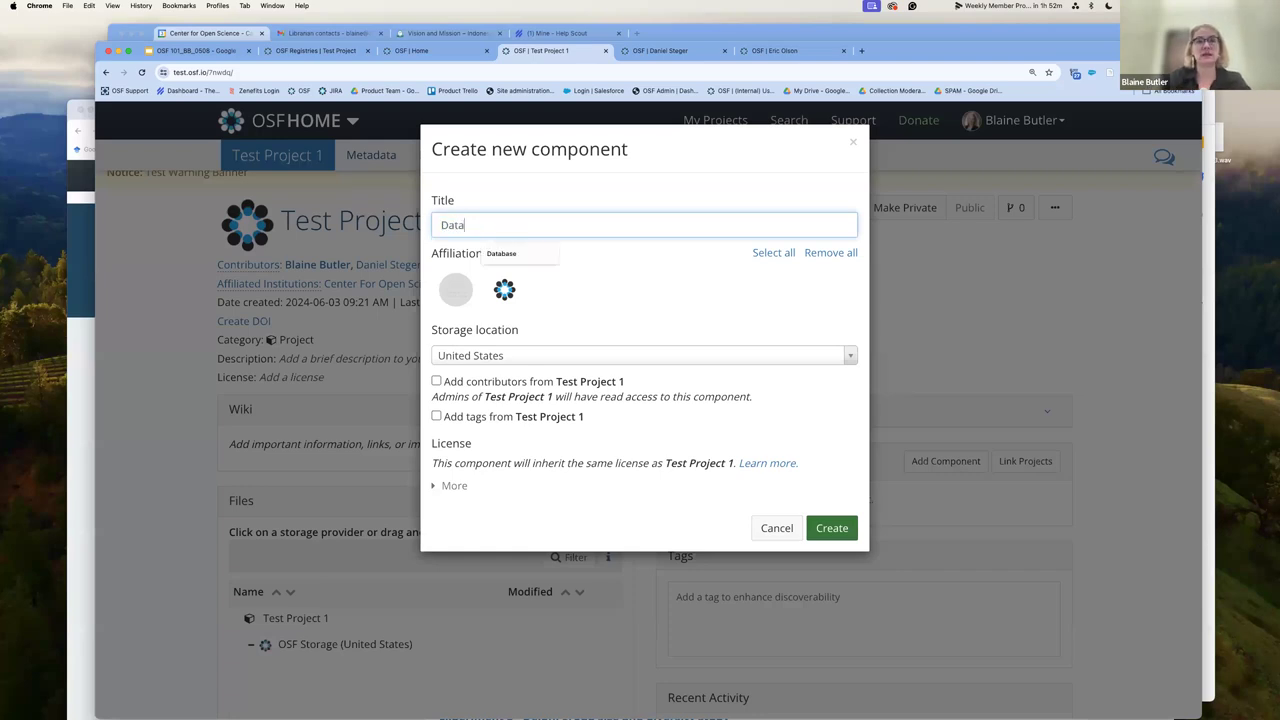
click(621, 304)
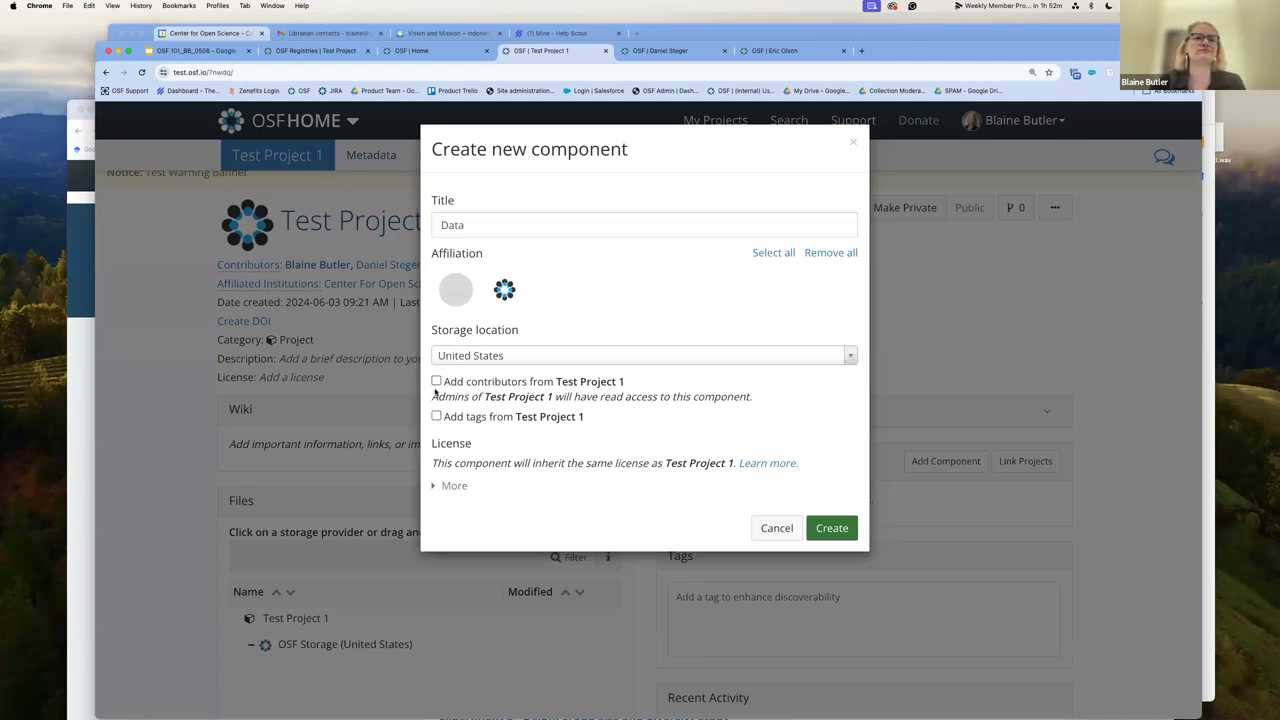
click(437, 382)
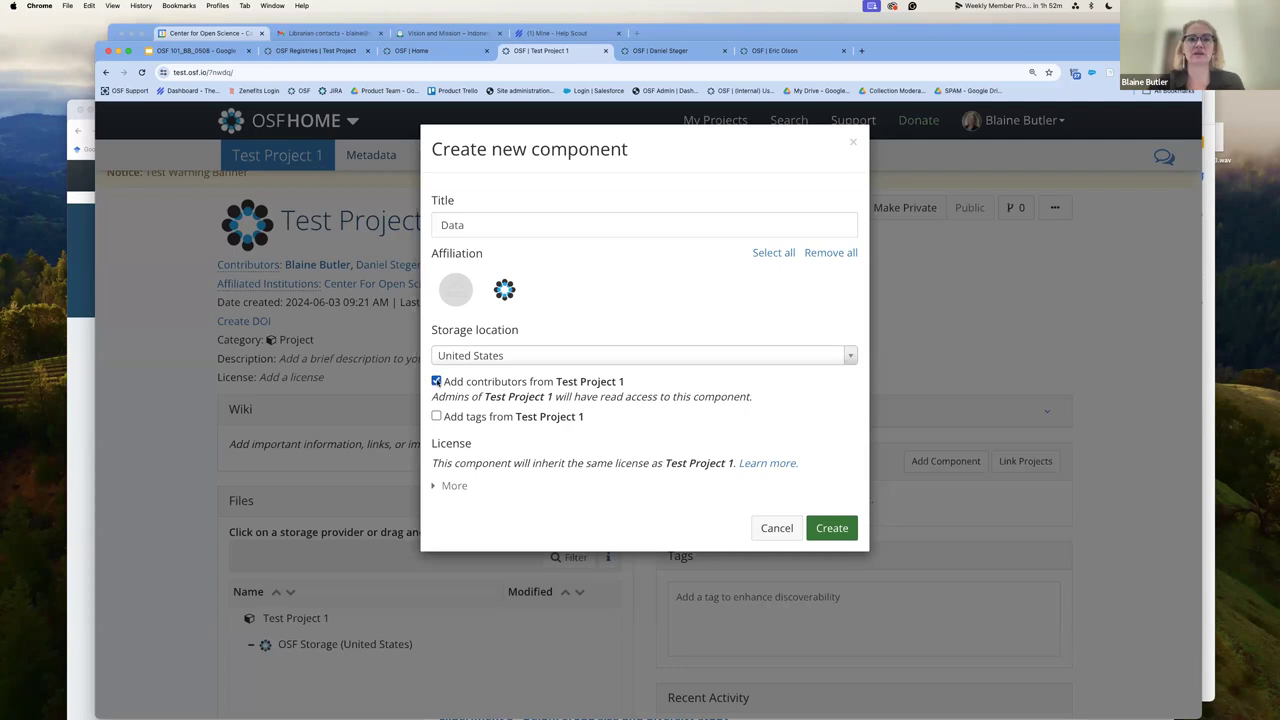
click(436, 416)
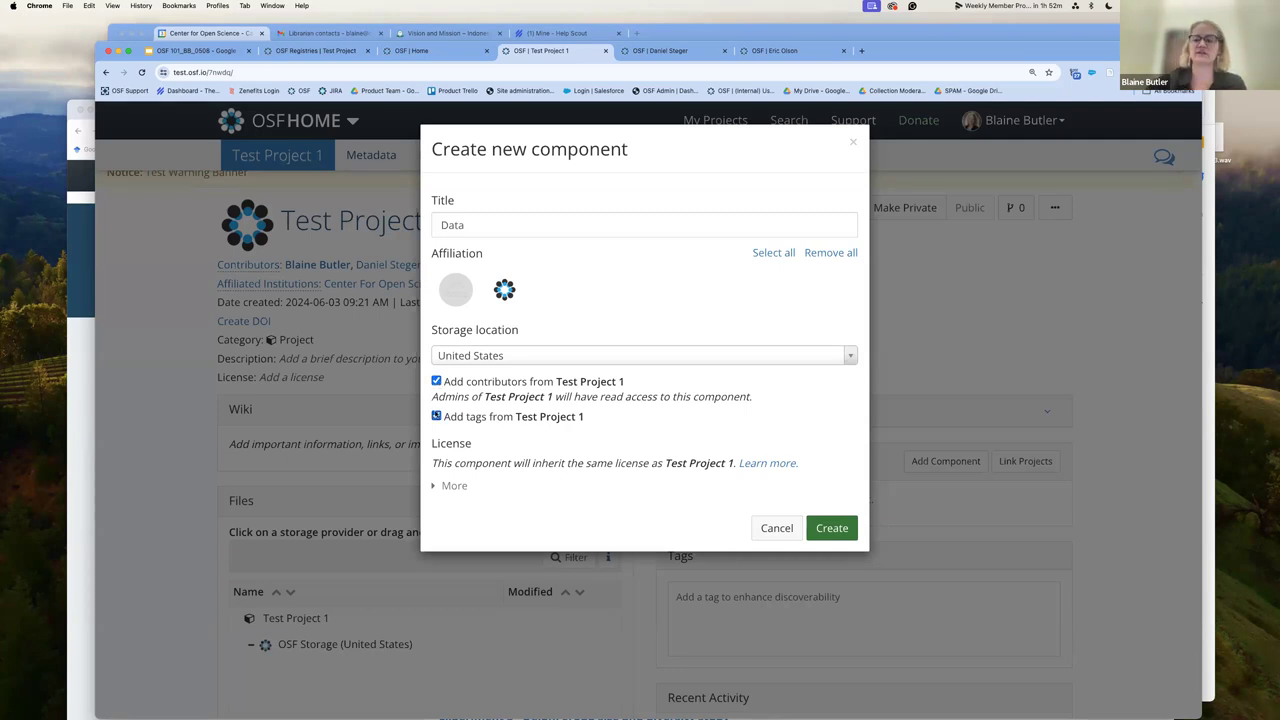
click(830, 527)
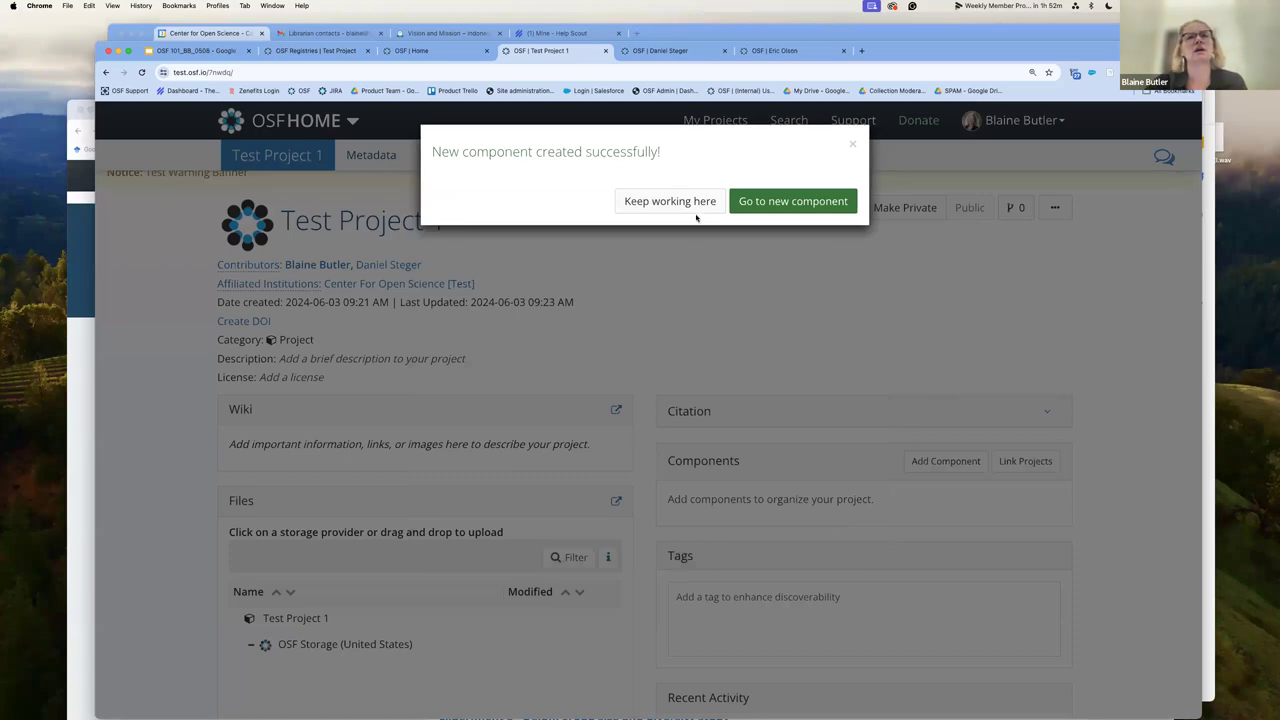
click(692, 210)
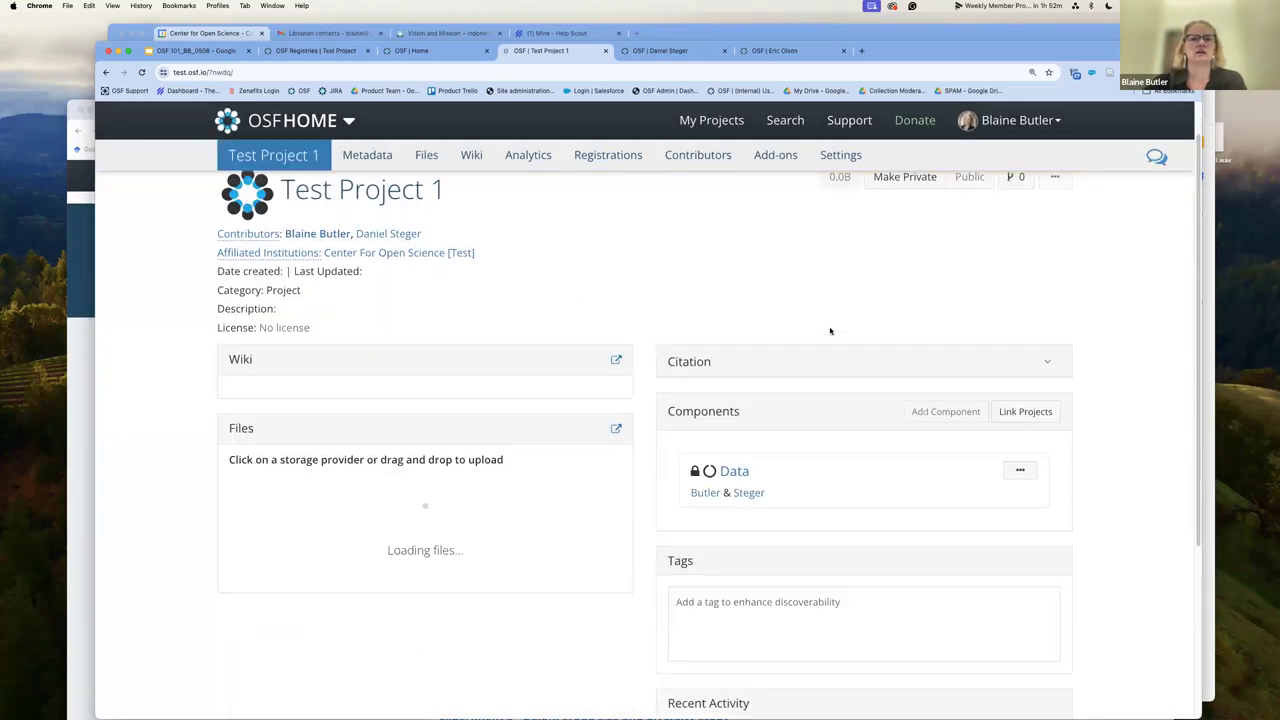
Copy the project's web address and bring up the browser's profile list.
mouse_move(695, 490)
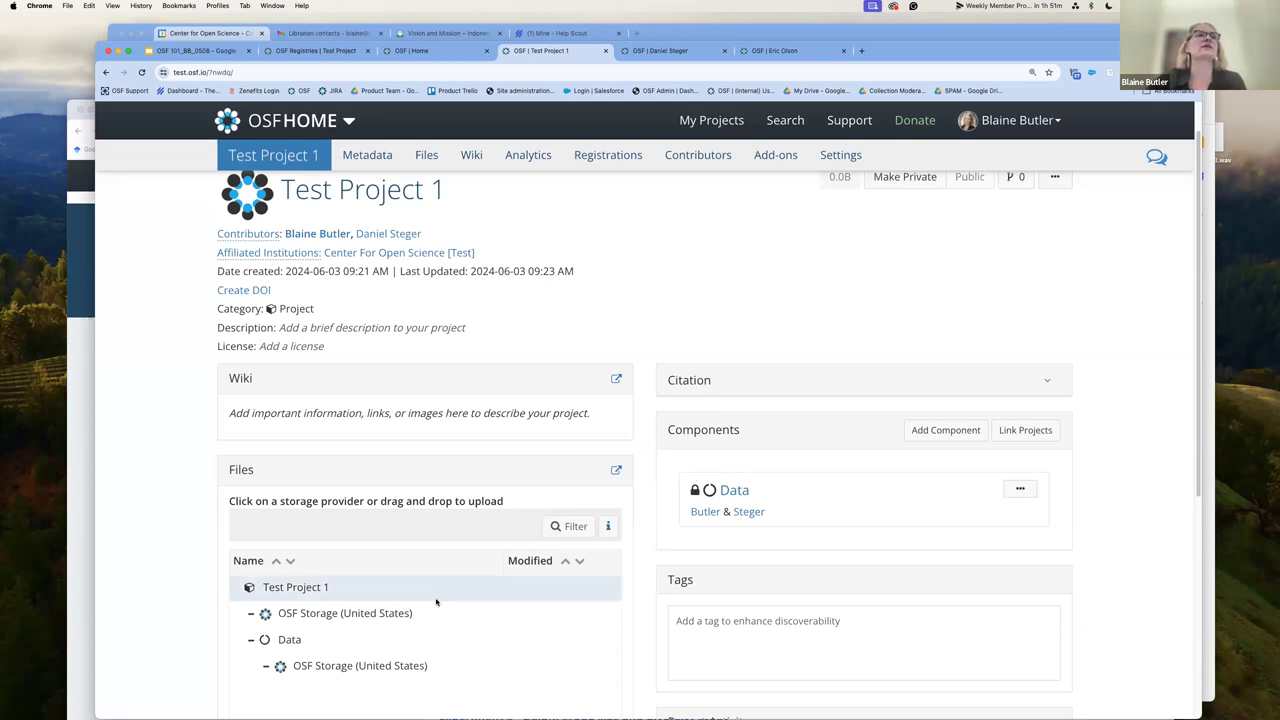
click(273, 73)
key(super+c)
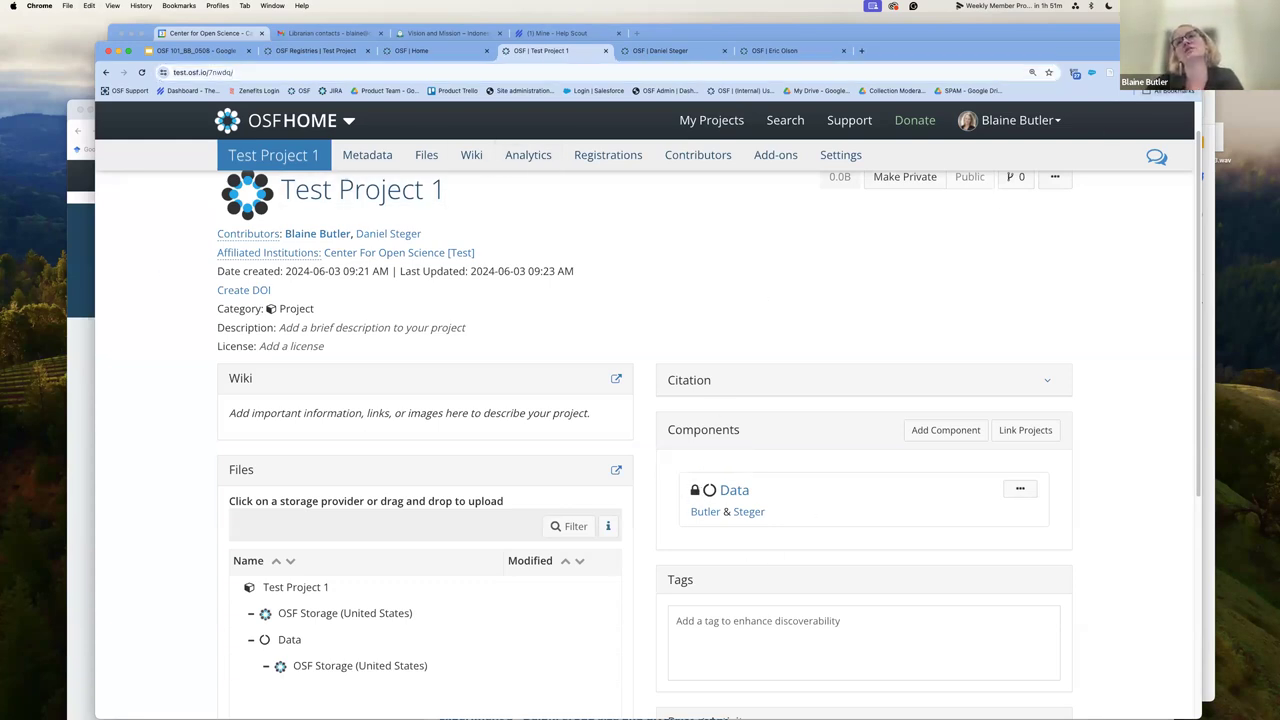
click(1075, 73)
Load the copied project URL in the signed-out profile, then hide that window.
click(1060, 292)
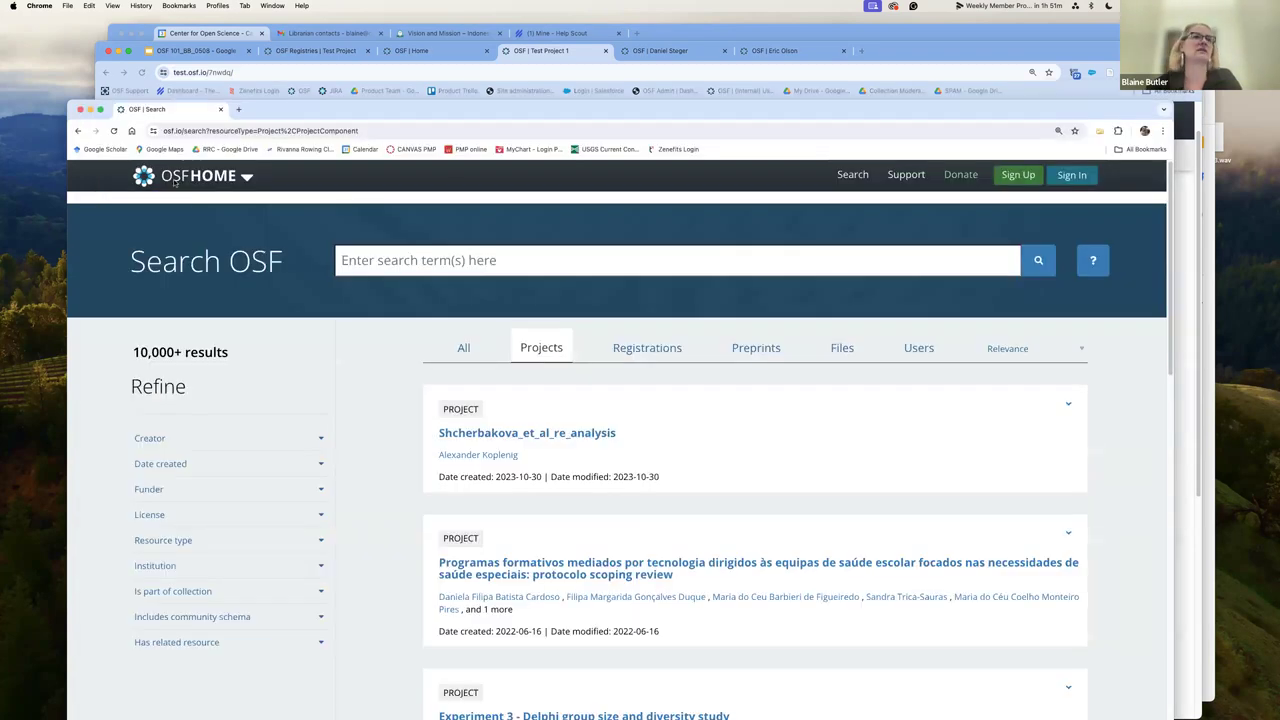
click(235, 109)
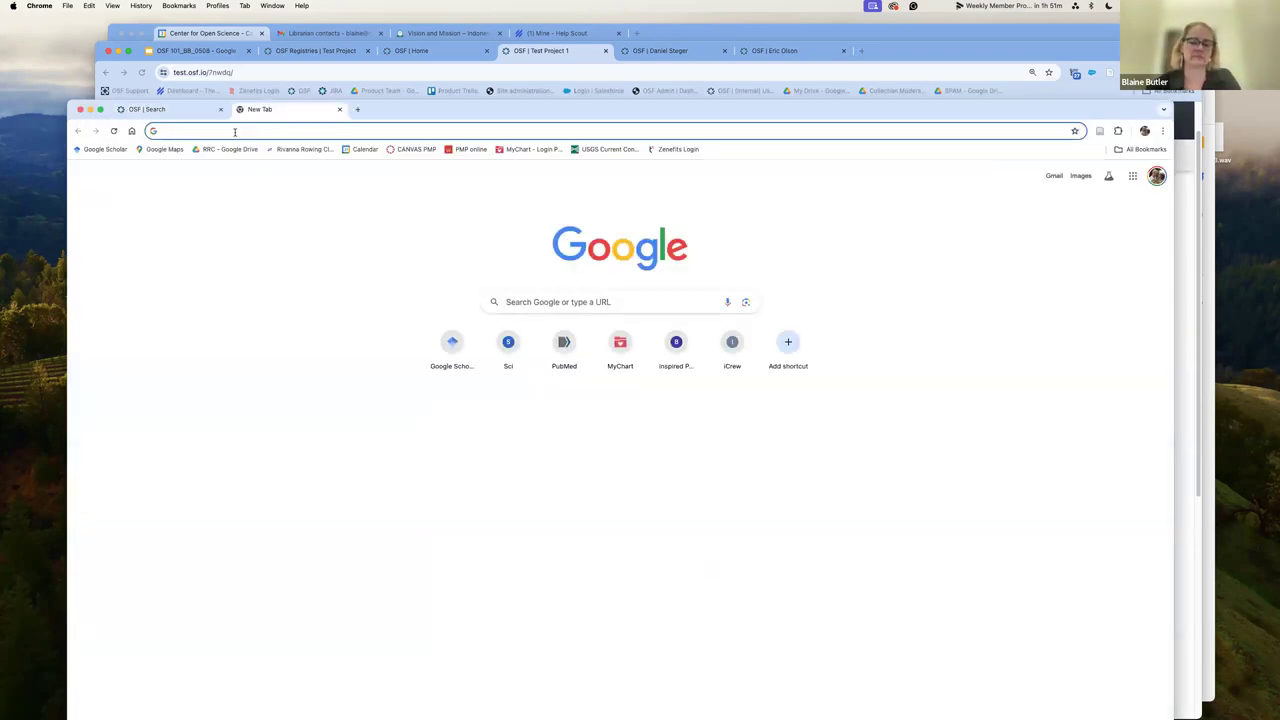
key(super+v)
key(Return)
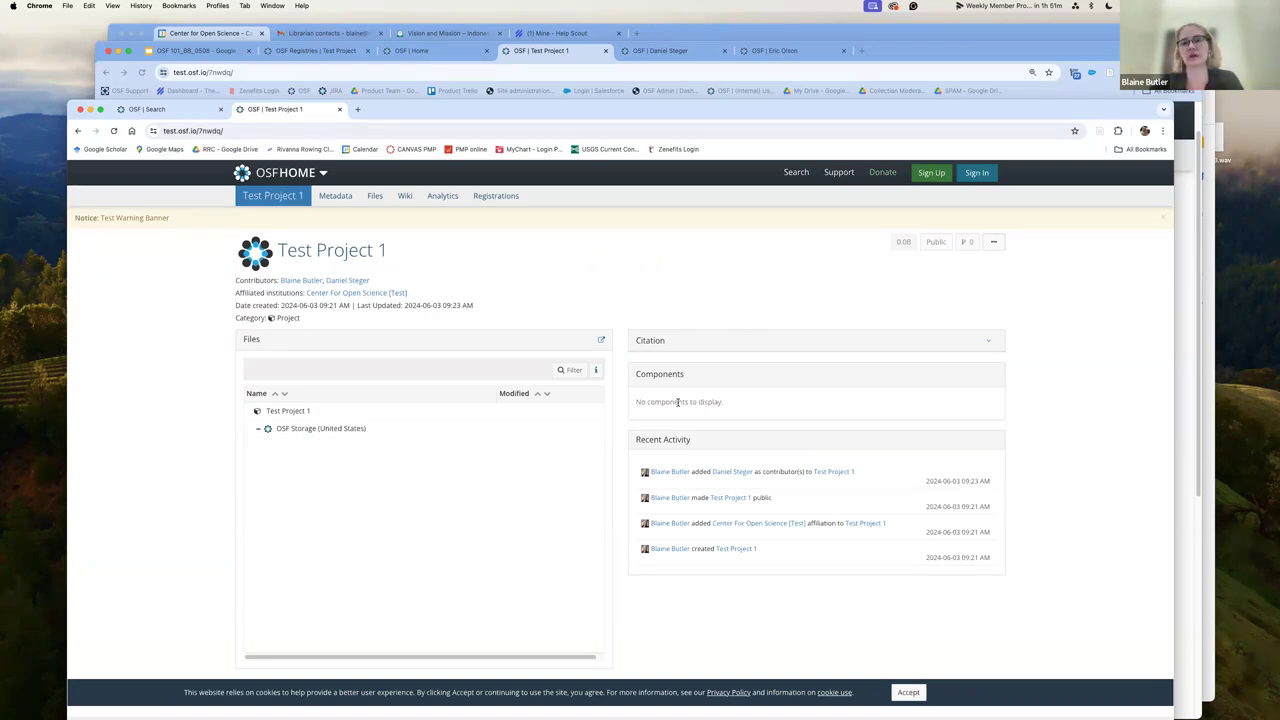
key(super+m)
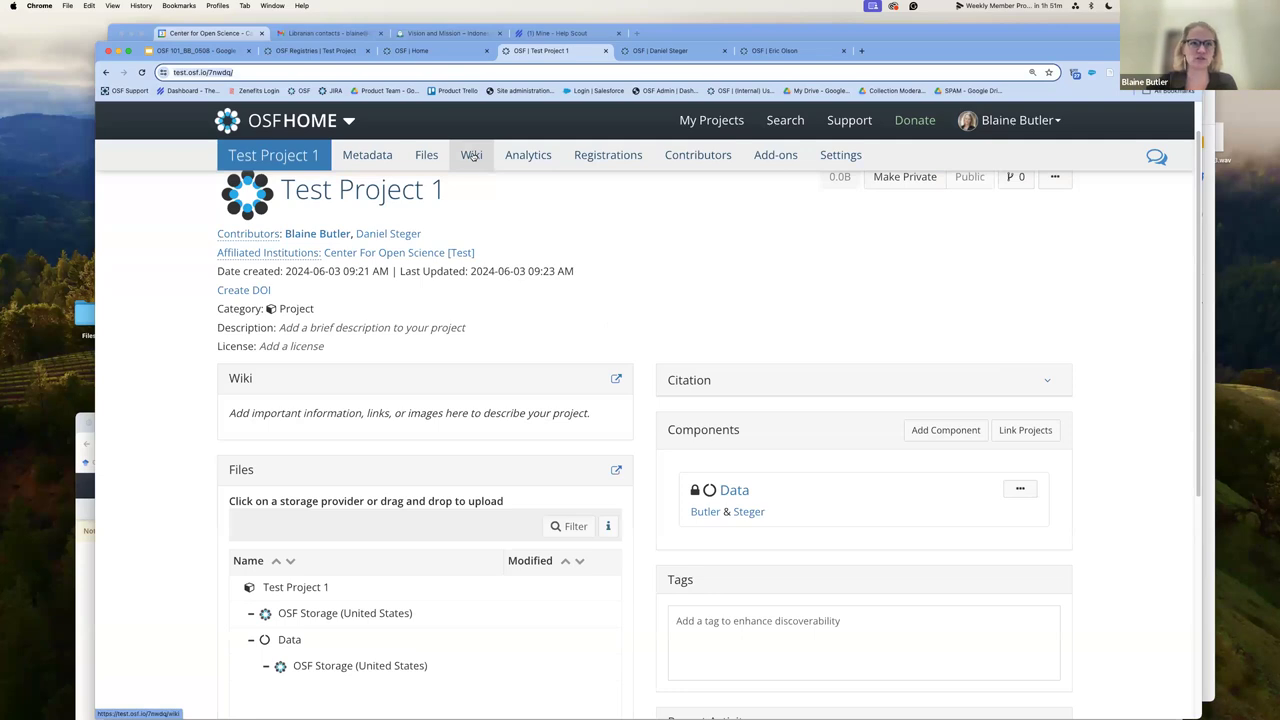
Write 'This project was created to aide in cancer research.' on the Home wiki and save.
click(474, 156)
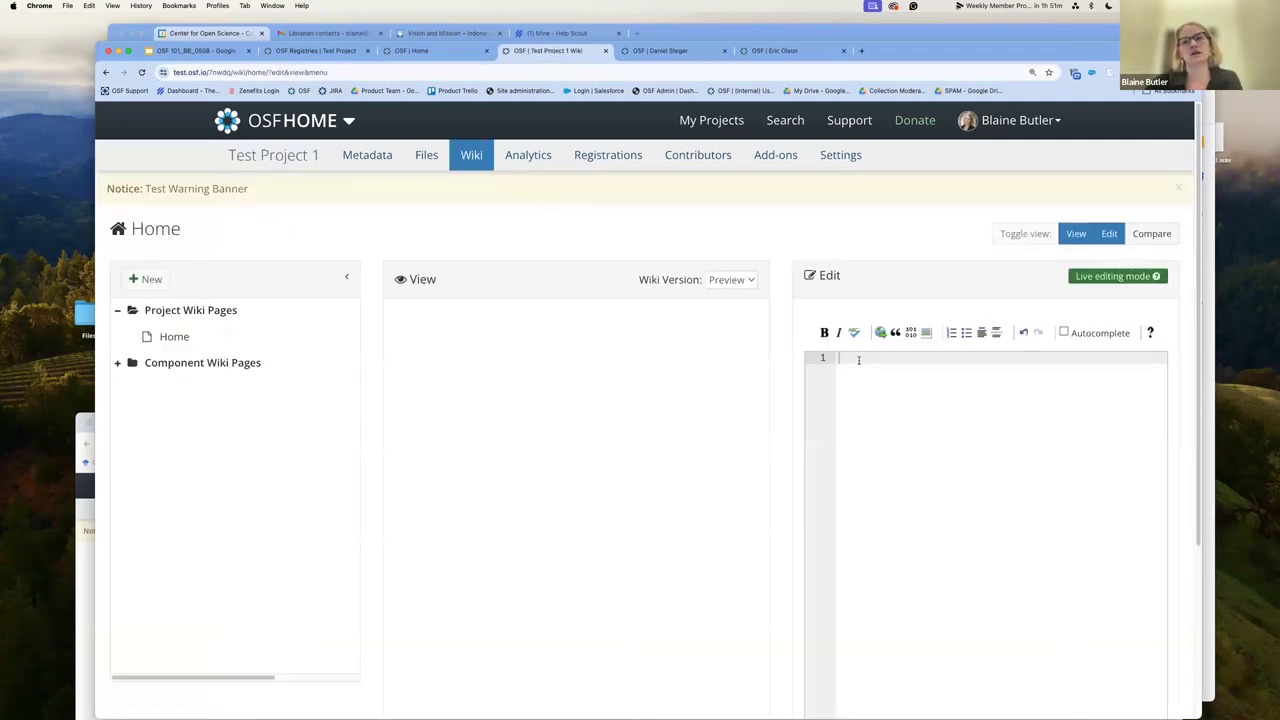
text(This)
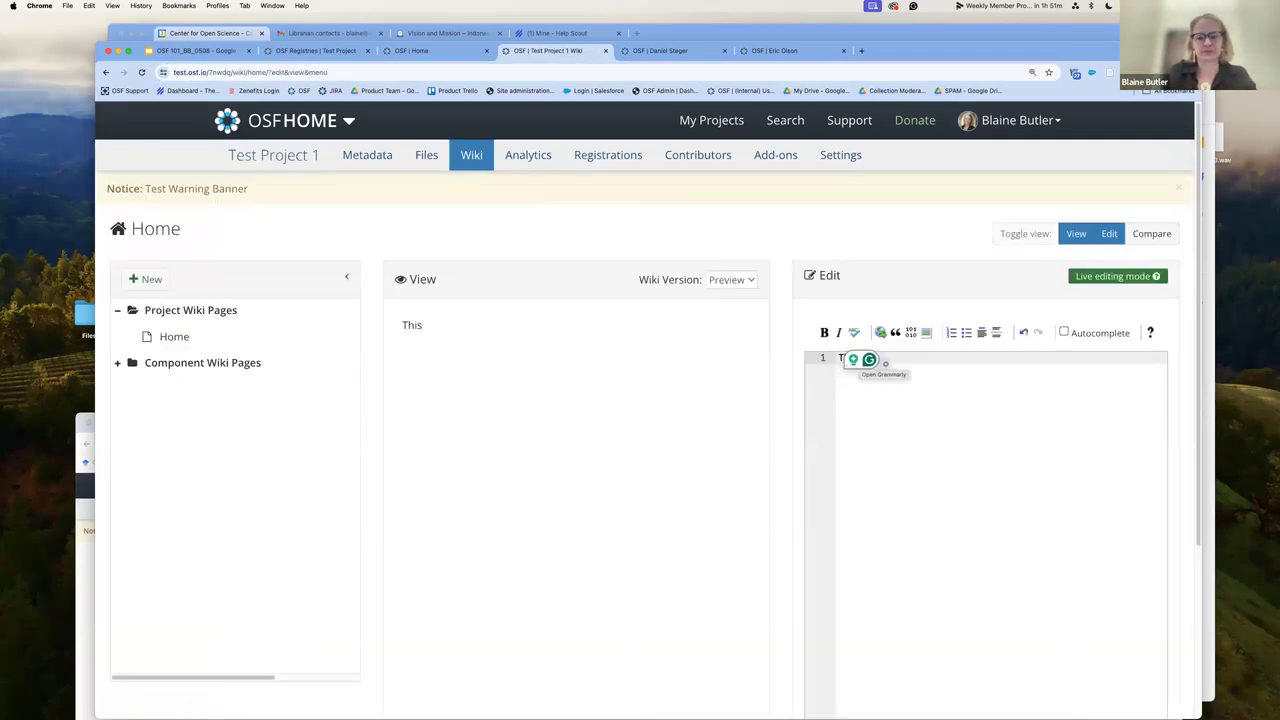
text( project)
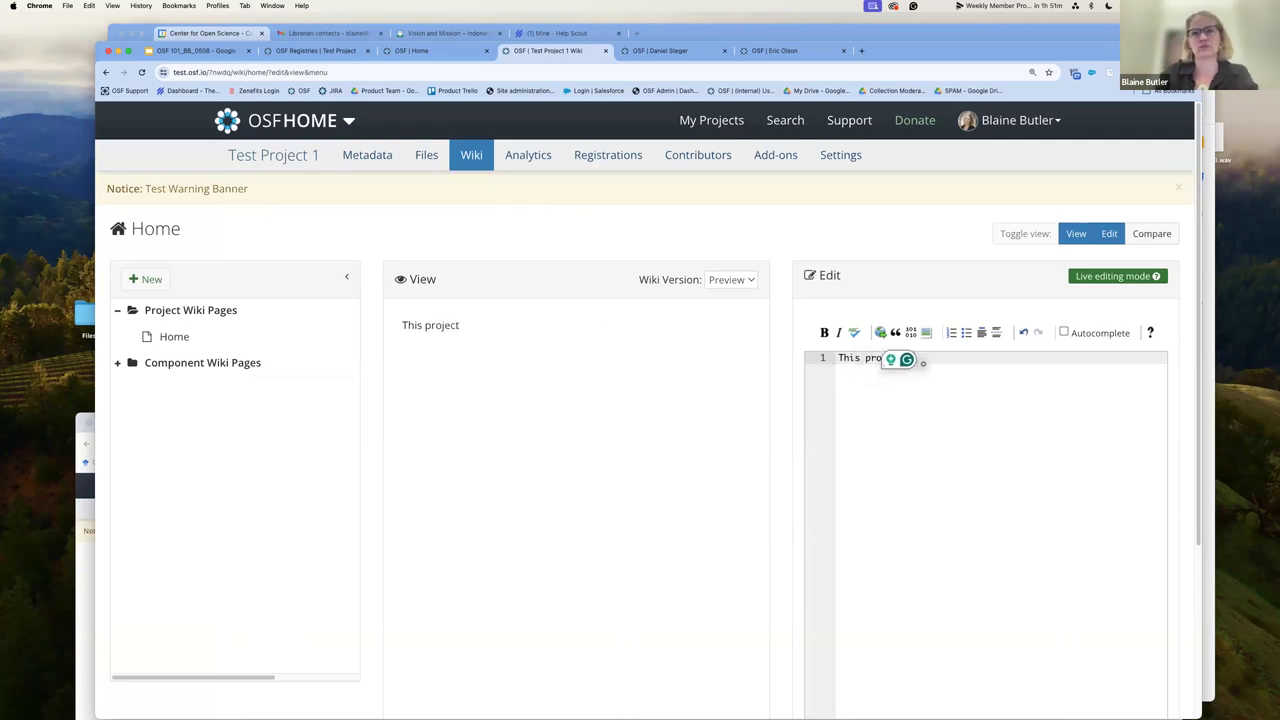
text( w)
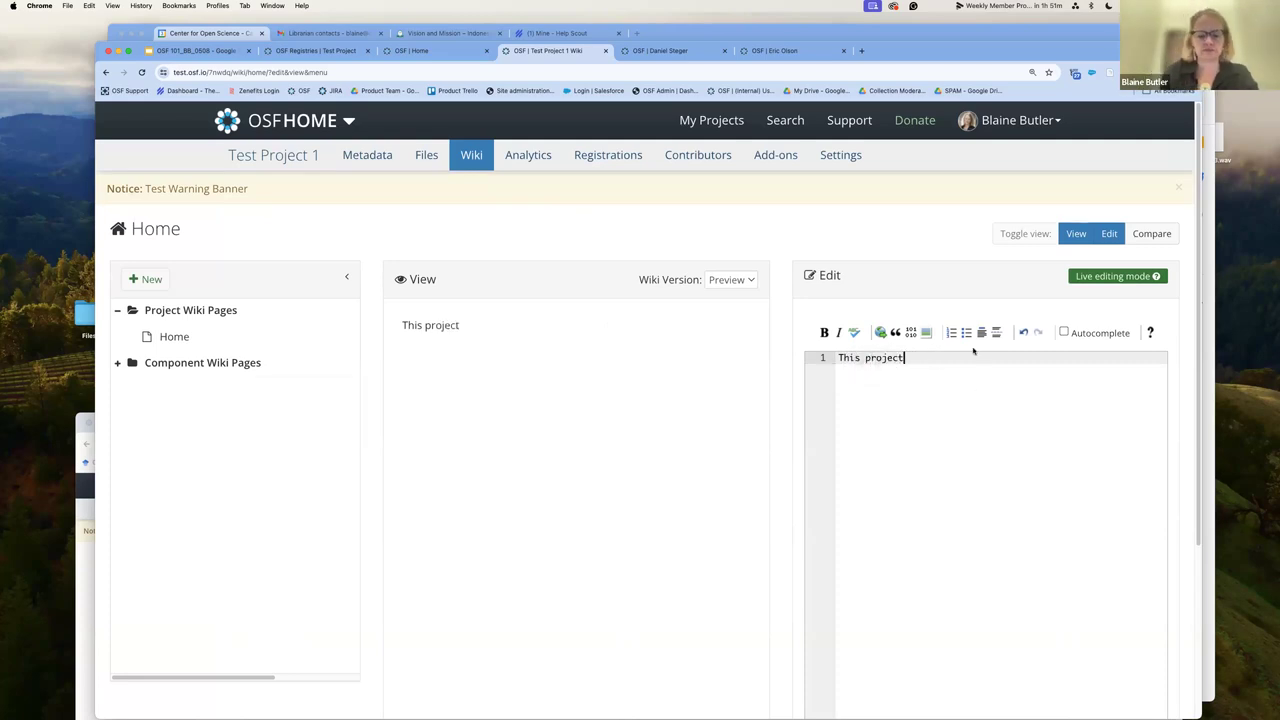
text(as create)
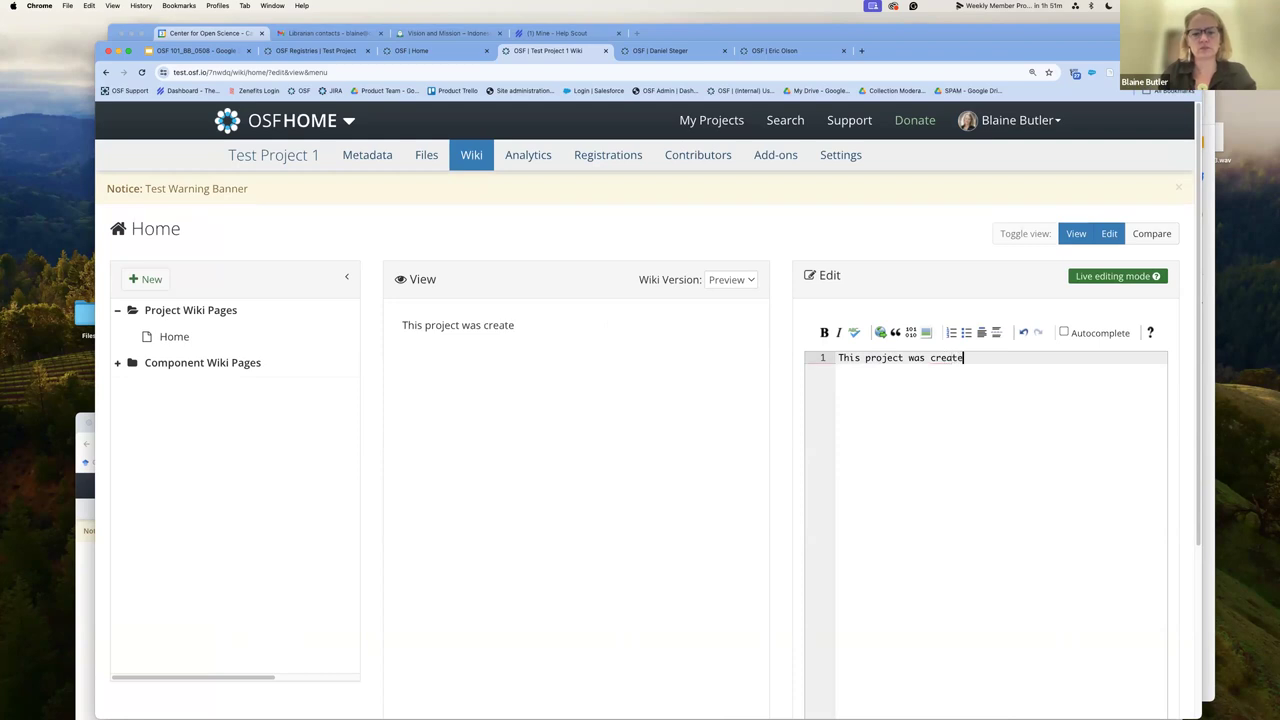
text(d to ai)
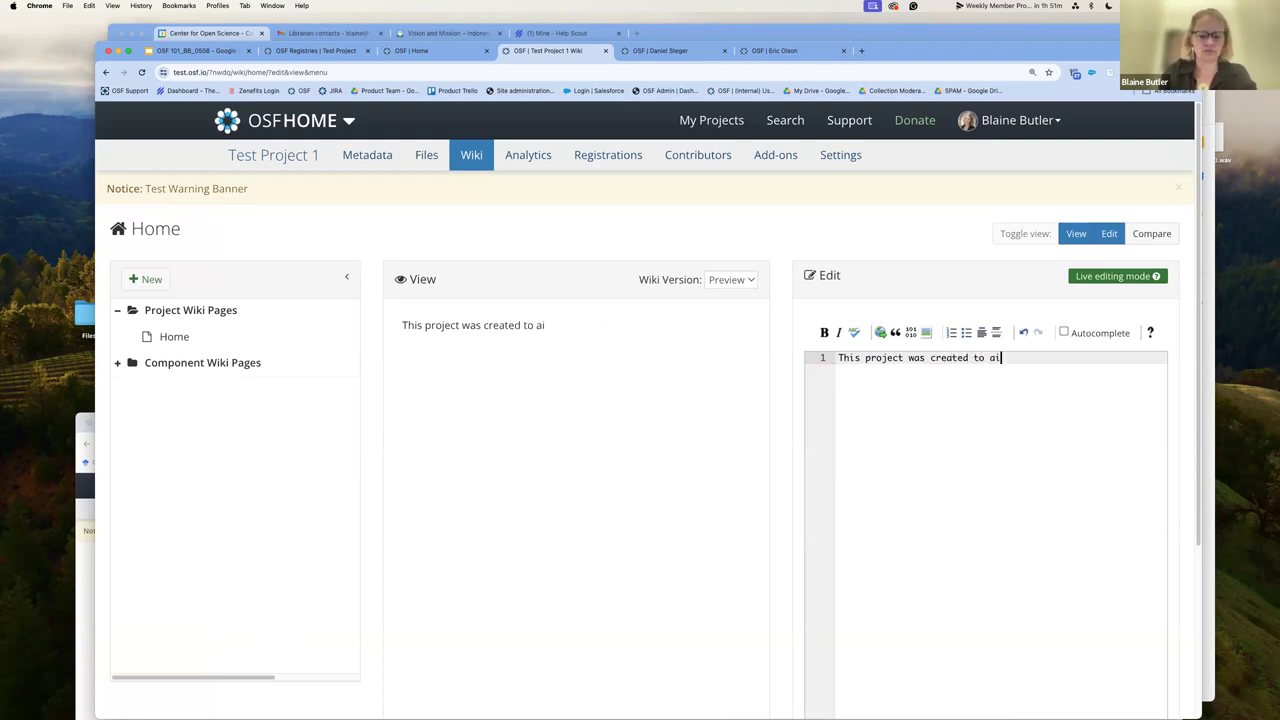
text(de in cancer )
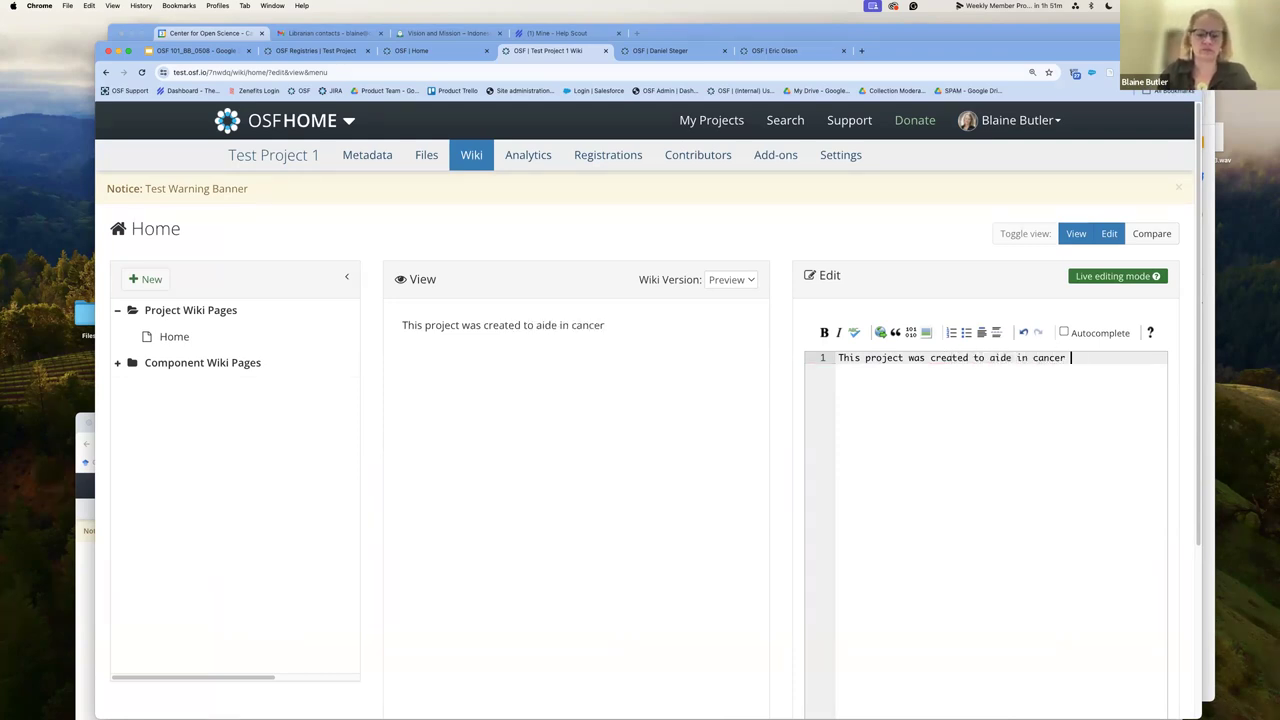
text(research.)
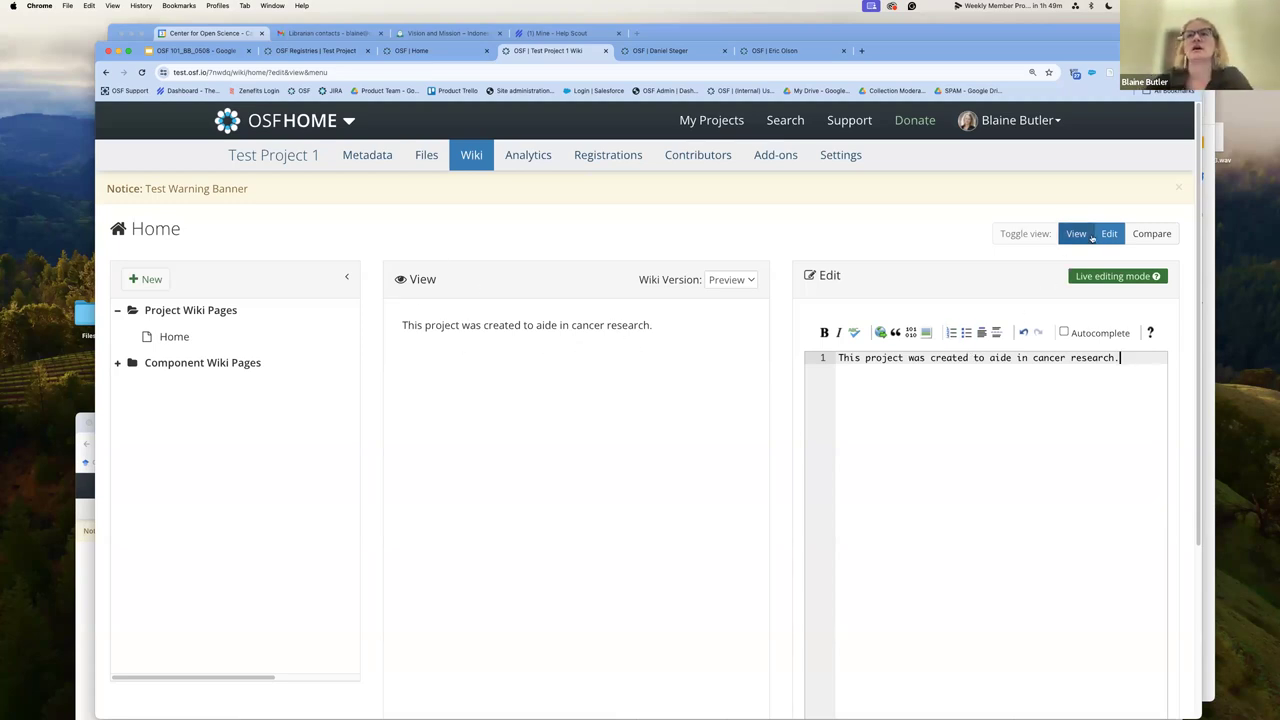
drag(1112, 60, 1115, 32)
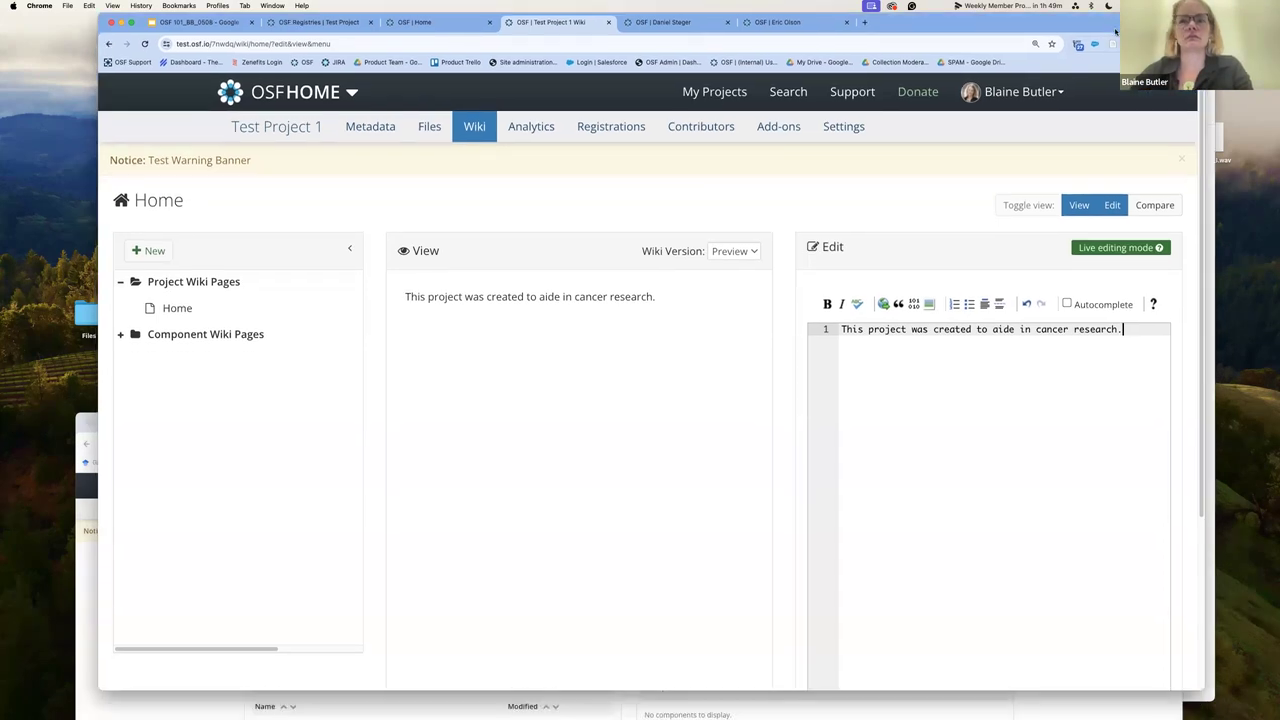
key(super+minus)
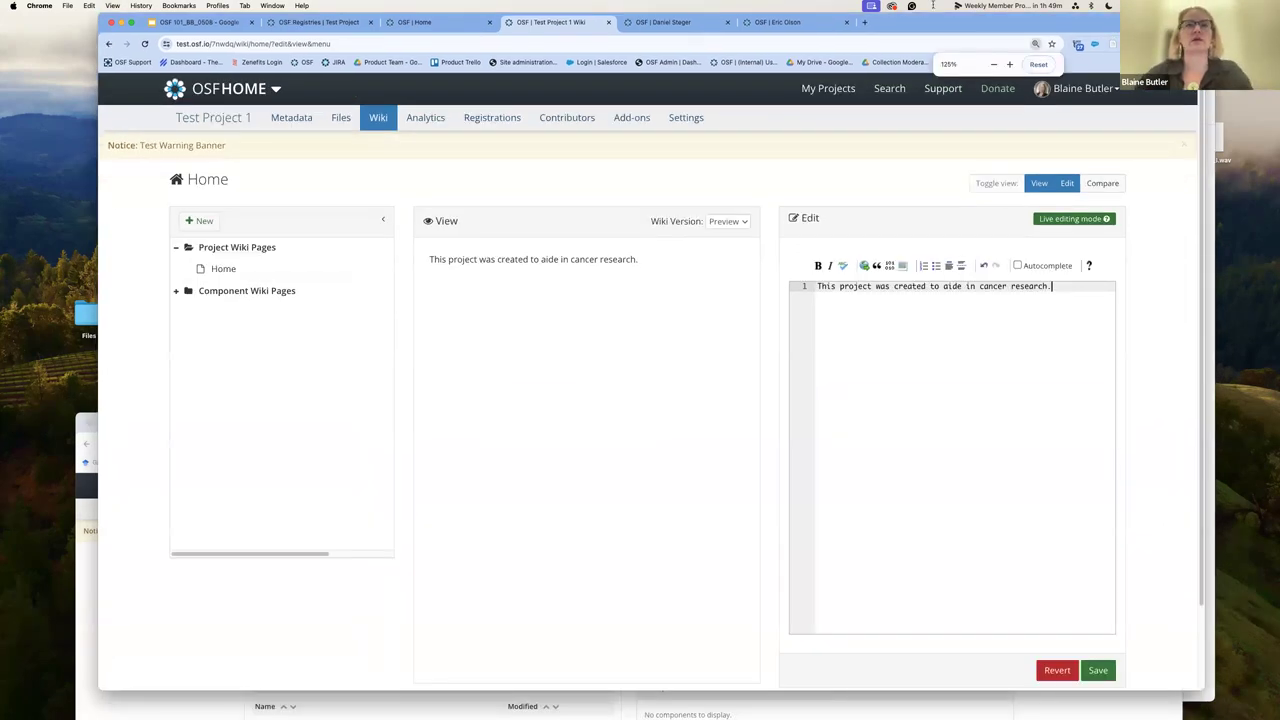
click(1107, 670)
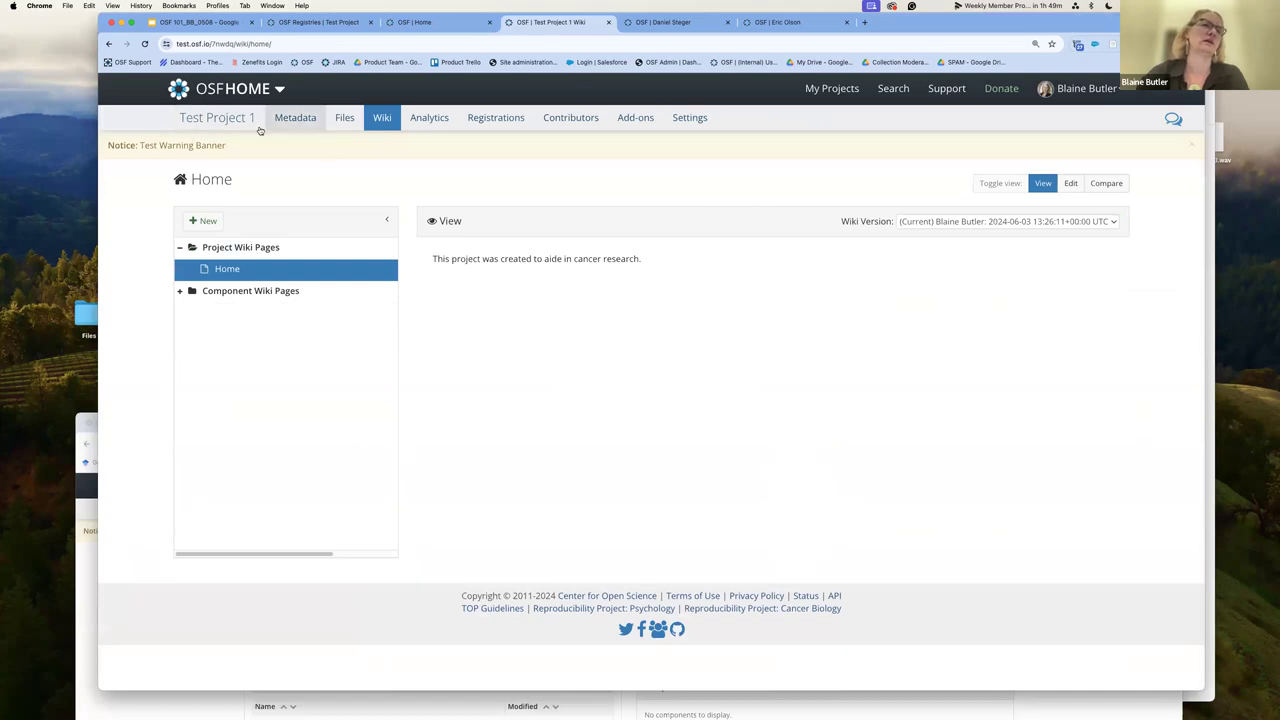
Append 'I'm editing this' on a new line of the Home wiki, save, and return to overview.
click(215, 122)
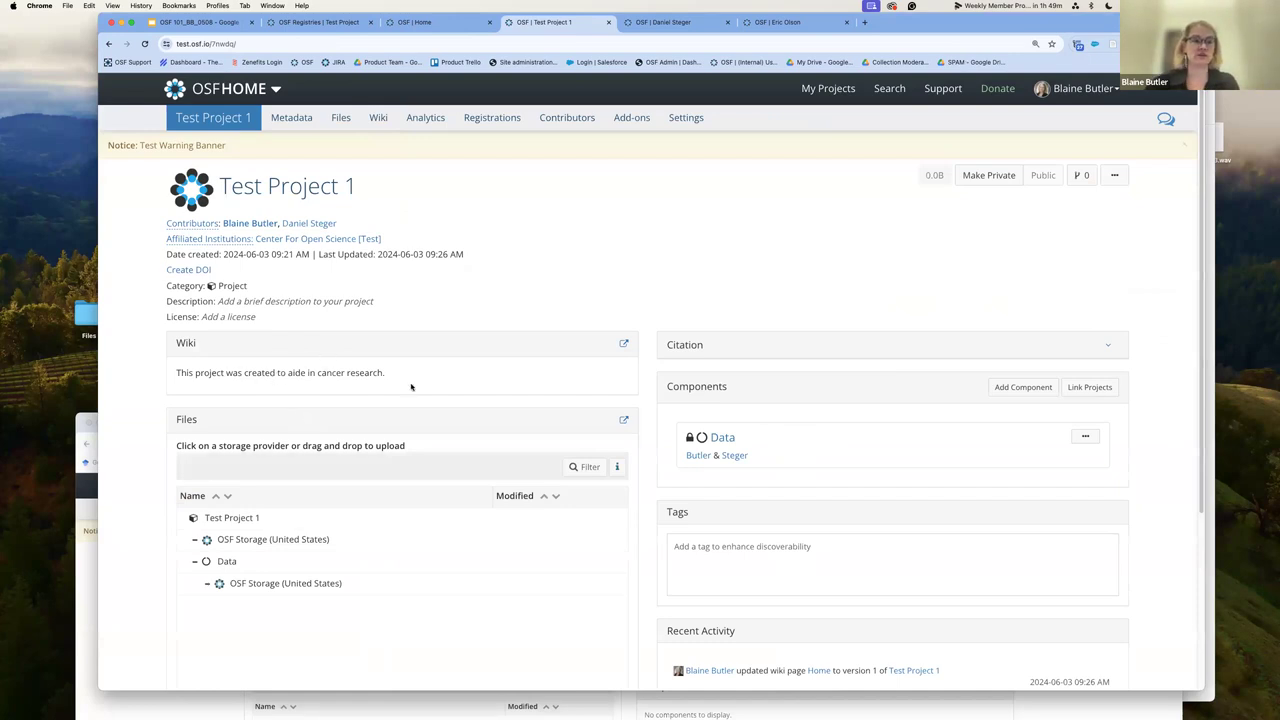
click(380, 118)
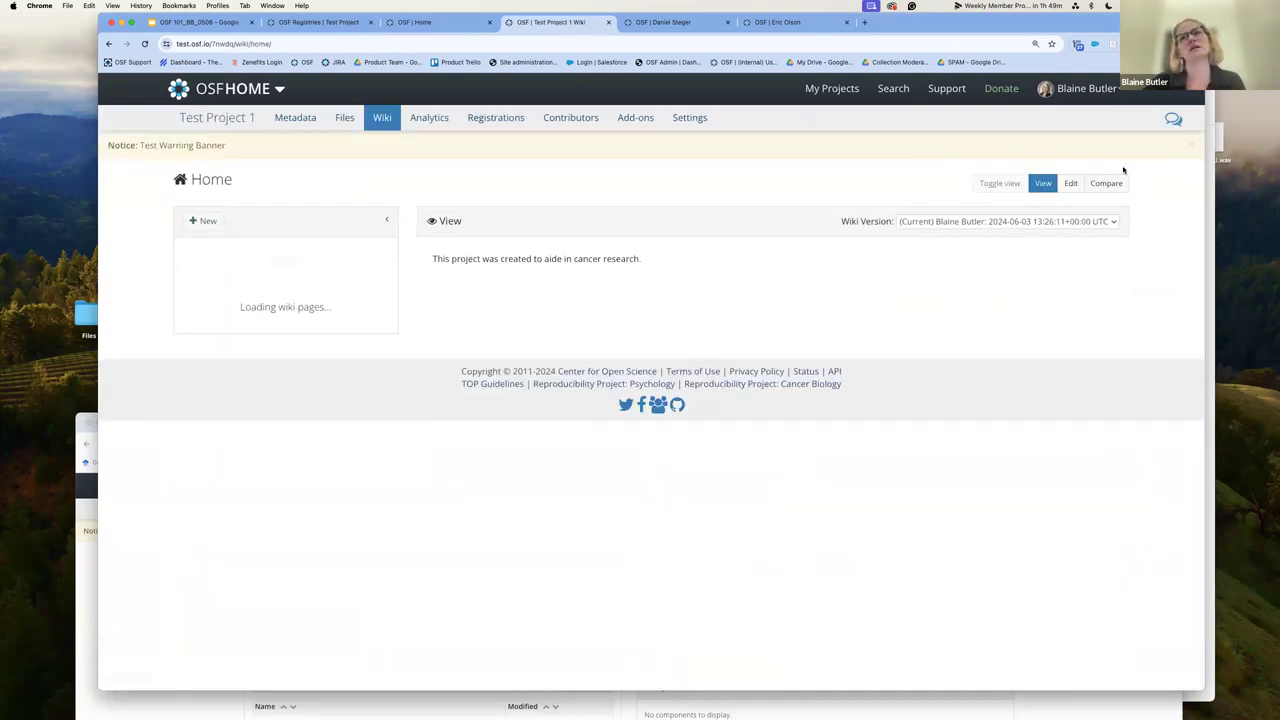
click(1070, 183)
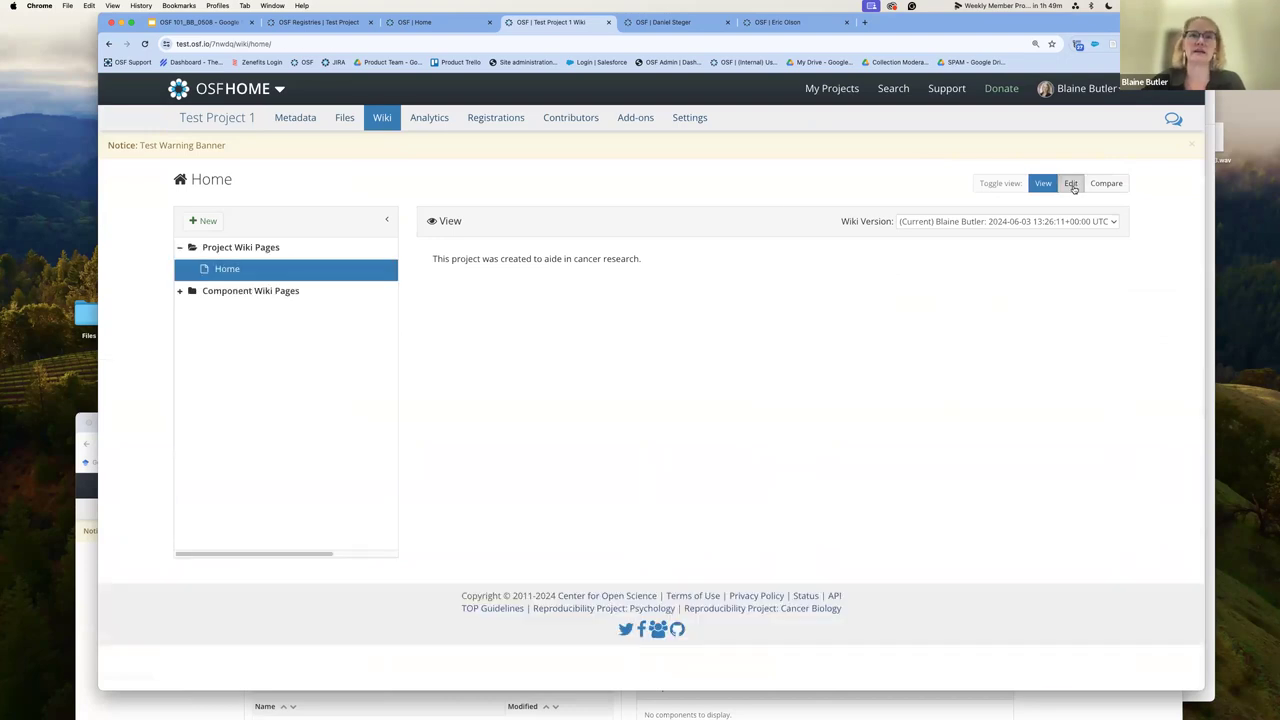
click(1060, 286)
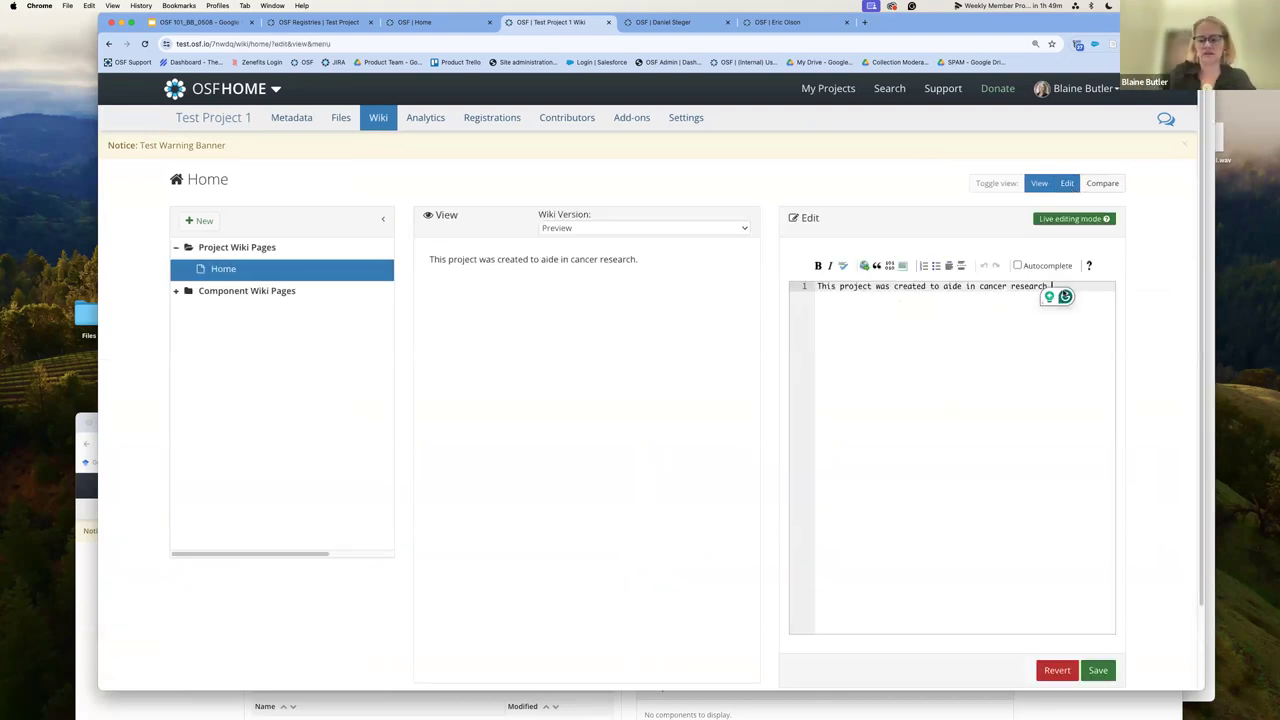
key(Return)
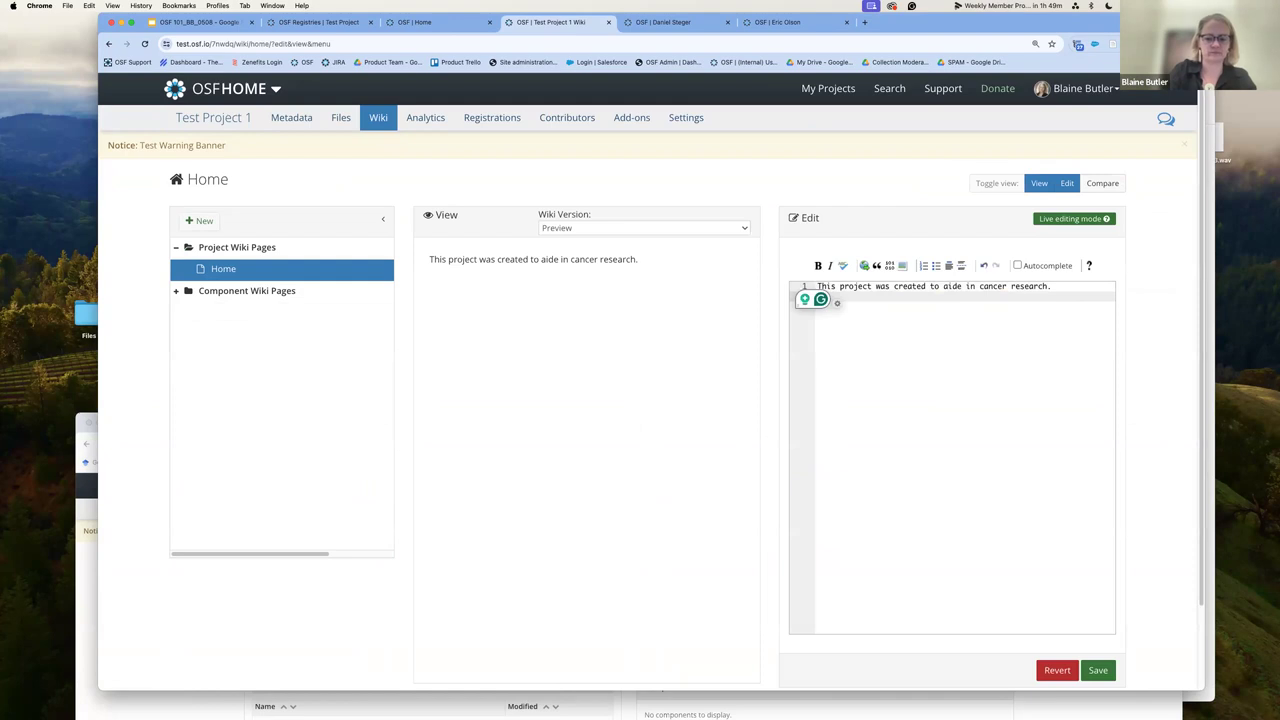
text(I'm editing )
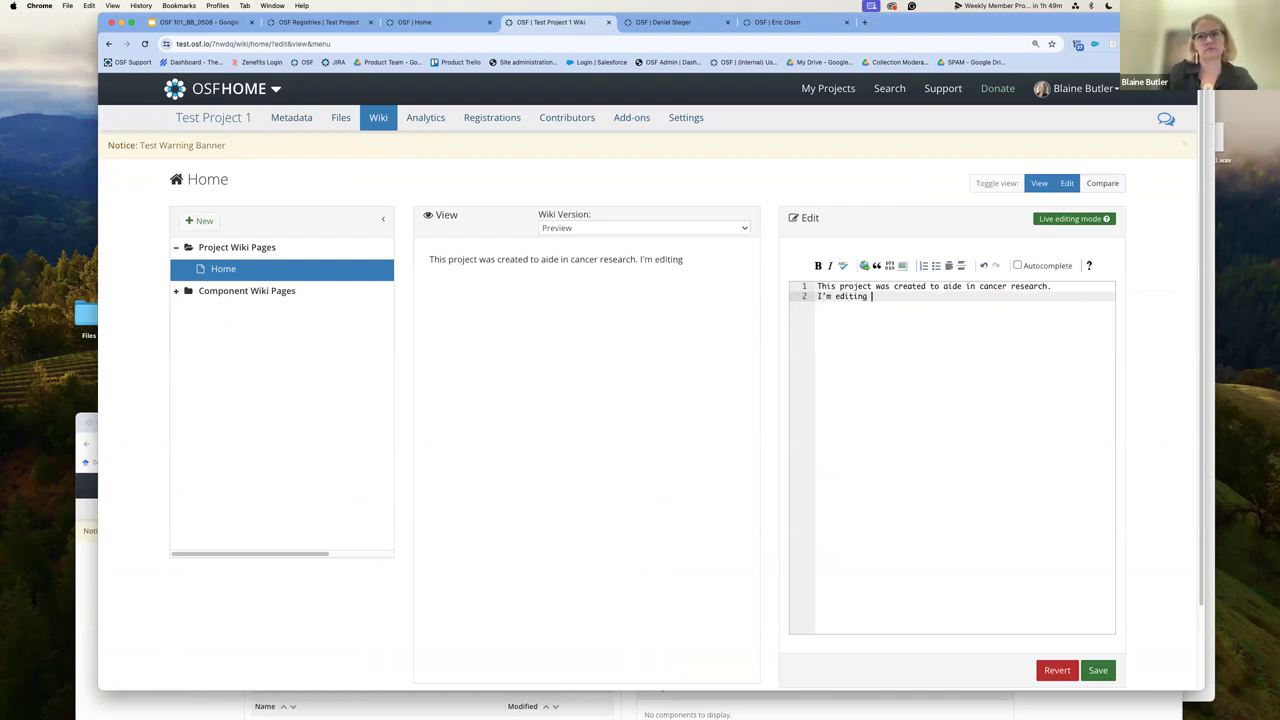
text(this)
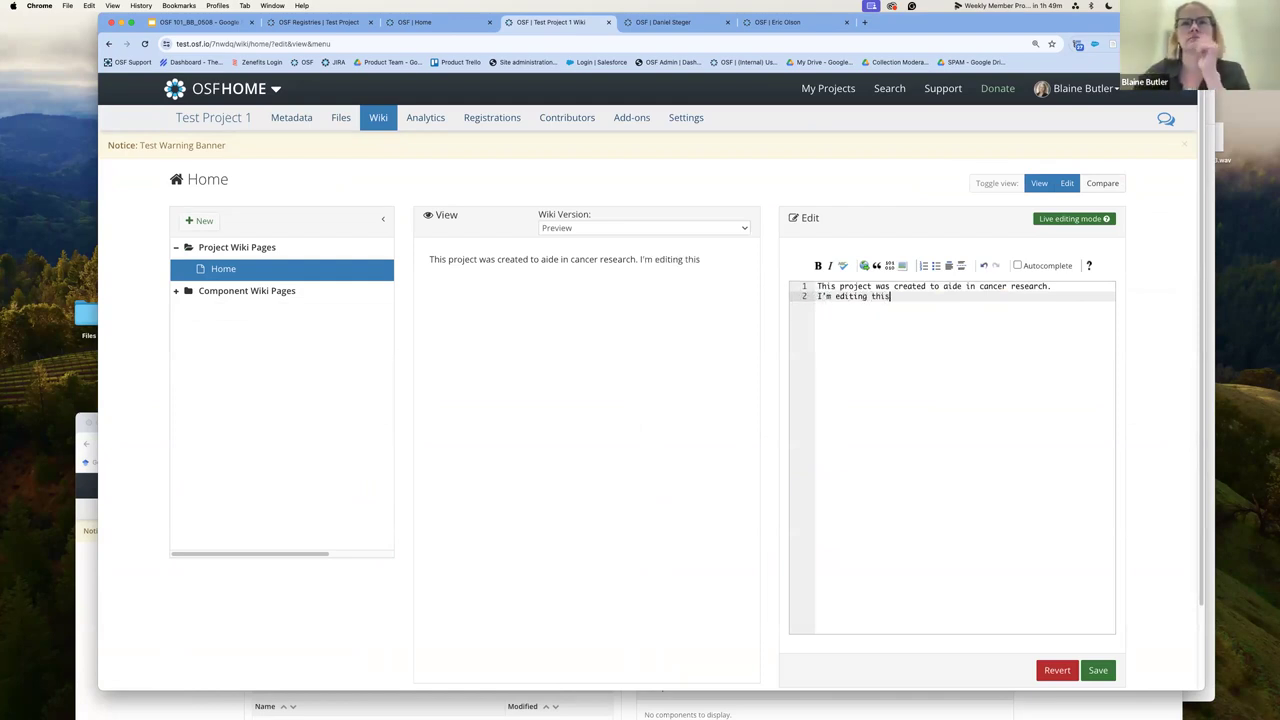
click(1098, 670)
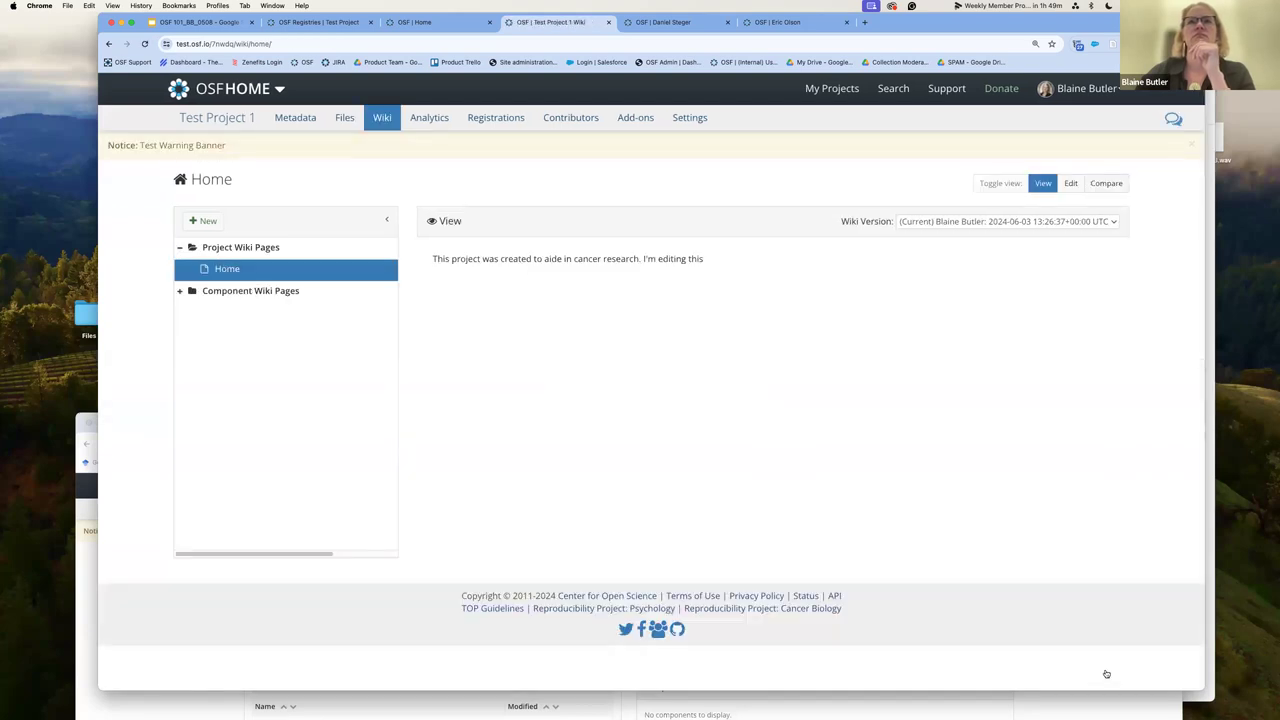
click(224, 122)
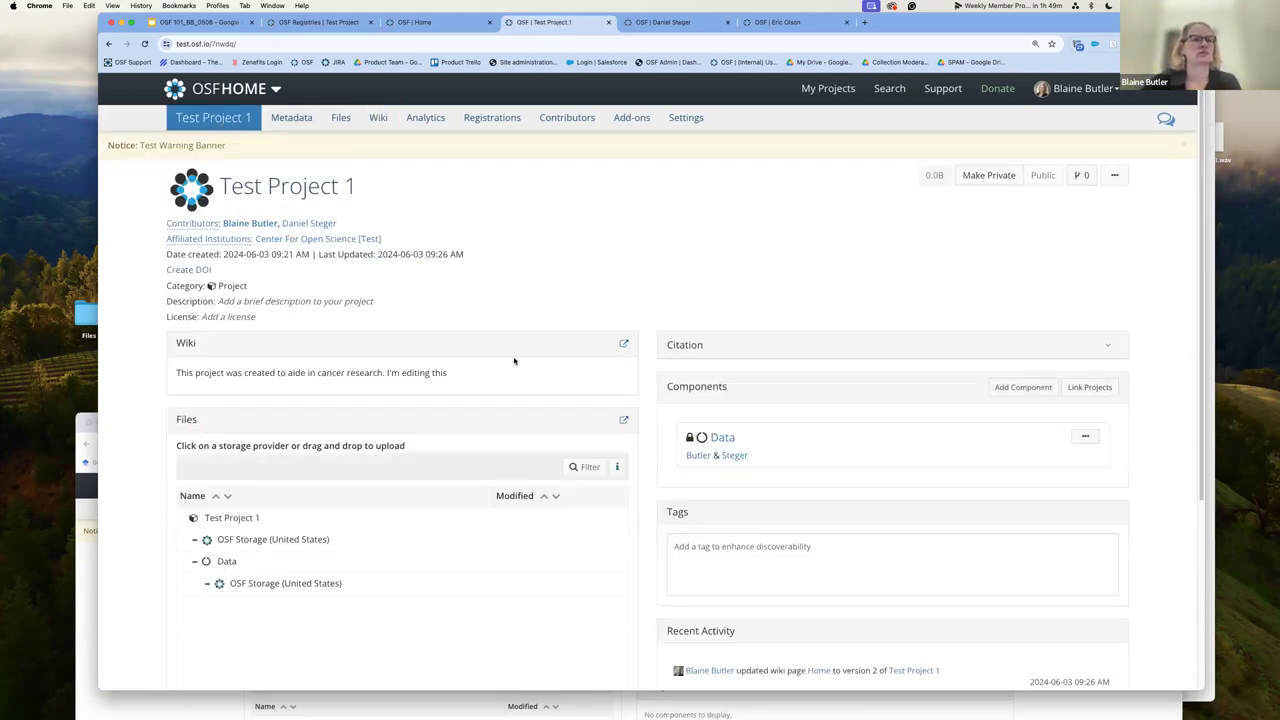
click(380, 118)
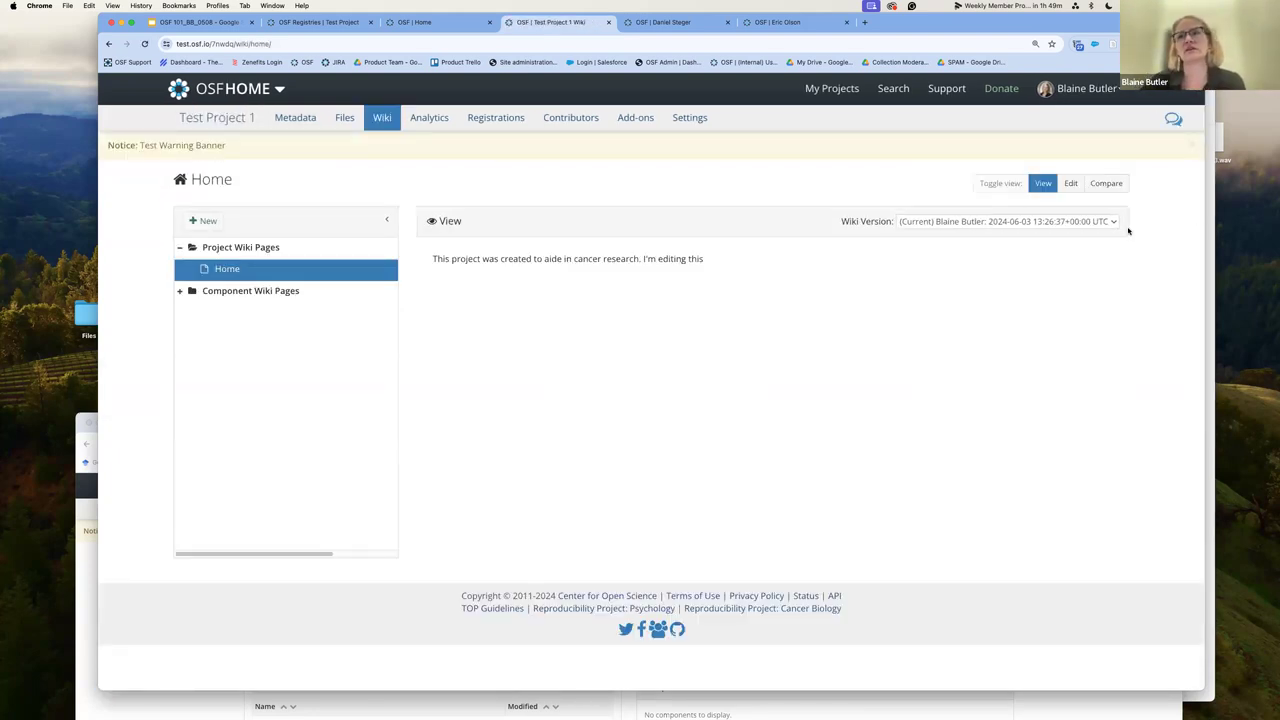
click(1114, 224)
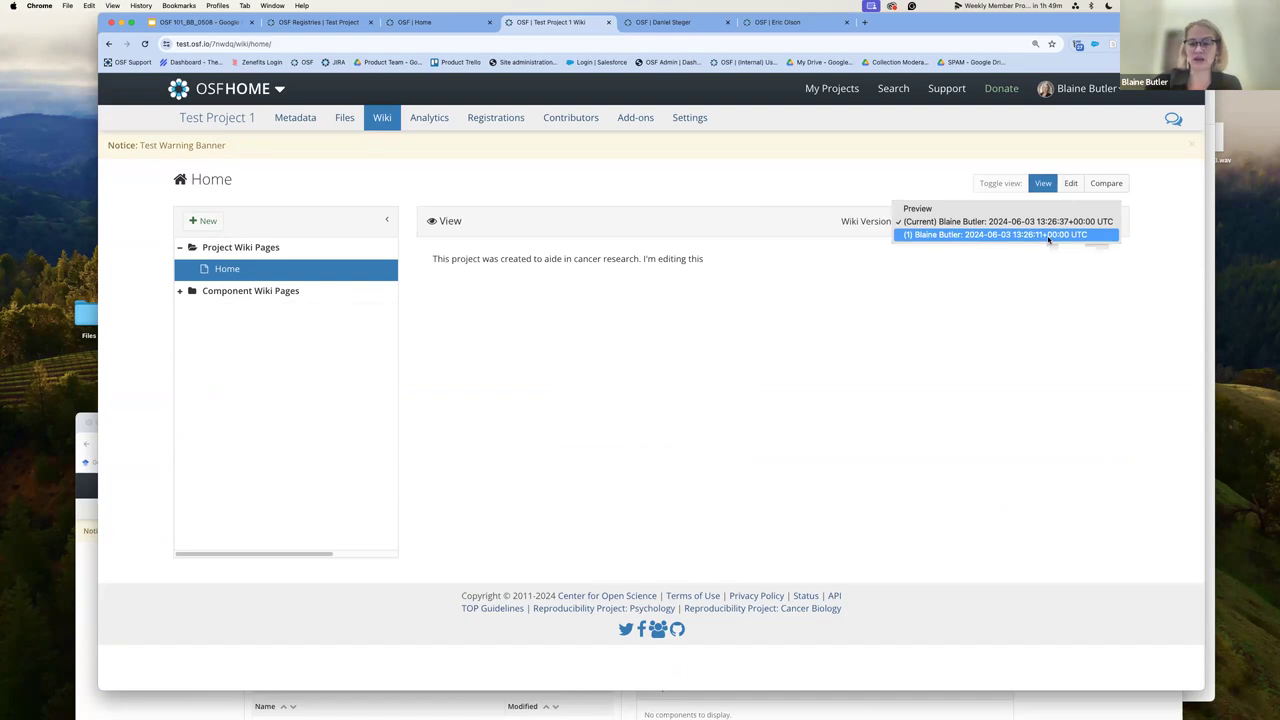
click(210, 118)
click(212, 119)
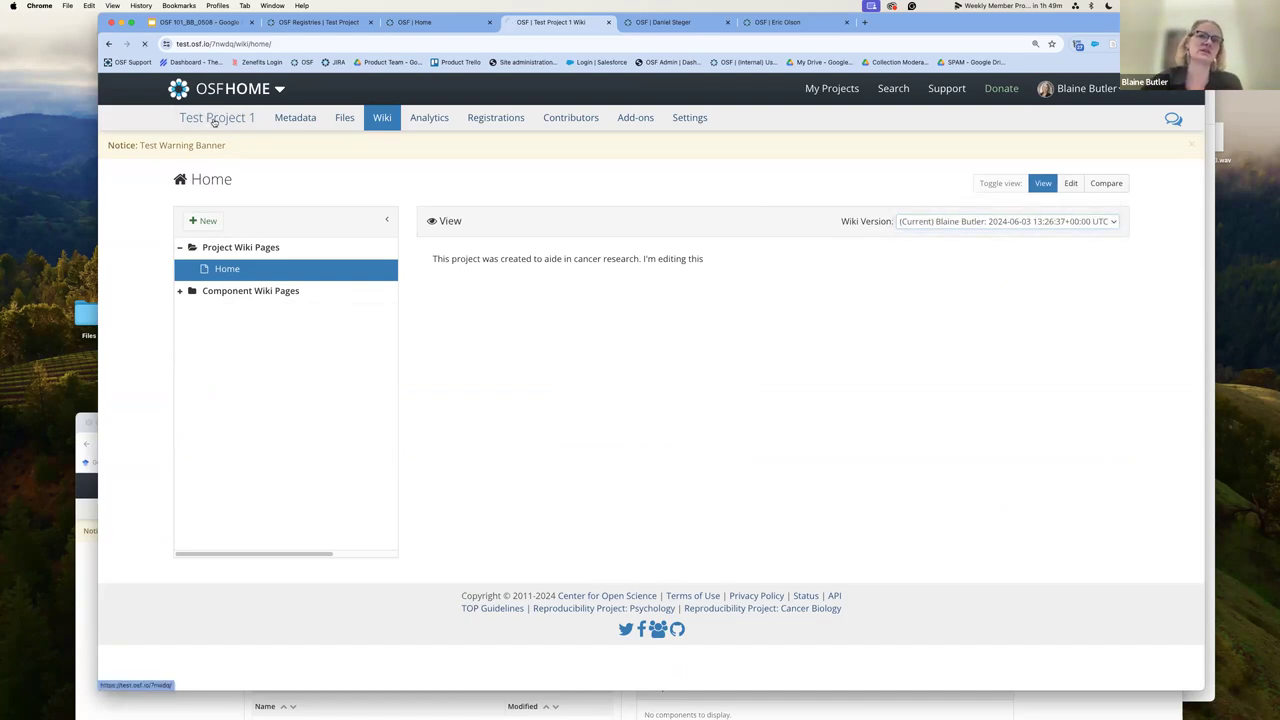
scroll(925, 451, down, 3)
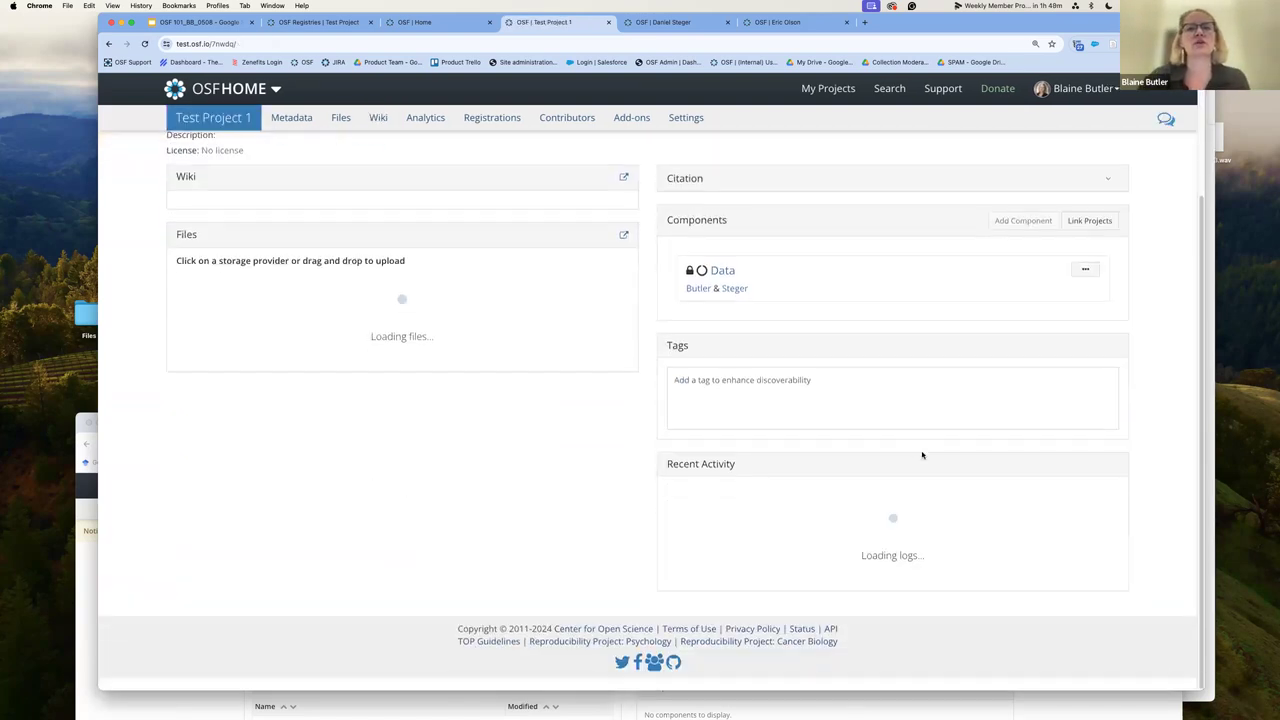
scroll(899, 450, down, 2)
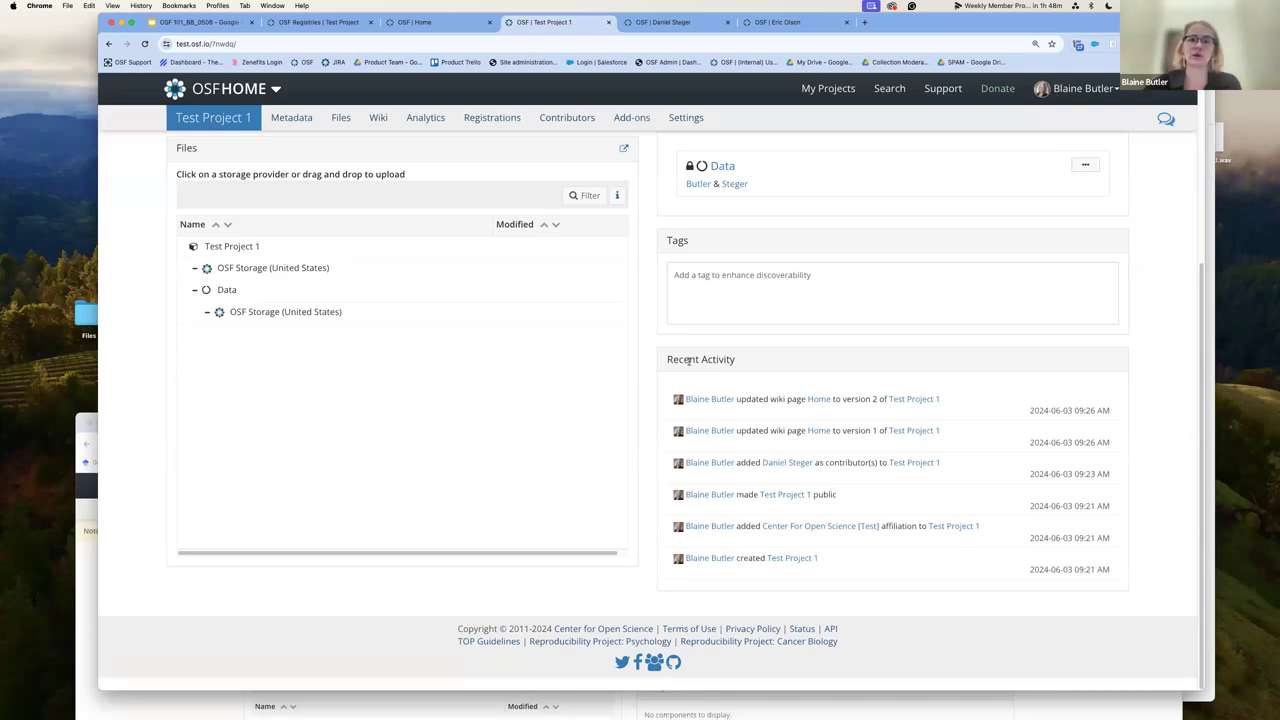
scroll(350, 327, up, 5)
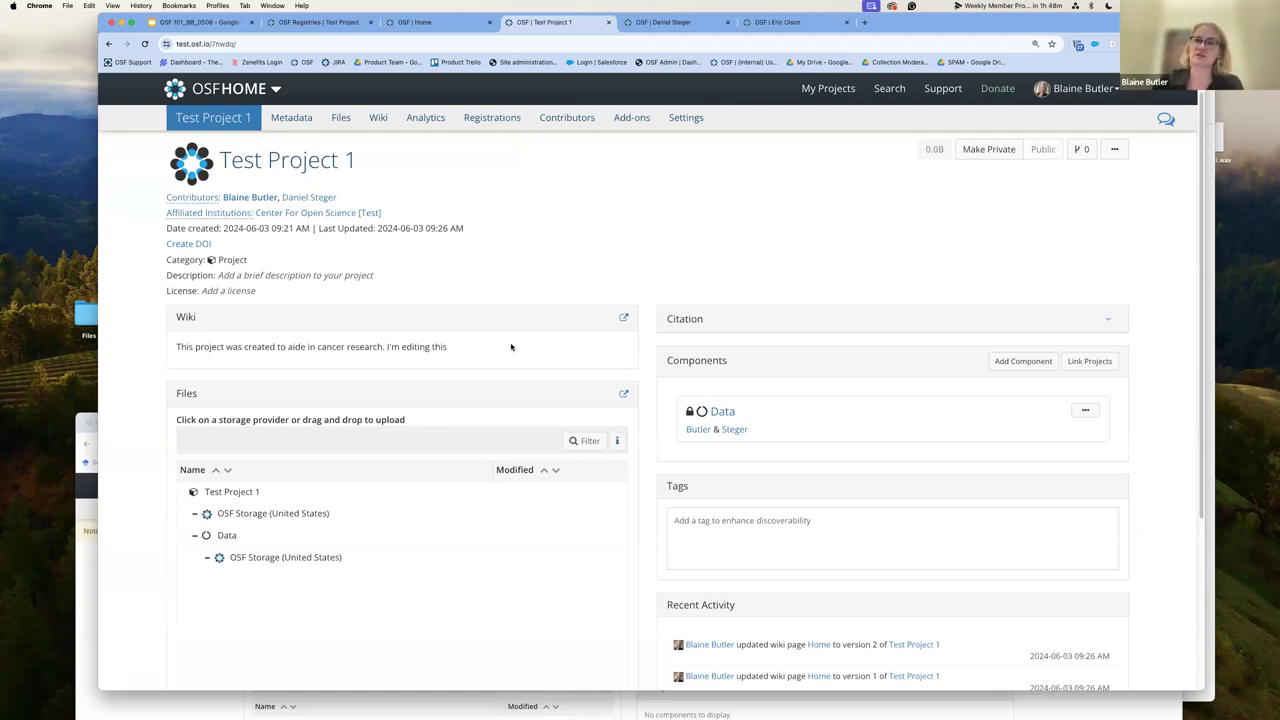
click(388, 121)
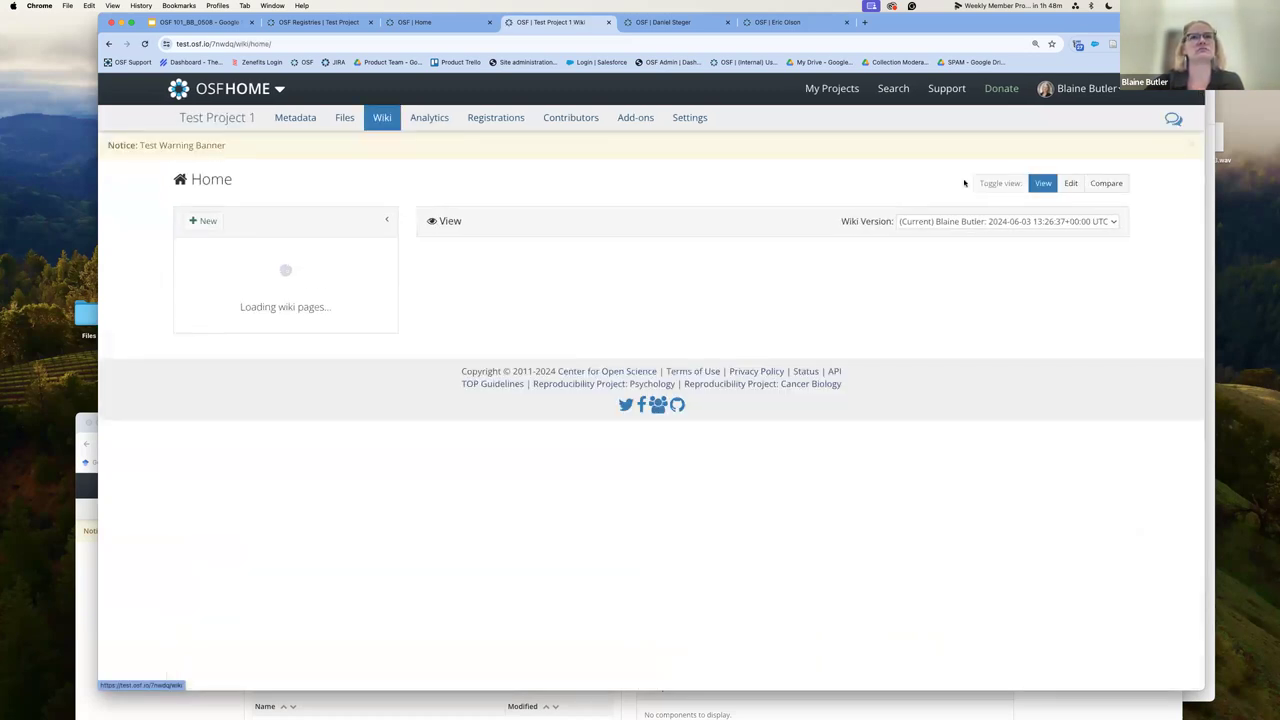
click(1116, 225)
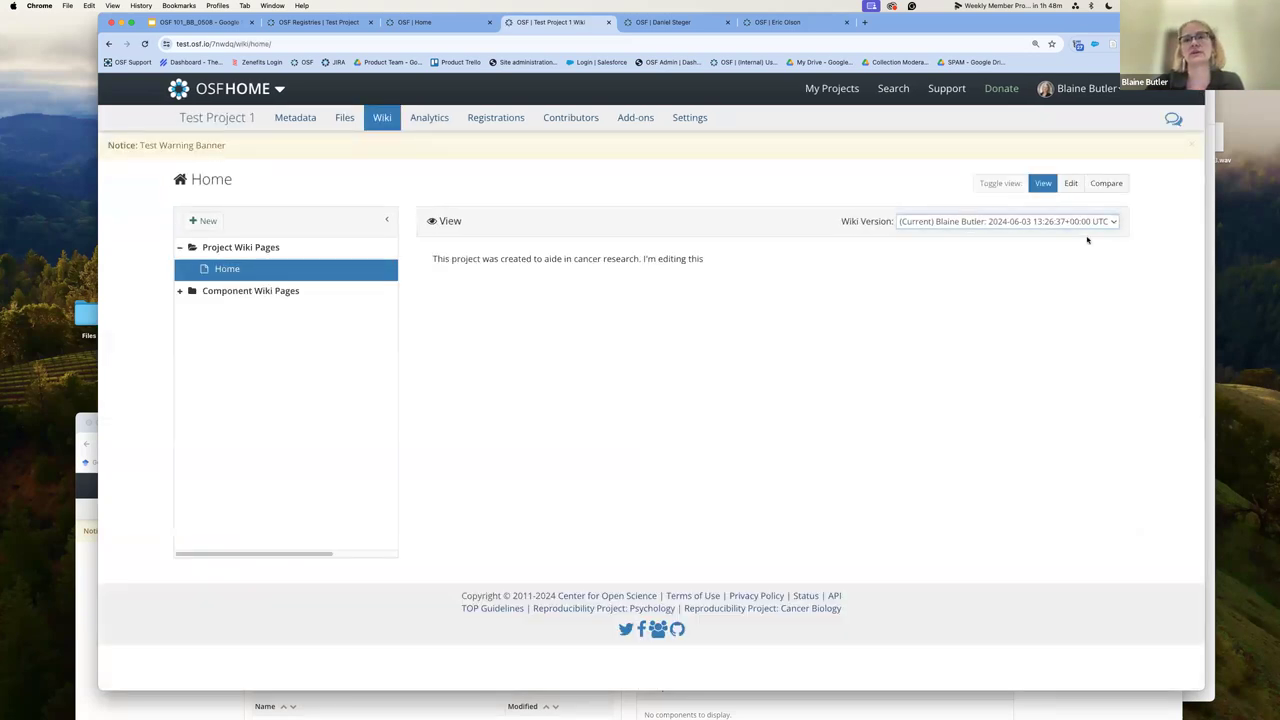
click(1088, 240)
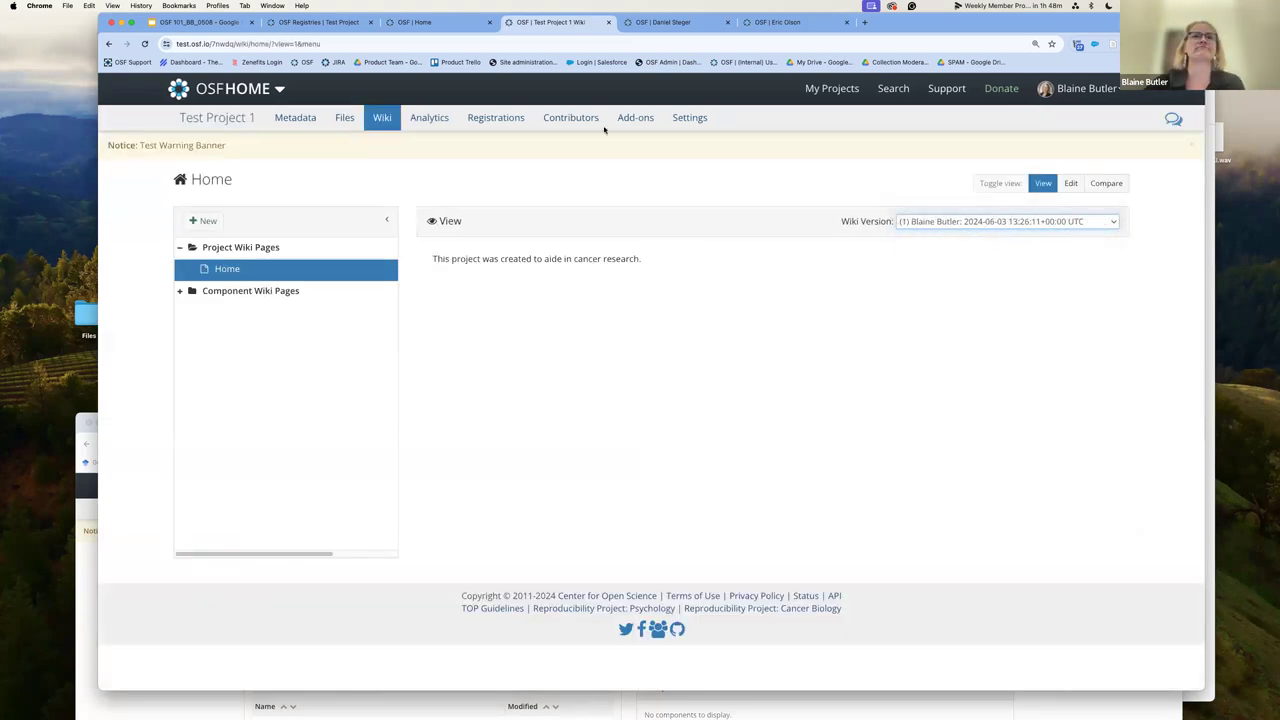
click(228, 124)
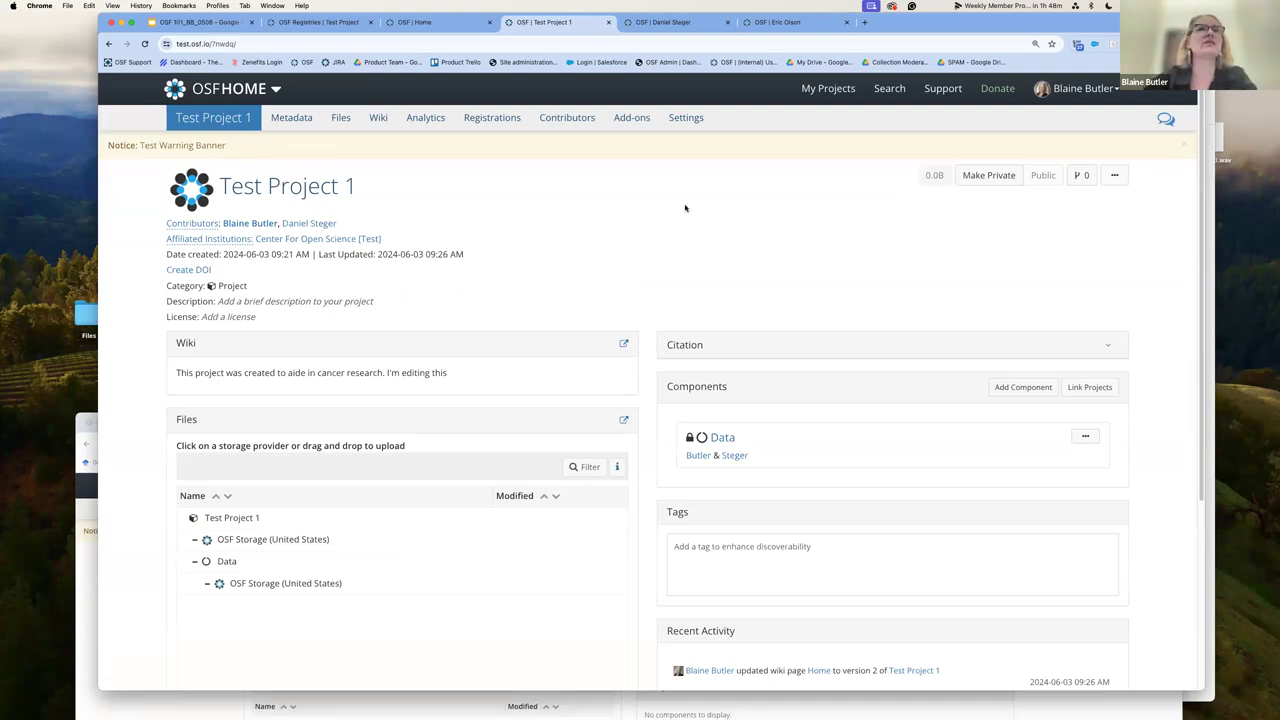
Drag StarWars3.wav from the desktop into the Data component's OSF Storage.
drag(990, 22, 931, 25)
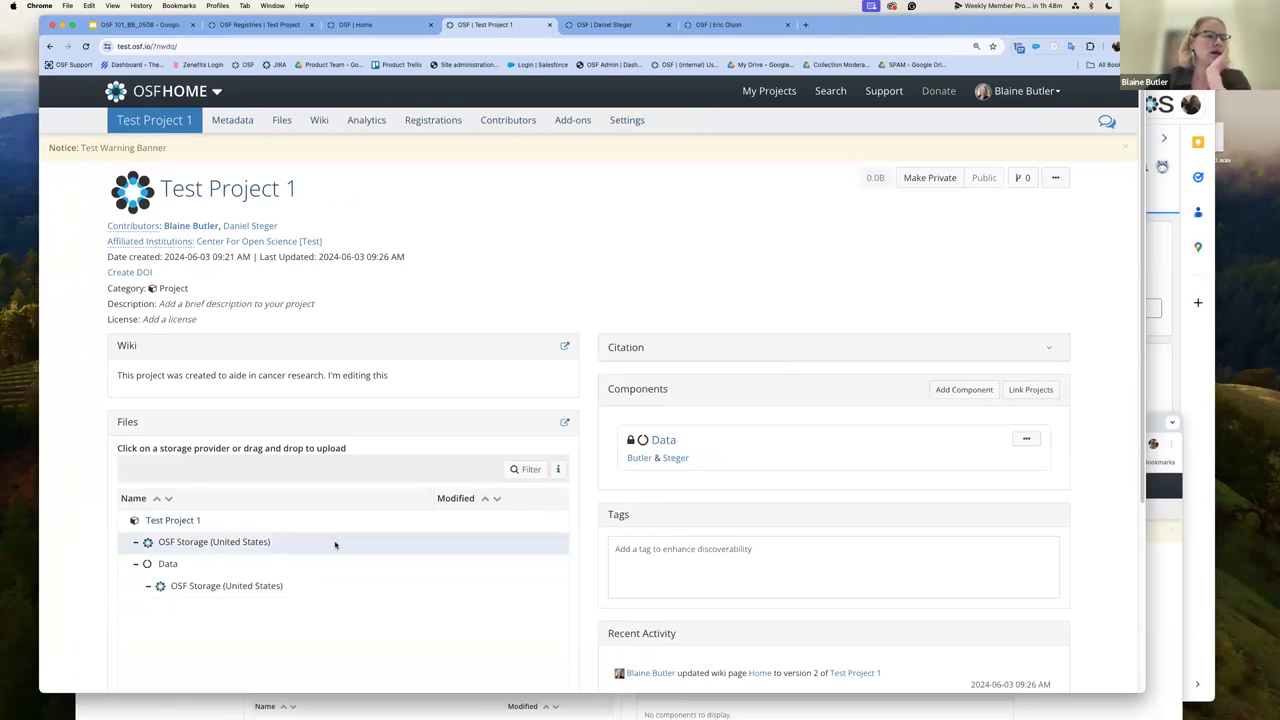
click(236, 587)
click(238, 541)
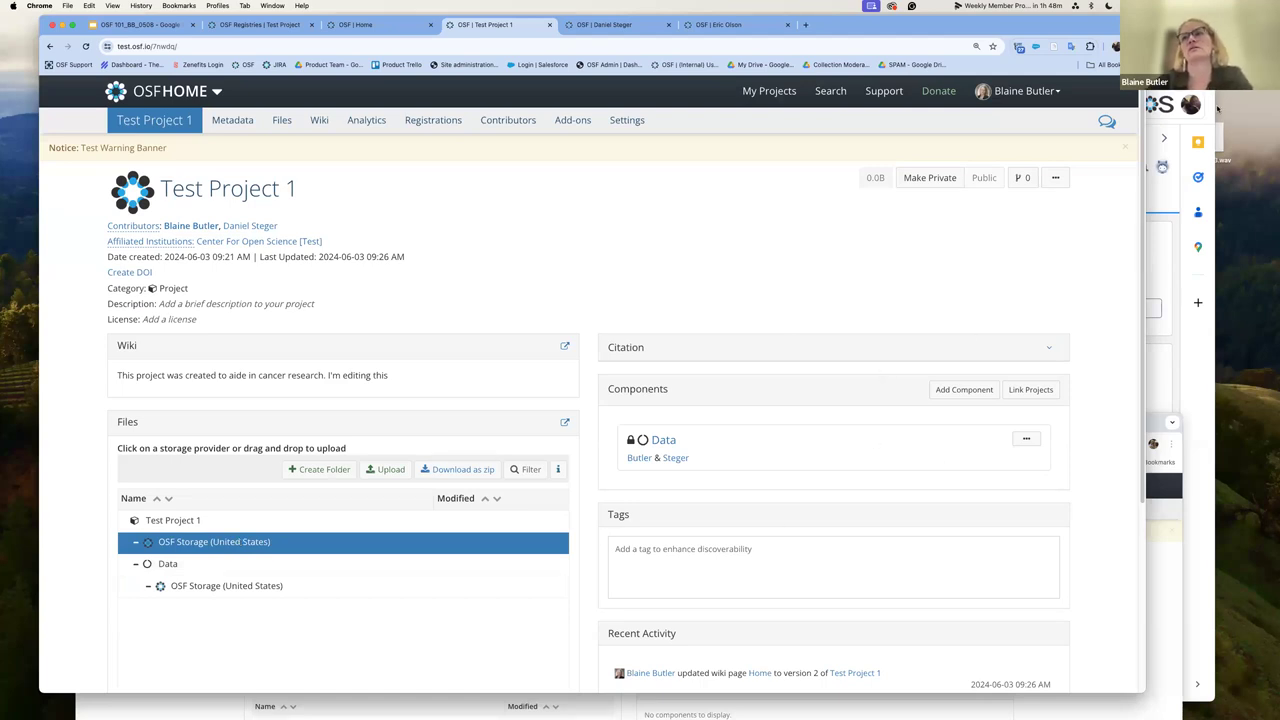
click(1248, 136)
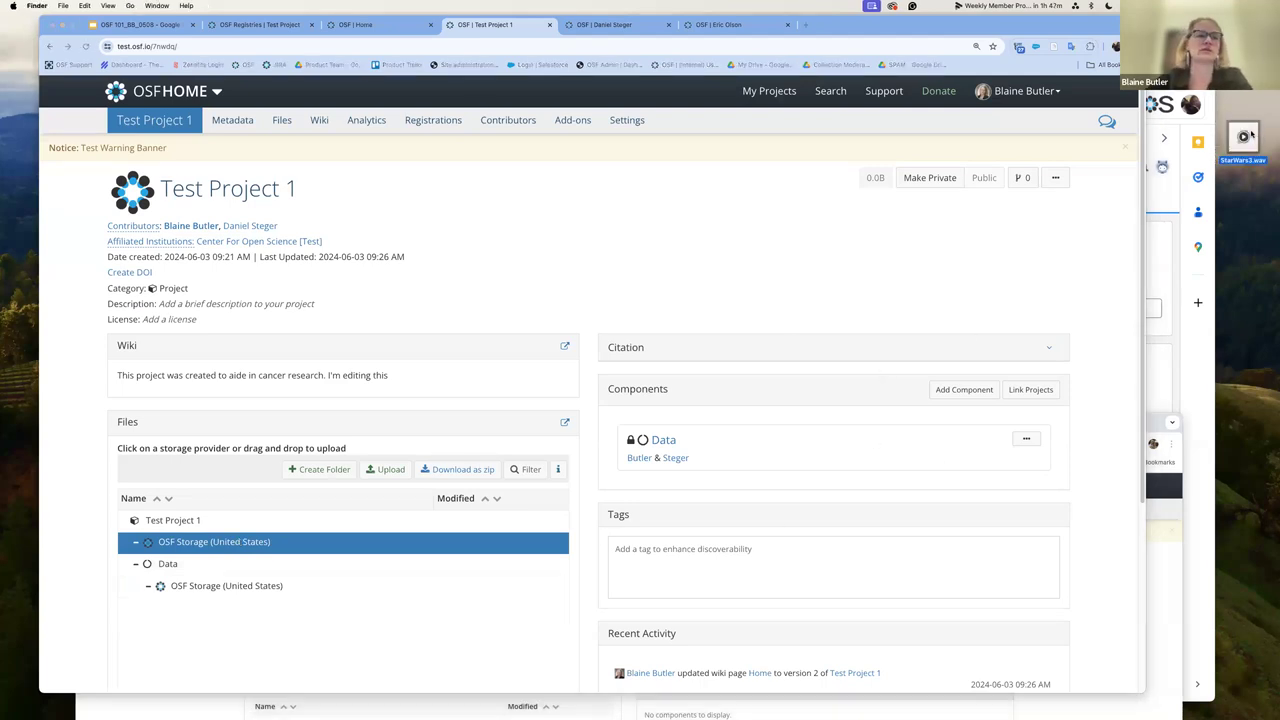
drag(1250, 136, 186, 515)
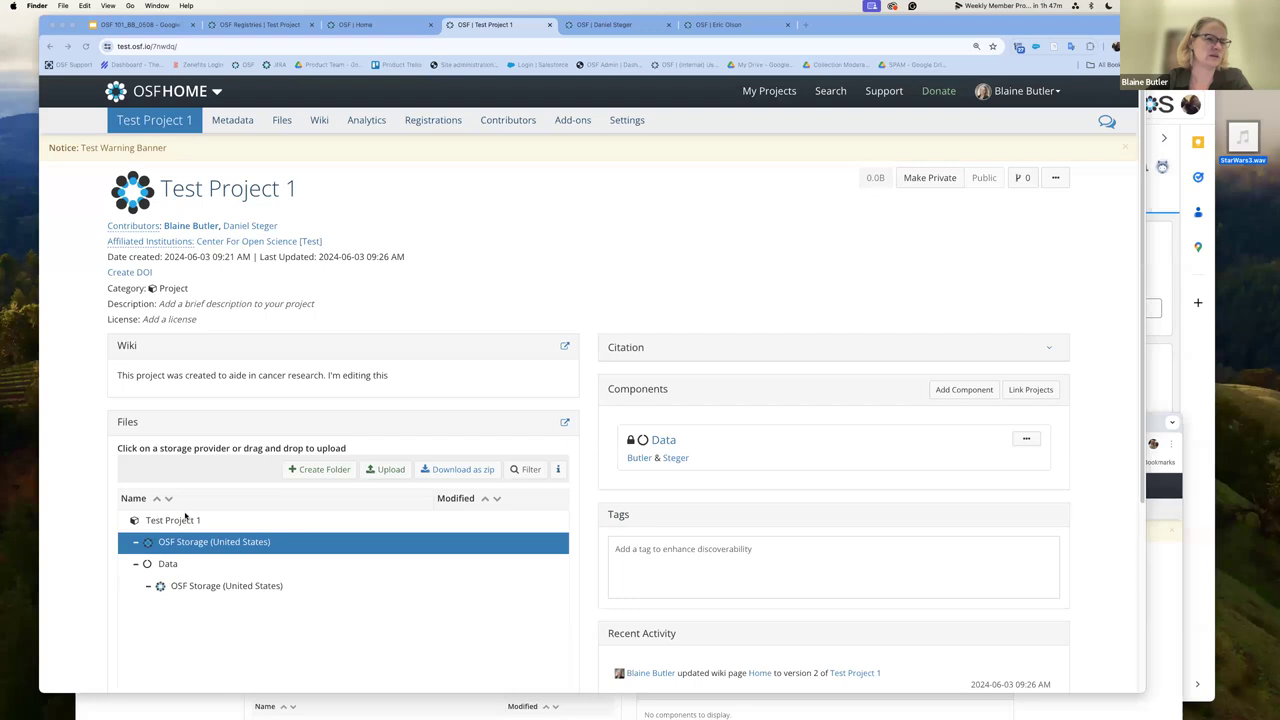
drag(1248, 133, 197, 585)
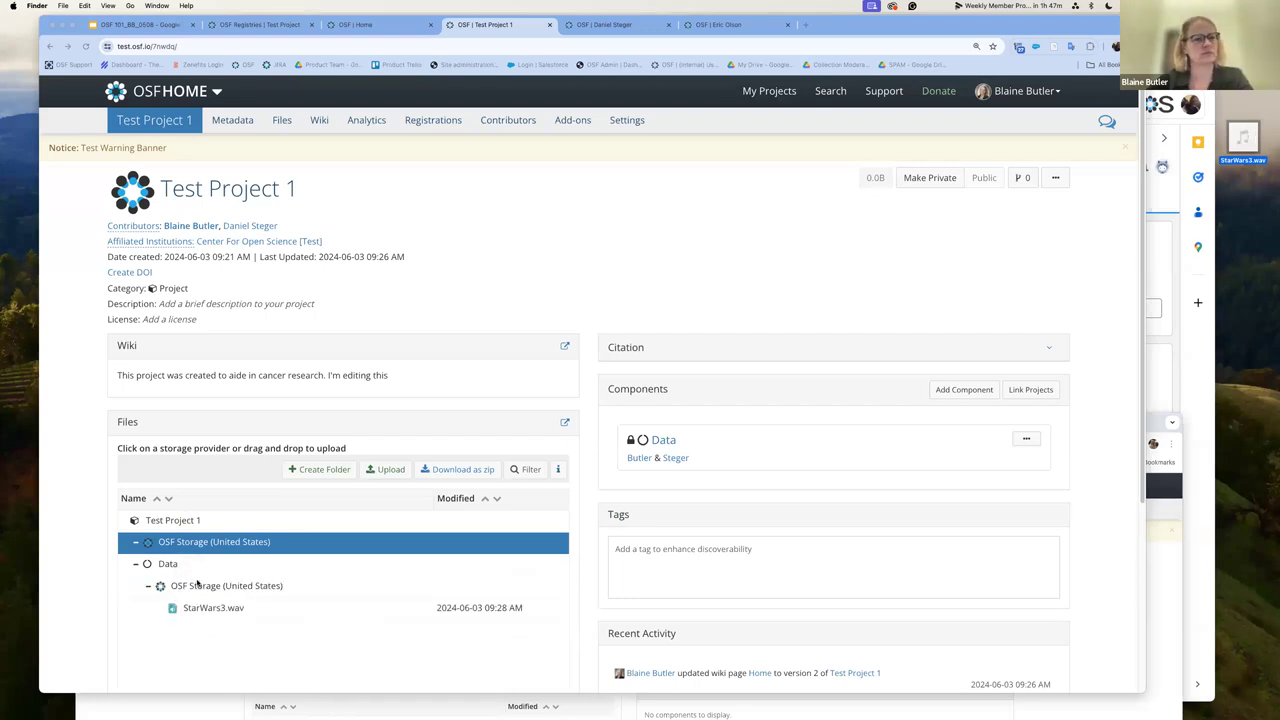
scroll(197, 585, down, 2)
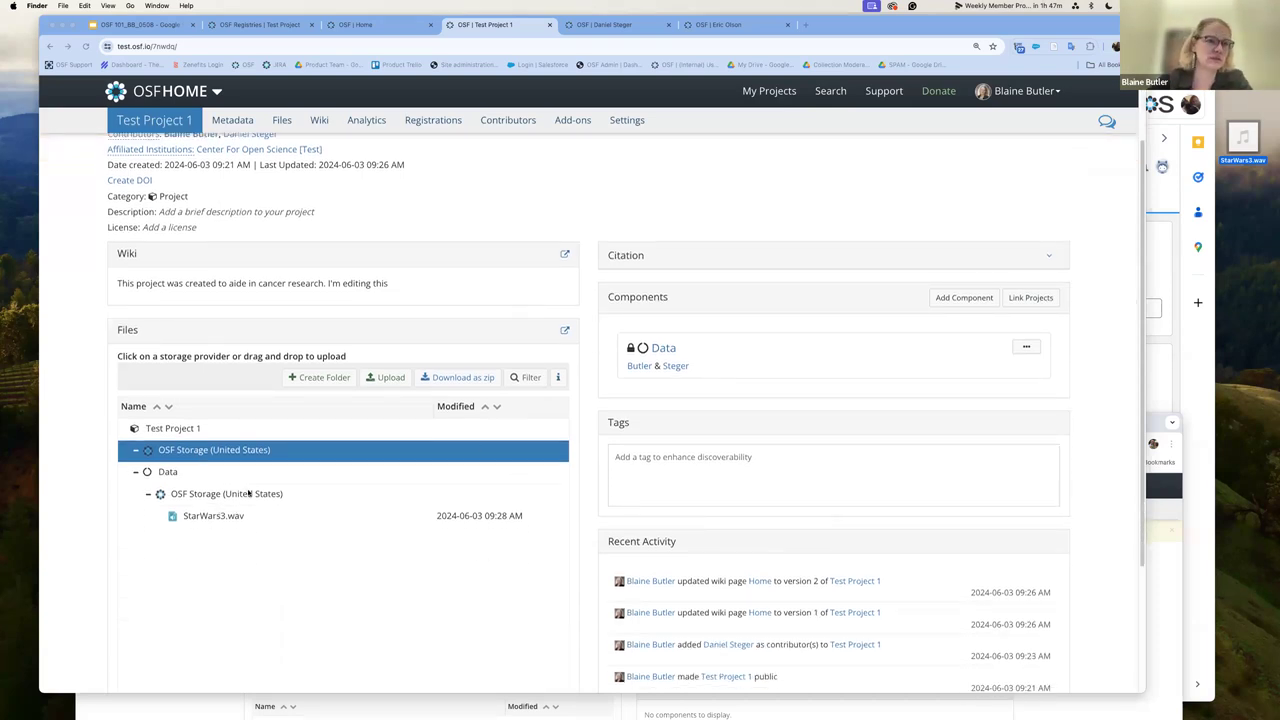
Upload 'Lorem ipsum dolor sit amet.pdf' into the project's own OSF Storage.
click(388, 377)
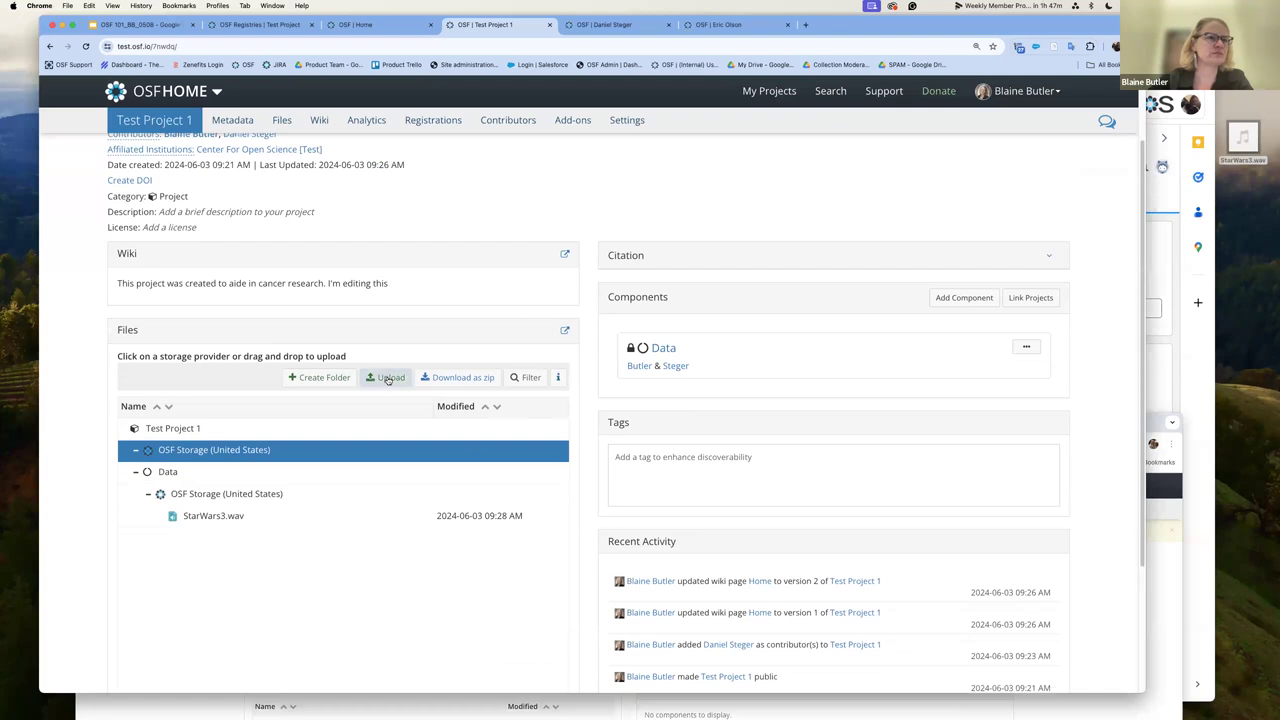
click(388, 378)
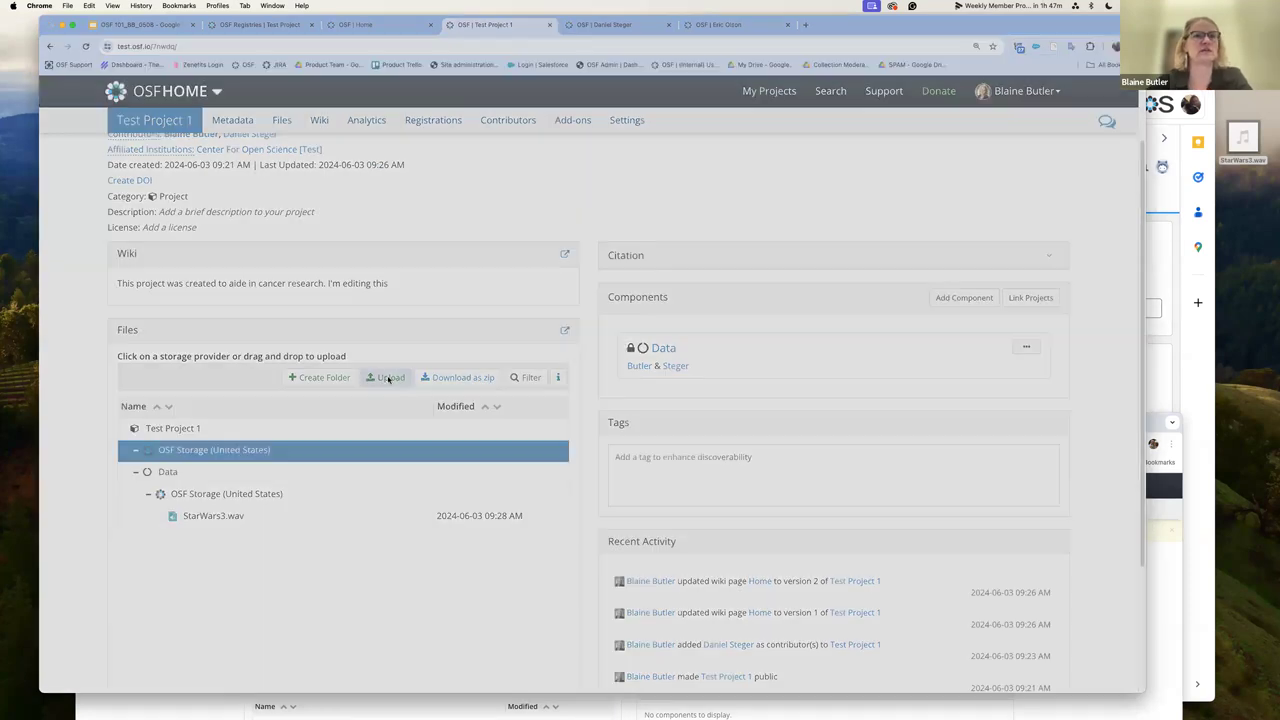
scroll(552, 335, down, 5)
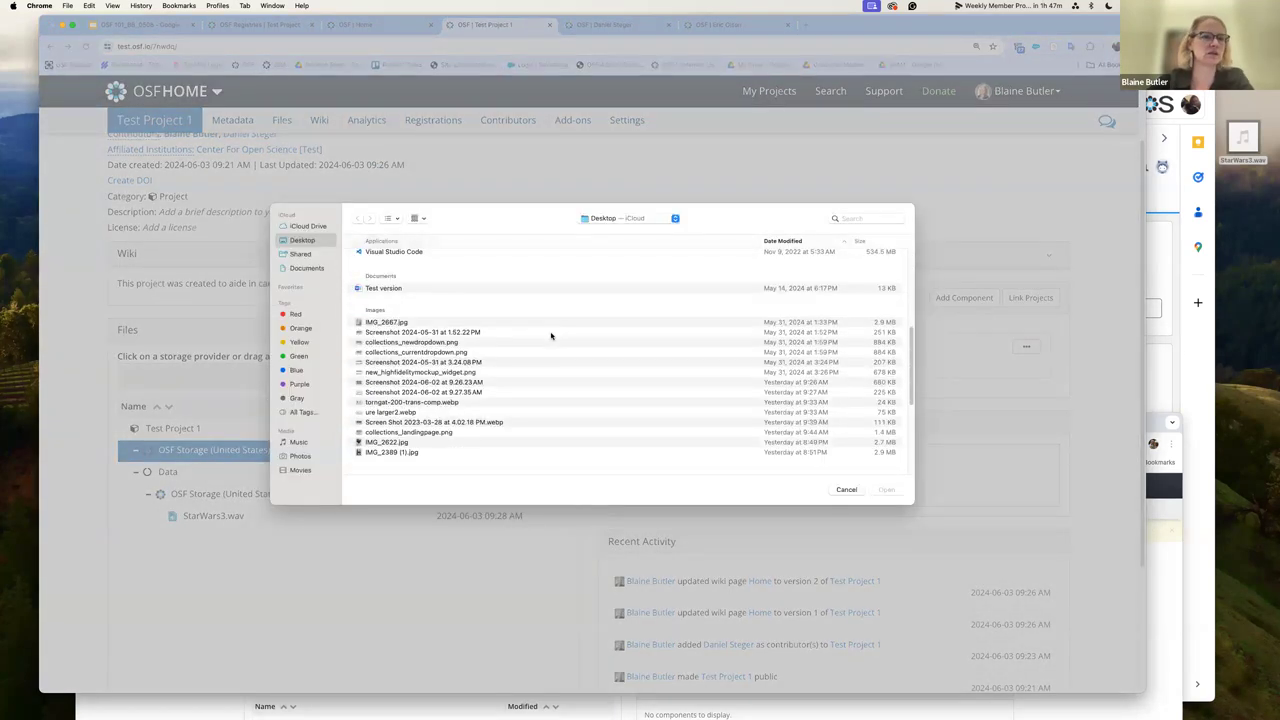
scroll(450, 357, down, 5)
scroll(421, 265, up, 2)
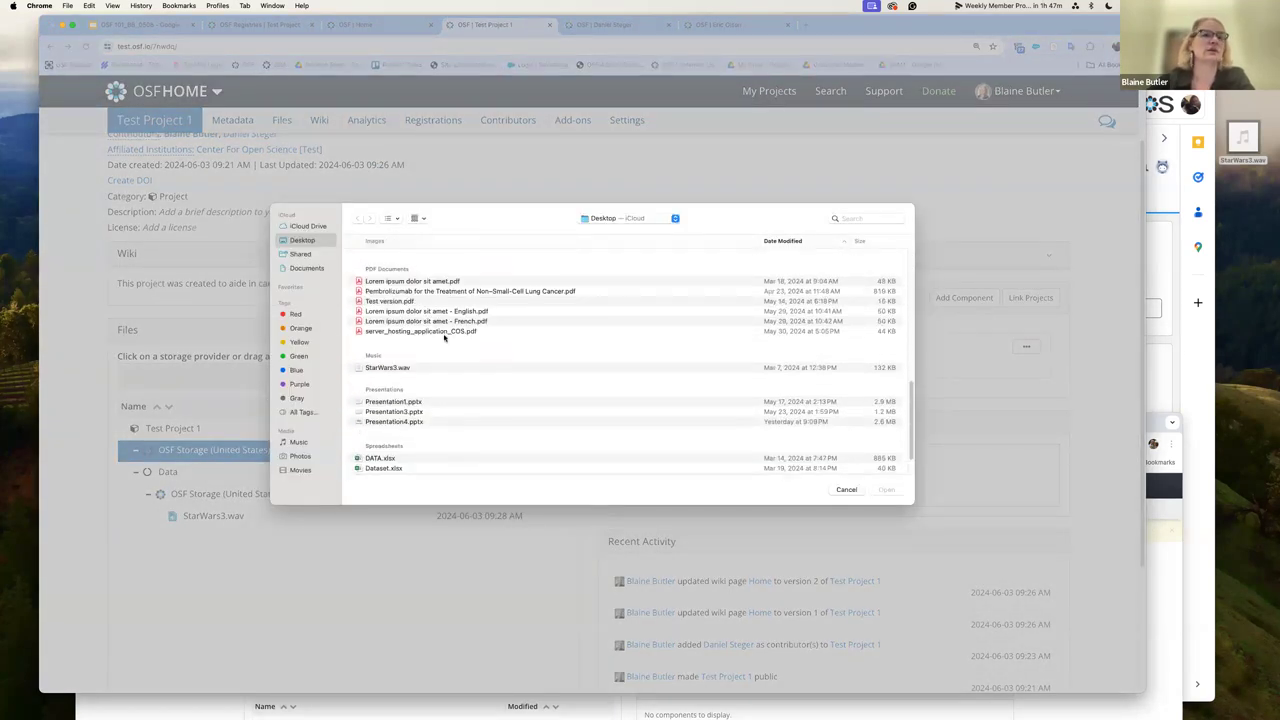
click(425, 282)
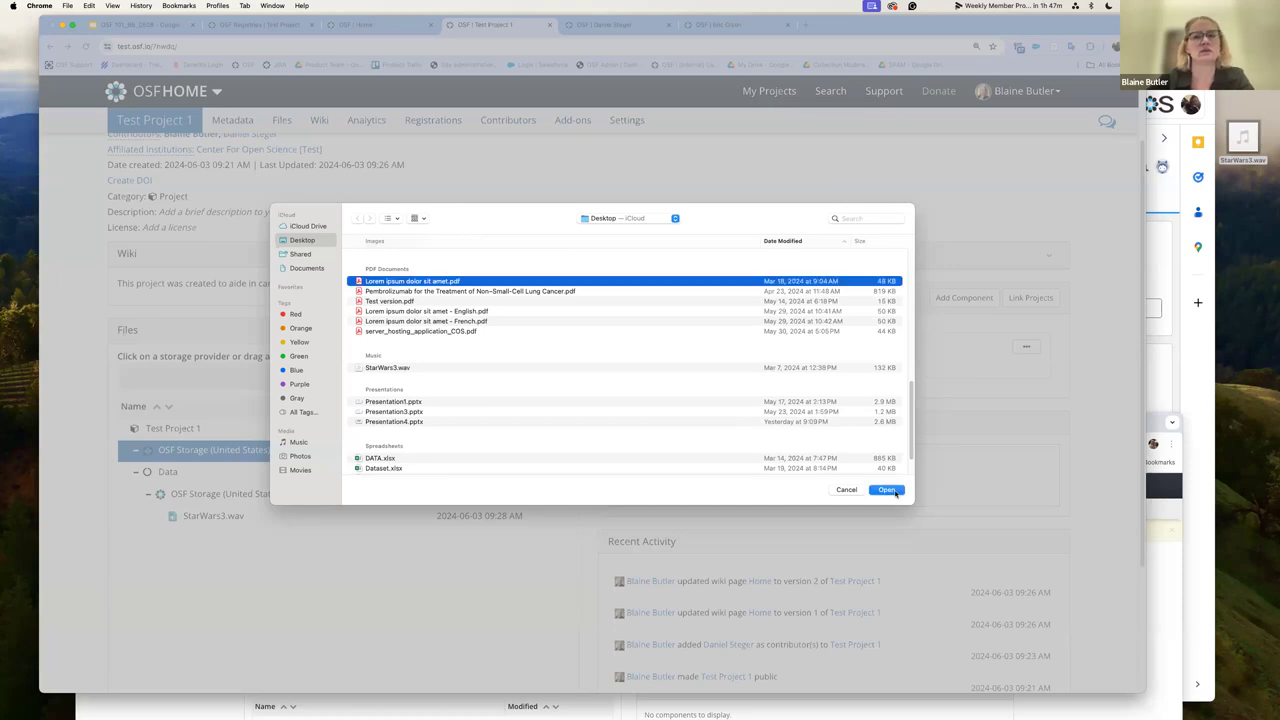
click(895, 492)
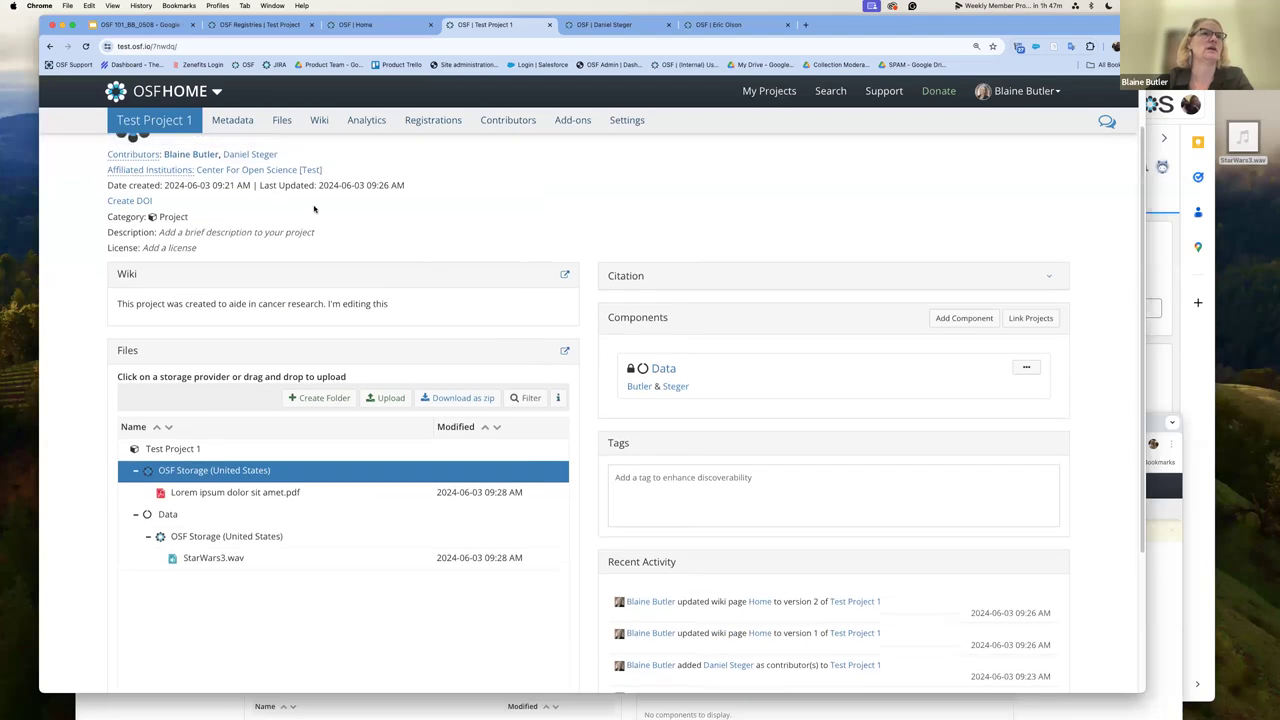
Upload StarWars3.wav into the project's OSF Storage from the files page.
click(283, 120)
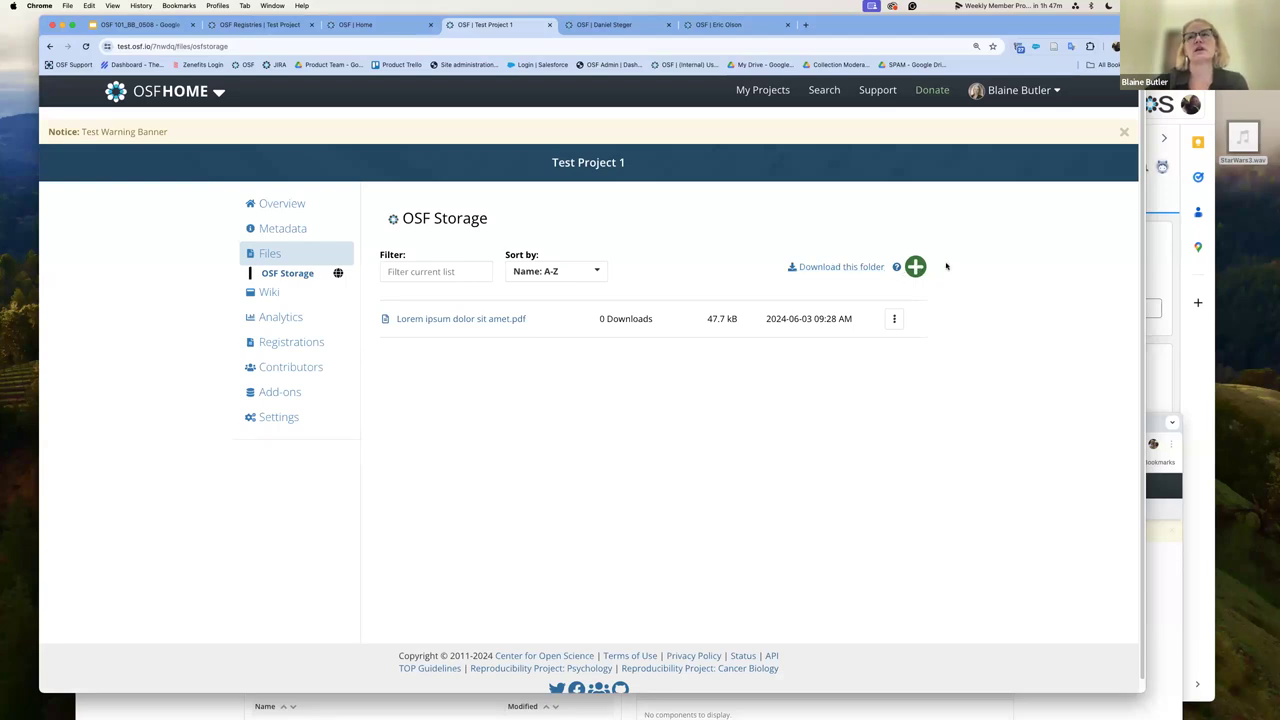
drag(1243, 138, 470, 330)
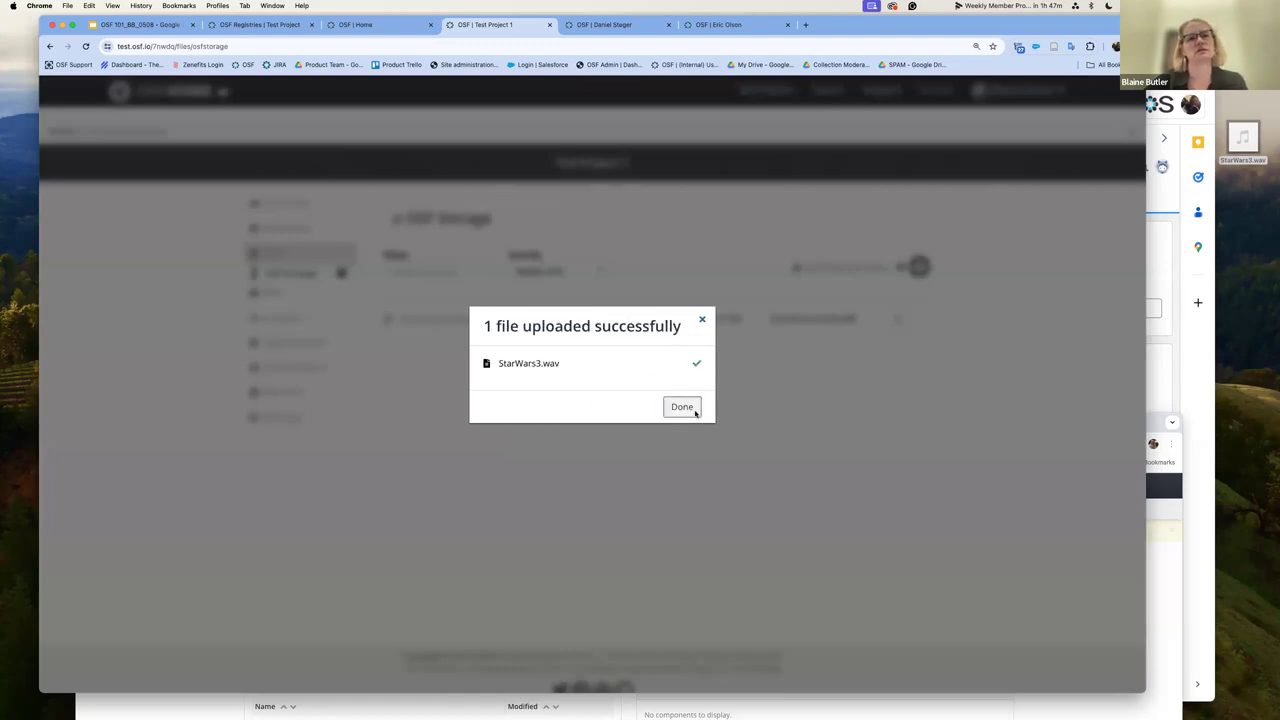
click(692, 410)
Upload IMG_2622.jpg from the computer into OSF Storage.
click(916, 267)
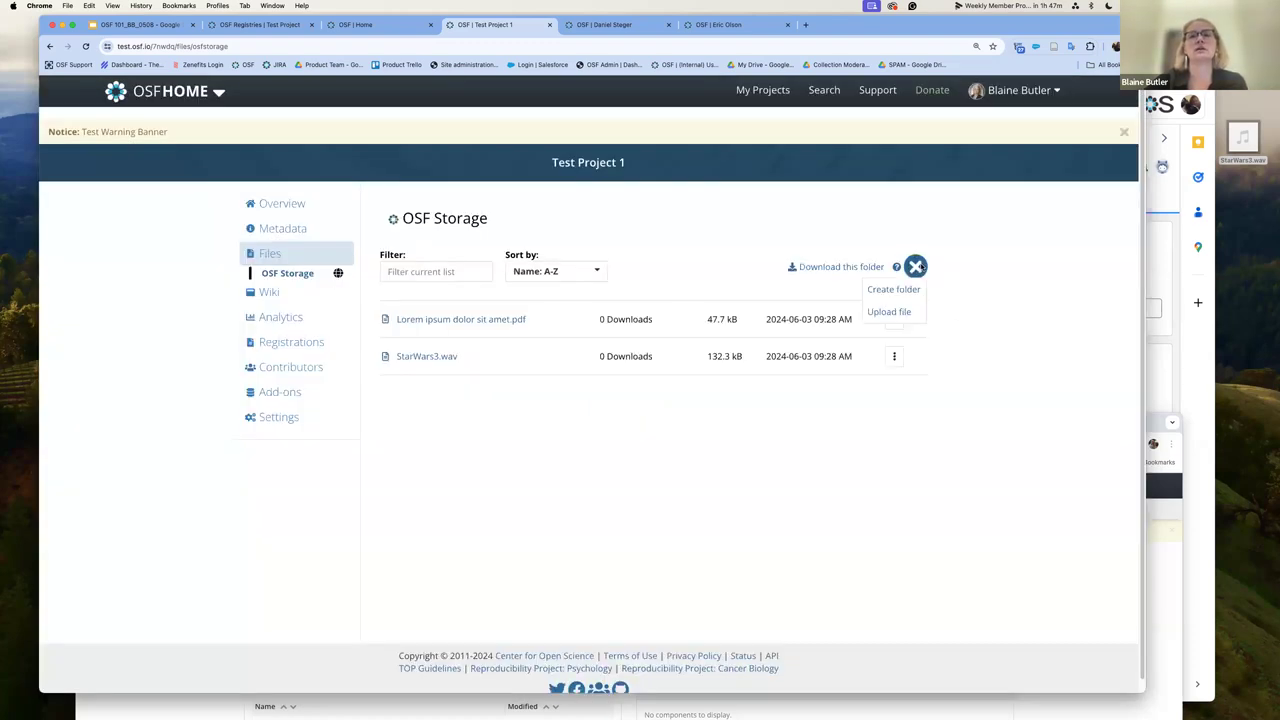
click(901, 312)
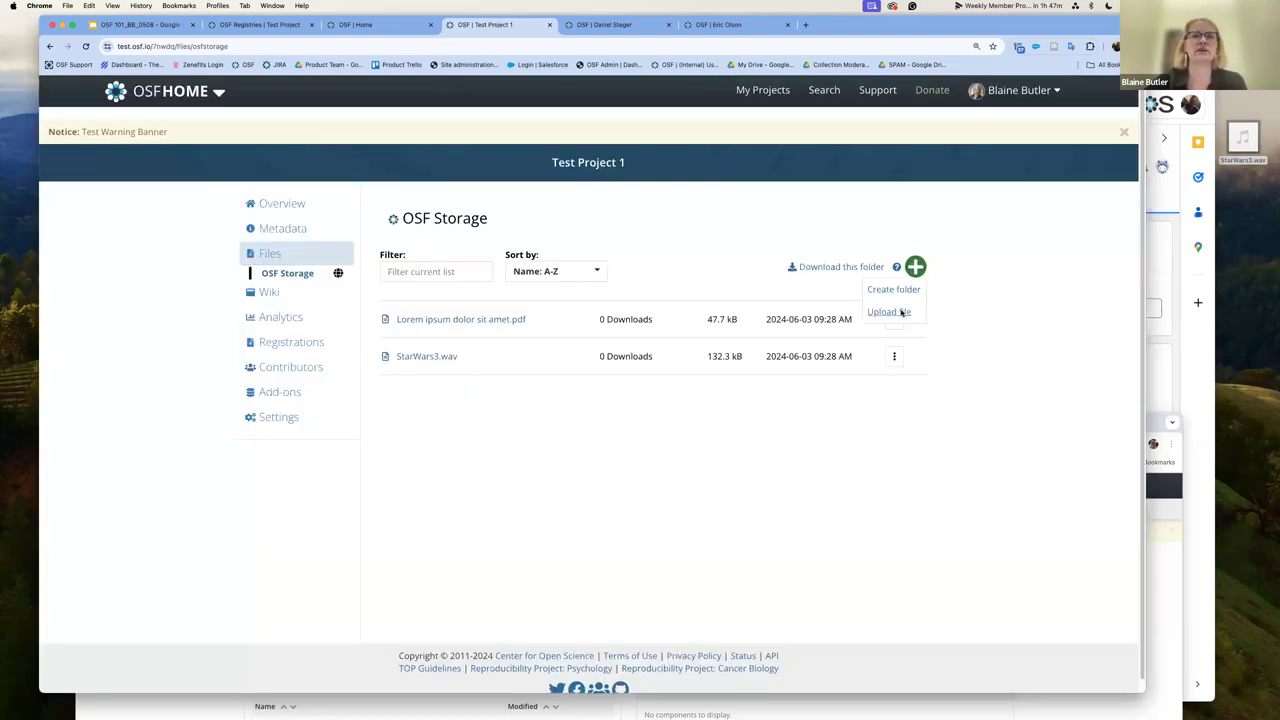
scroll(576, 357, down, 10)
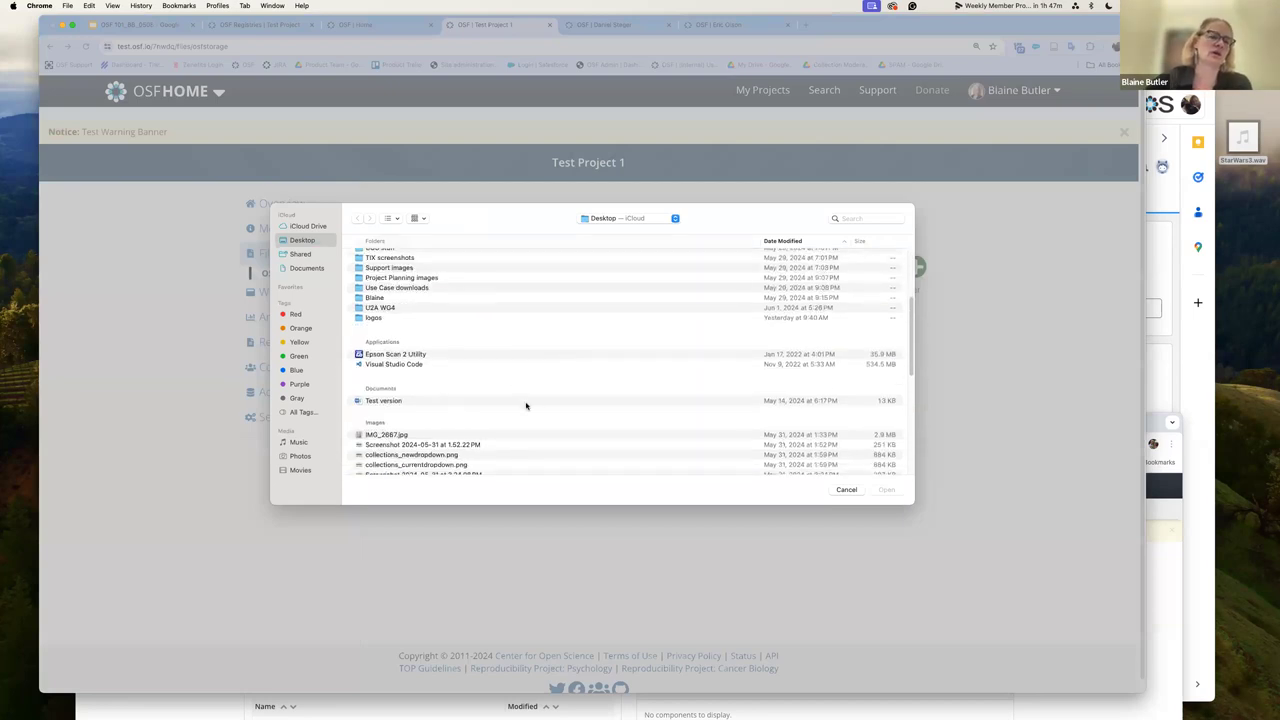
scroll(470, 430, down, 4)
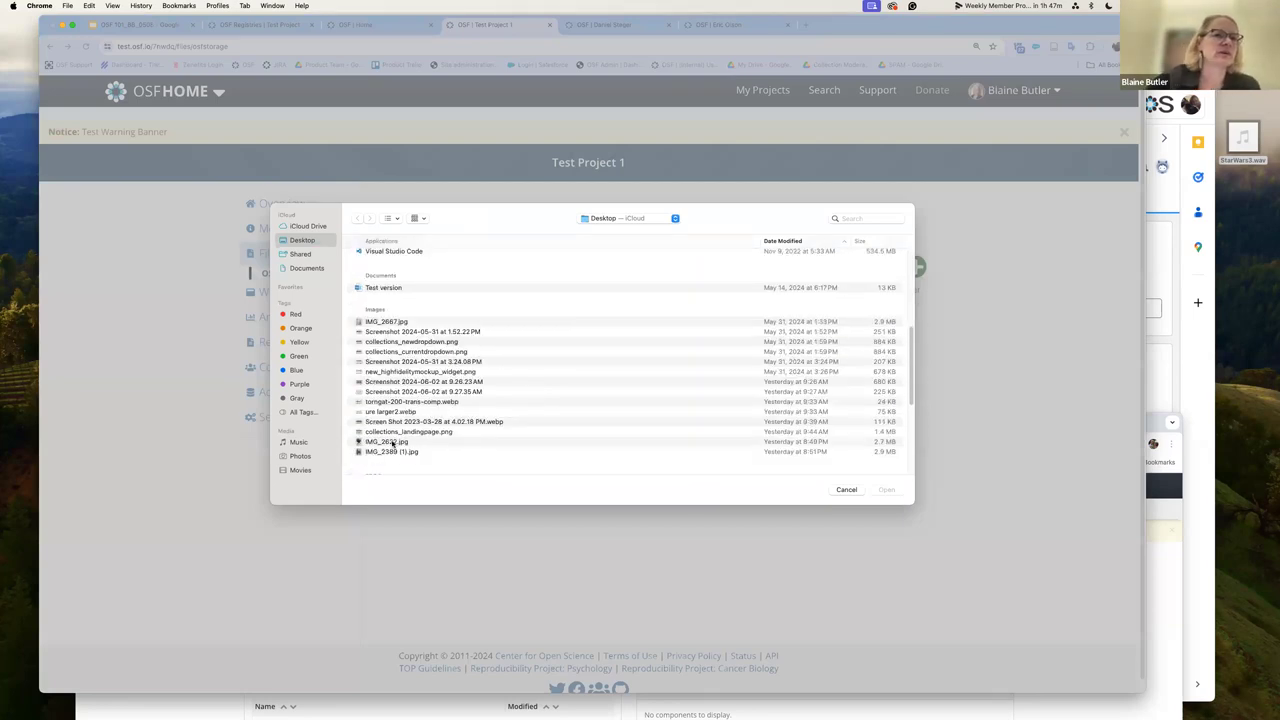
click(393, 443)
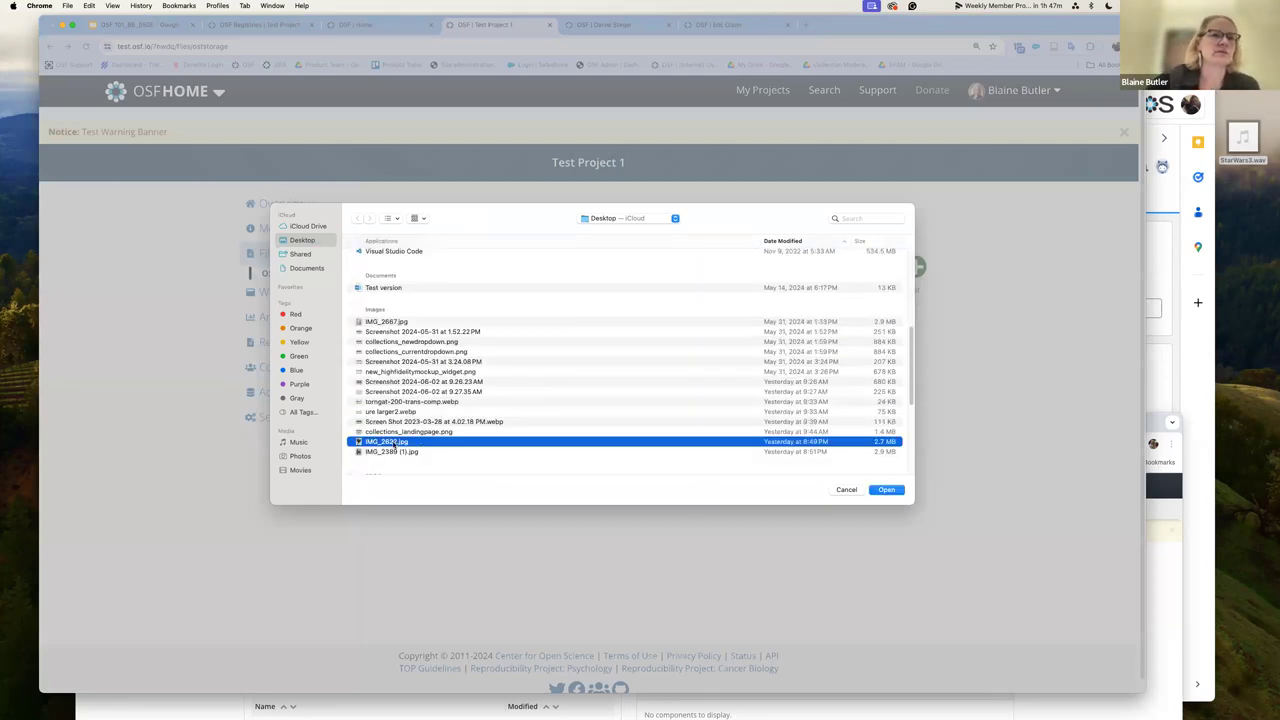
click(885, 490)
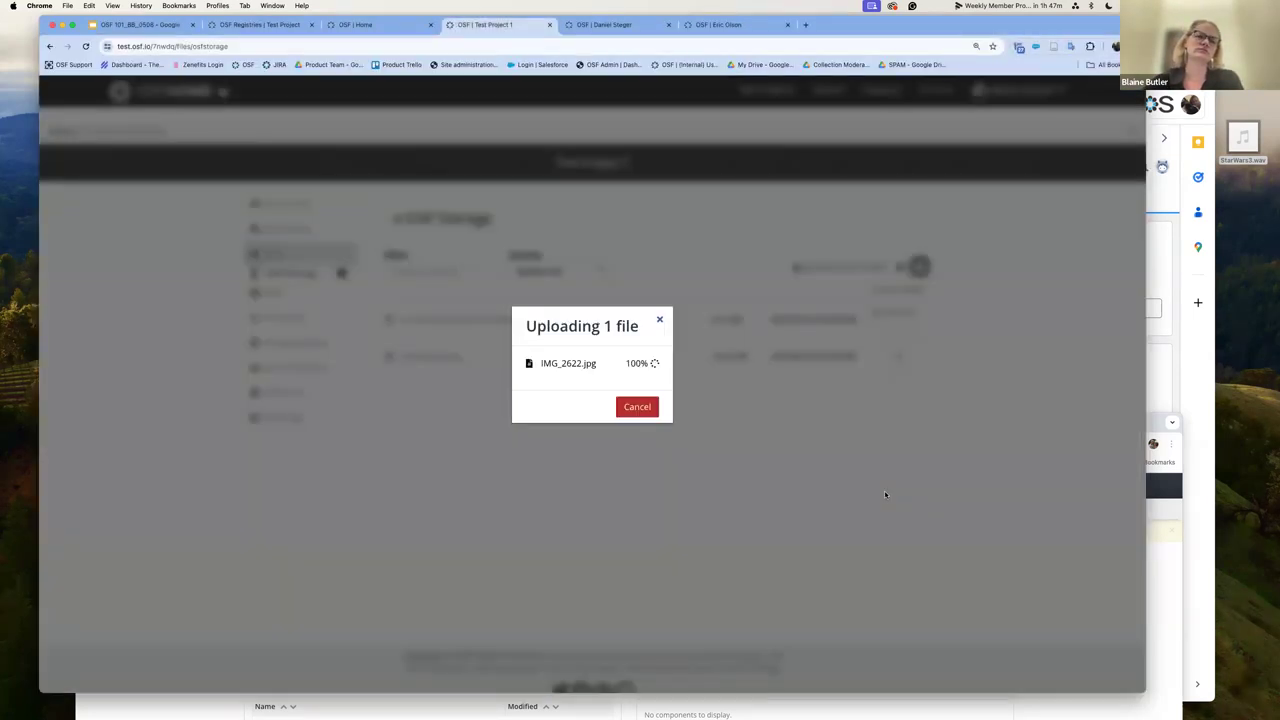
click(682, 407)
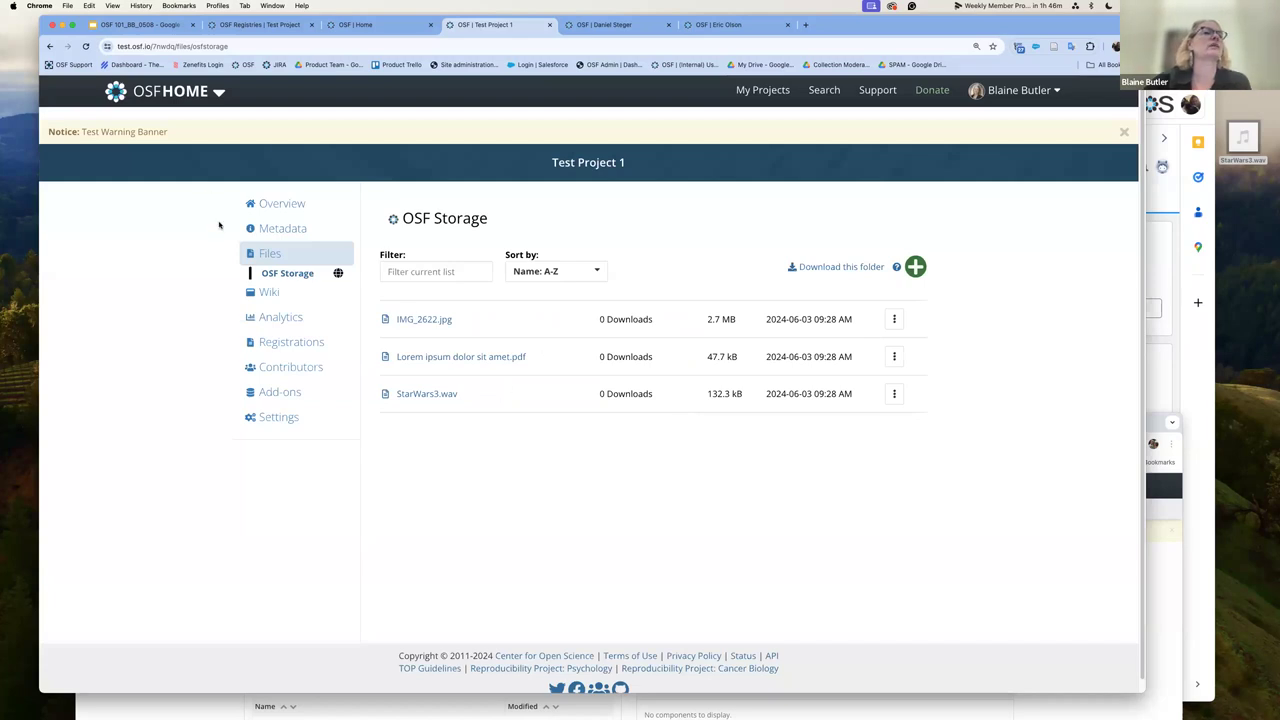
From the project overview, expand OSF Storage and open the IMG_2622.jpg file page.
click(287, 205)
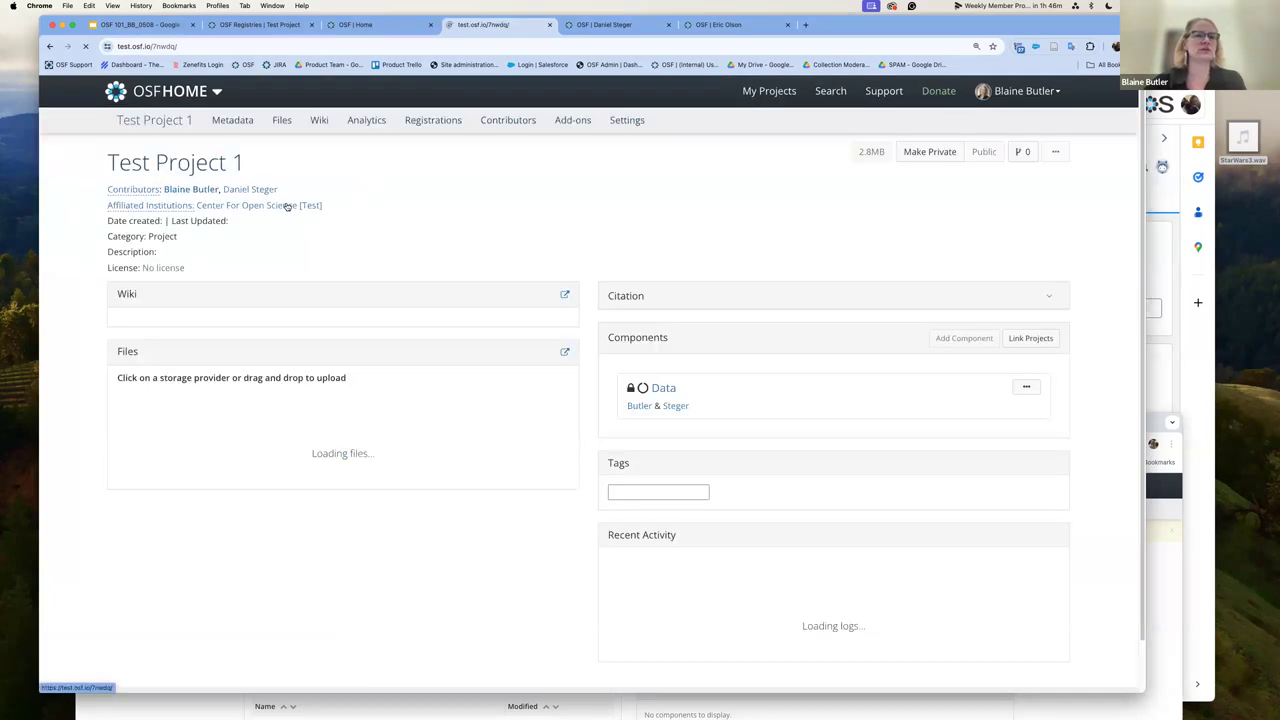
scroll(540, 413, down, 3)
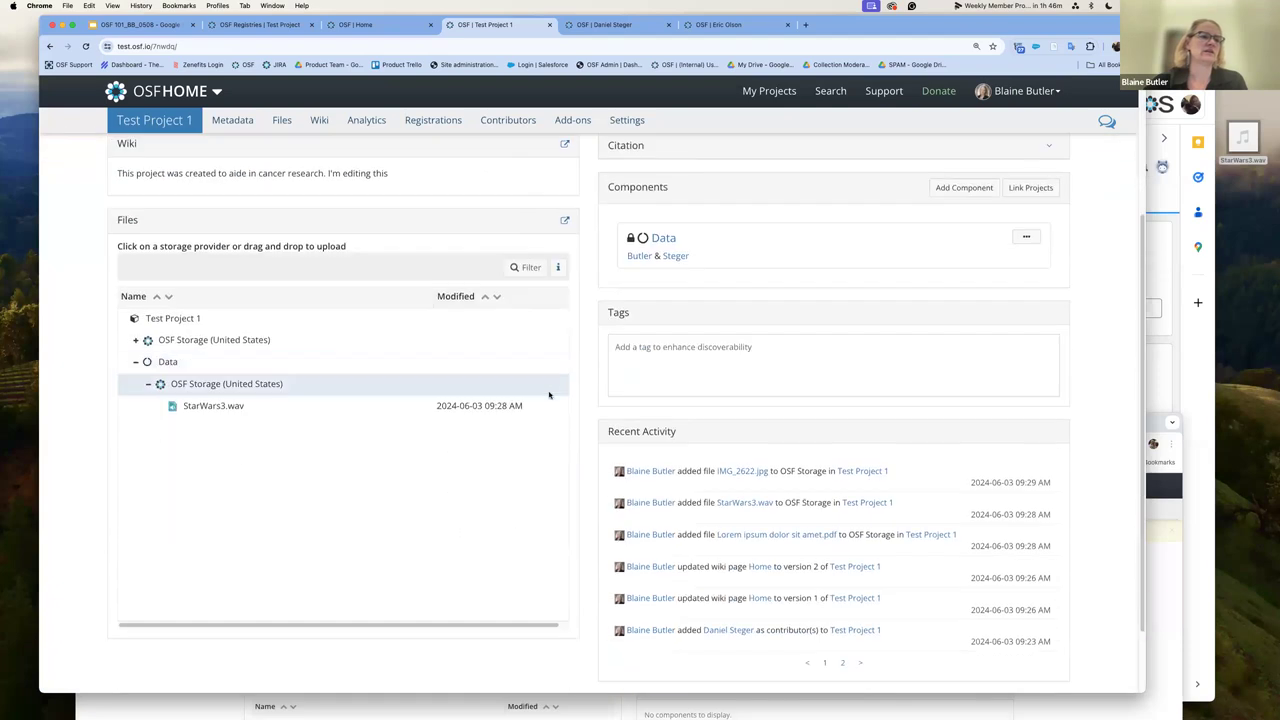
click(137, 340)
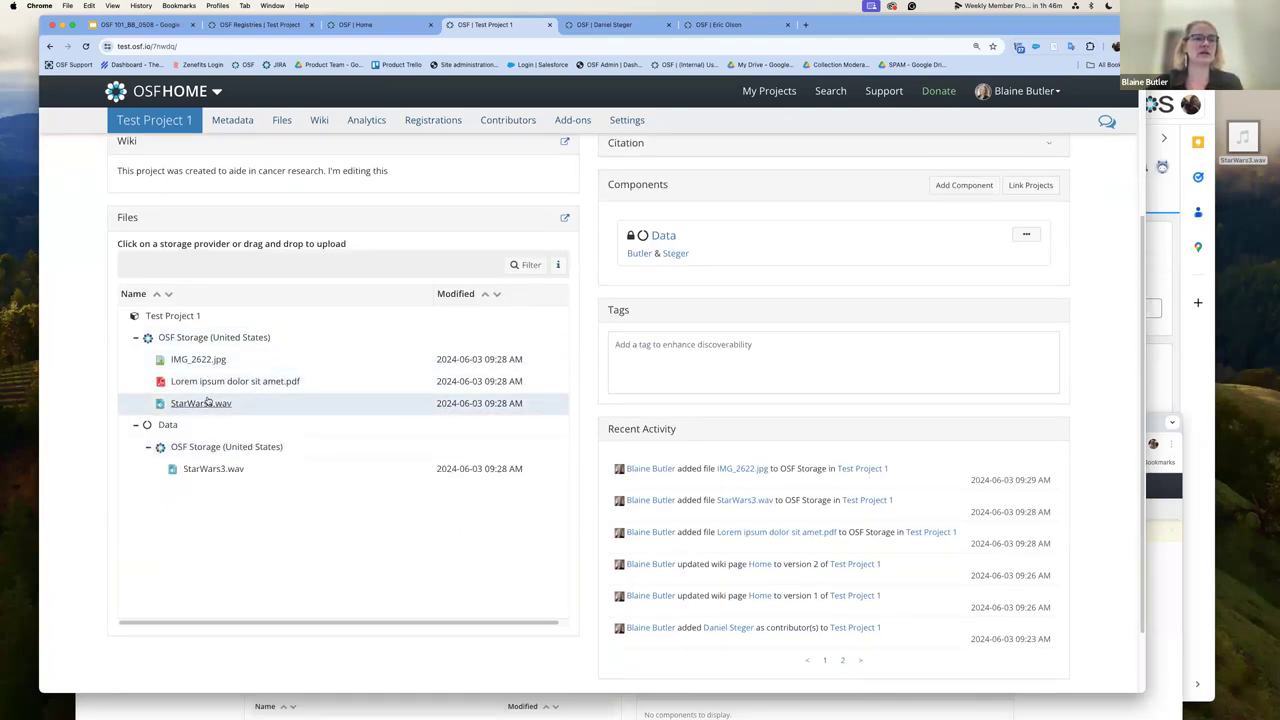
click(199, 362)
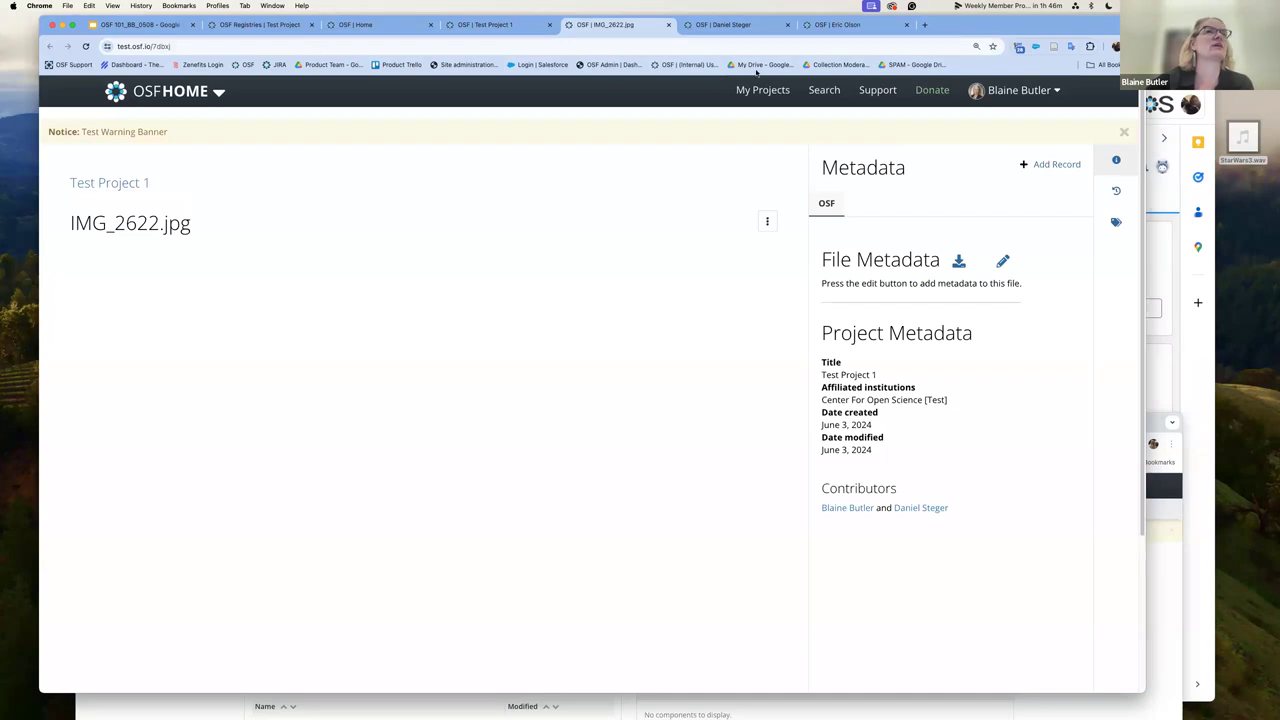
Return to Test Project 1 via the dashboard and expand the Data component's OSF Storage.
drag(1017, 25, 1042, 53)
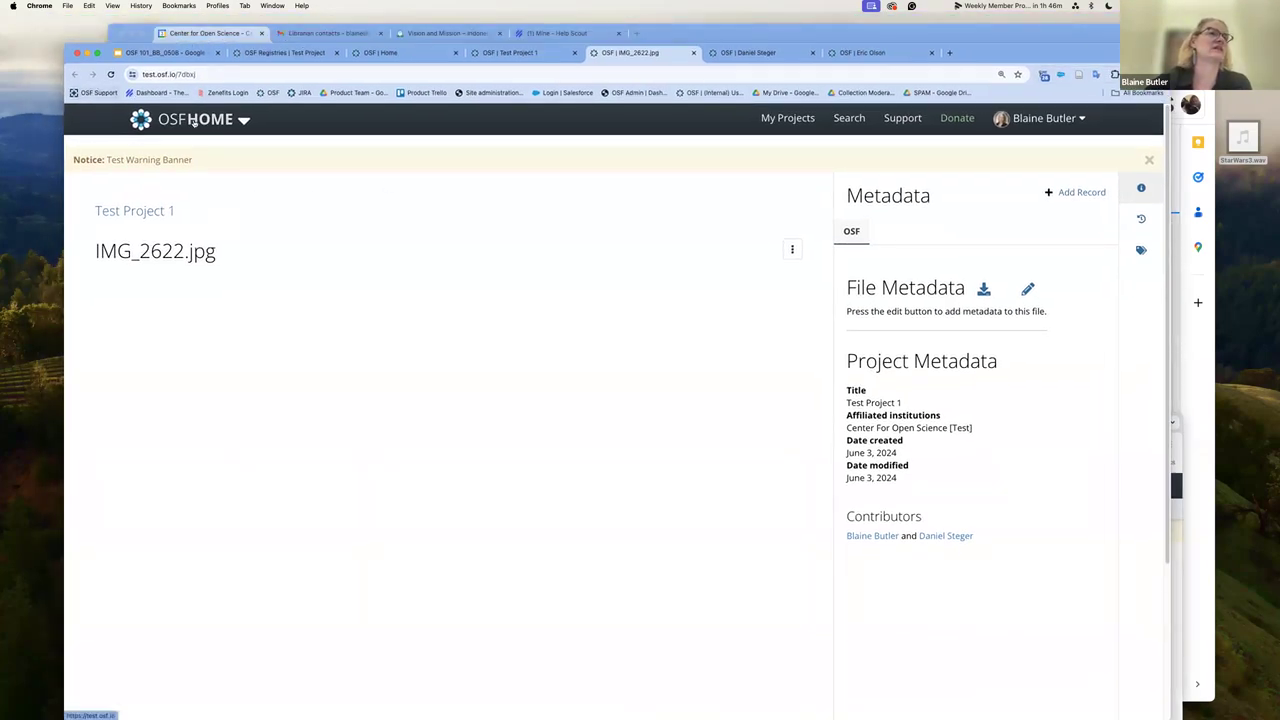
click(193, 120)
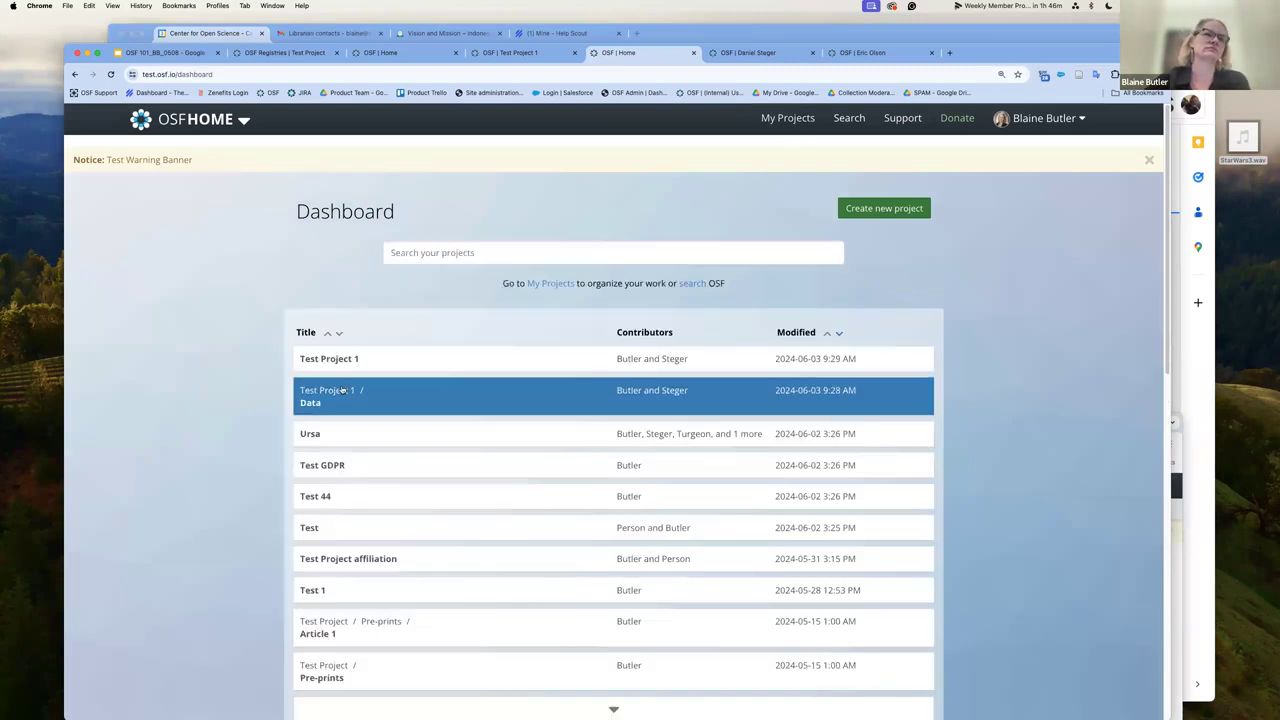
click(343, 360)
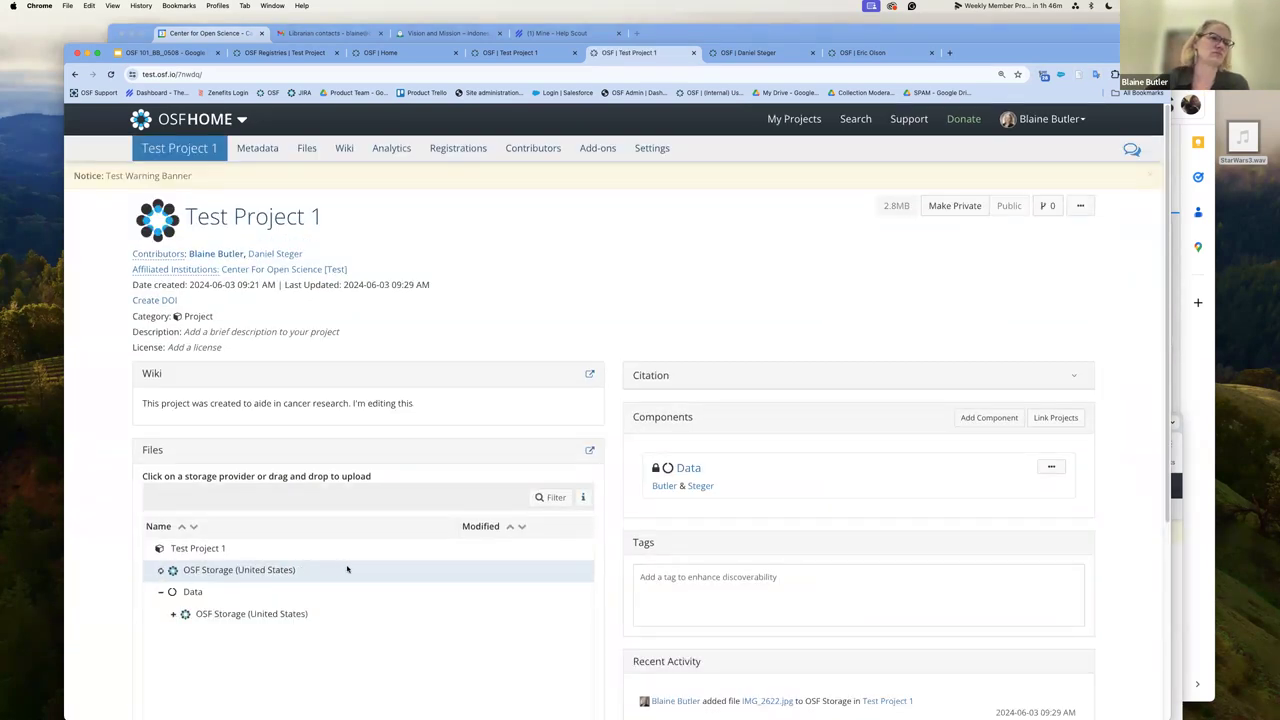
scroll(382, 565, down, 1)
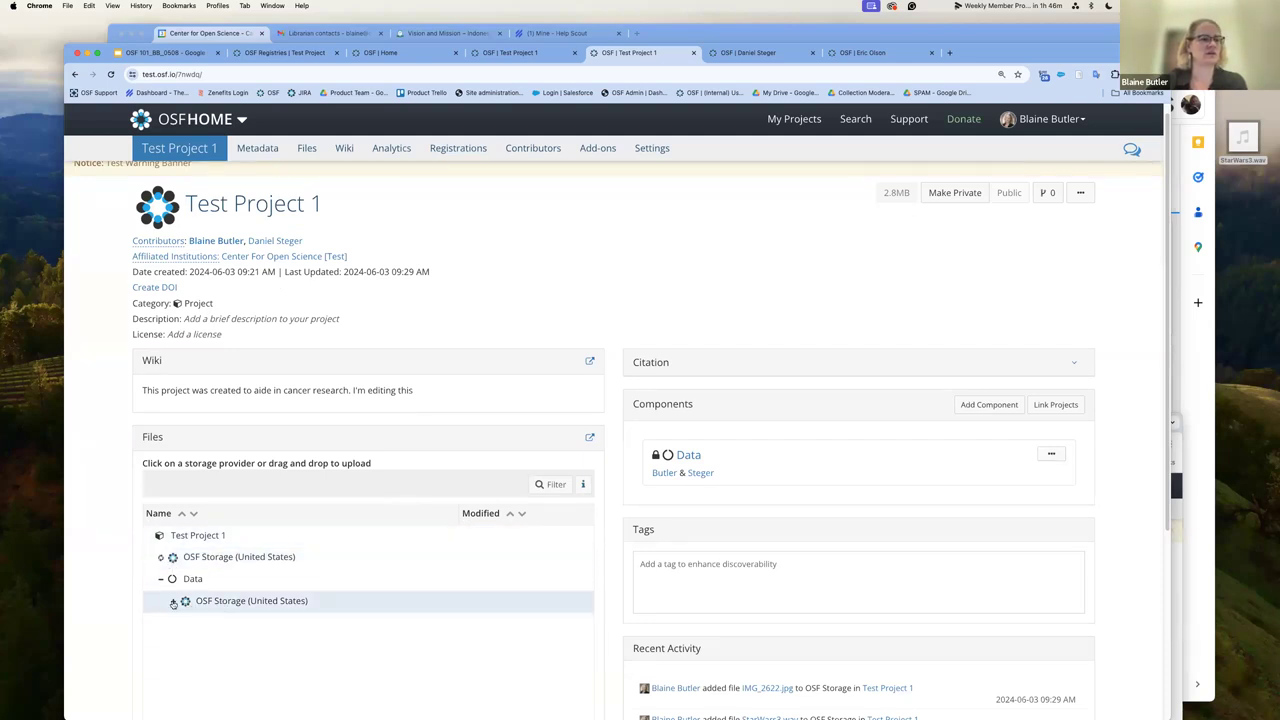
click(173, 603)
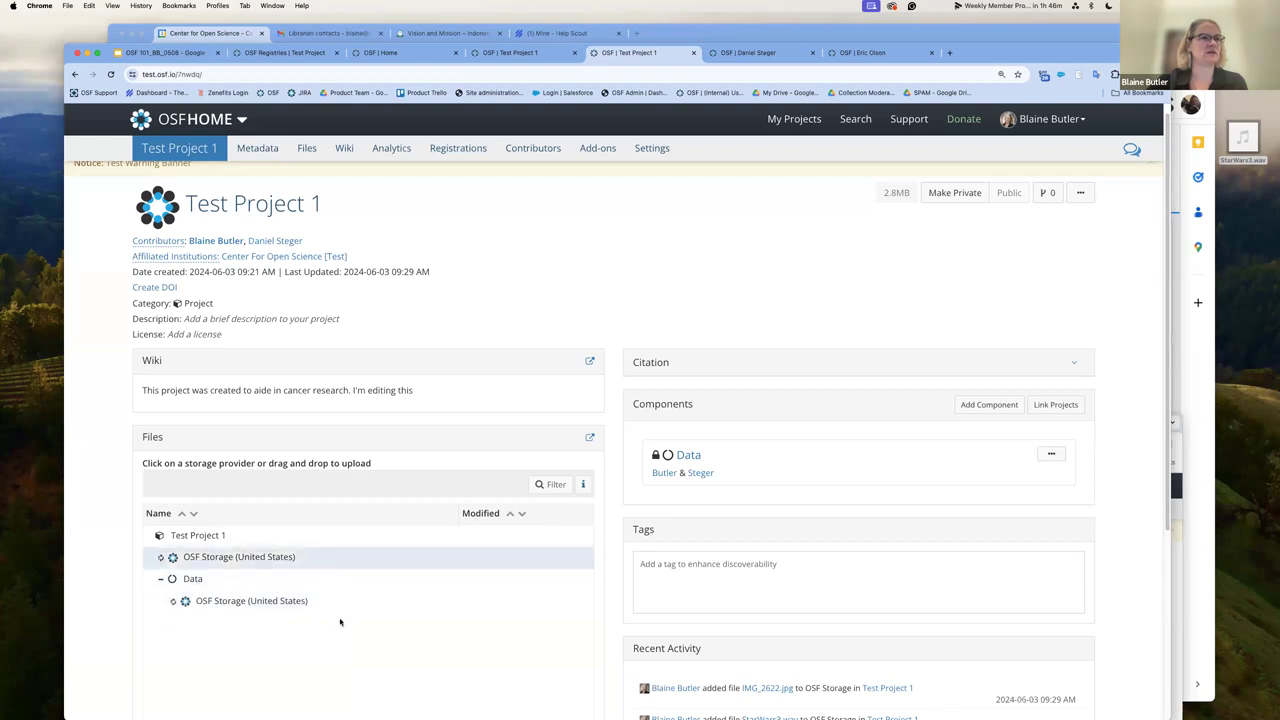
Enable the Google Drive add-on on the Add-ons page and confirm its terms.
click(603, 148)
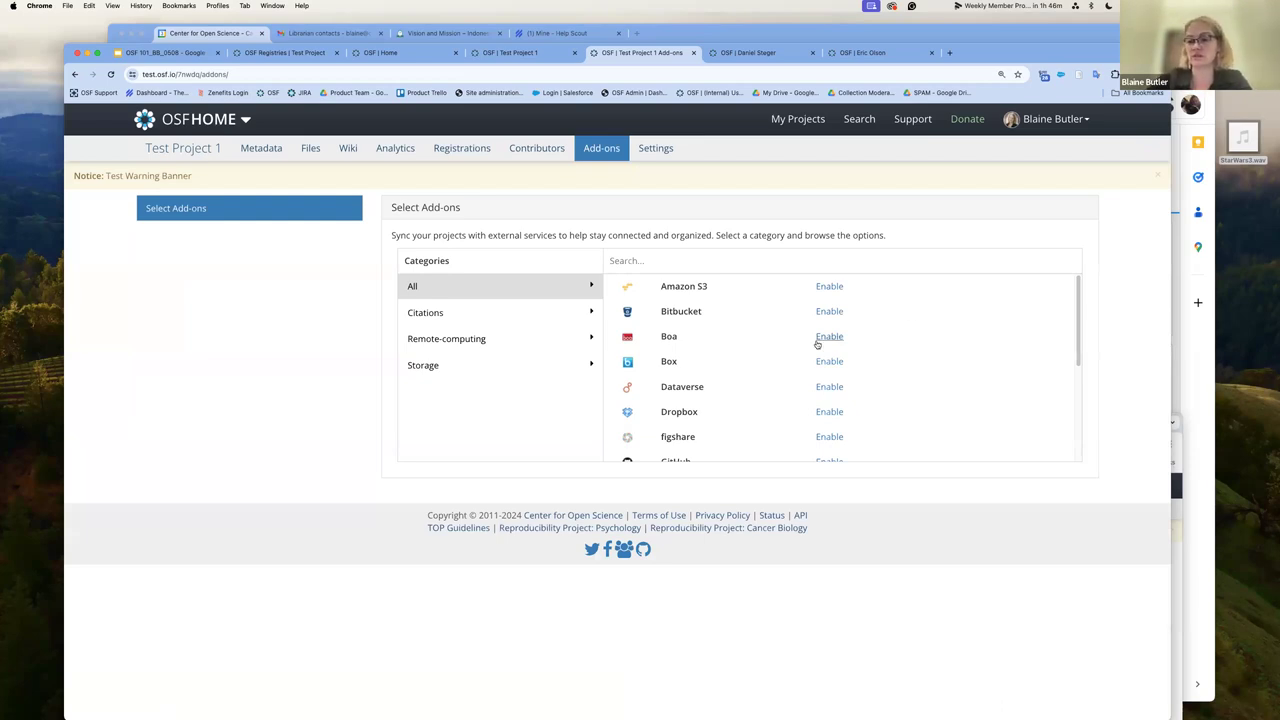
scroll(742, 390, down, 4)
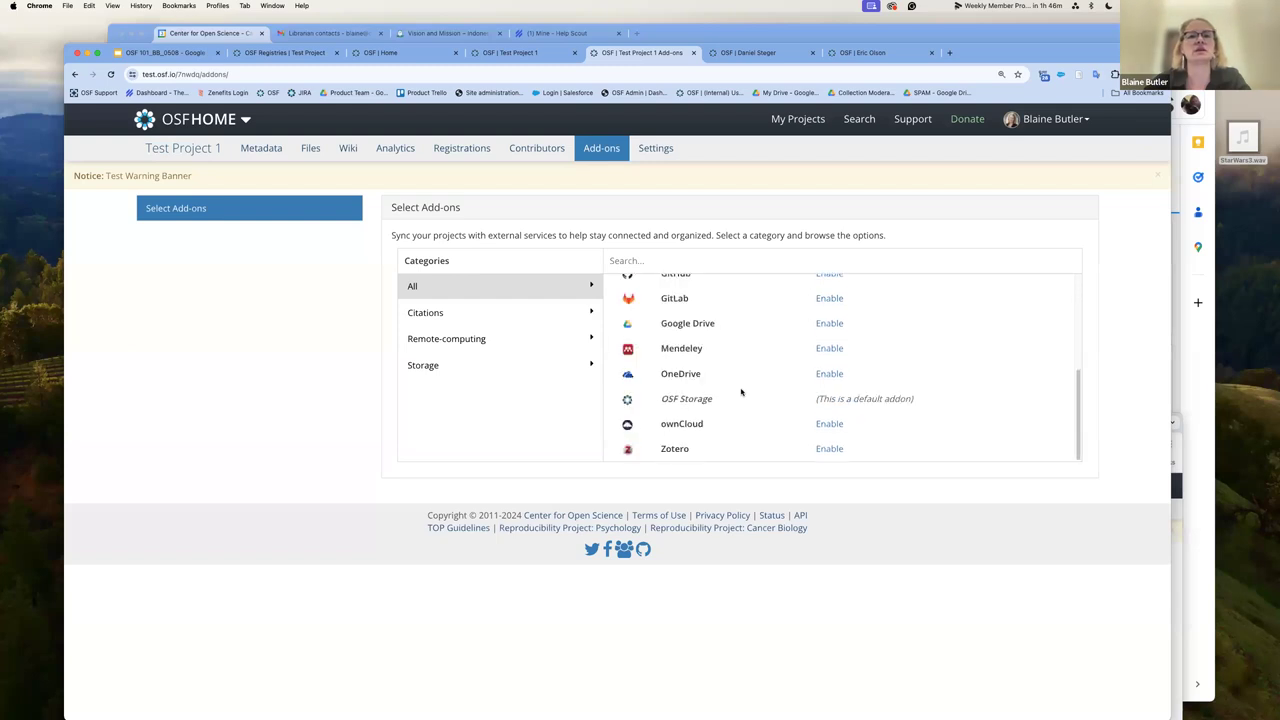
click(827, 325)
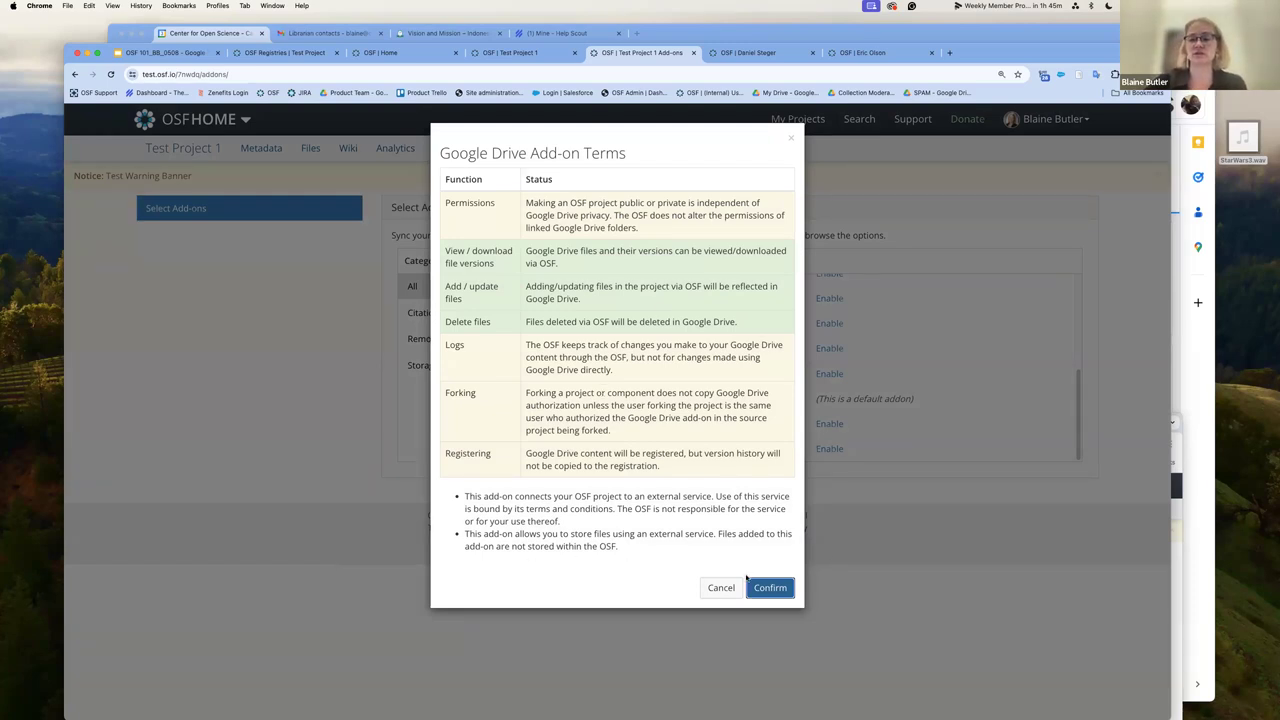
click(768, 588)
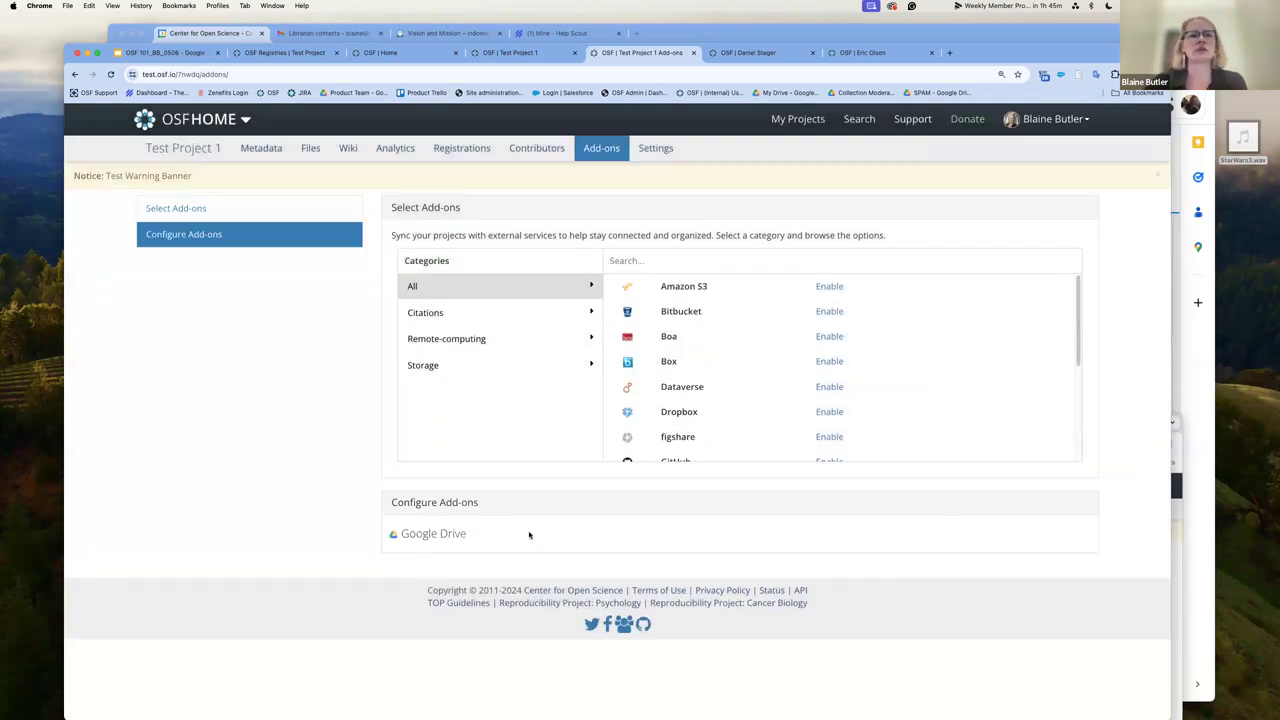
Connect a Google account and allow osf.io access to its Google Drive files.
click(1074, 537)
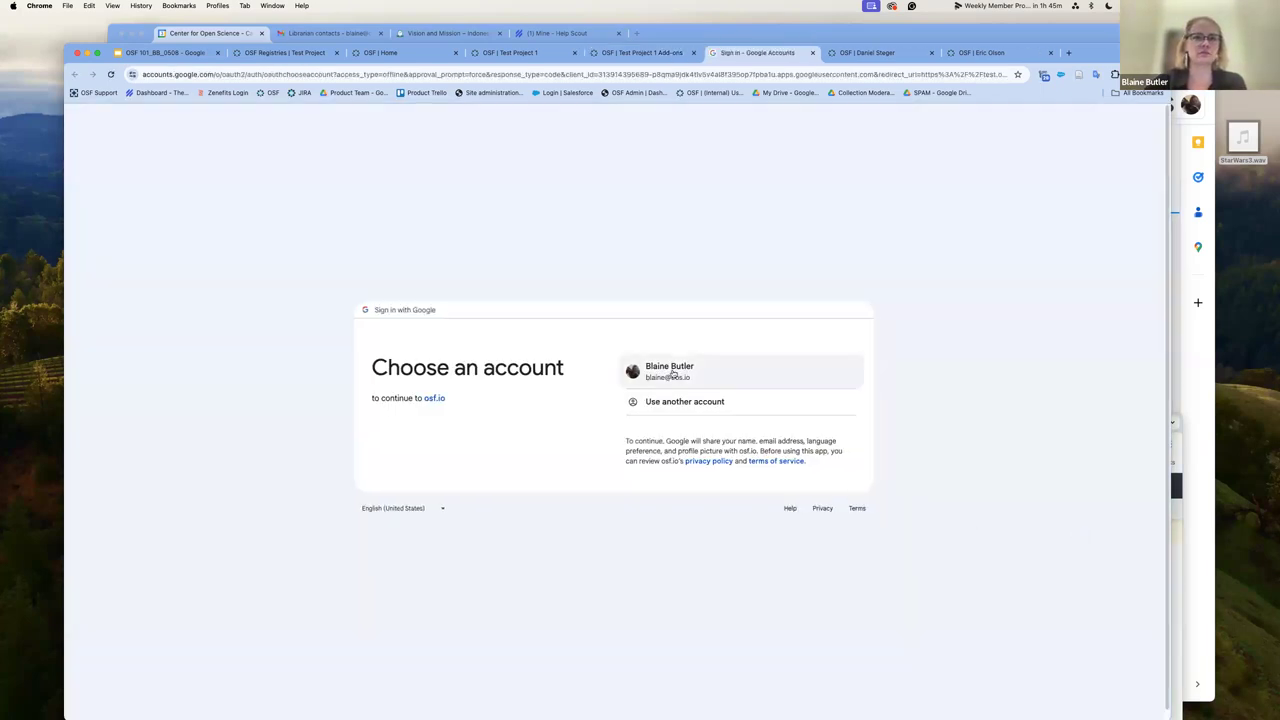
click(673, 373)
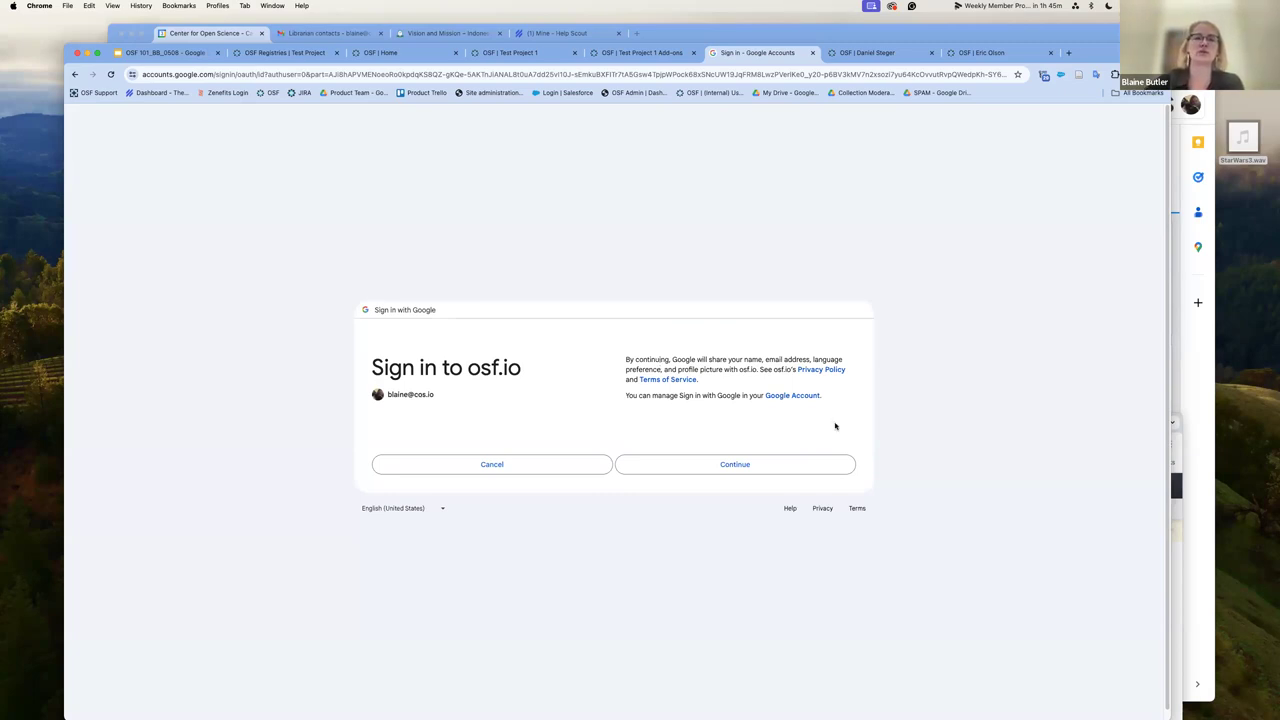
click(722, 468)
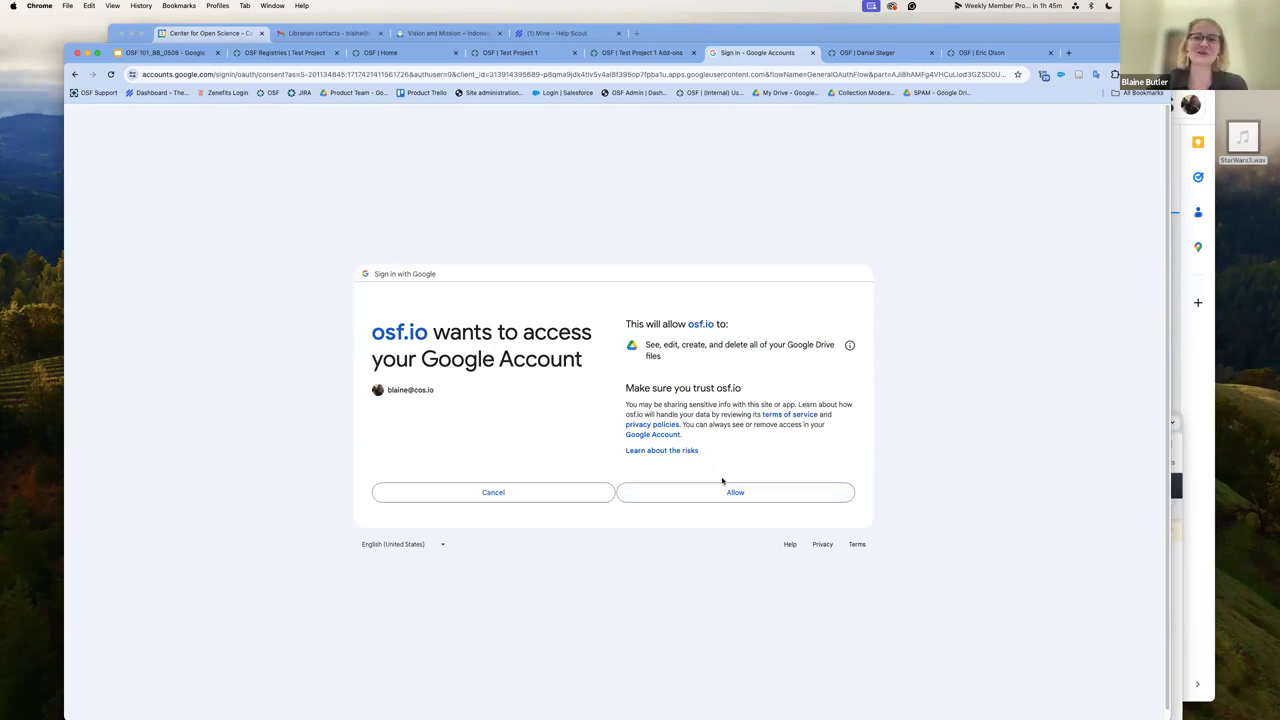
click(725, 492)
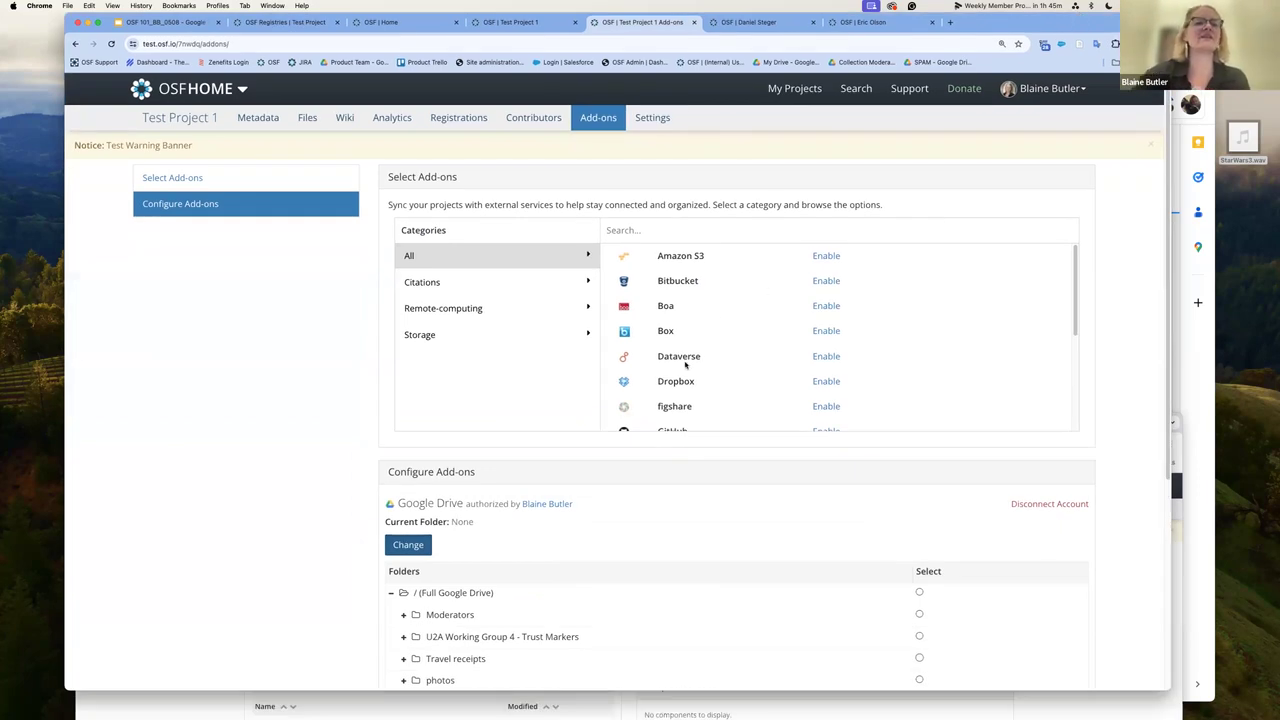
Save S3 test as the linked Google Drive folder, then return to the Test Project 1 overview.
scroll(594, 500, down, 3)
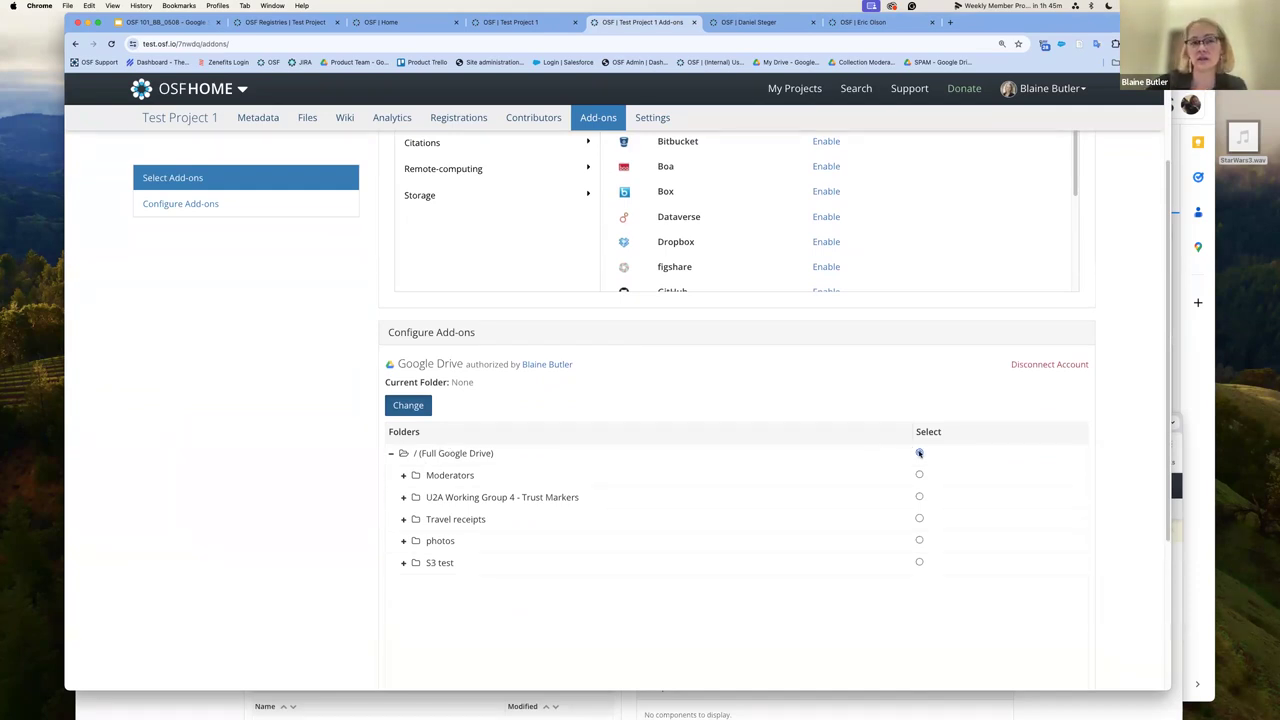
click(919, 562)
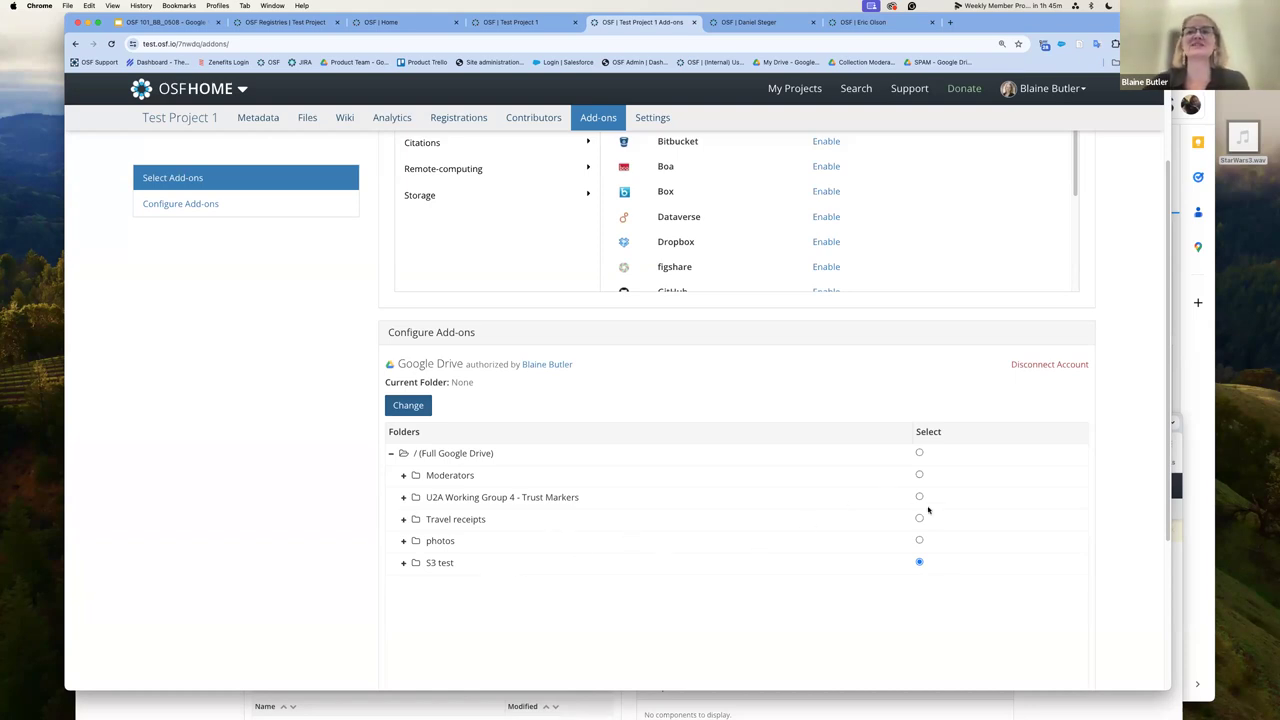
scroll(928, 510, down, 3)
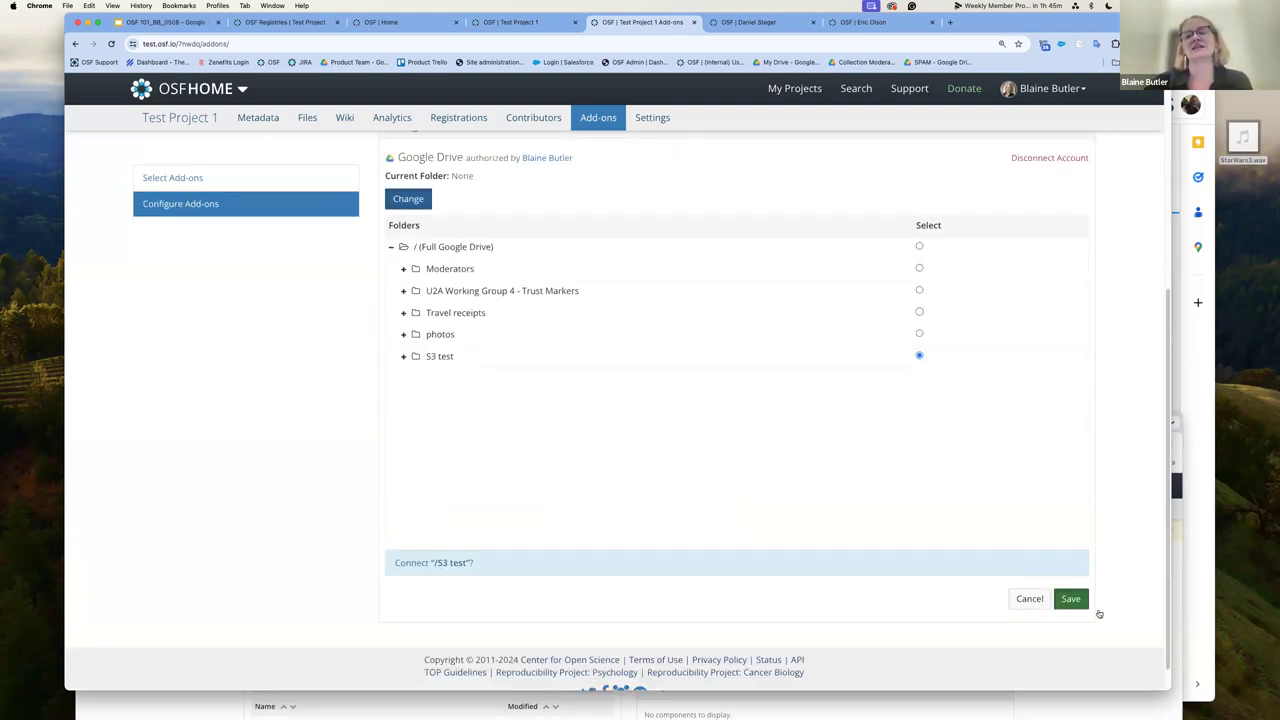
click(1070, 599)
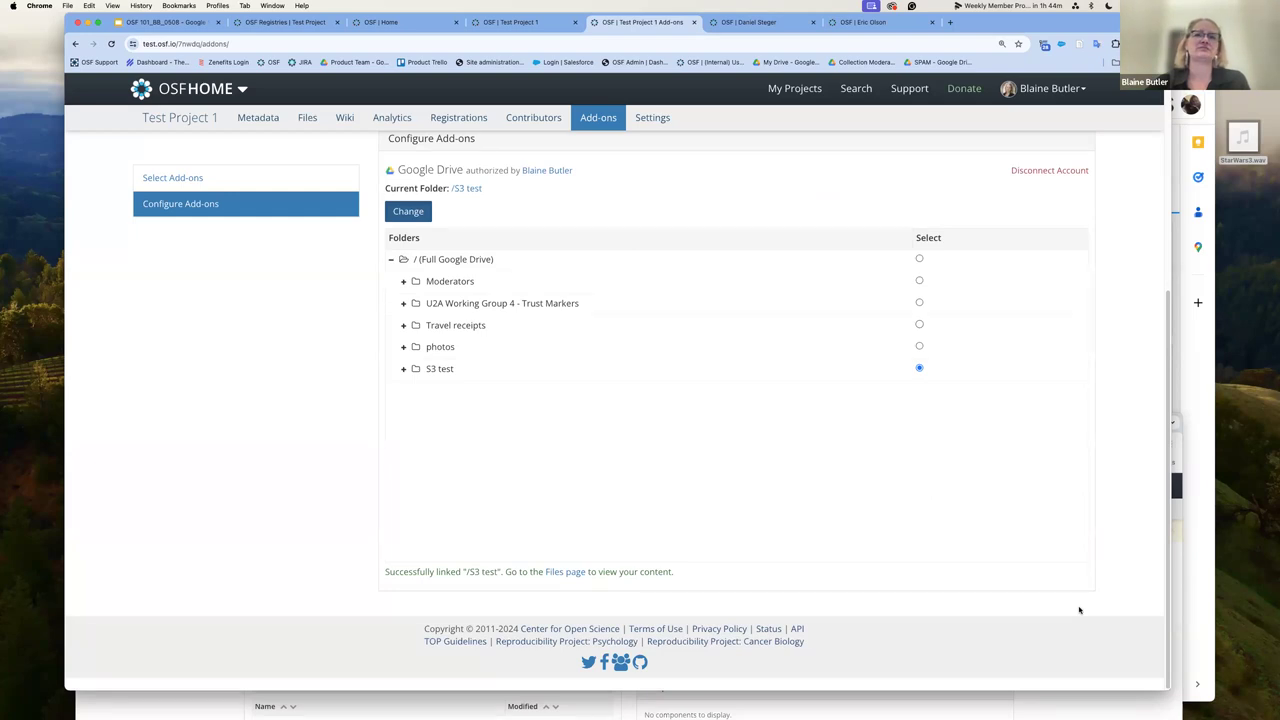
scroll(214, 276, up, 3)
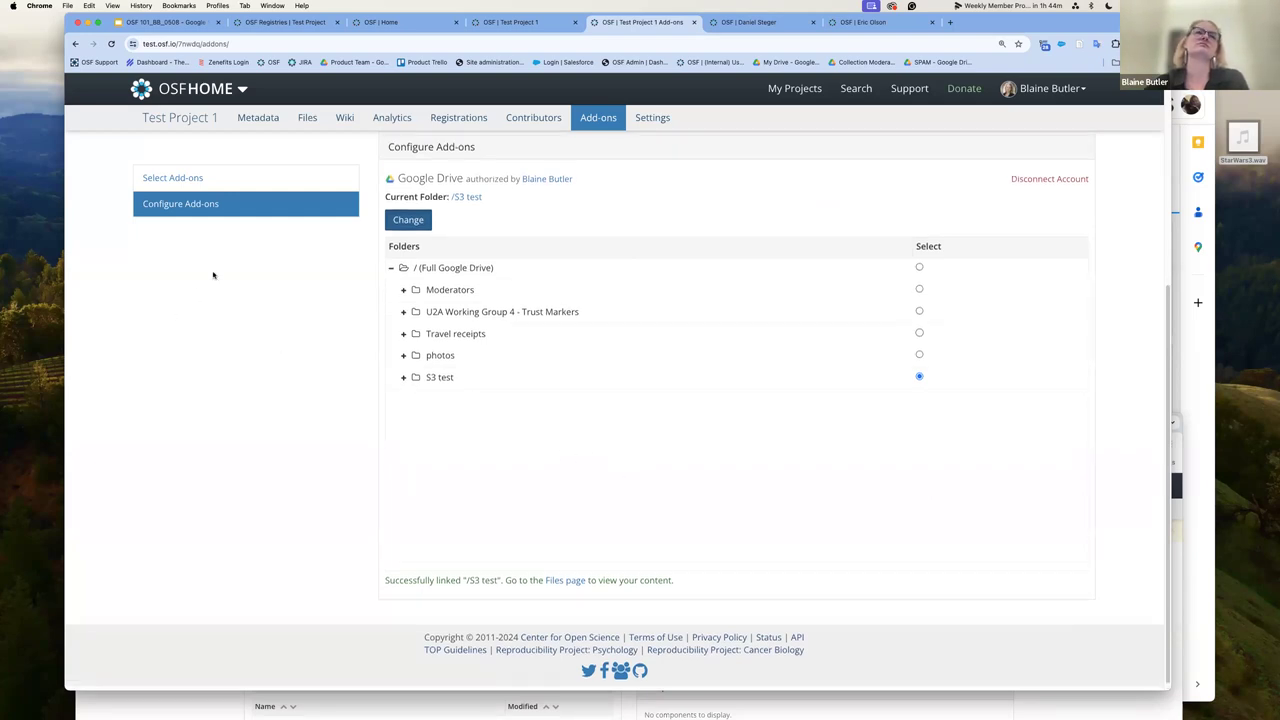
scroll(297, 220, up, 2)
click(197, 120)
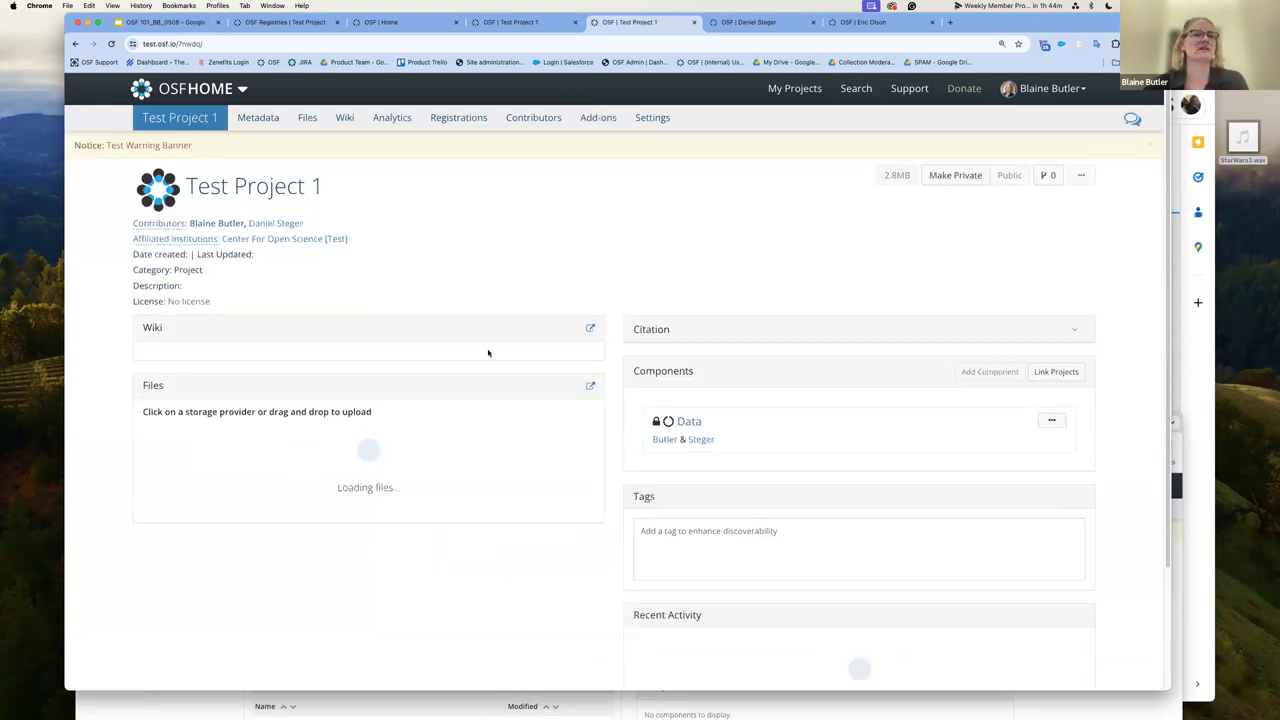
Expand the Google Drive: S3 test folder and drag test 2 into OSF Storage.
click(267, 539)
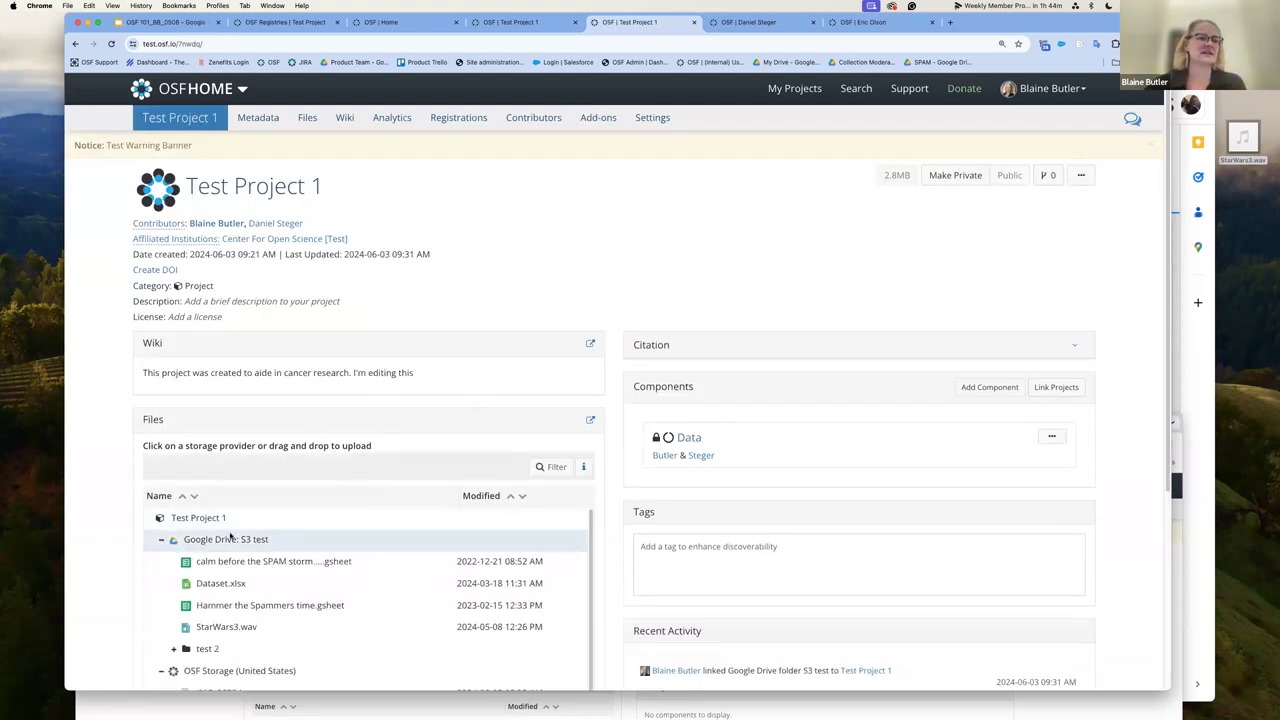
scroll(230, 536, down, 1)
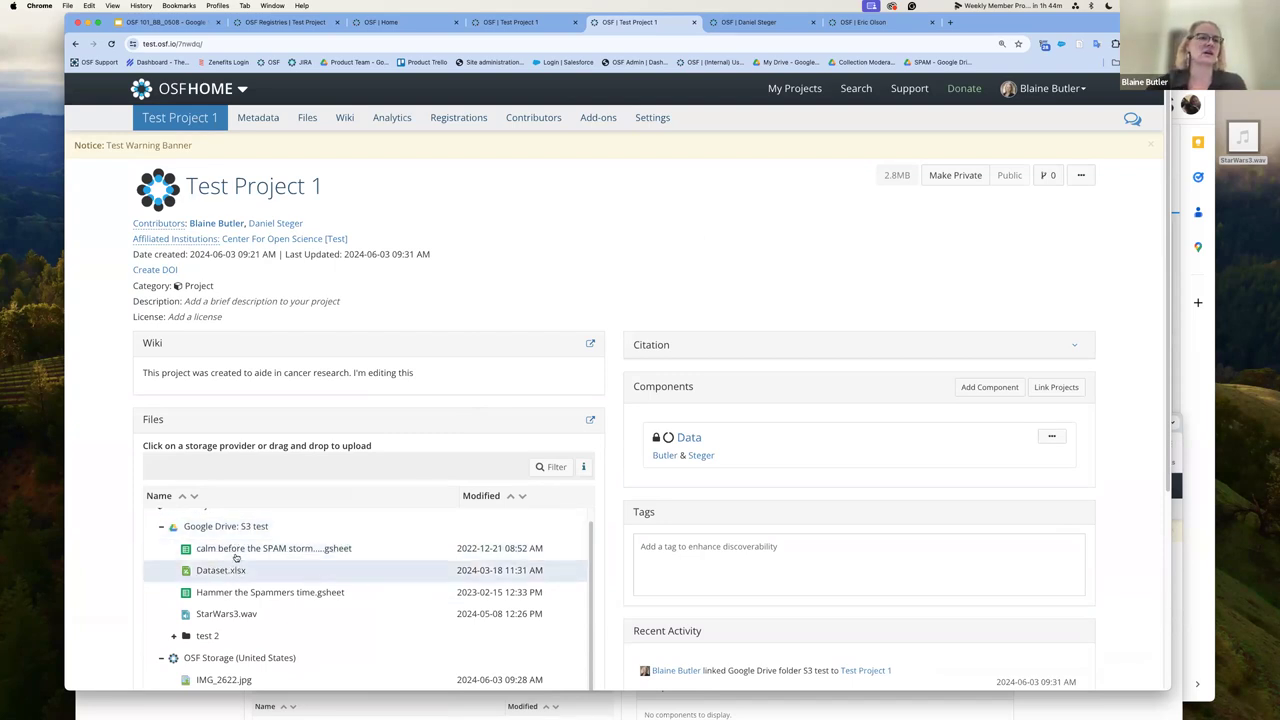
scroll(258, 617, down, 2)
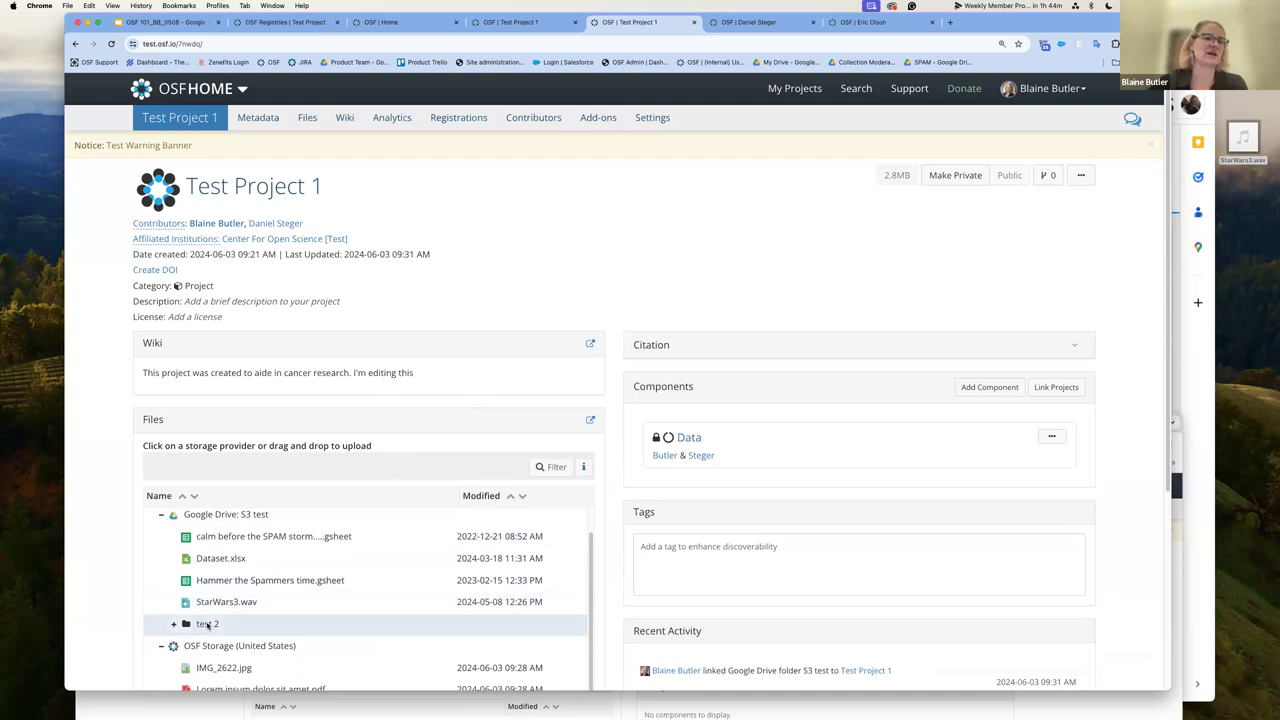
scroll(230, 621, down, 3)
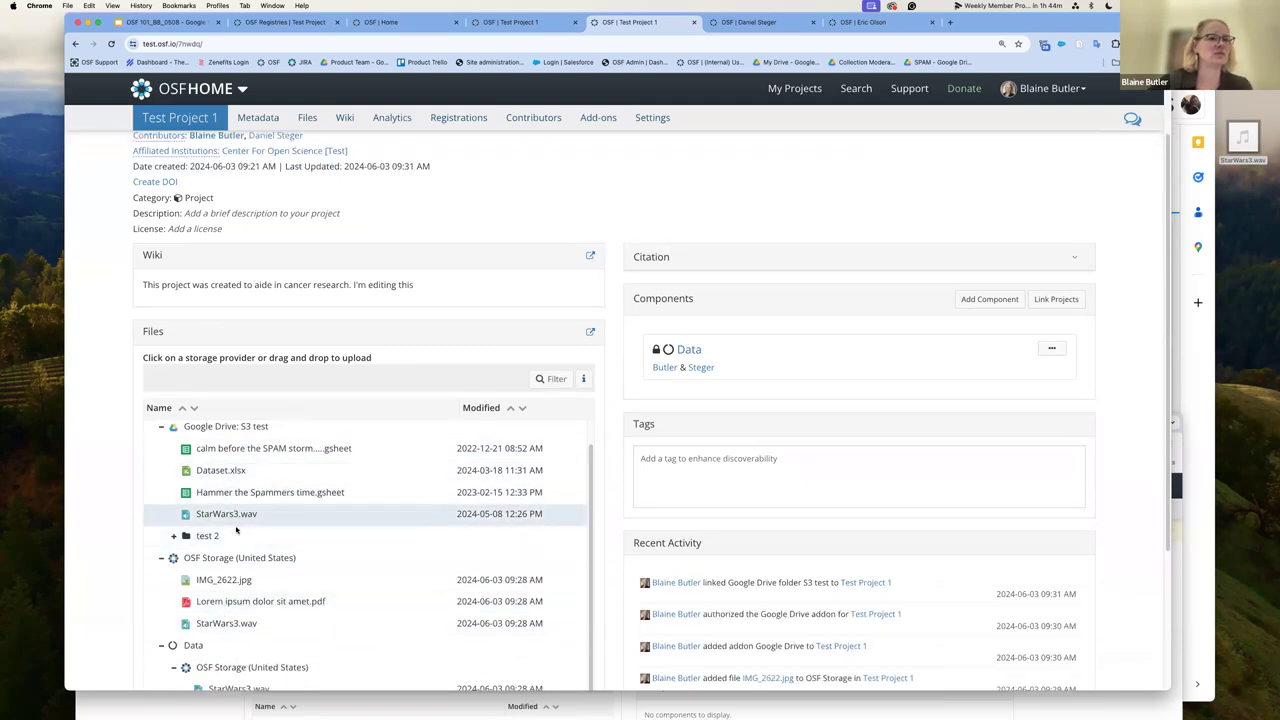
drag(190, 538, 213, 567)
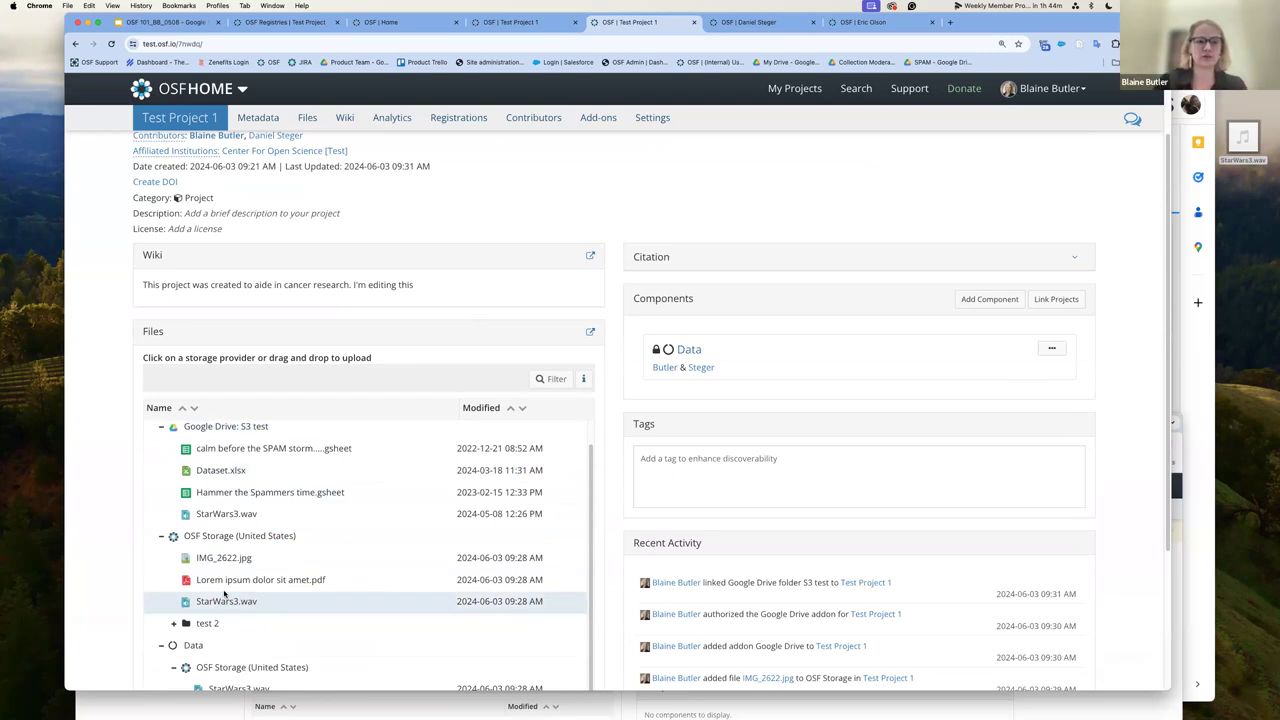
Drag test 2 to the project's top level and dismiss the failed-move notices.
drag(207, 623, 207, 459)
scroll(266, 543, down, 1)
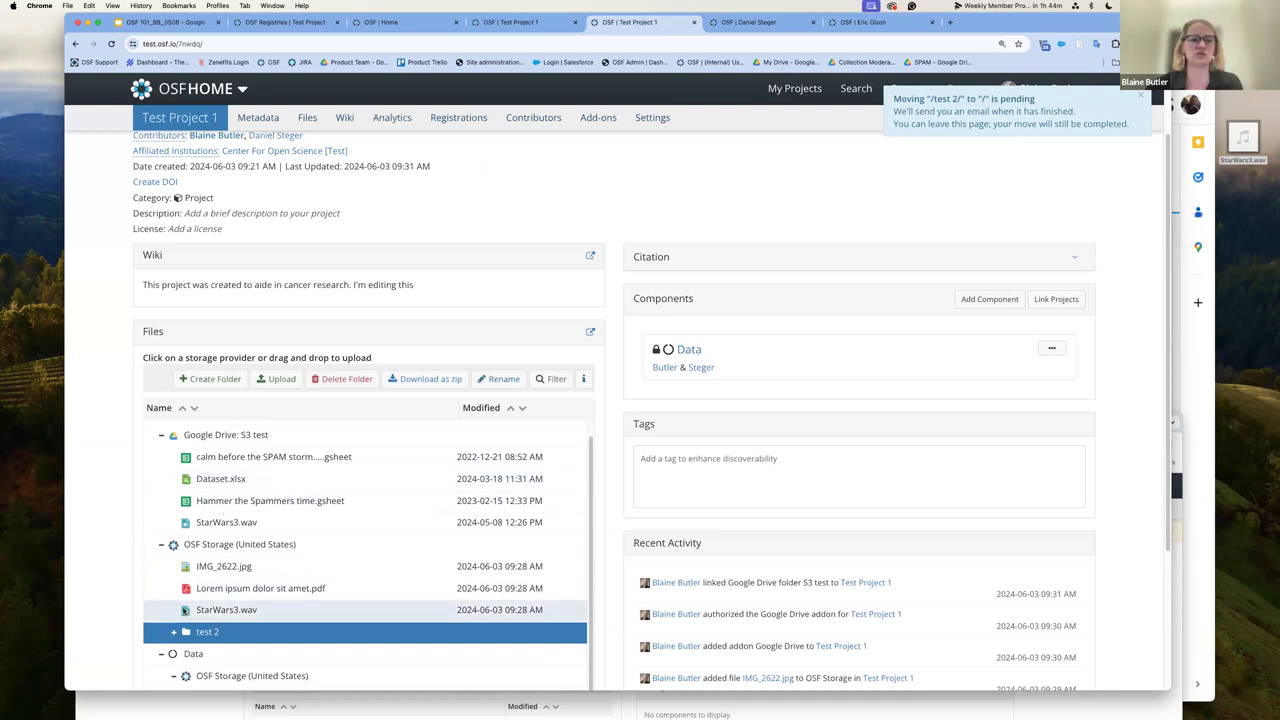
drag(184, 632, 200, 450)
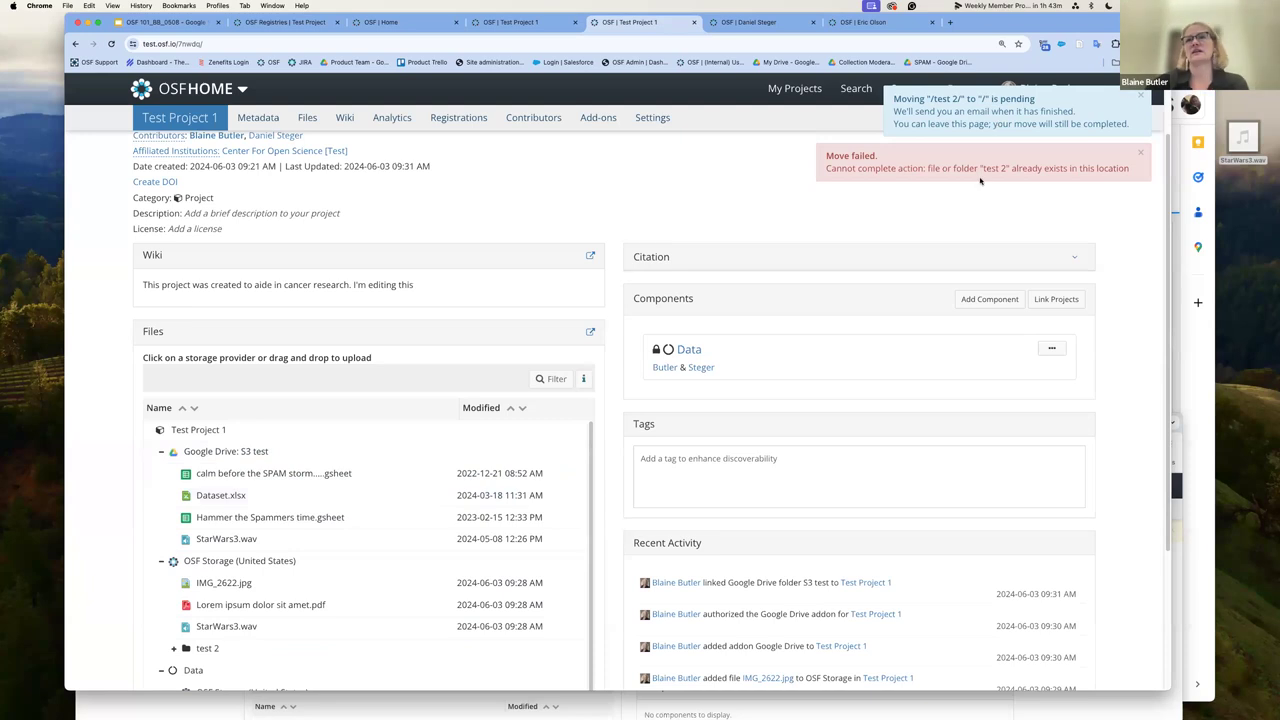
click(1140, 152)
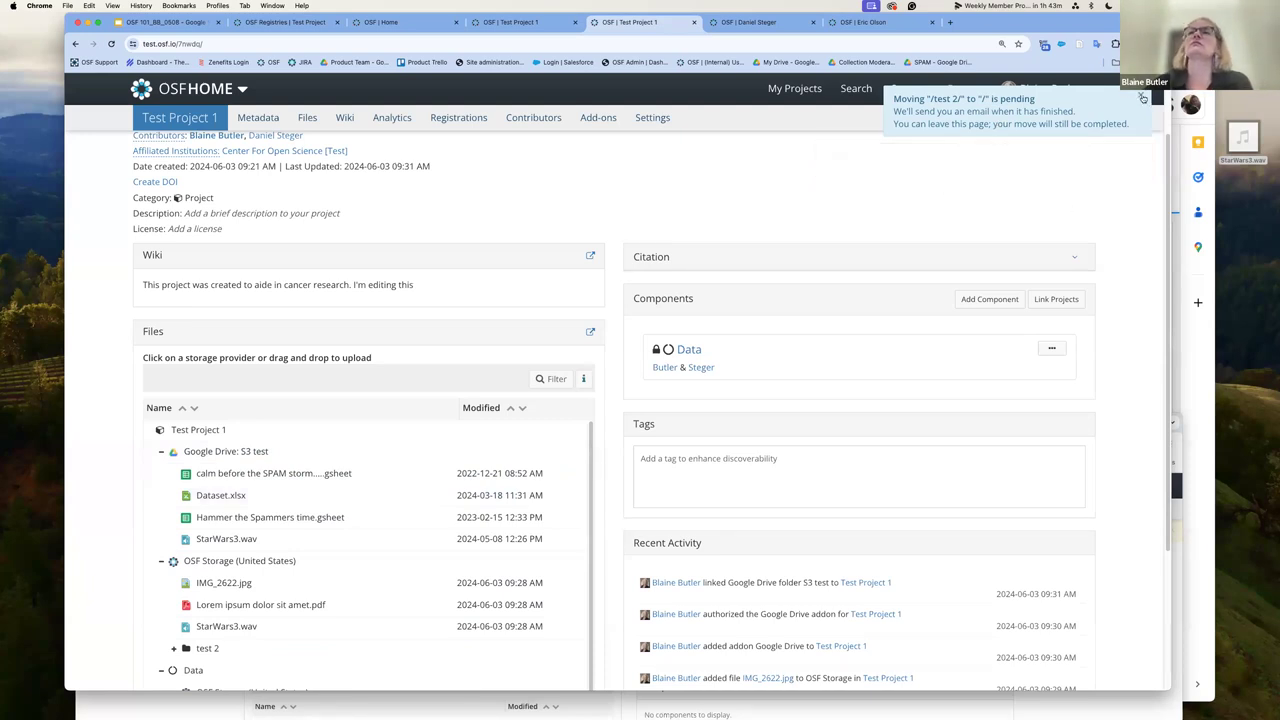
click(1143, 97)
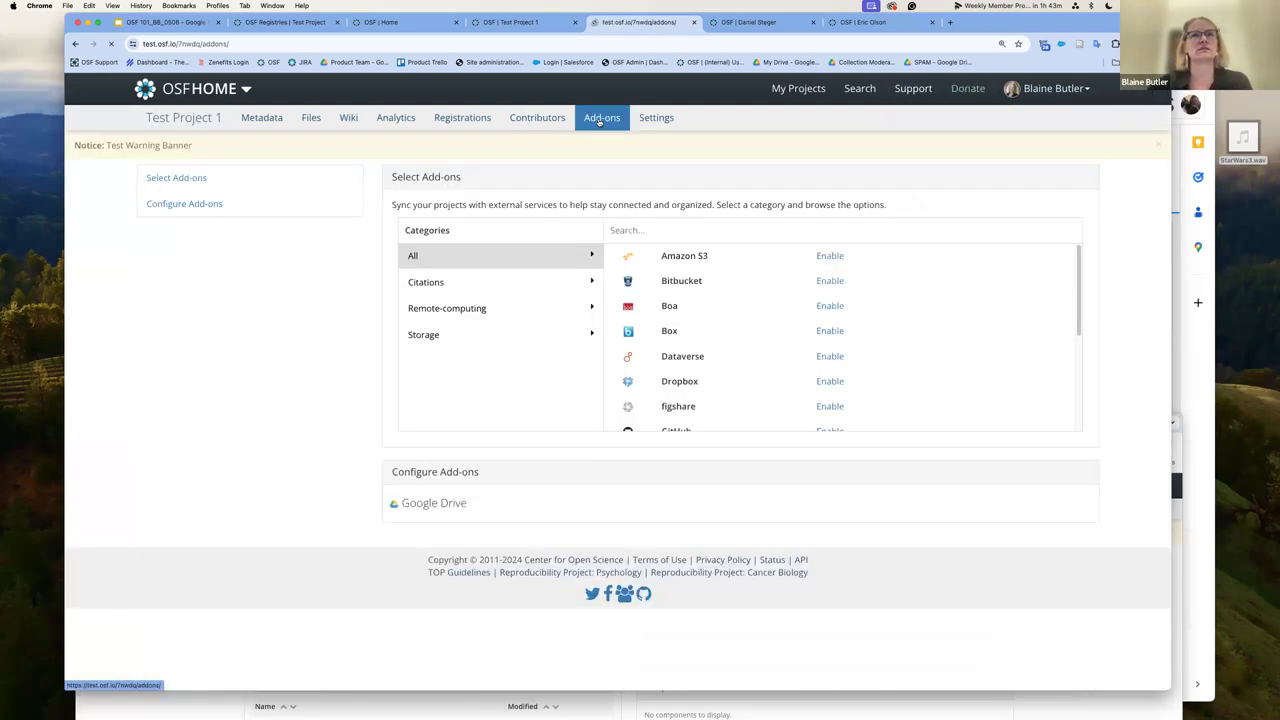
Under Citations, enable Zotero, accept its terms, and start connecting a Zotero account.
click(457, 284)
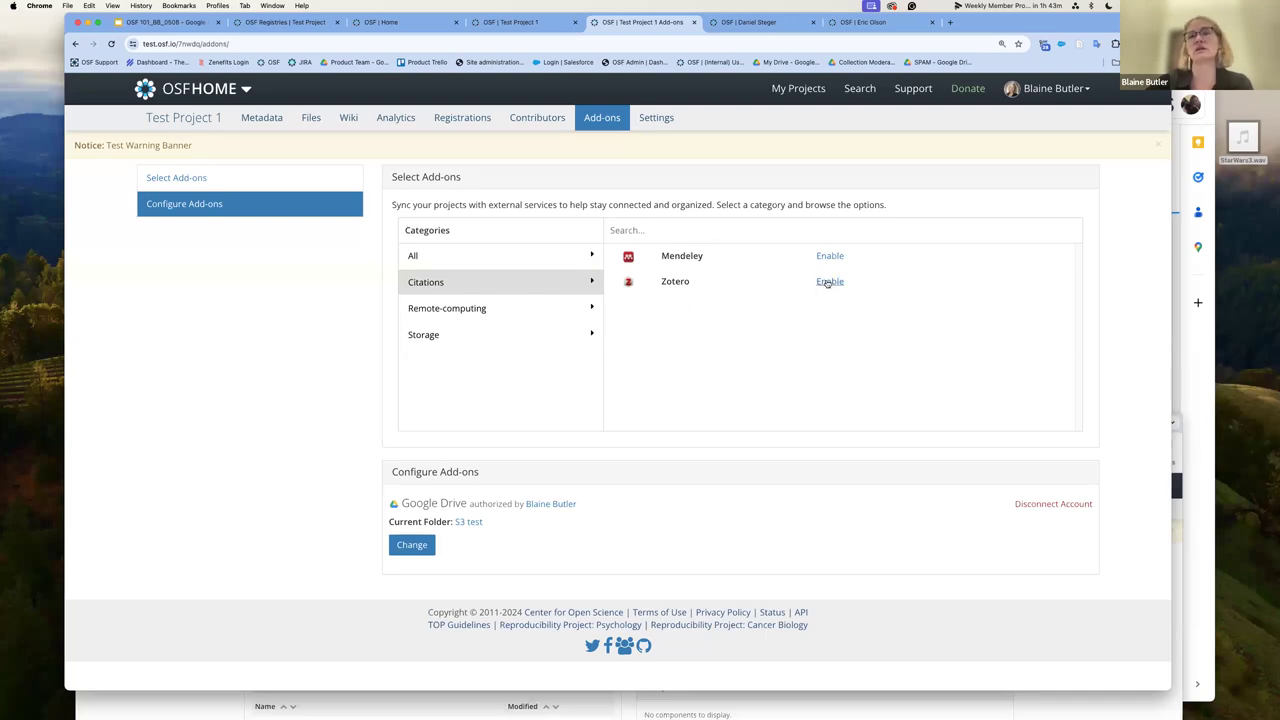
click(828, 282)
click(766, 390)
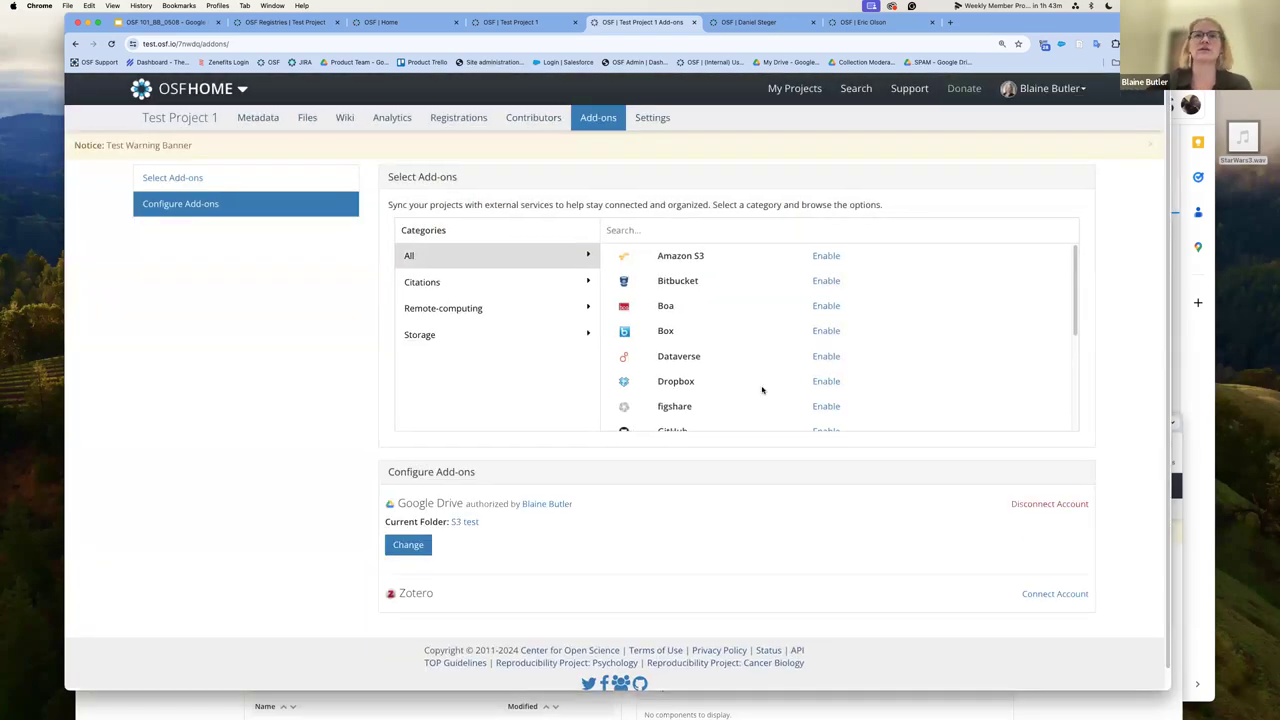
click(1046, 593)
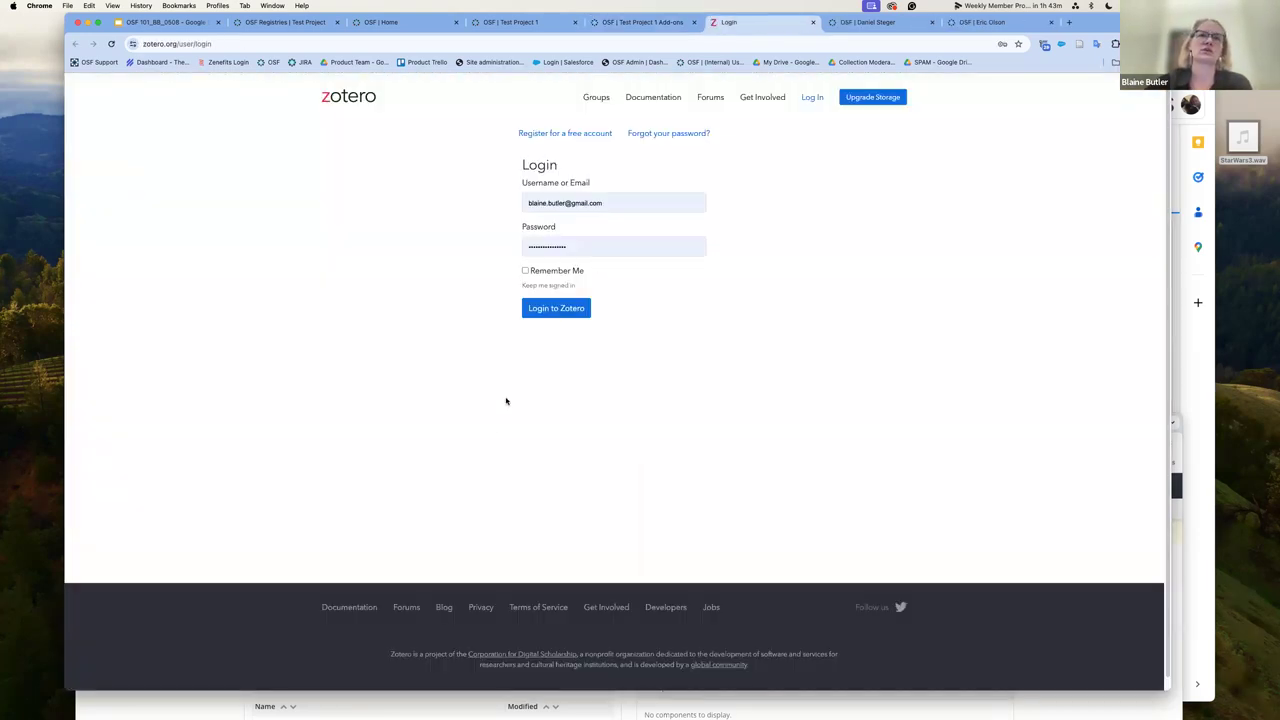
Log in to Zotero with Remember Me and accept the default private key permissions.
click(525, 270)
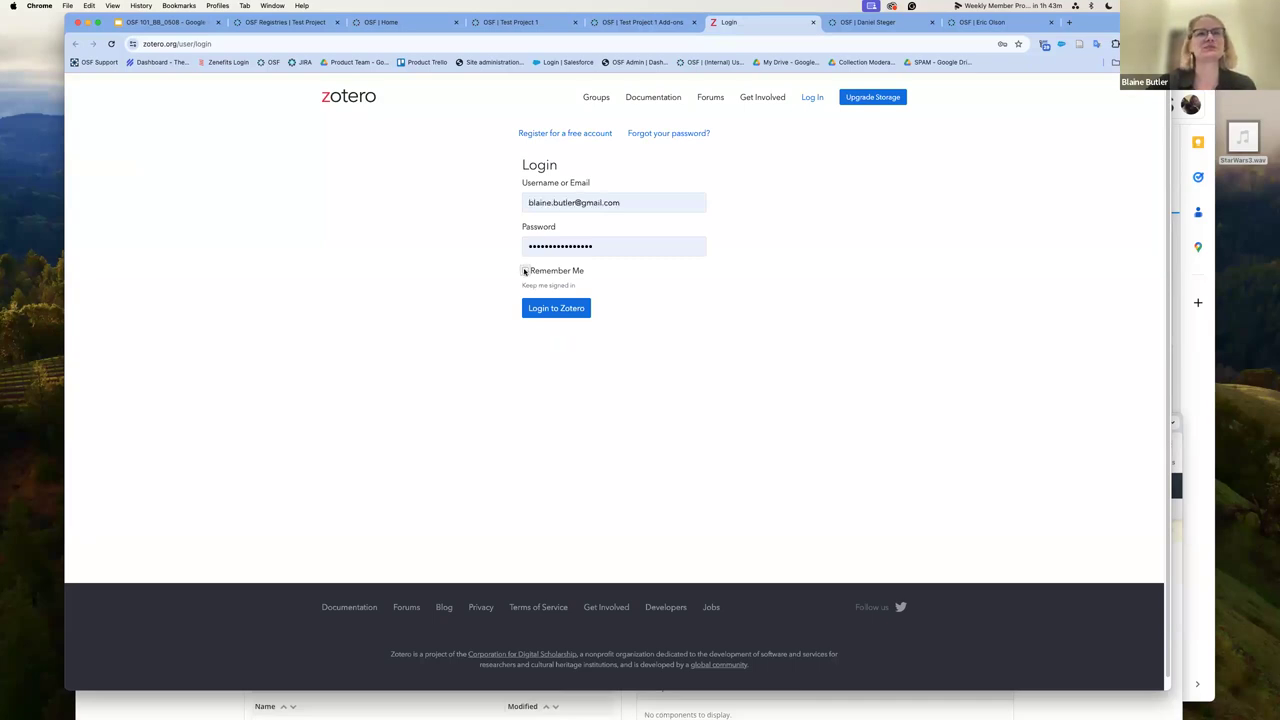
click(557, 309)
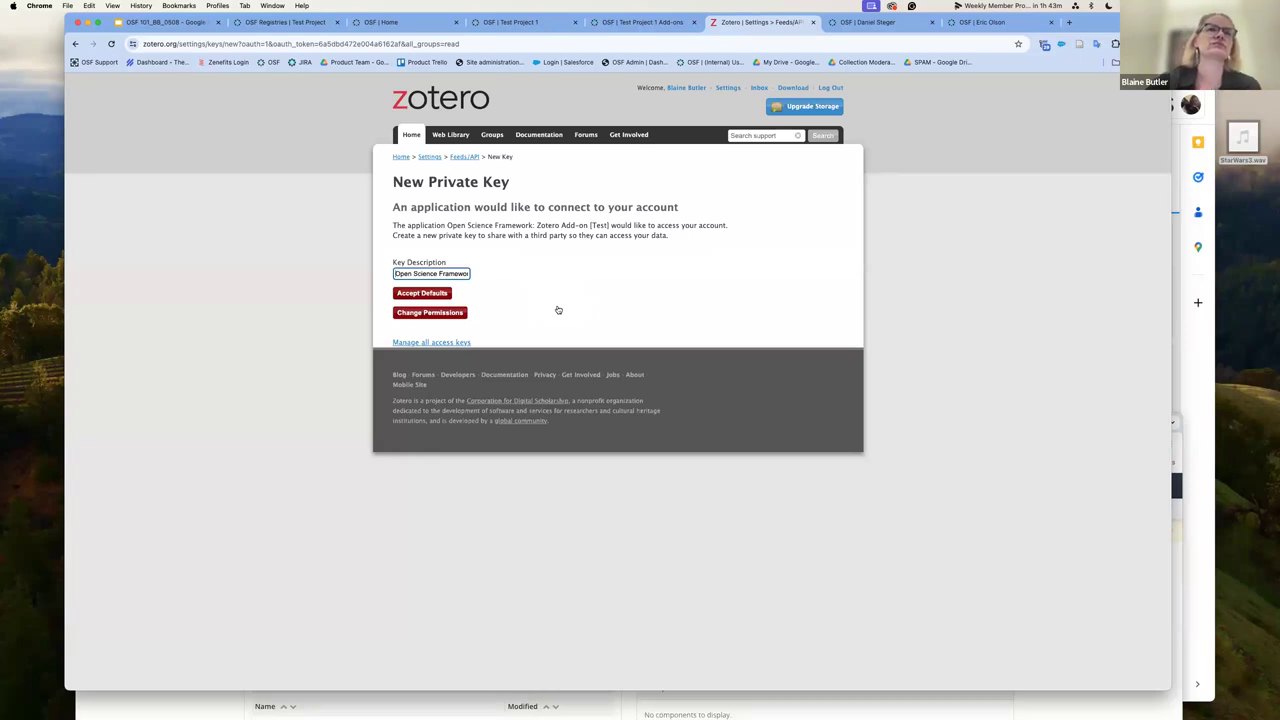
click(437, 296)
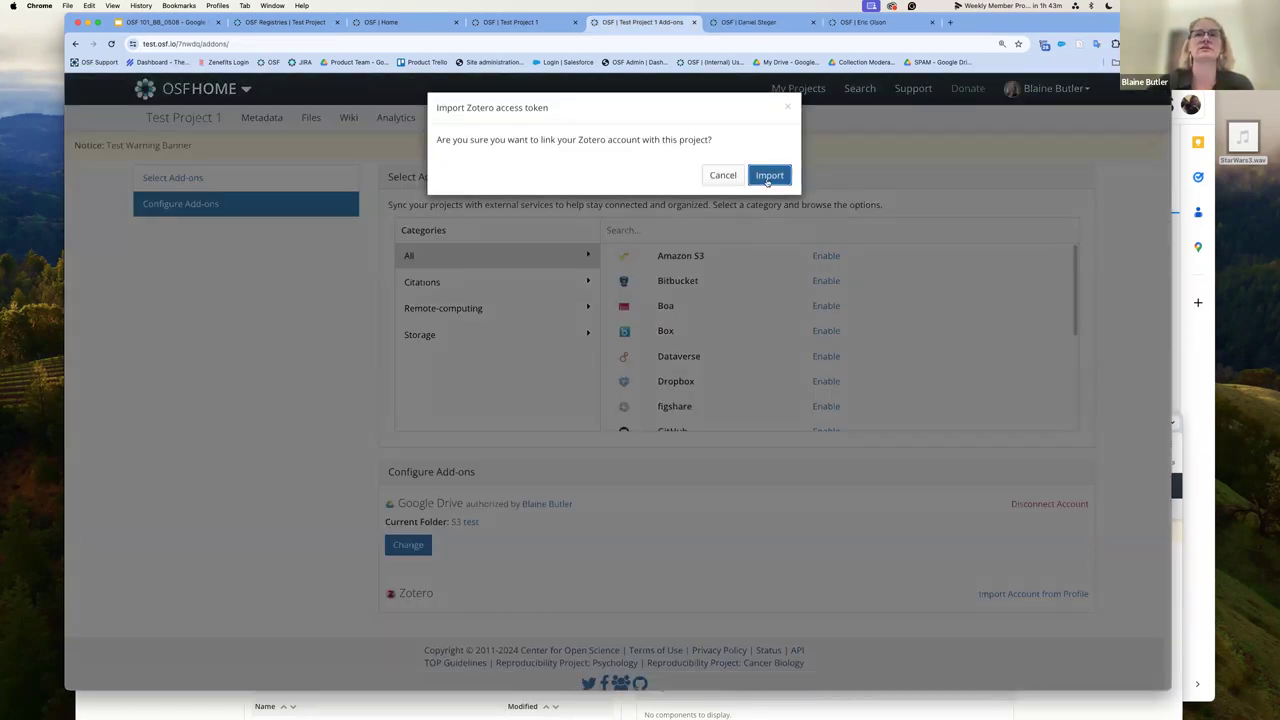
Import the Zotero token, save LunaMSG as the linked library, and return to the project overview.
click(767, 176)
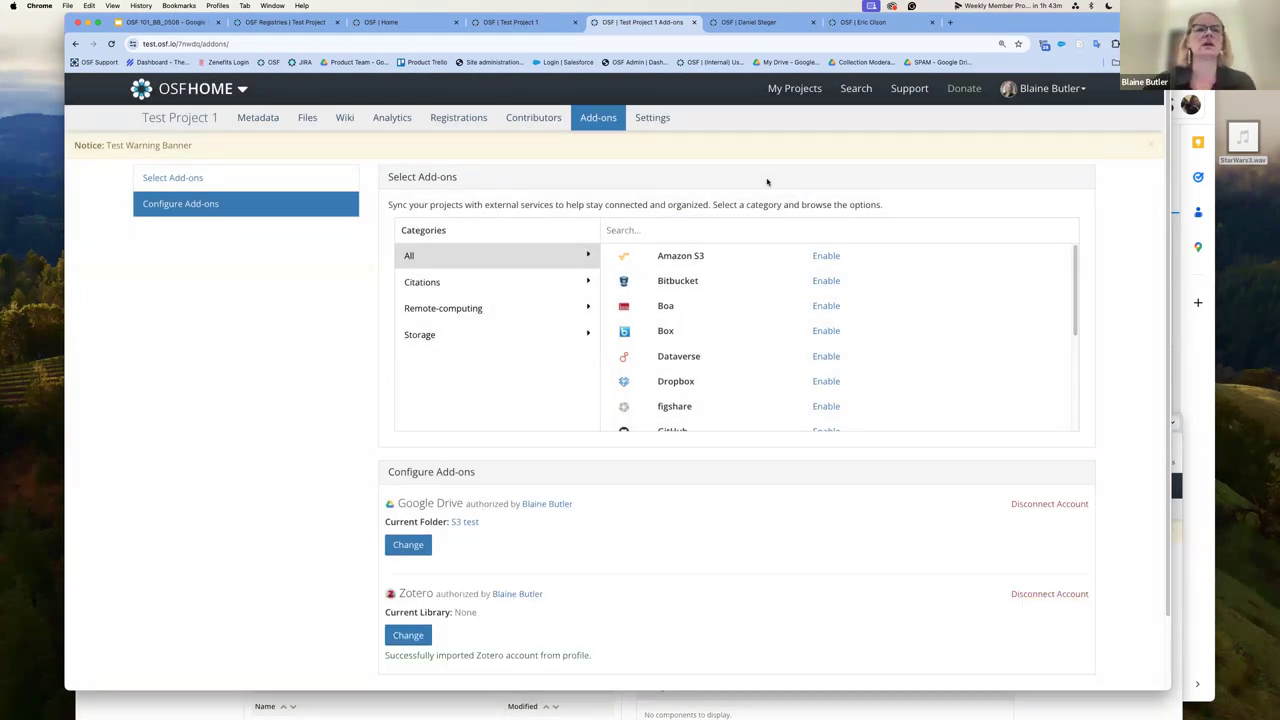
scroll(840, 408, down, 5)
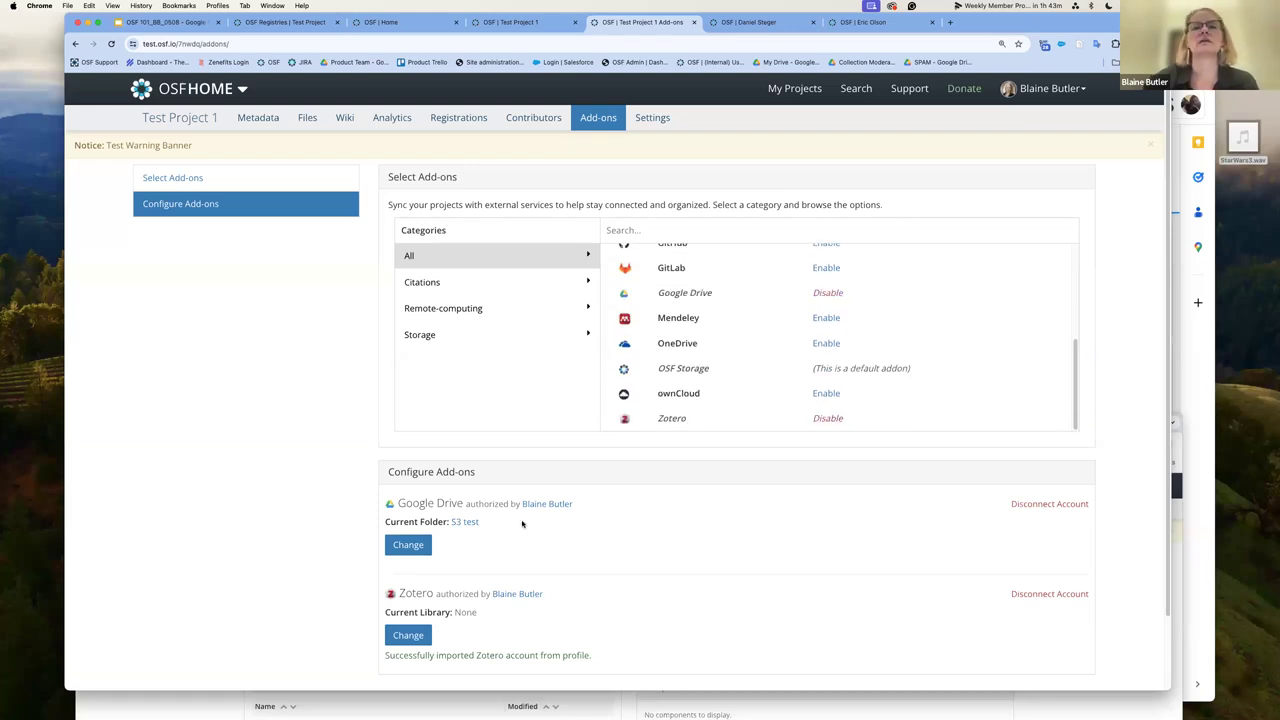
click(420, 637)
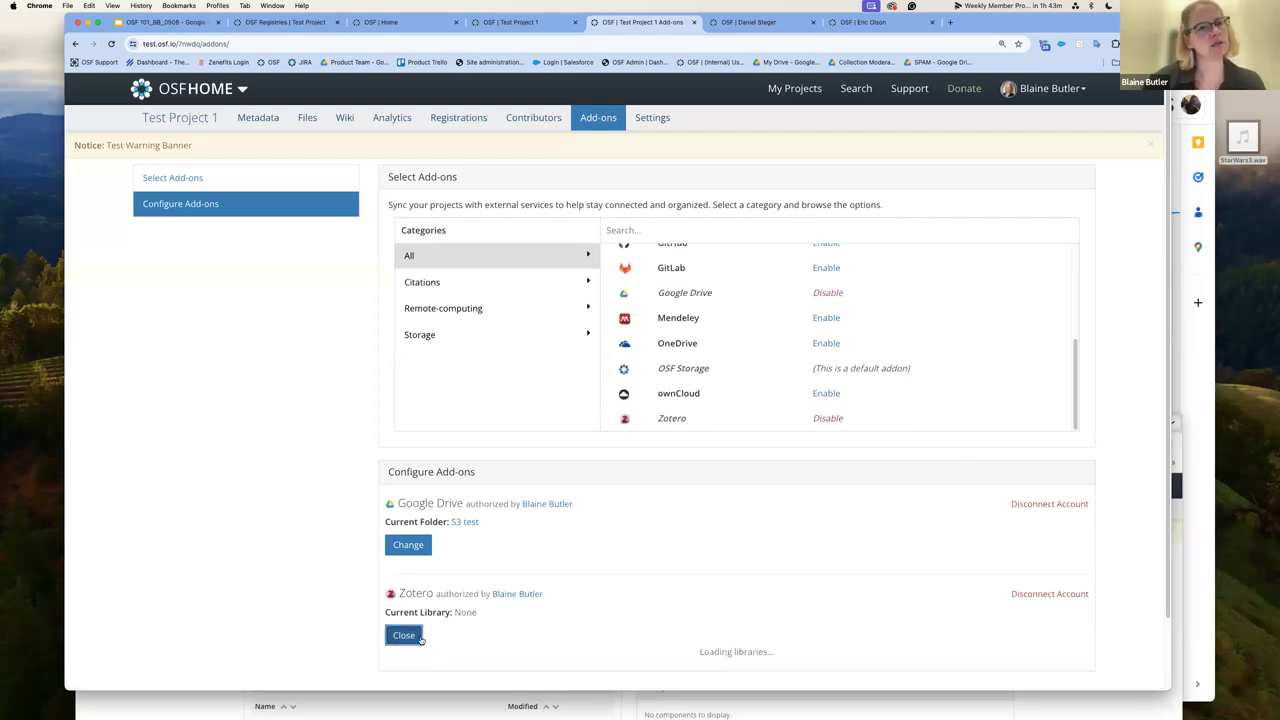
scroll(797, 597, down, 5)
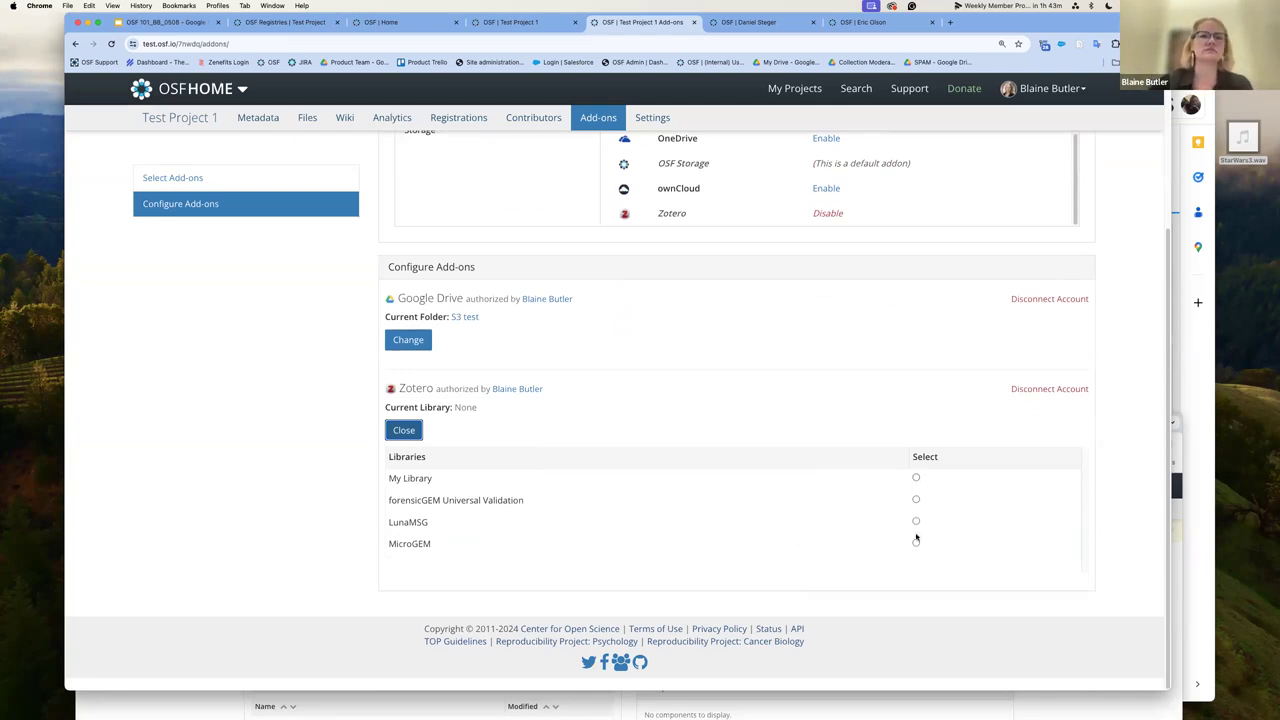
click(916, 521)
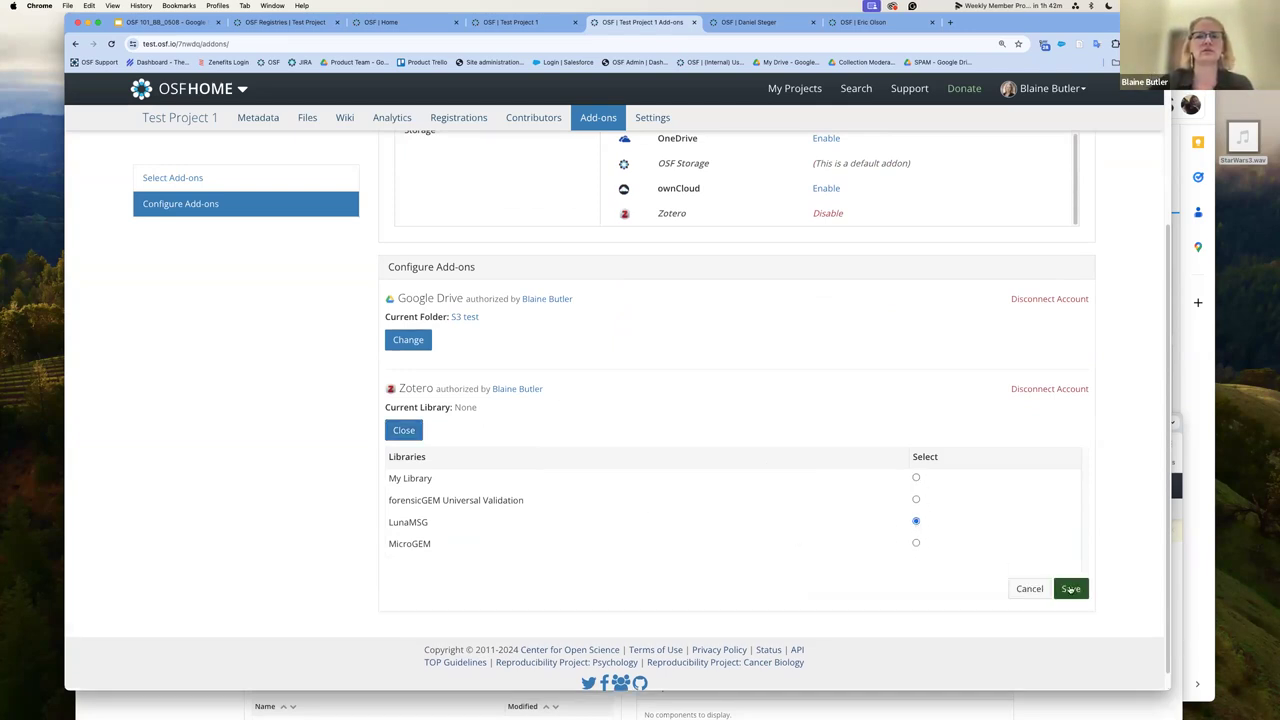
click(1070, 589)
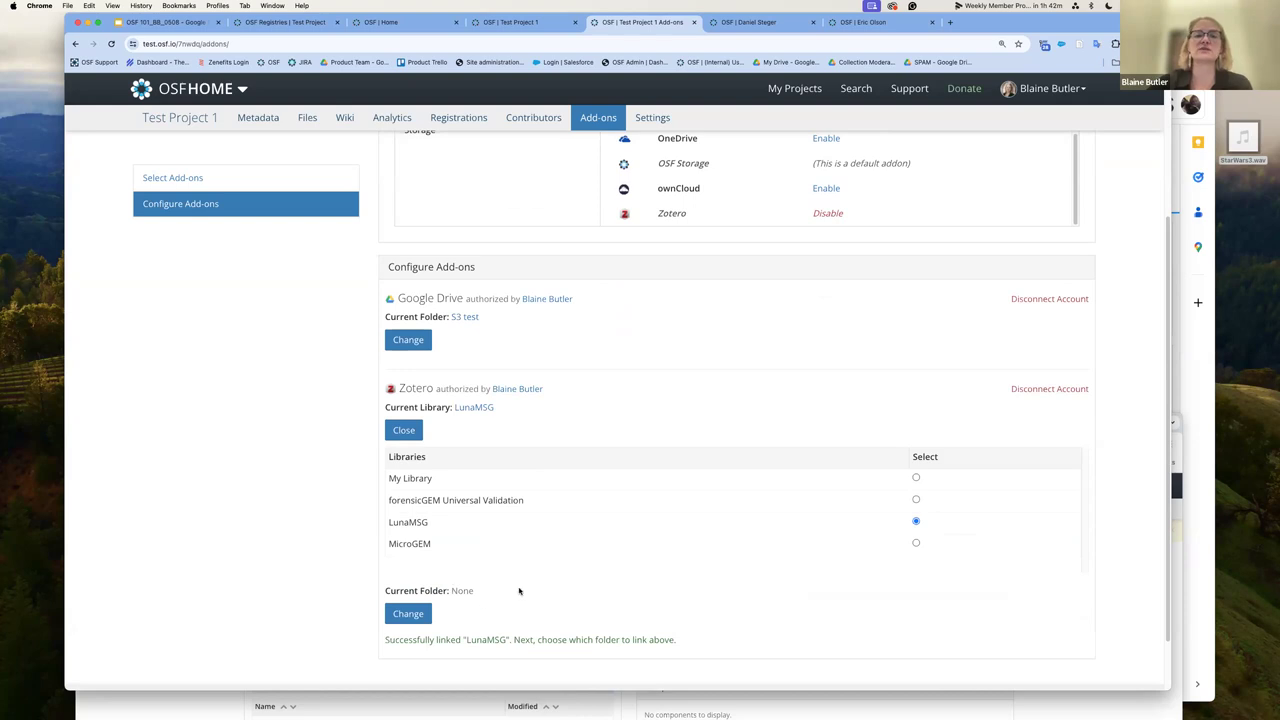
scroll(518, 357, up, 3)
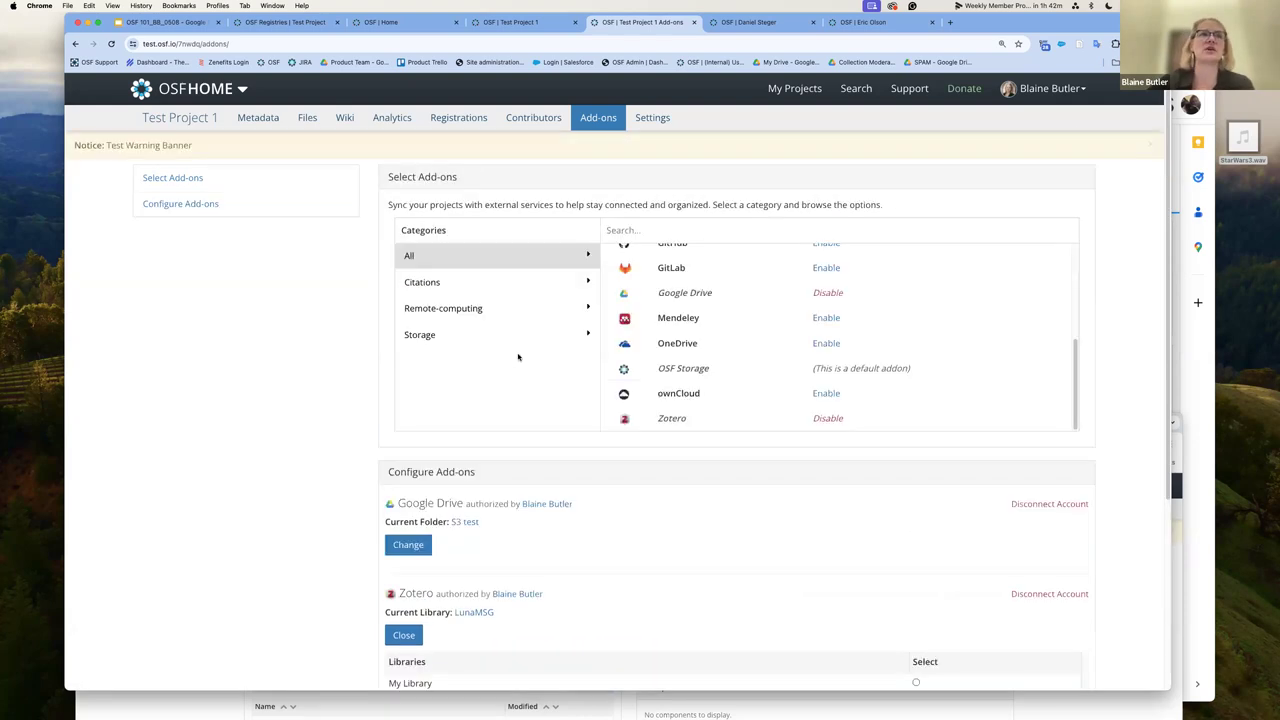
click(182, 120)
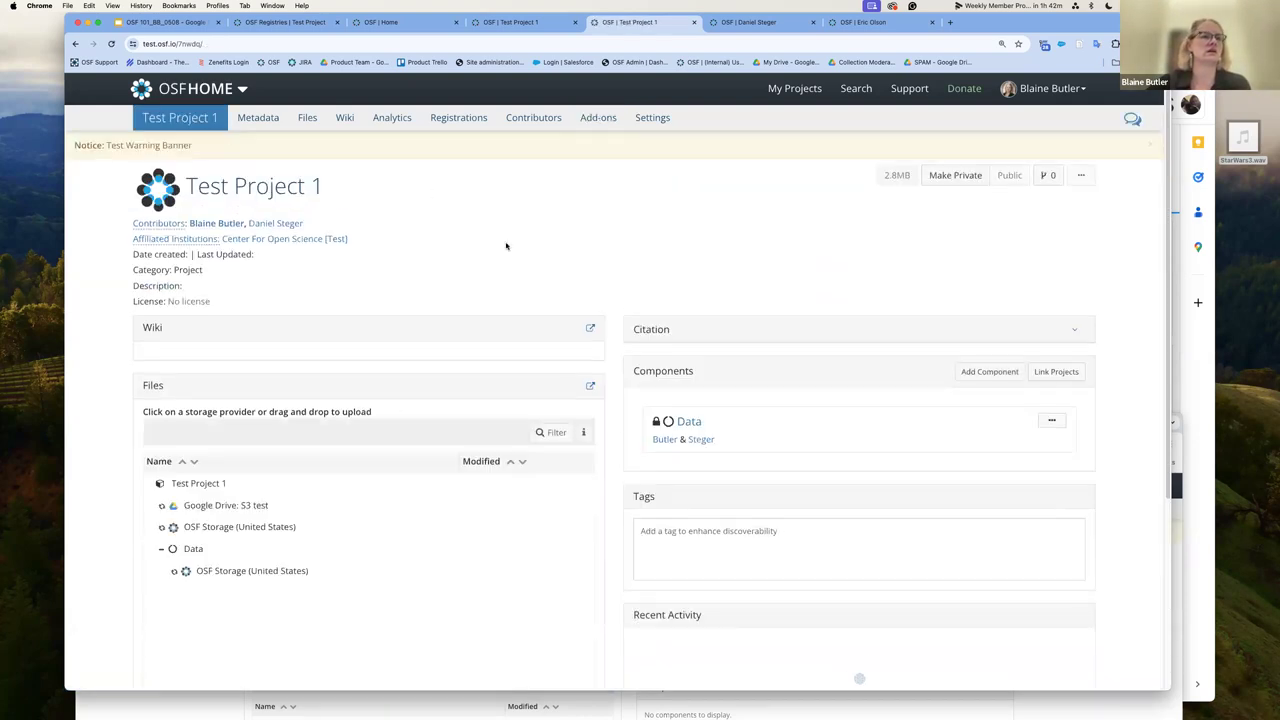
scroll(514, 291, down, 5)
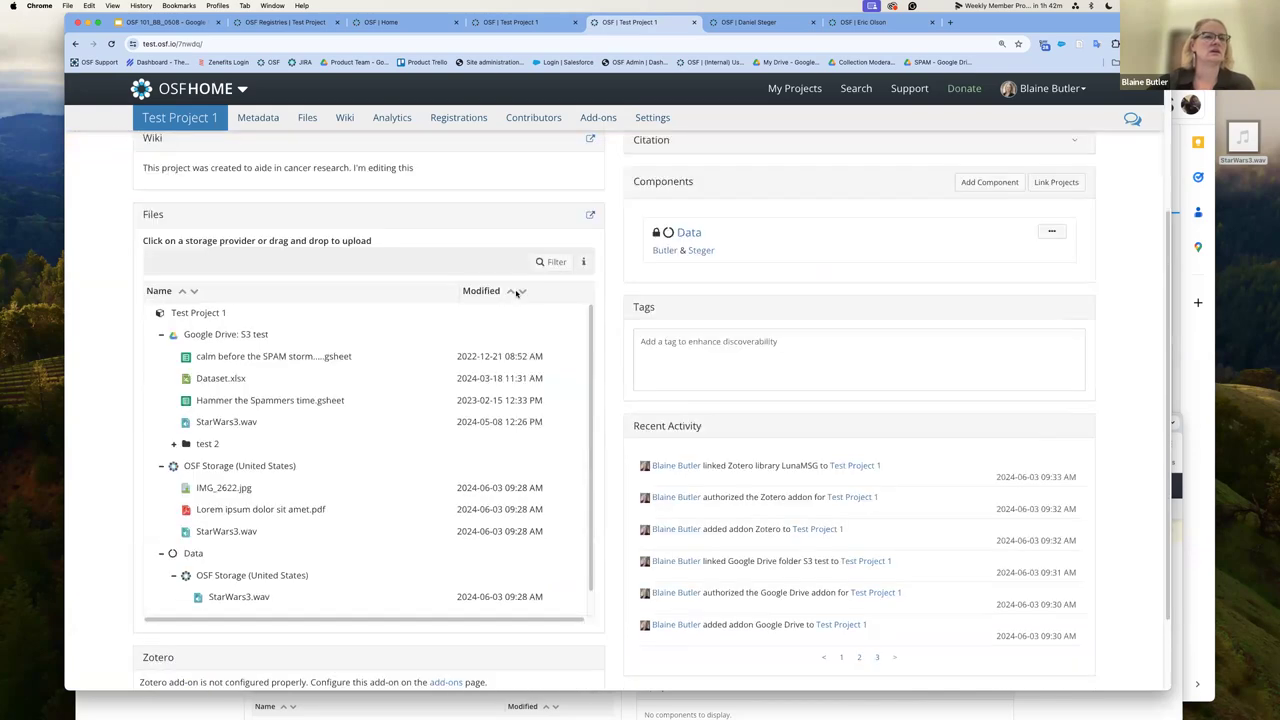
scroll(516, 291, up, 5)
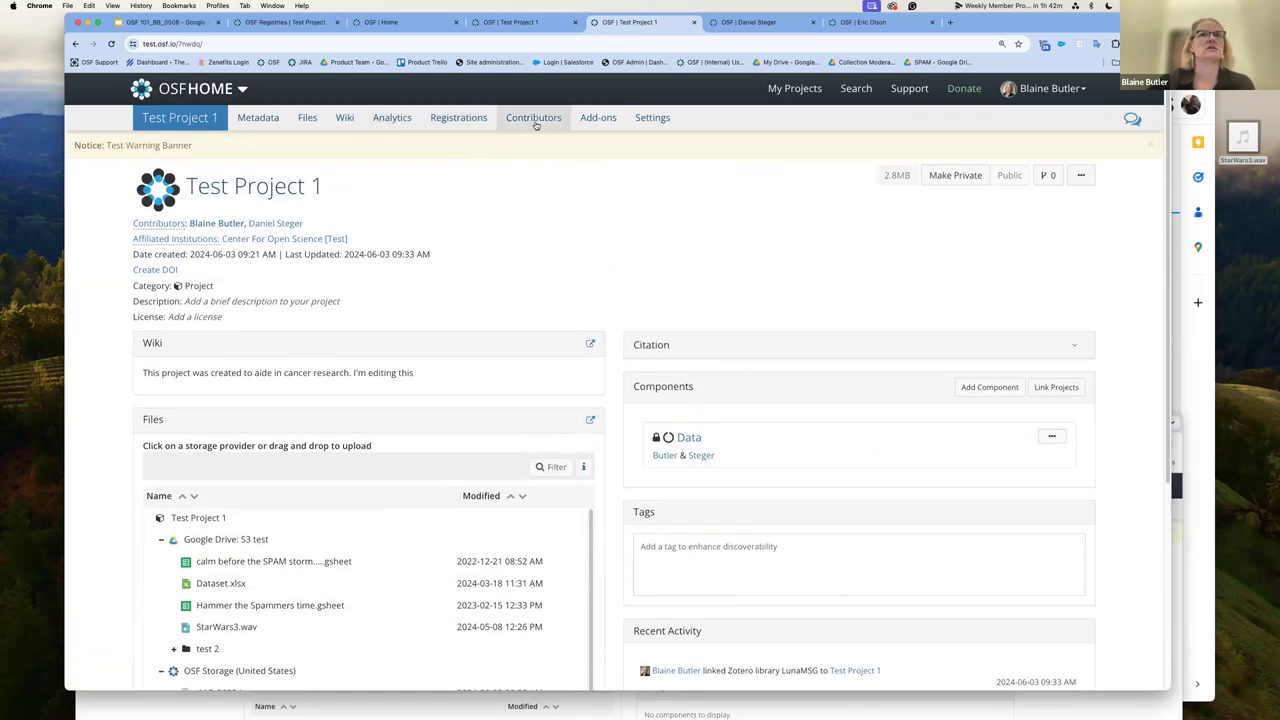
click(583, 119)
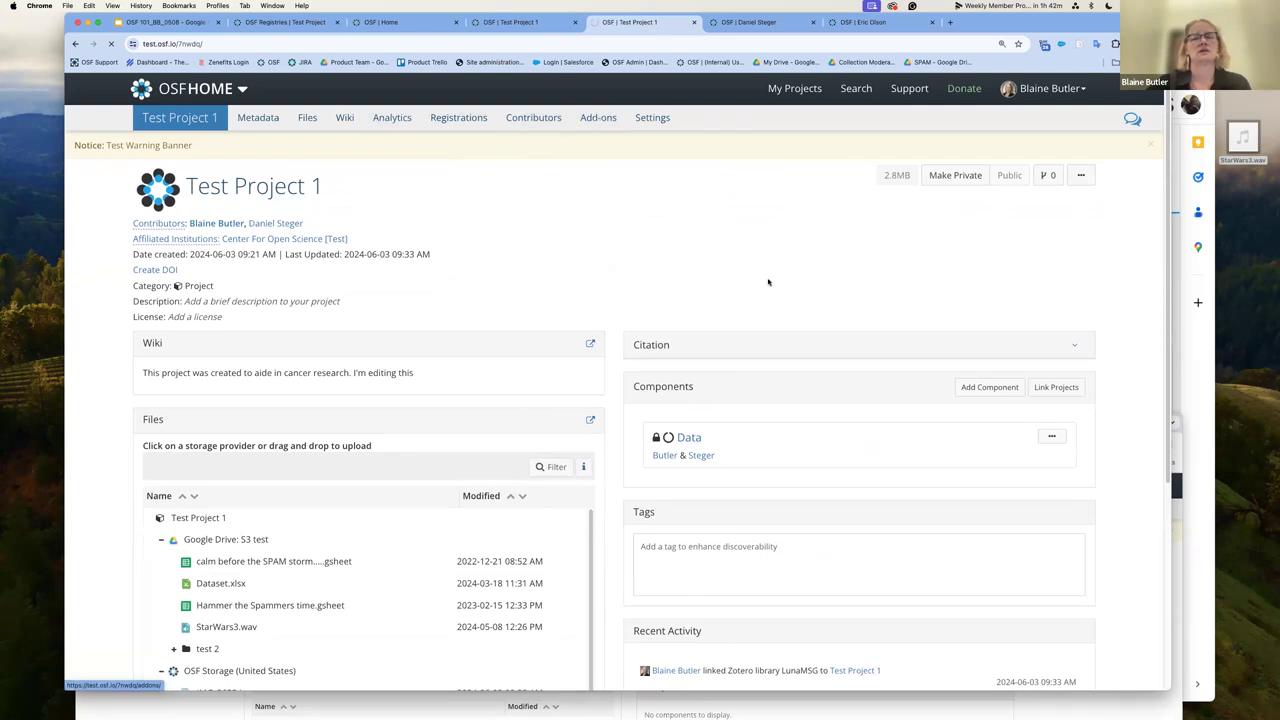
scroll(800, 347, down, 1)
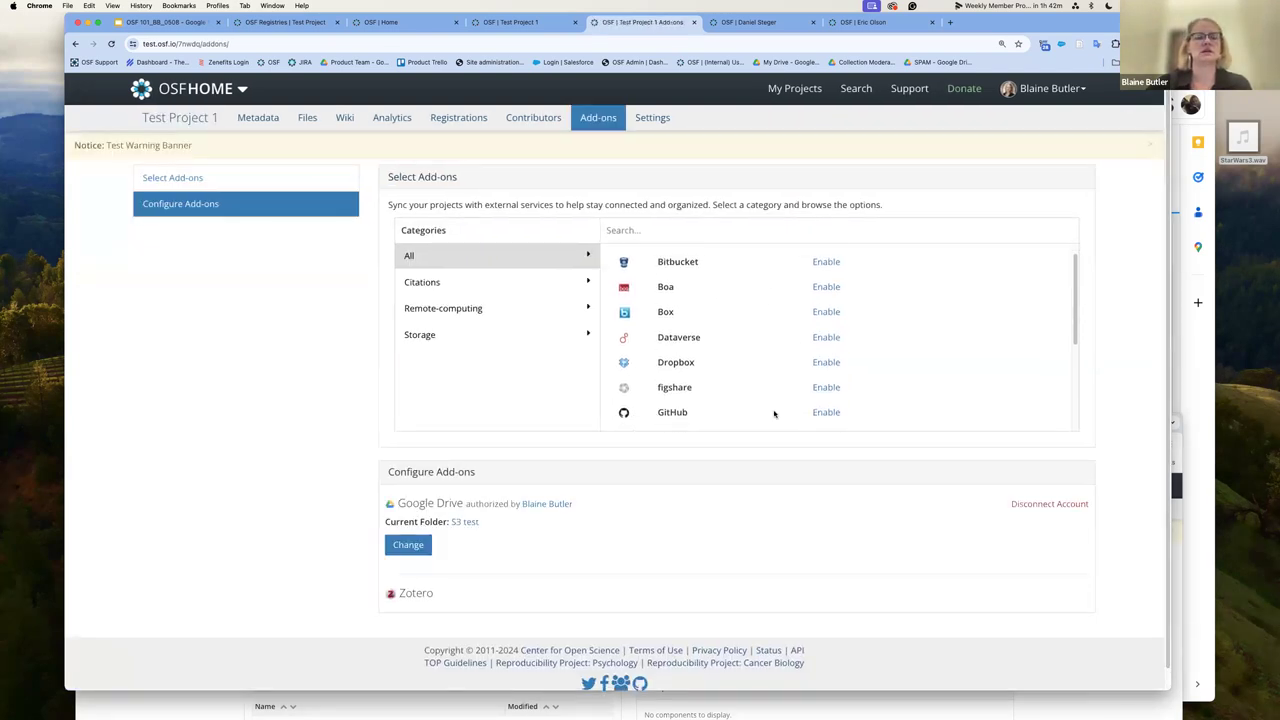
scroll(839, 472, down, 2)
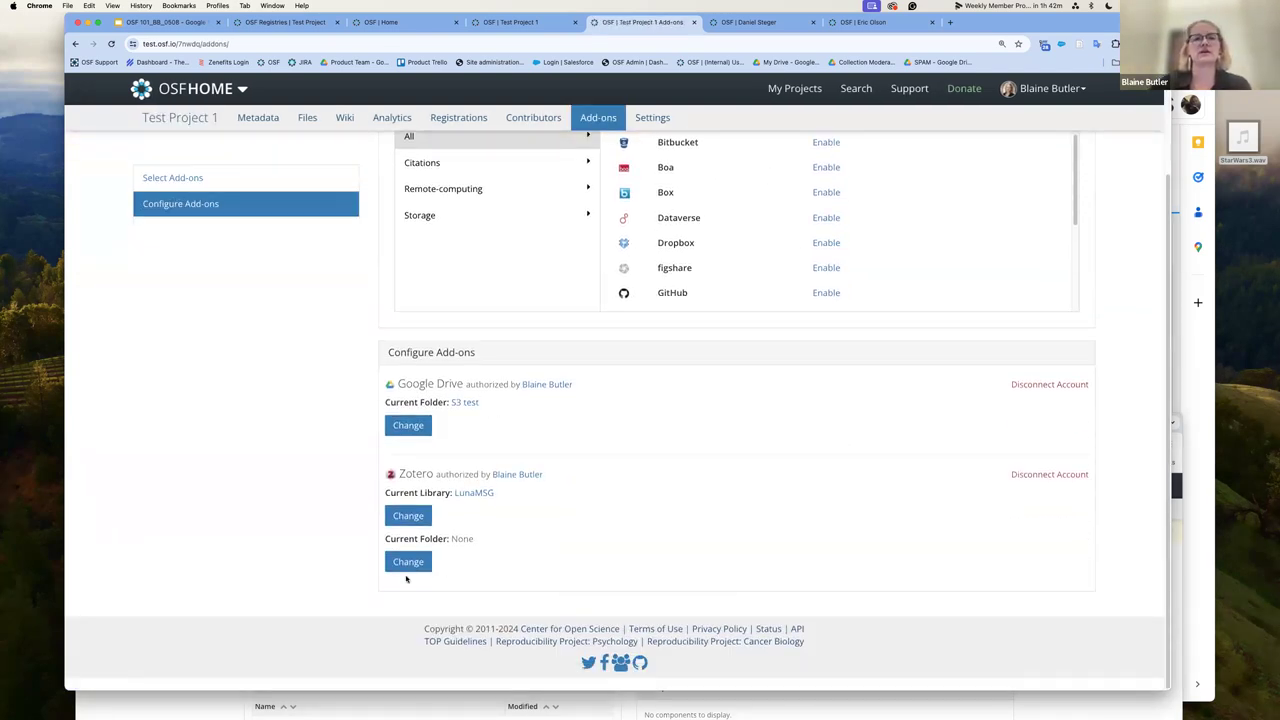
scroll(645, 525, up, 1)
scroll(649, 522, up, 1)
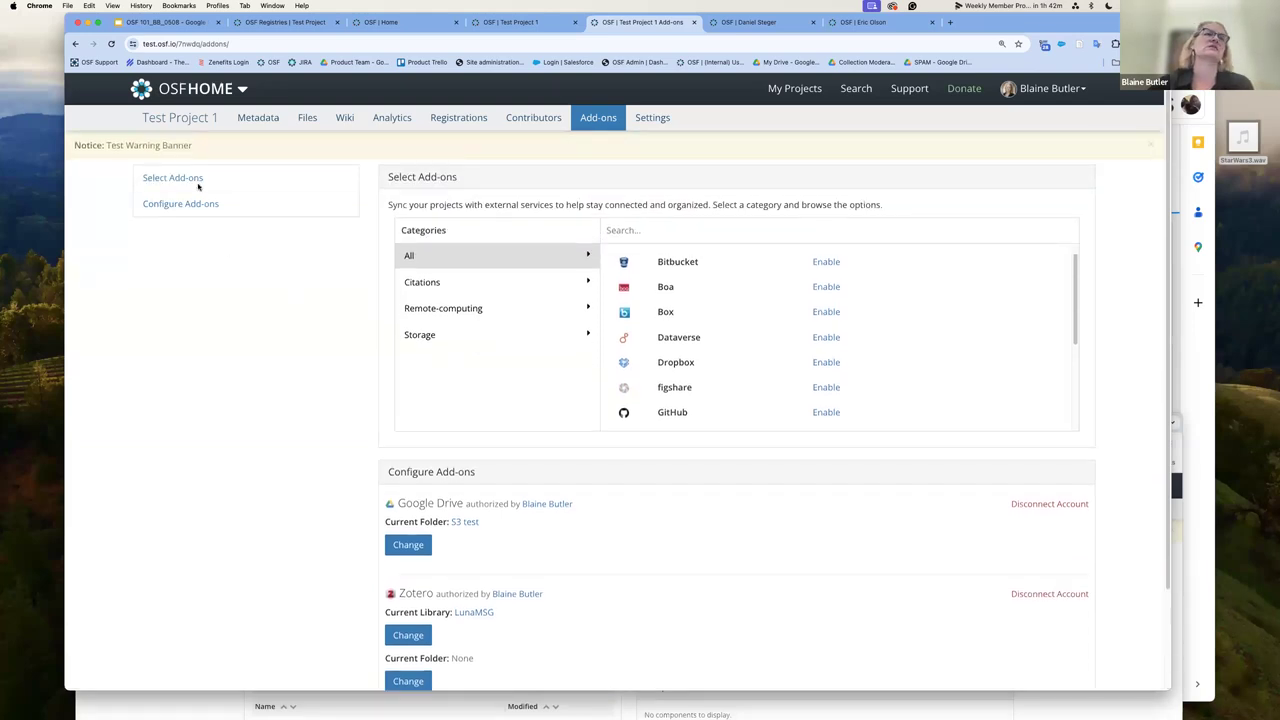
click(186, 118)
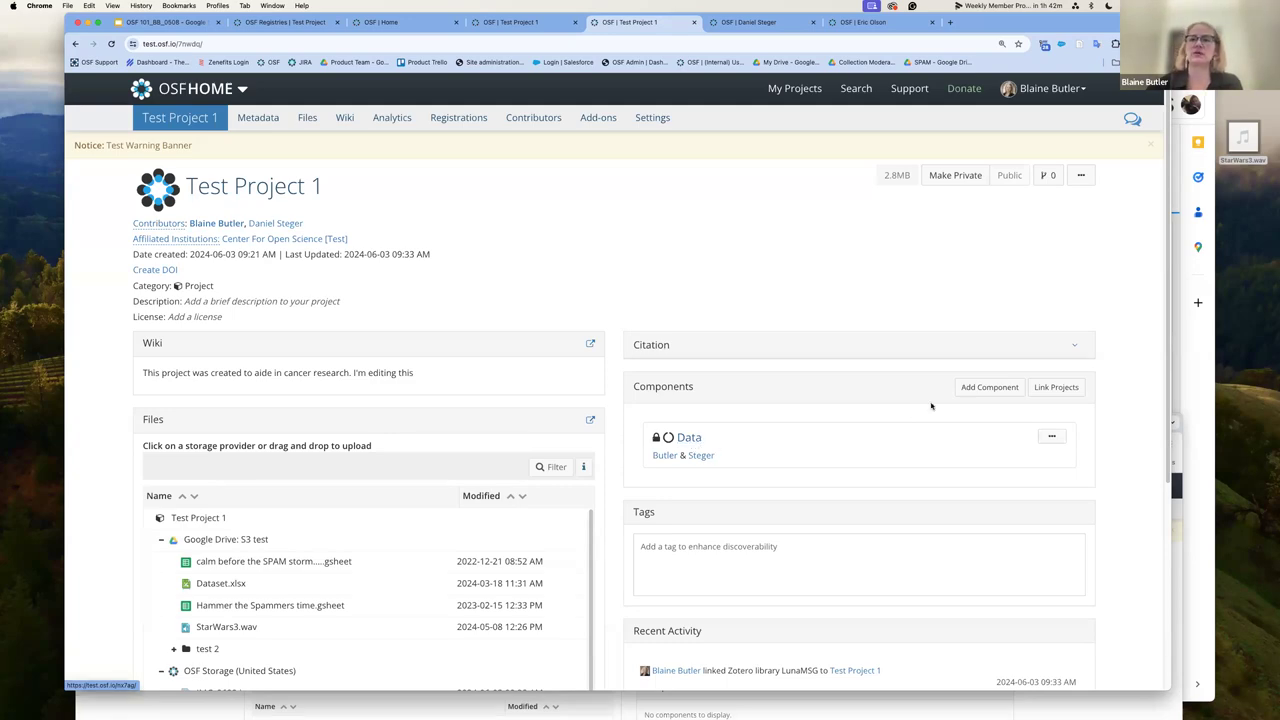
Create an 'Articles' component inheriting the project's contributors and tags, with one affiliation removed.
click(990, 388)
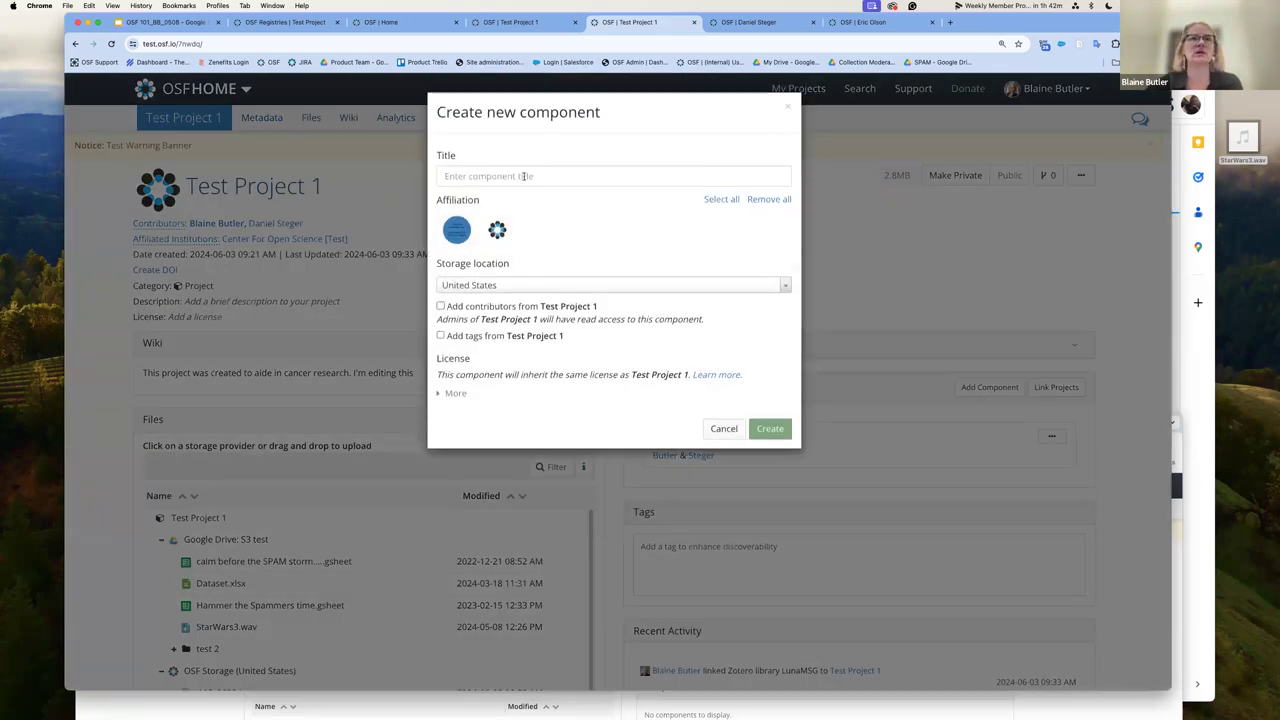
click(523, 176)
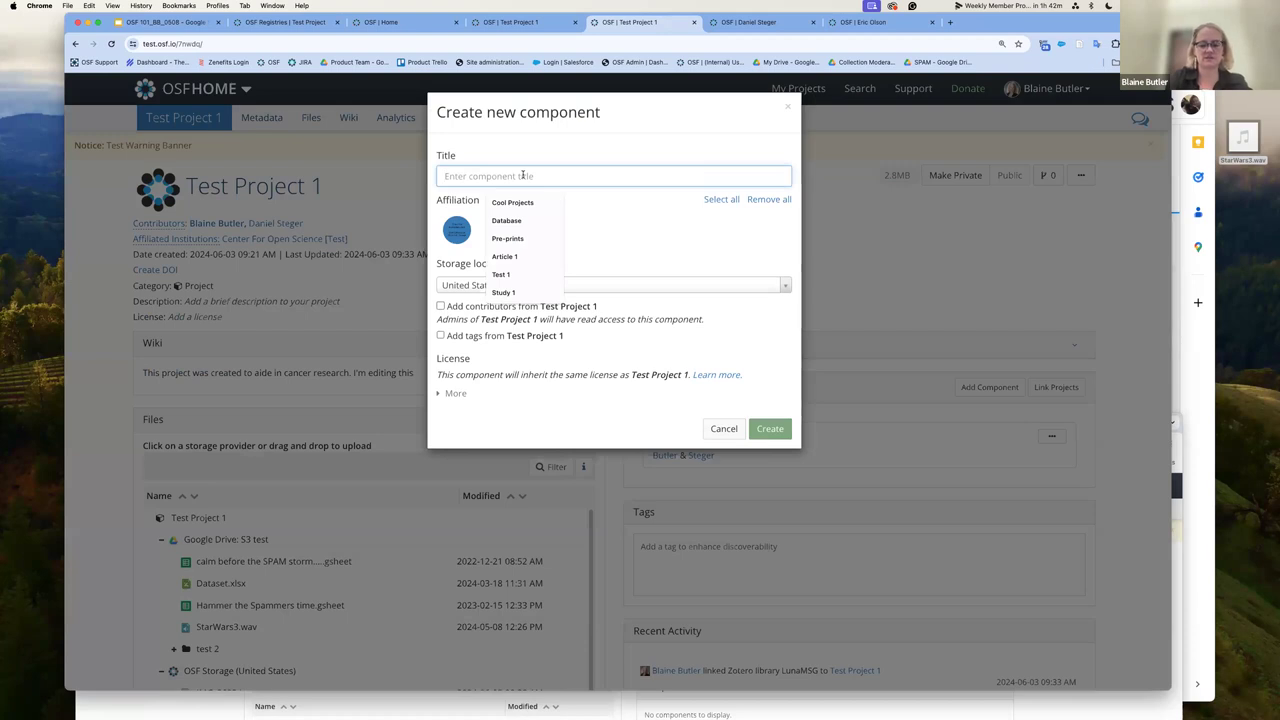
text(Articles)
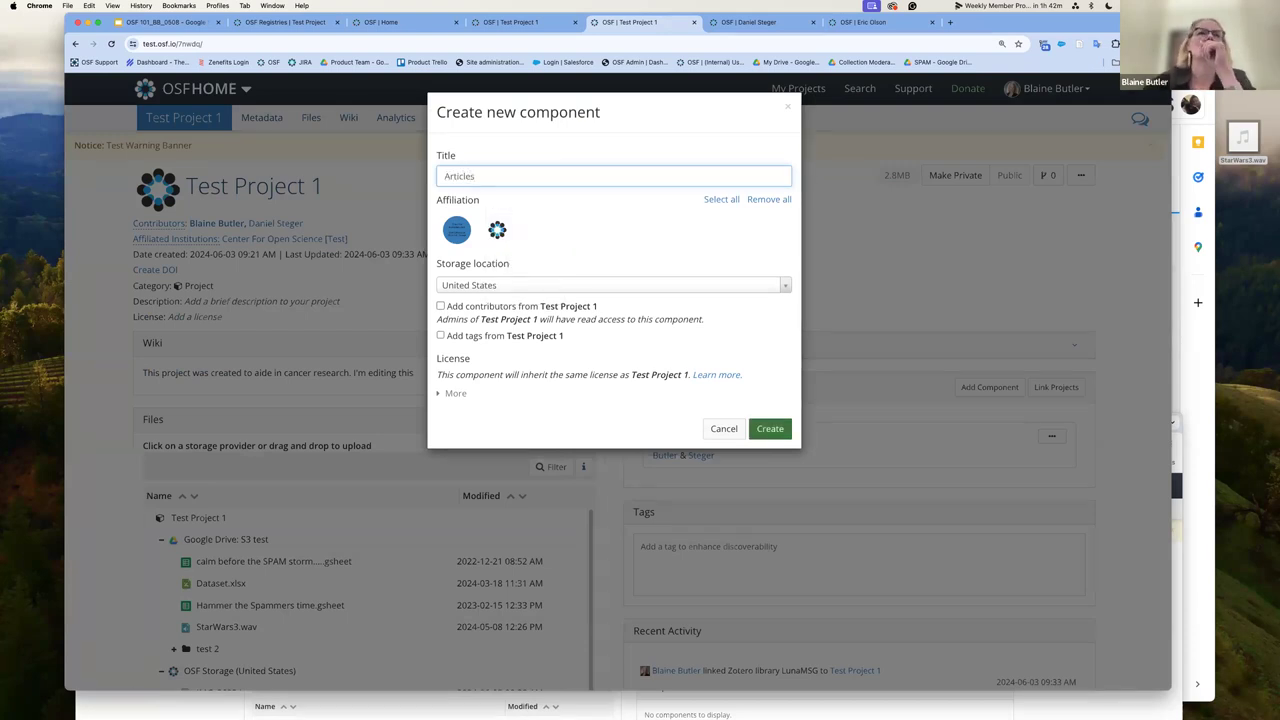
click(464, 234)
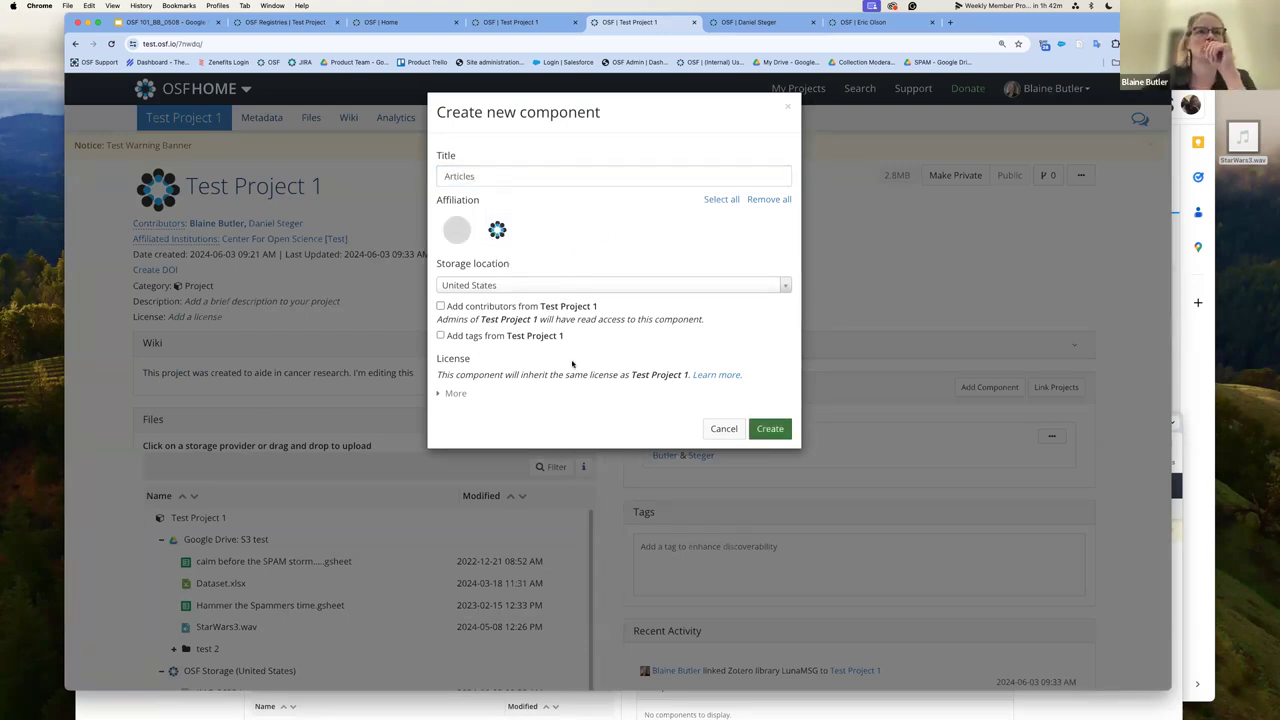
click(440, 306)
click(440, 335)
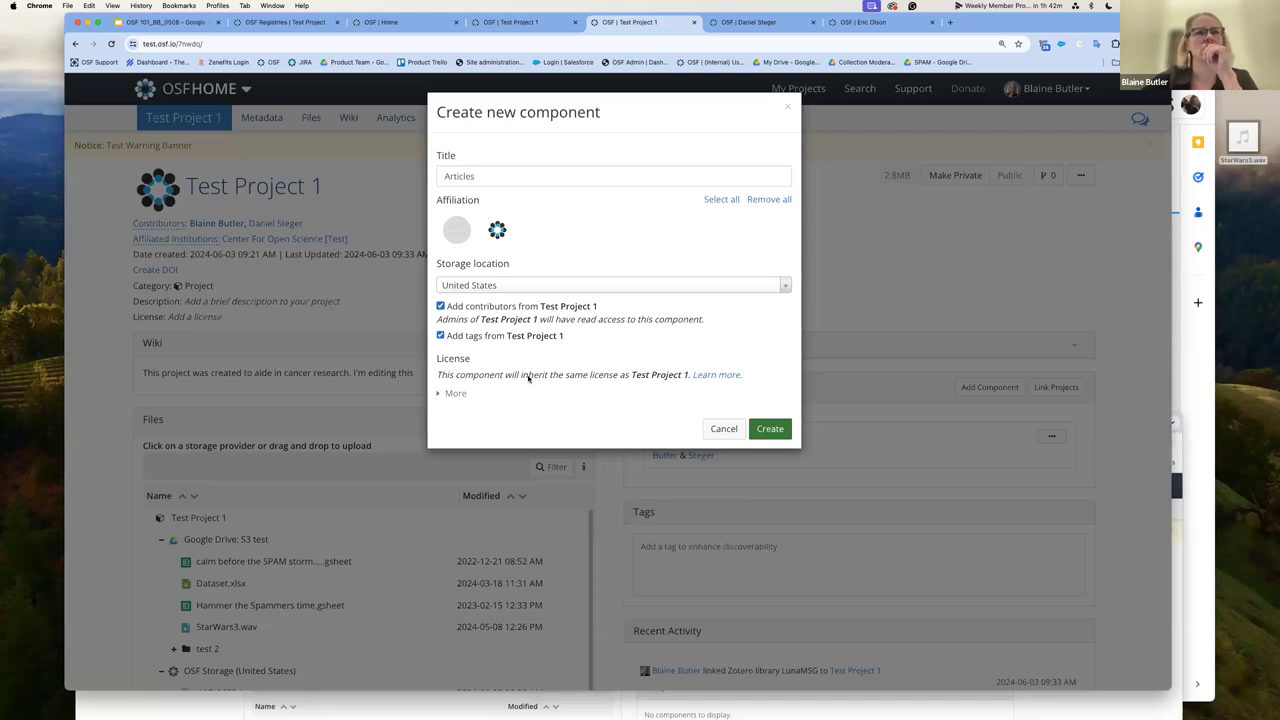
click(772, 428)
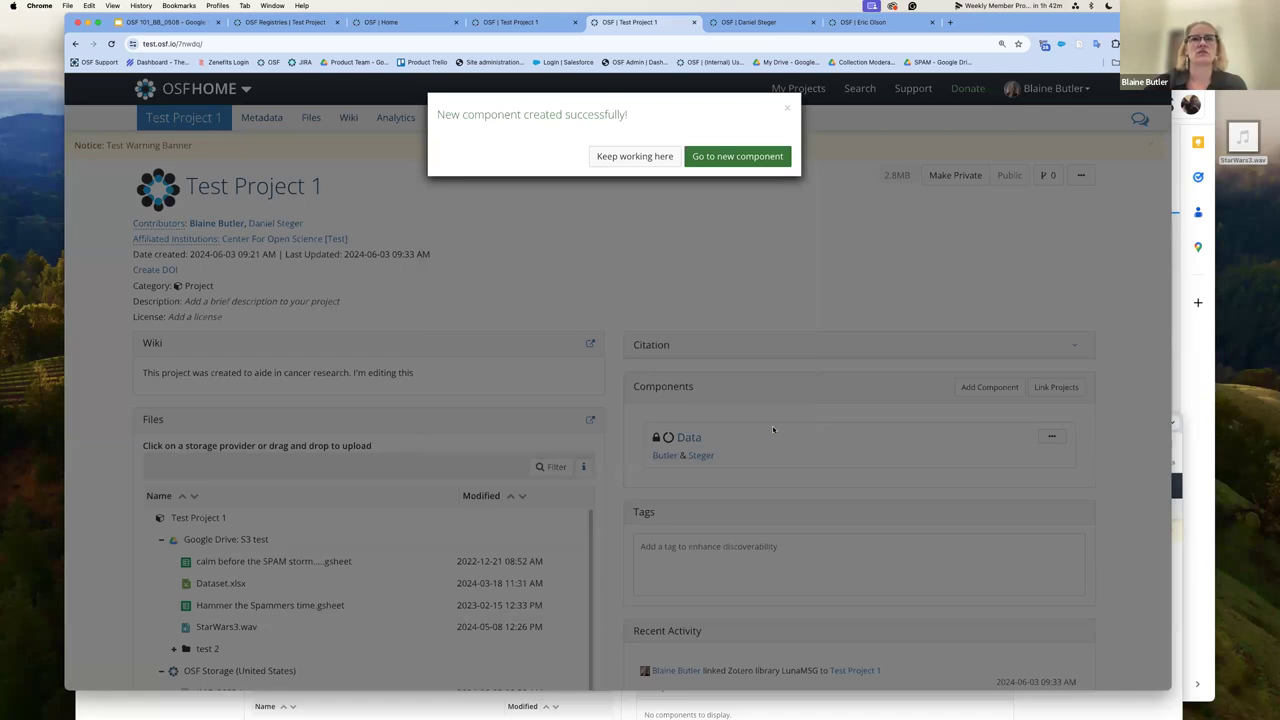
click(635, 156)
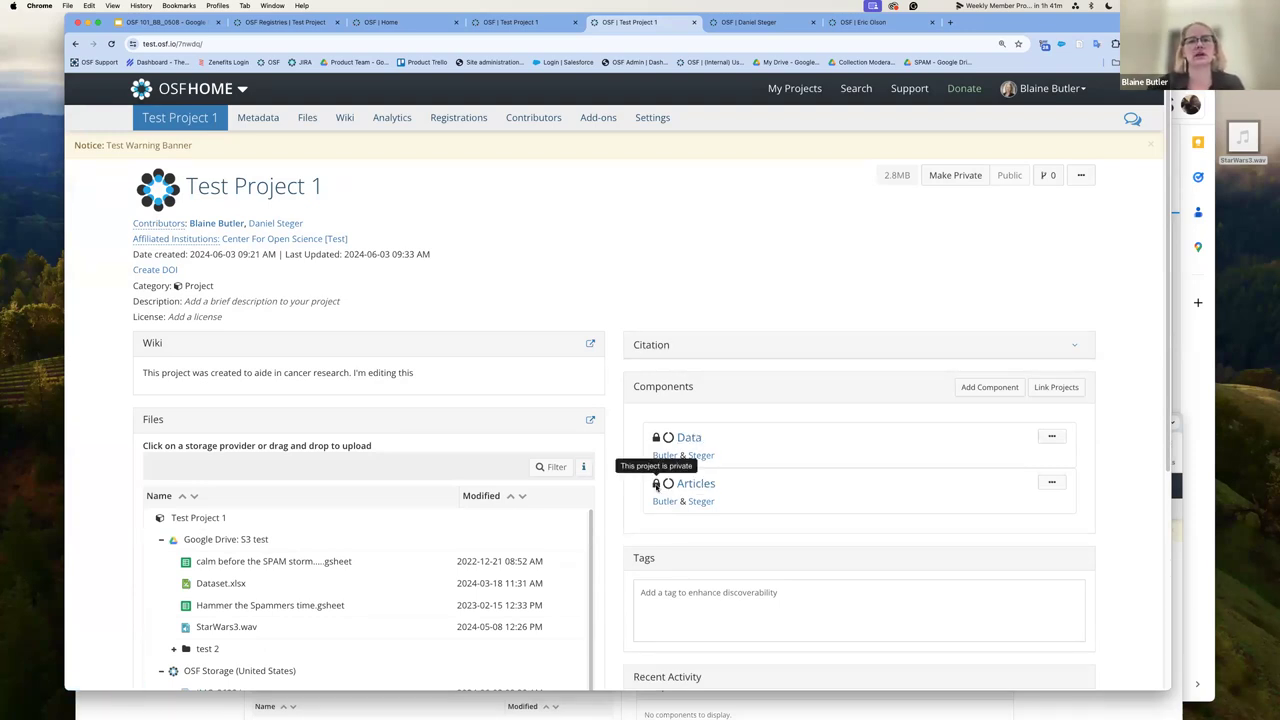
Make the Articles component public, confirming the warning, then go back to Test Project 1.
click(692, 483)
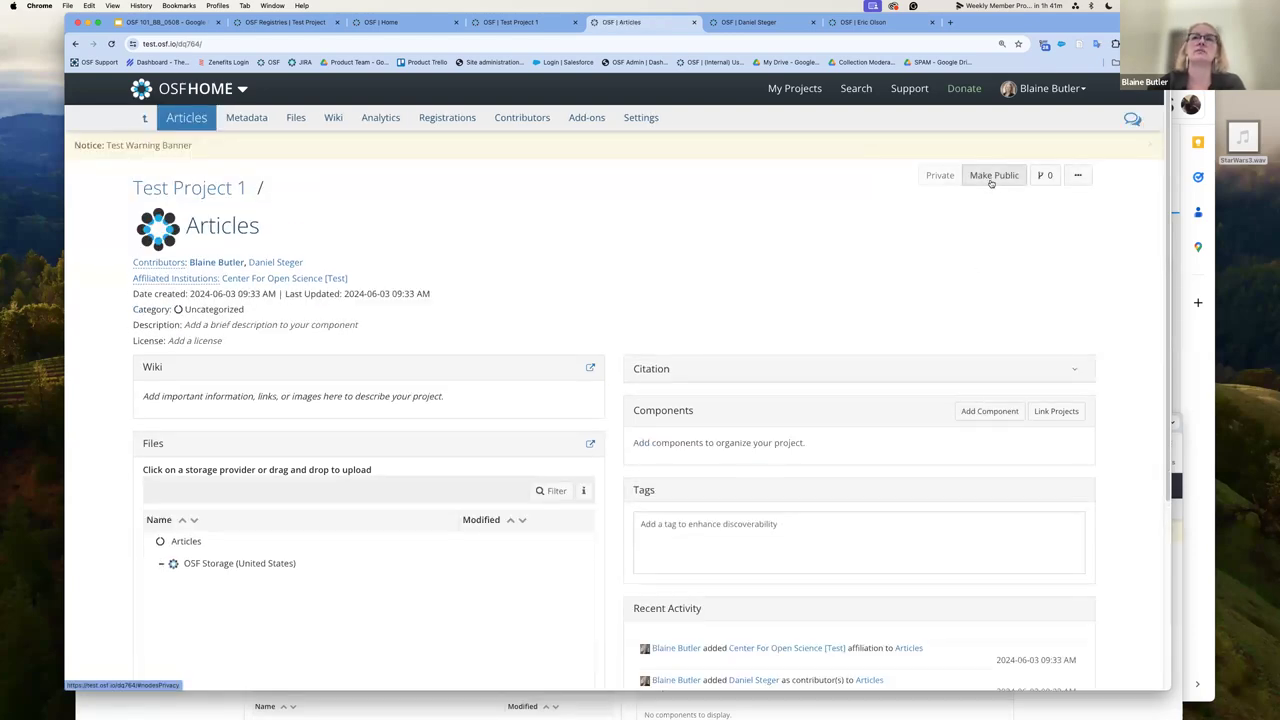
click(991, 176)
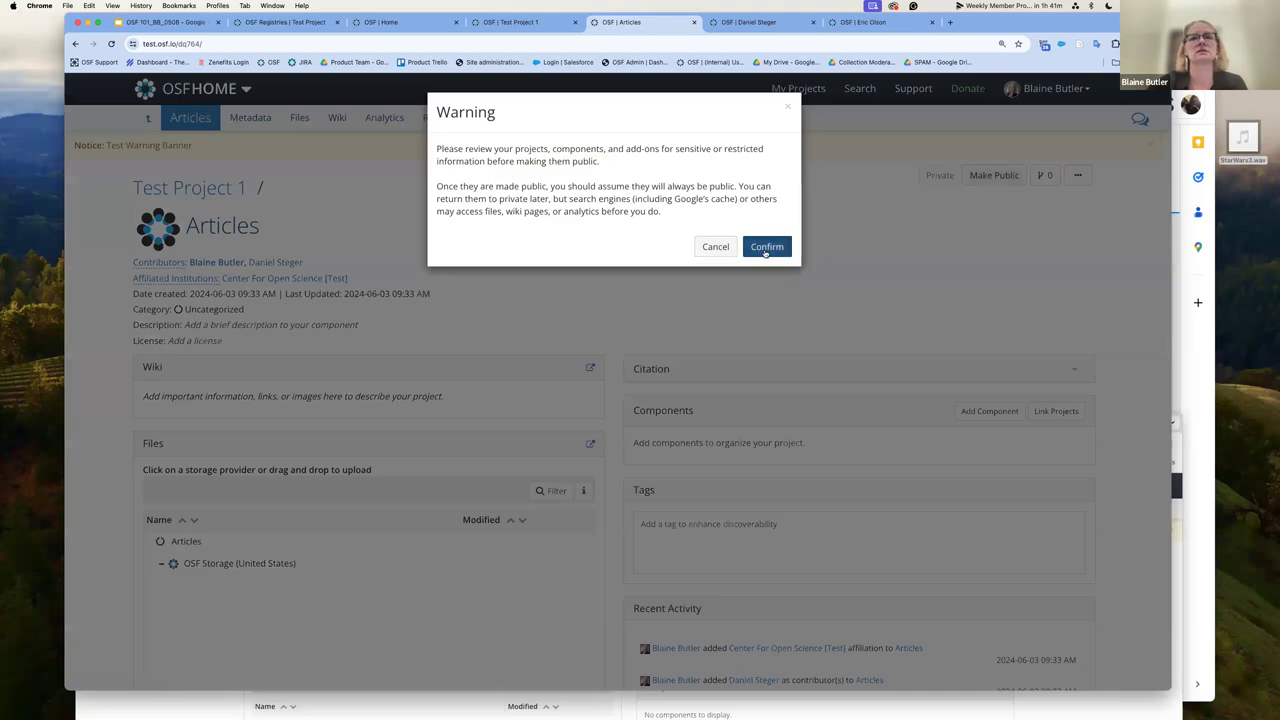
click(766, 248)
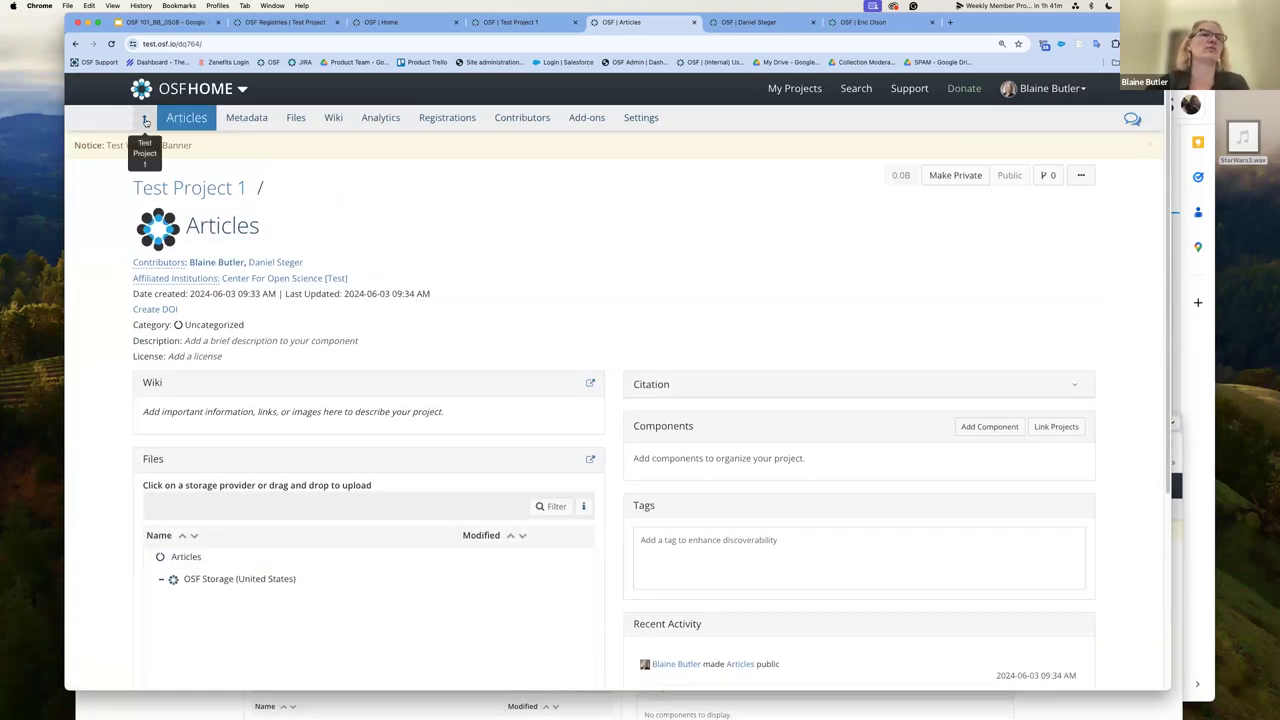
click(146, 120)
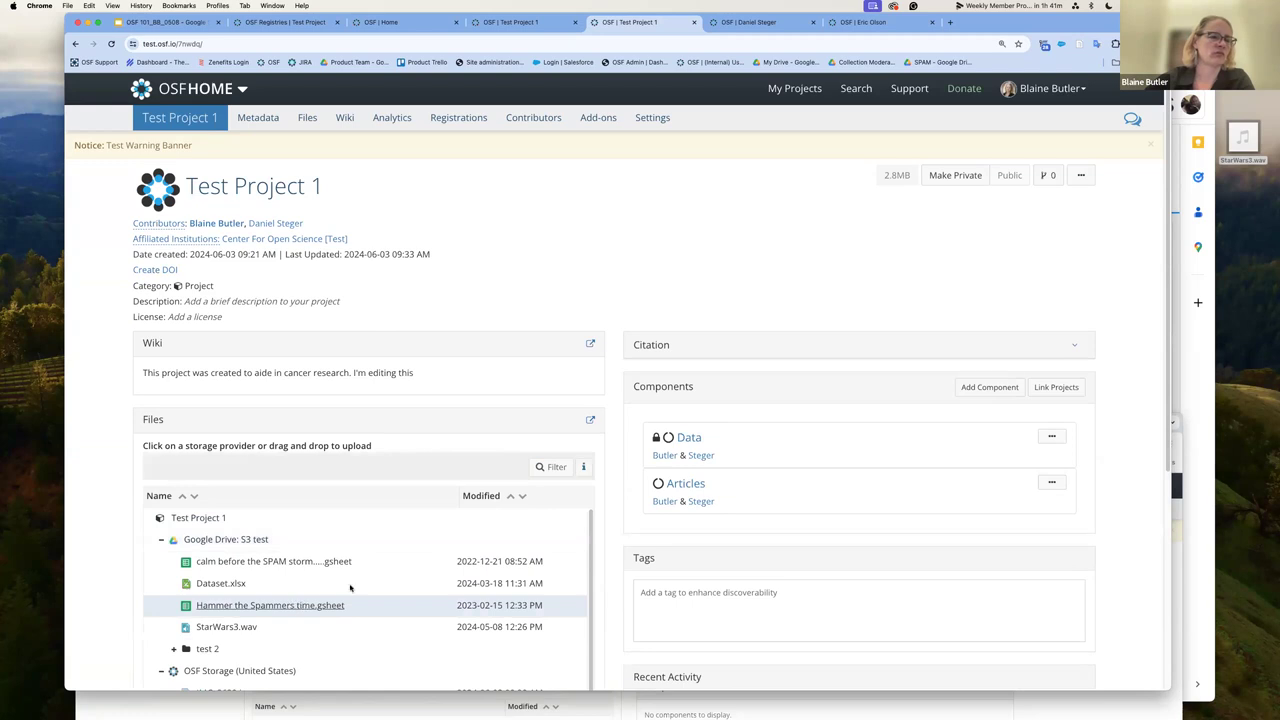
Drag Lorem ipsum dolor sit amet.pdf into the Articles component's OSF Storage folder.
scroll(392, 558, down, 5)
scroll(410, 543, down, 3)
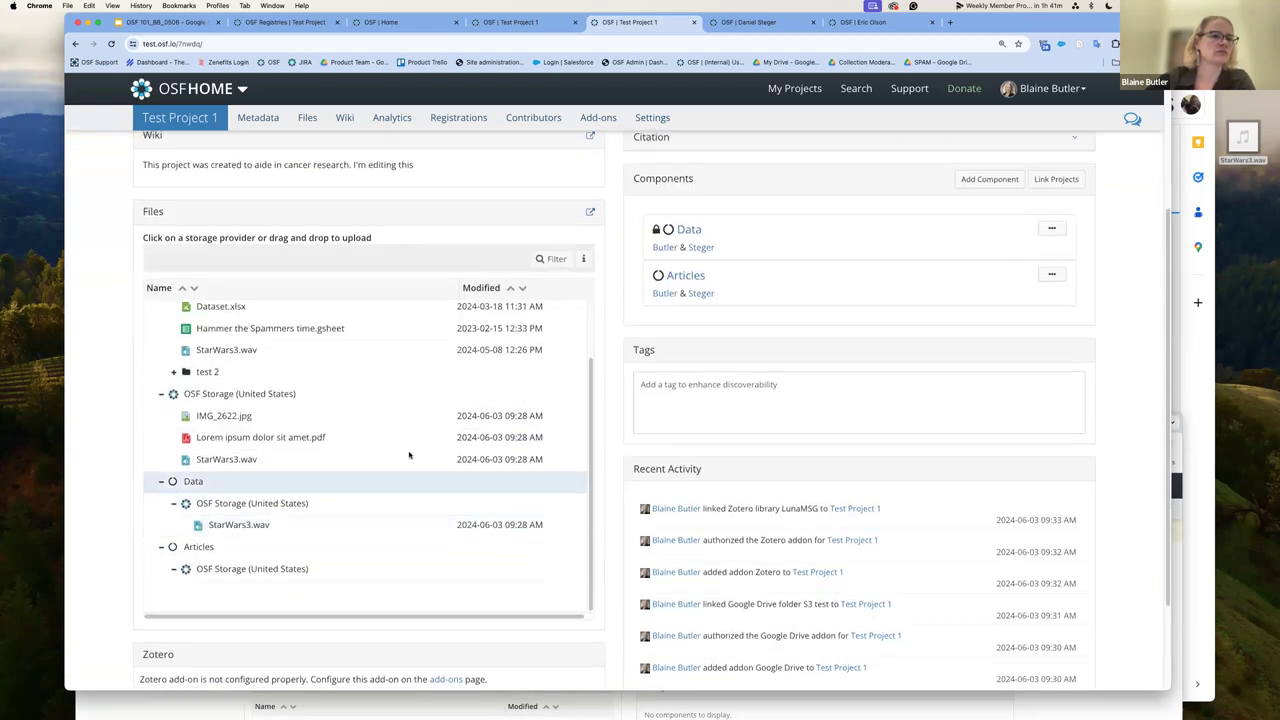
drag(292, 437, 236, 568)
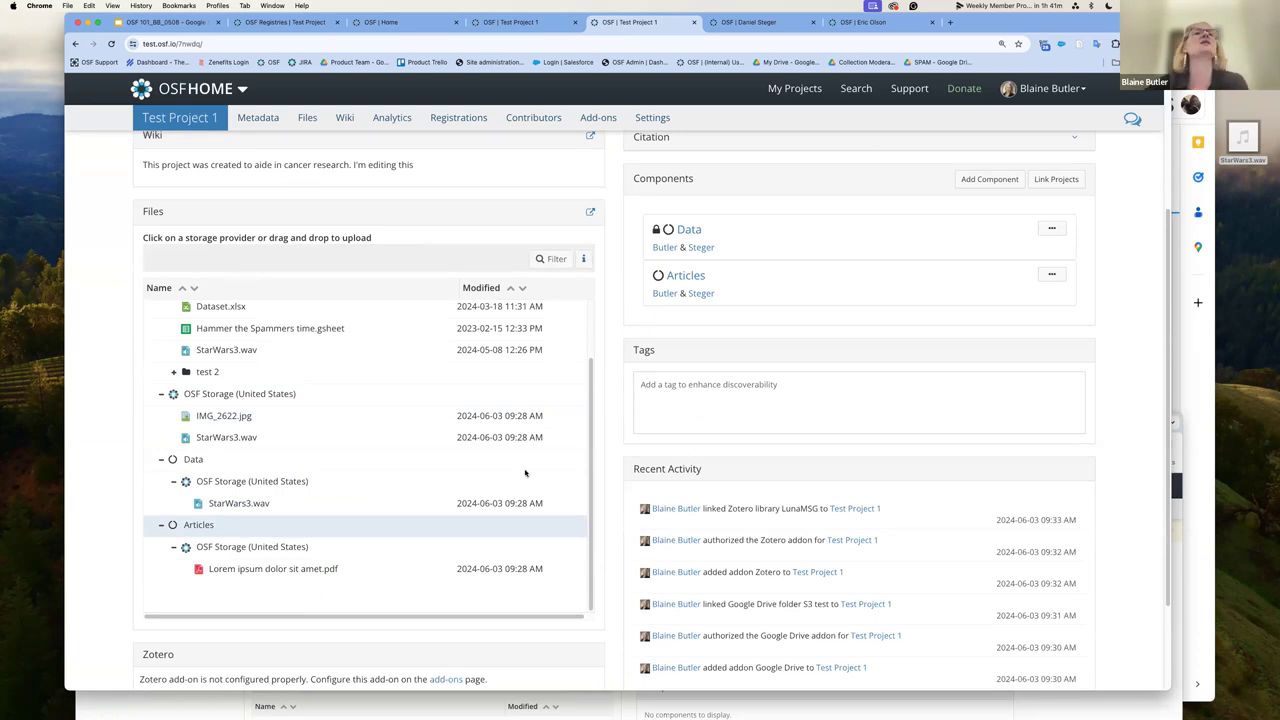
scroll(290, 265, up, 4)
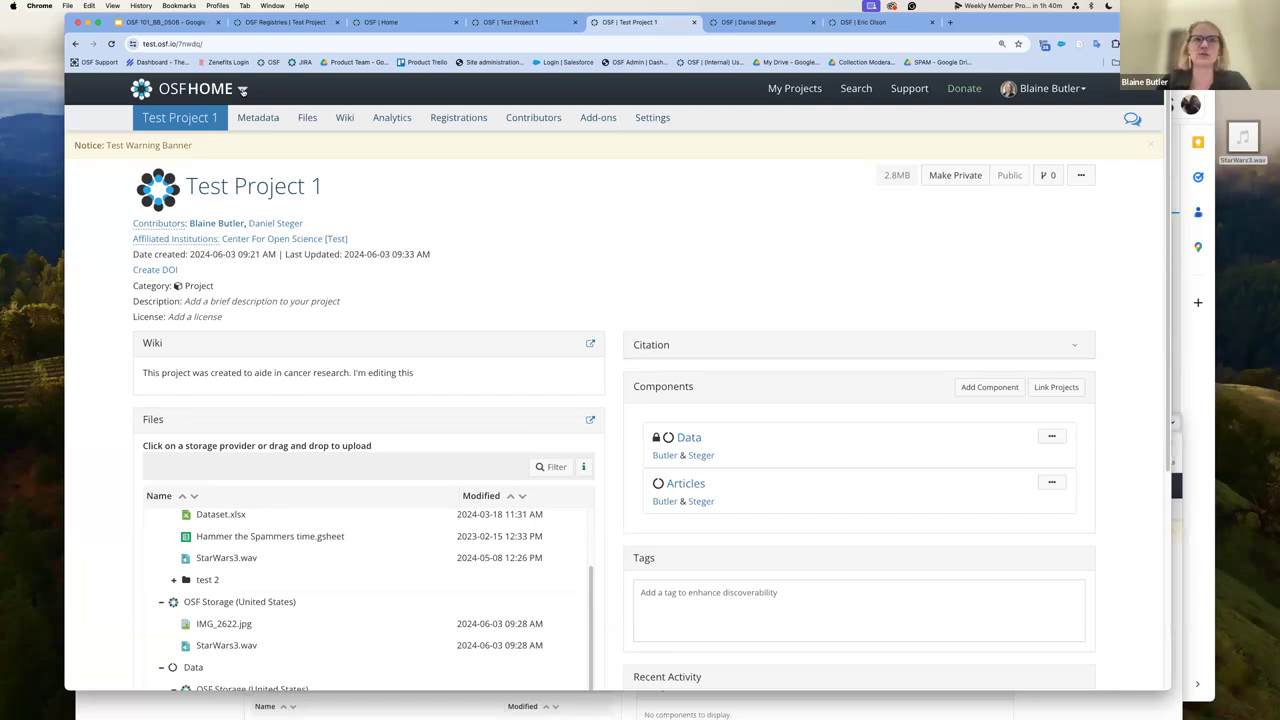
Go to OSF Preprints from the OSFHOME menu, preview PsyArXiv, then return to the Preprints home.
click(241, 90)
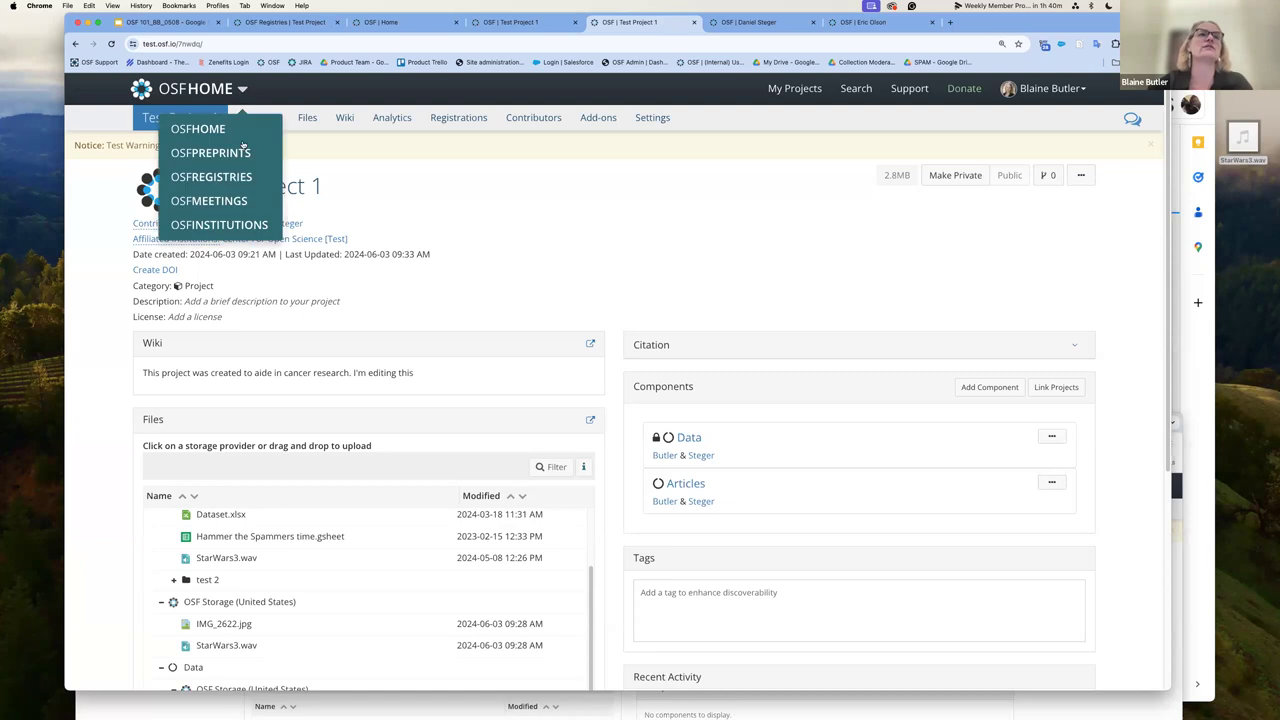
click(239, 151)
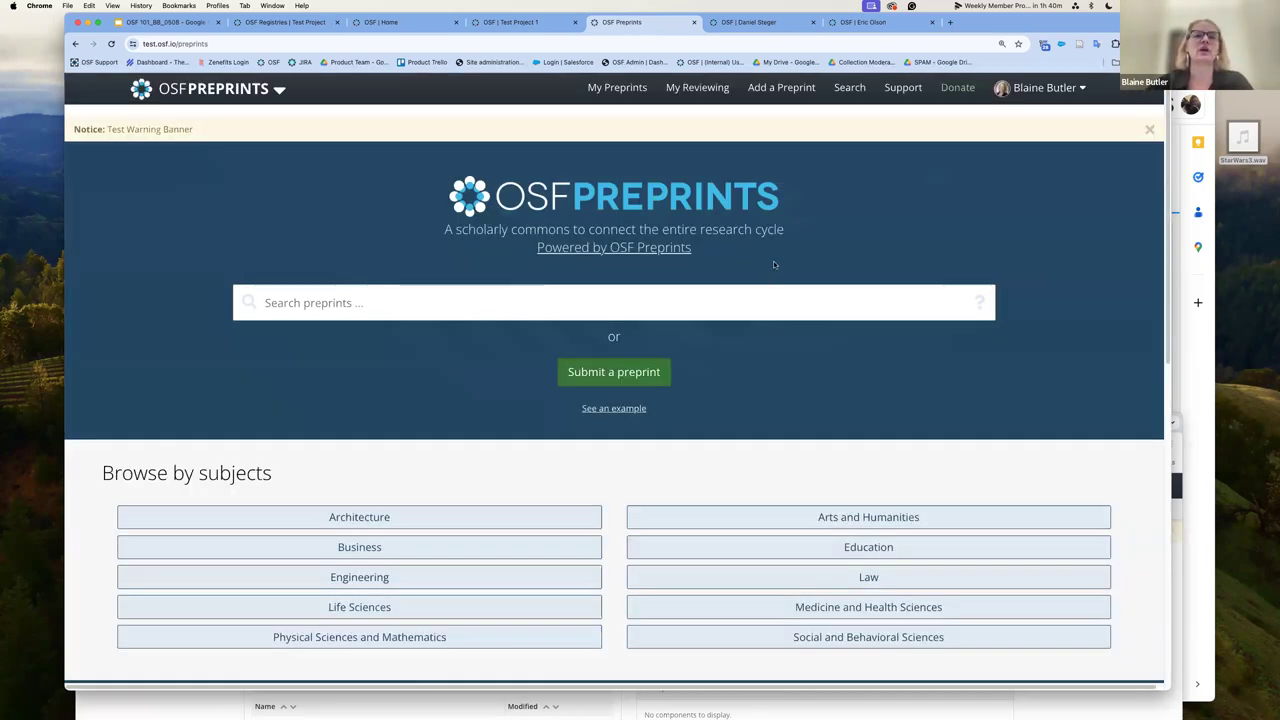
scroll(770, 279, down, 5)
scroll(772, 273, down, 4)
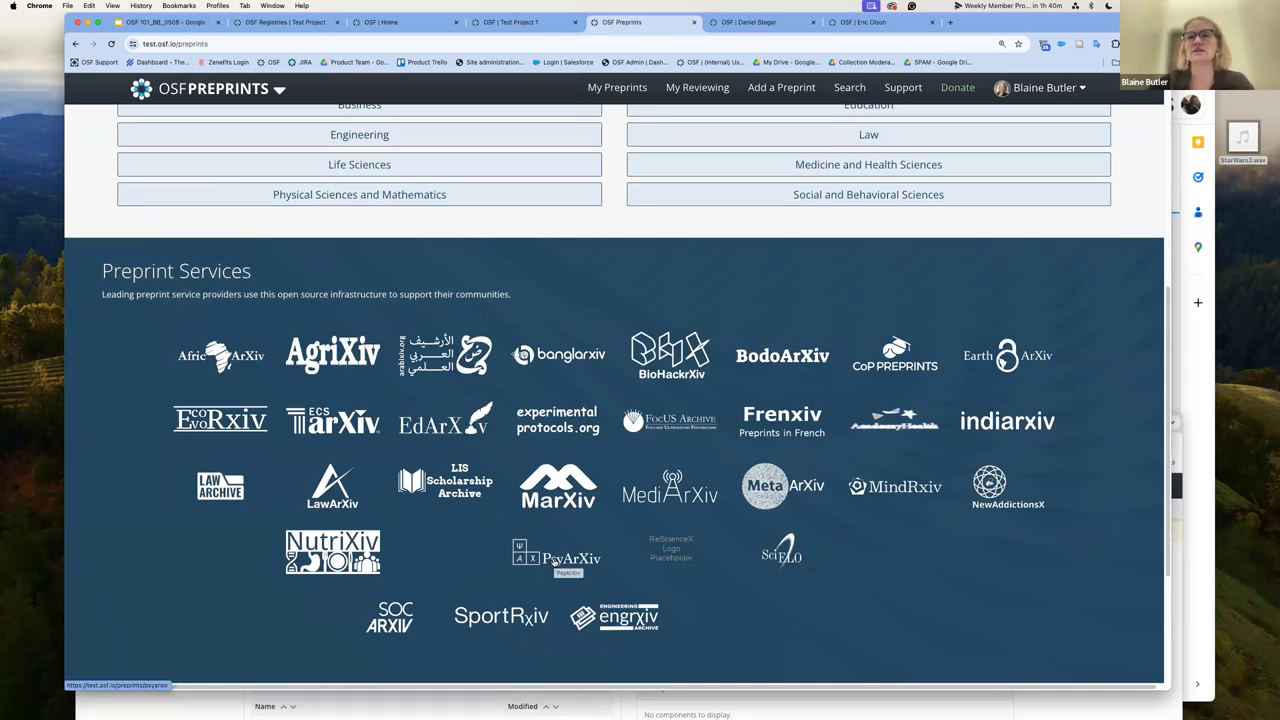
click(555, 562)
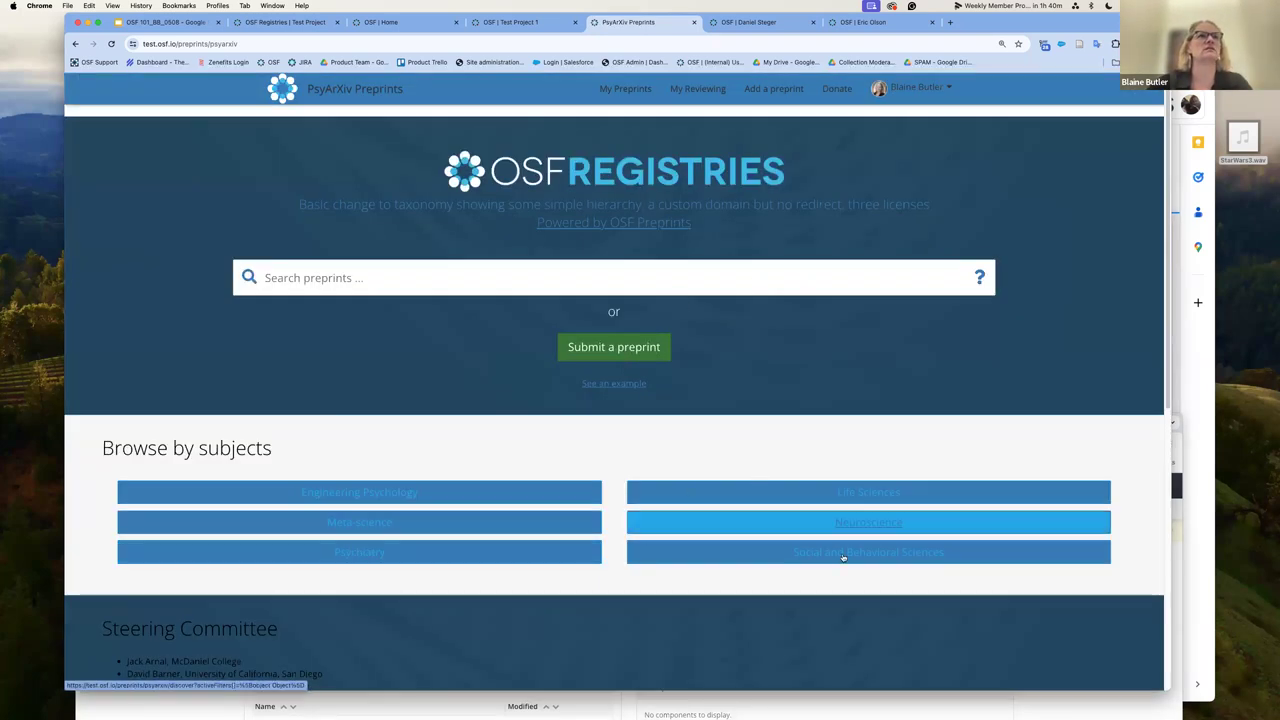
click(77, 45)
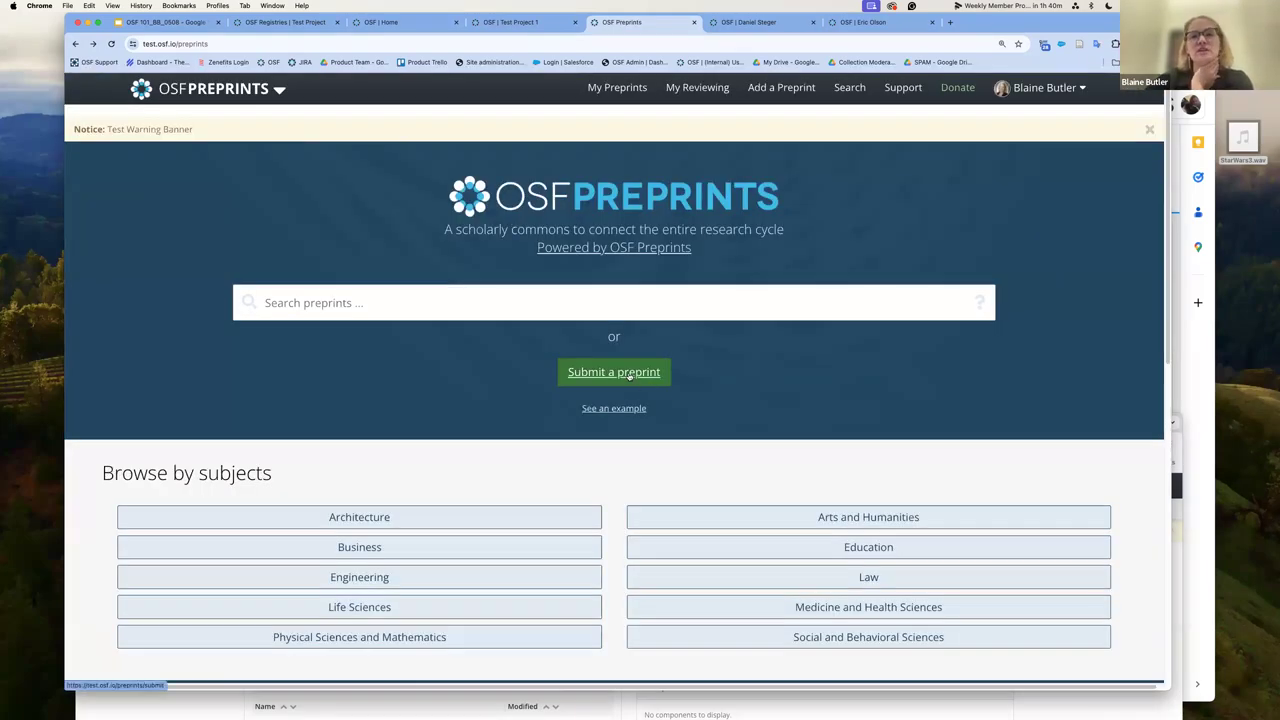
Start an OSF Preprints submission and select its file from the Articles component.
click(630, 375)
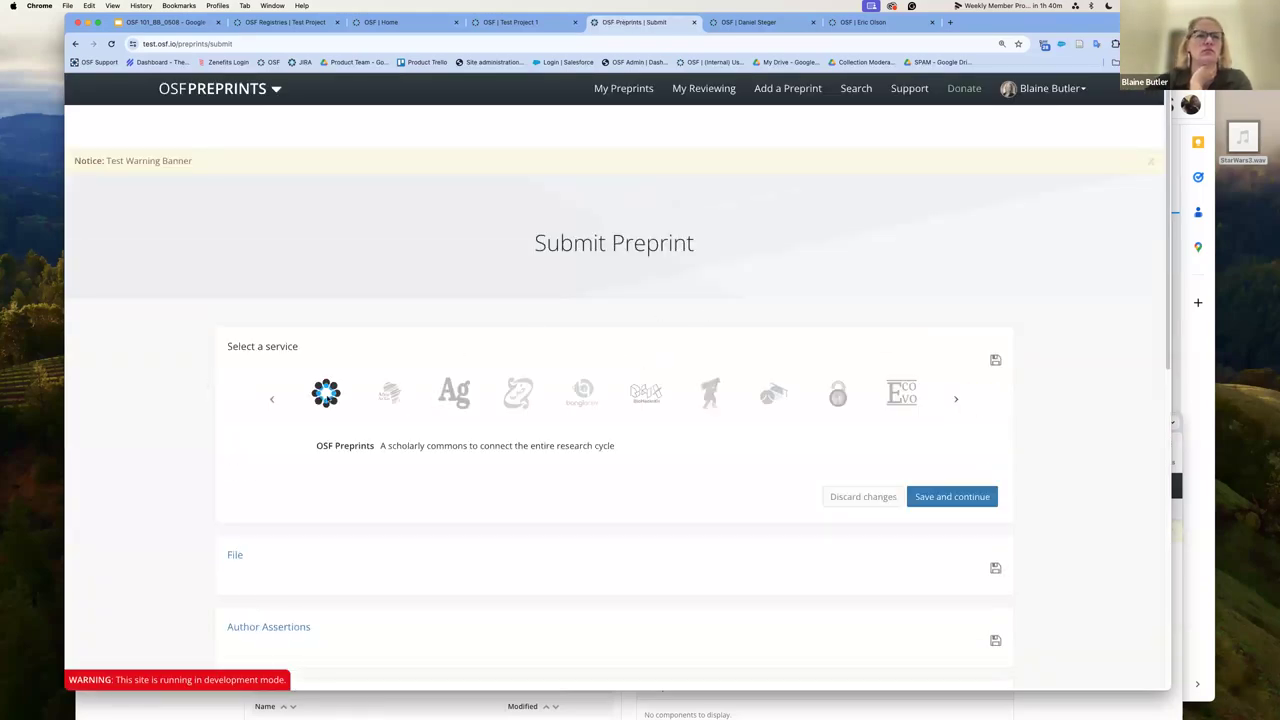
click(972, 497)
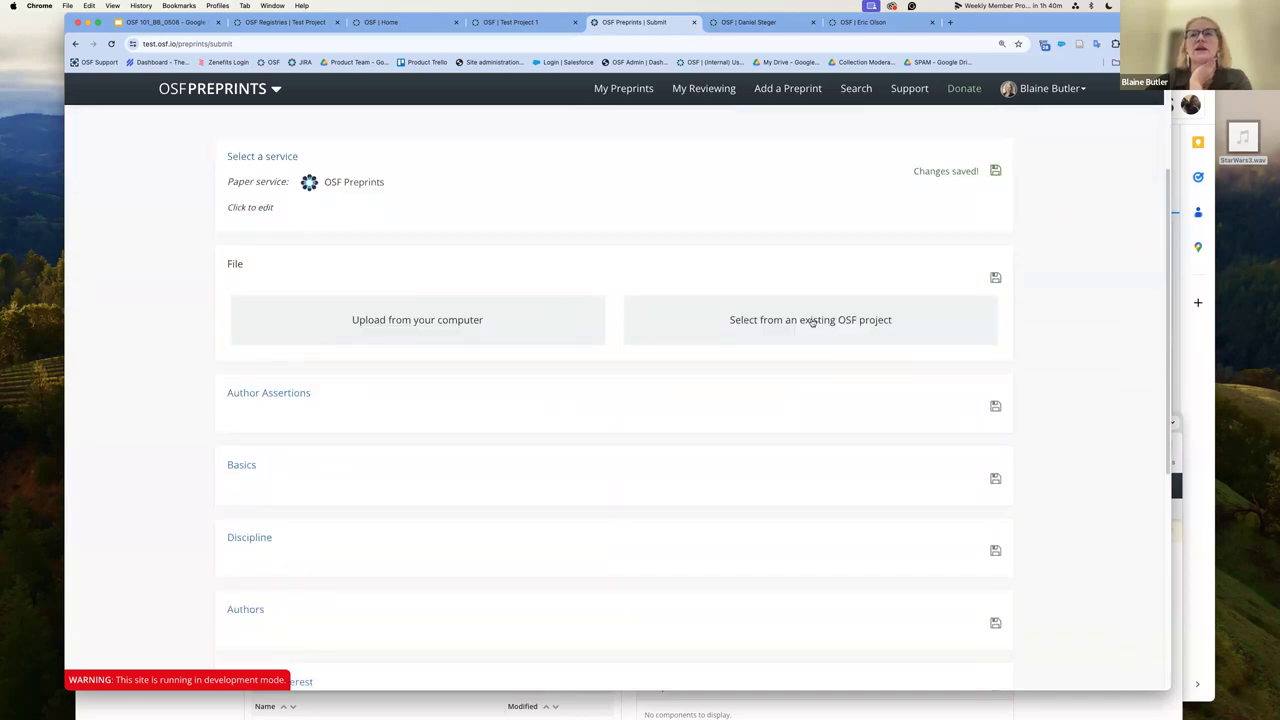
click(811, 322)
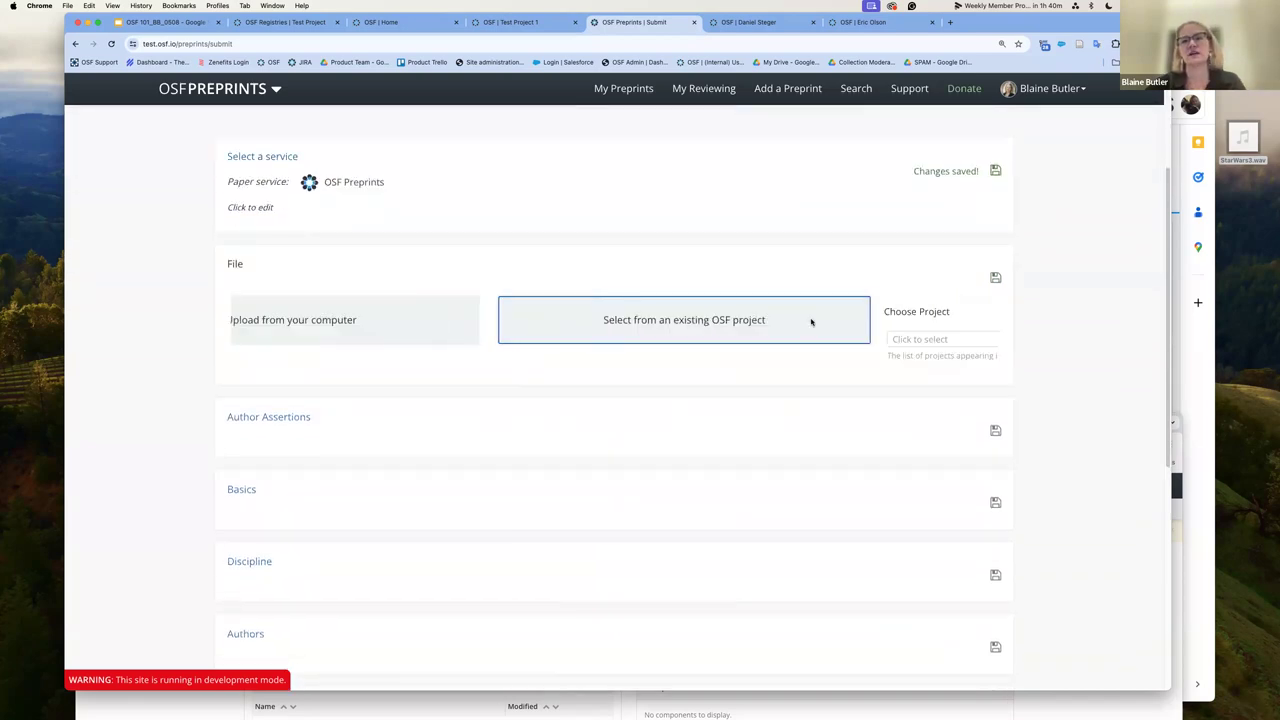
click(977, 343)
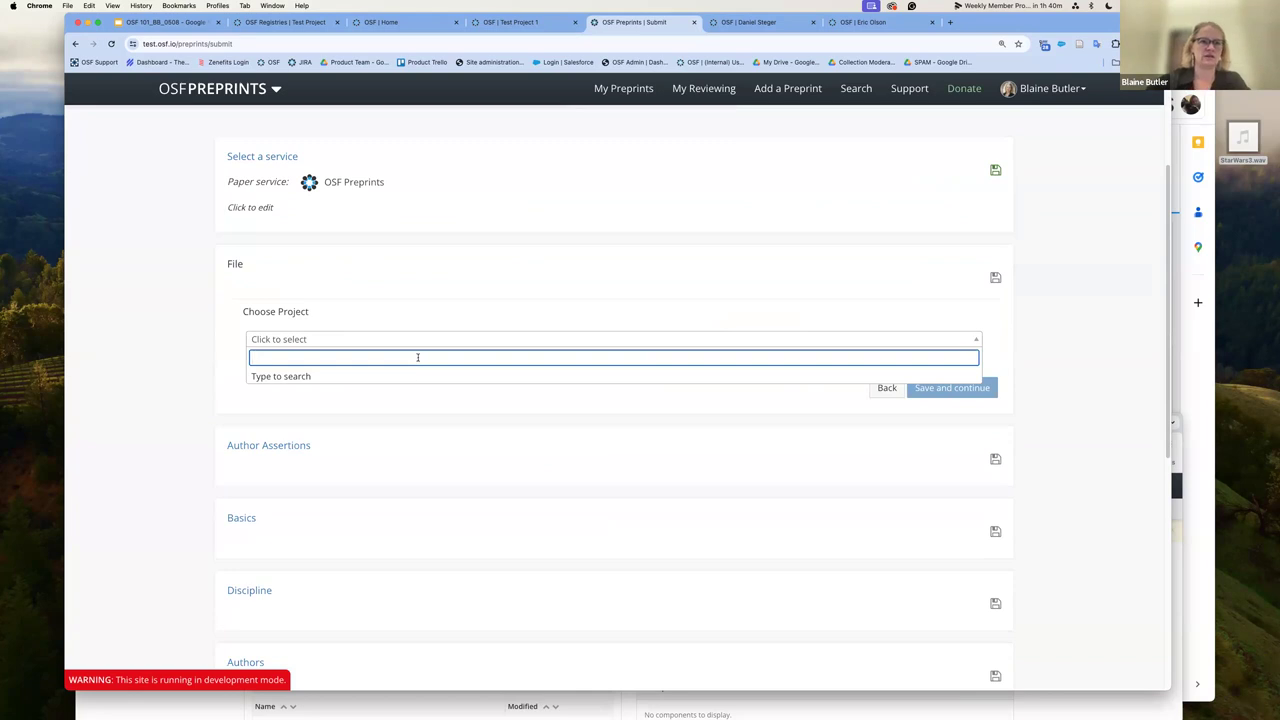
text(T)
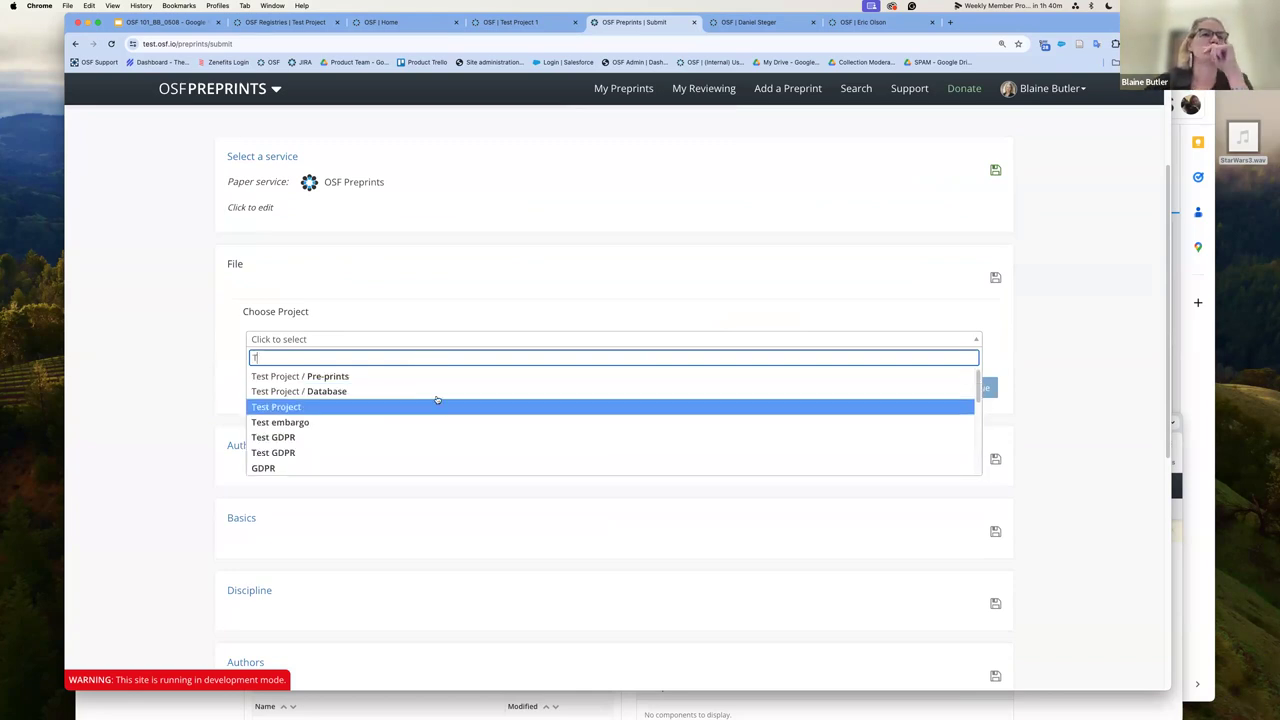
click(339, 378)
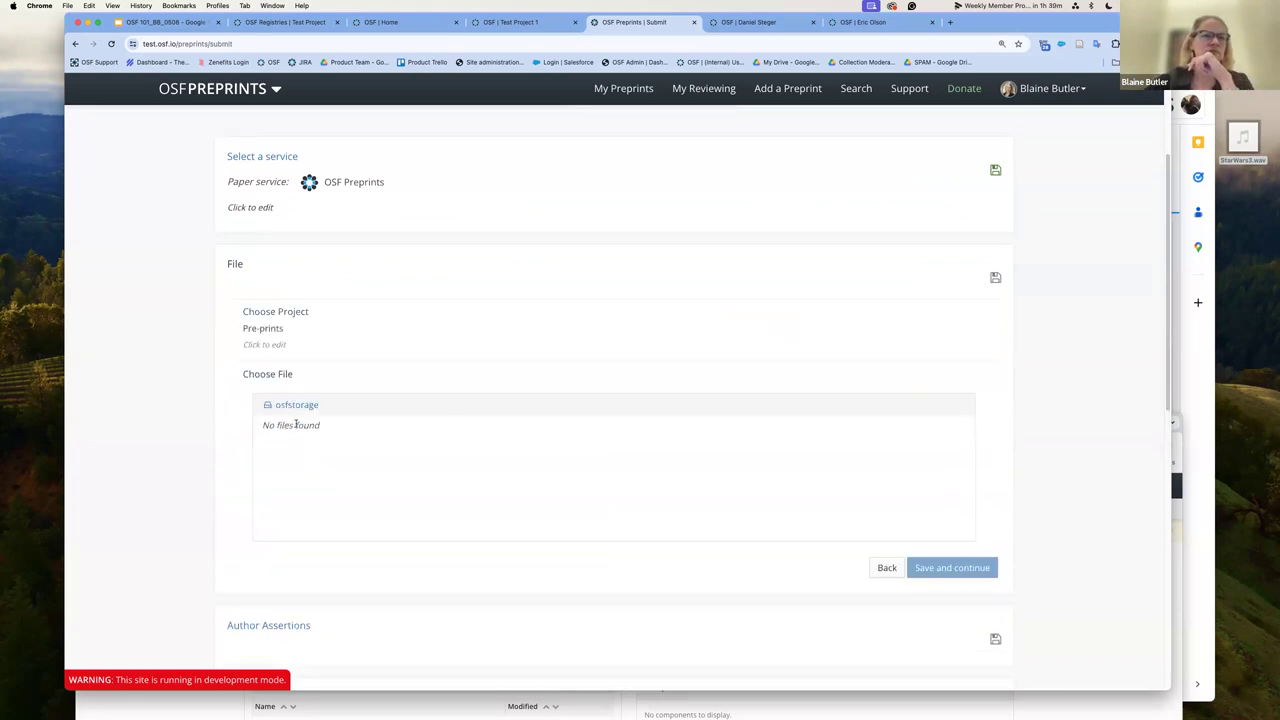
click(286, 314)
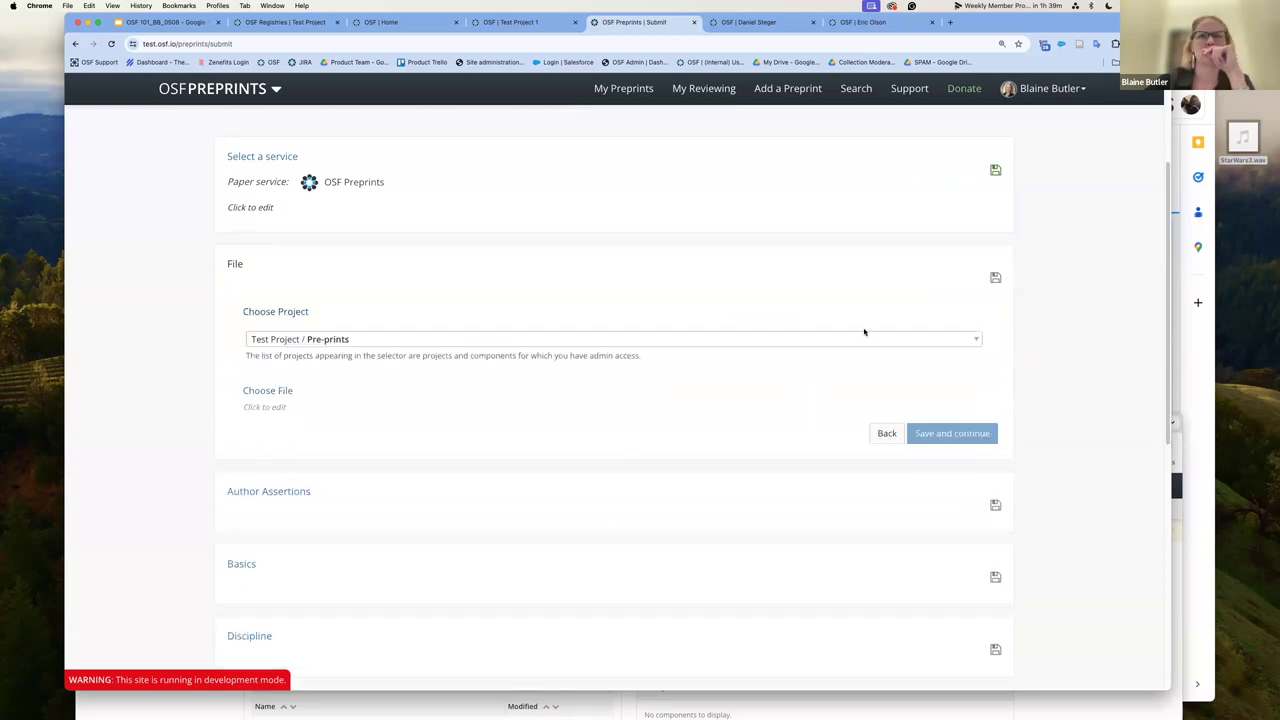
click(977, 341)
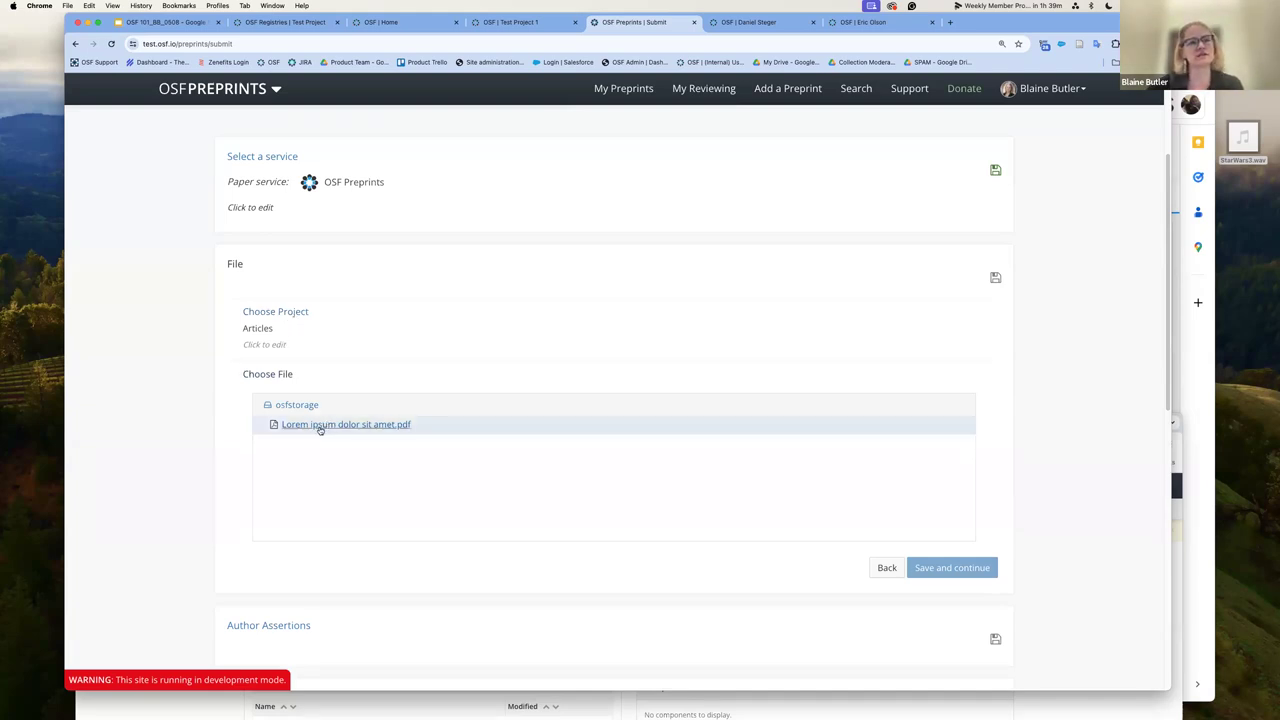
Choose Lorem ipsum dolor sit amet.pdf, retitle the preprint 'Research results 1', and save.
click(320, 425)
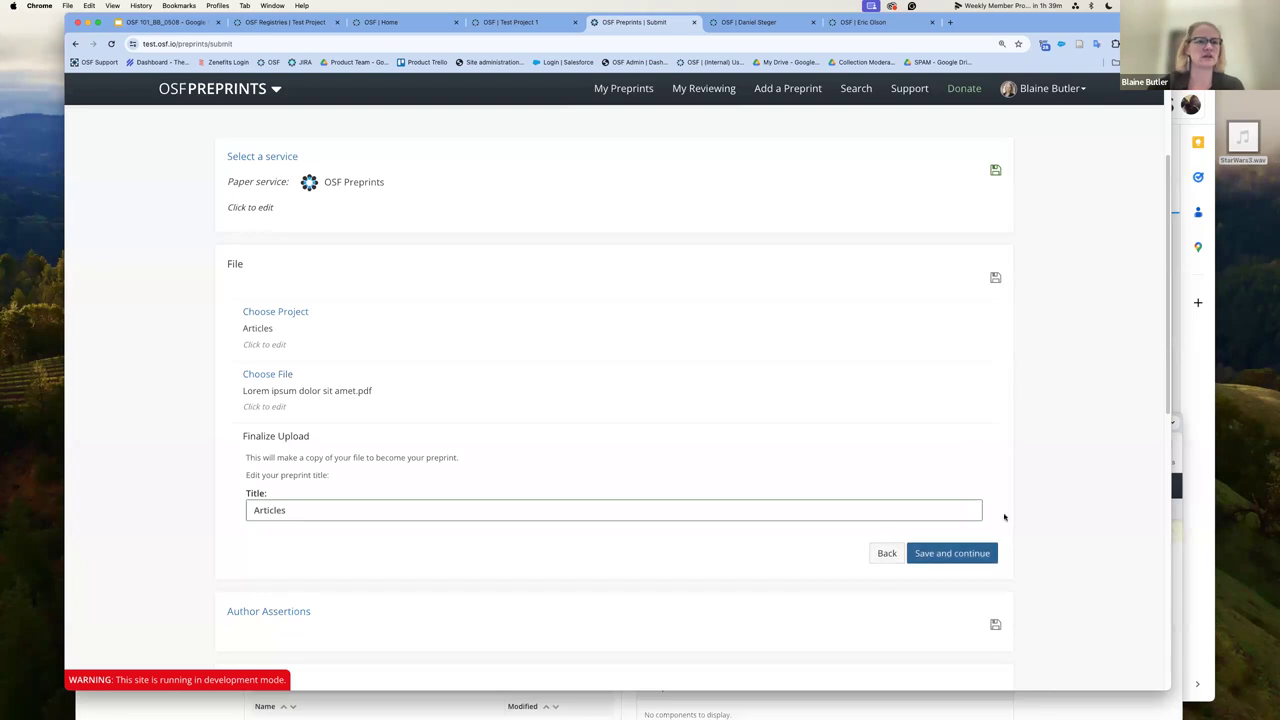
click(307, 509)
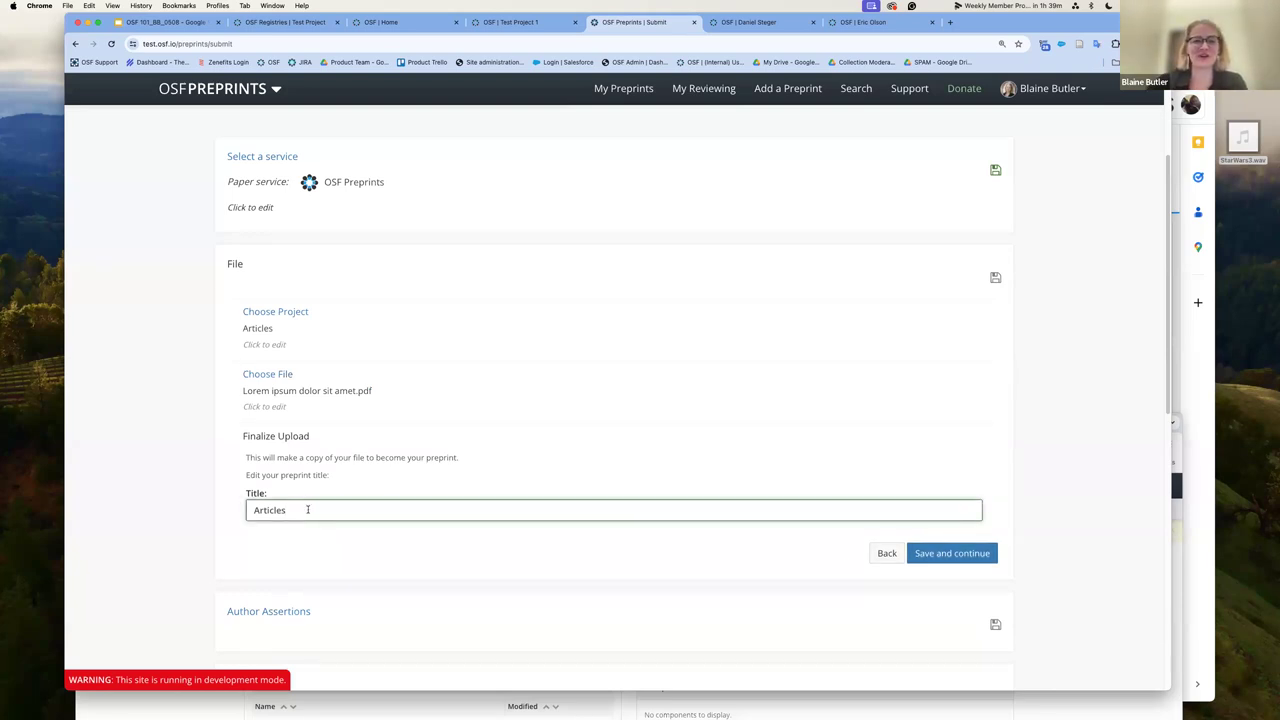
drag(307, 510, 214, 512)
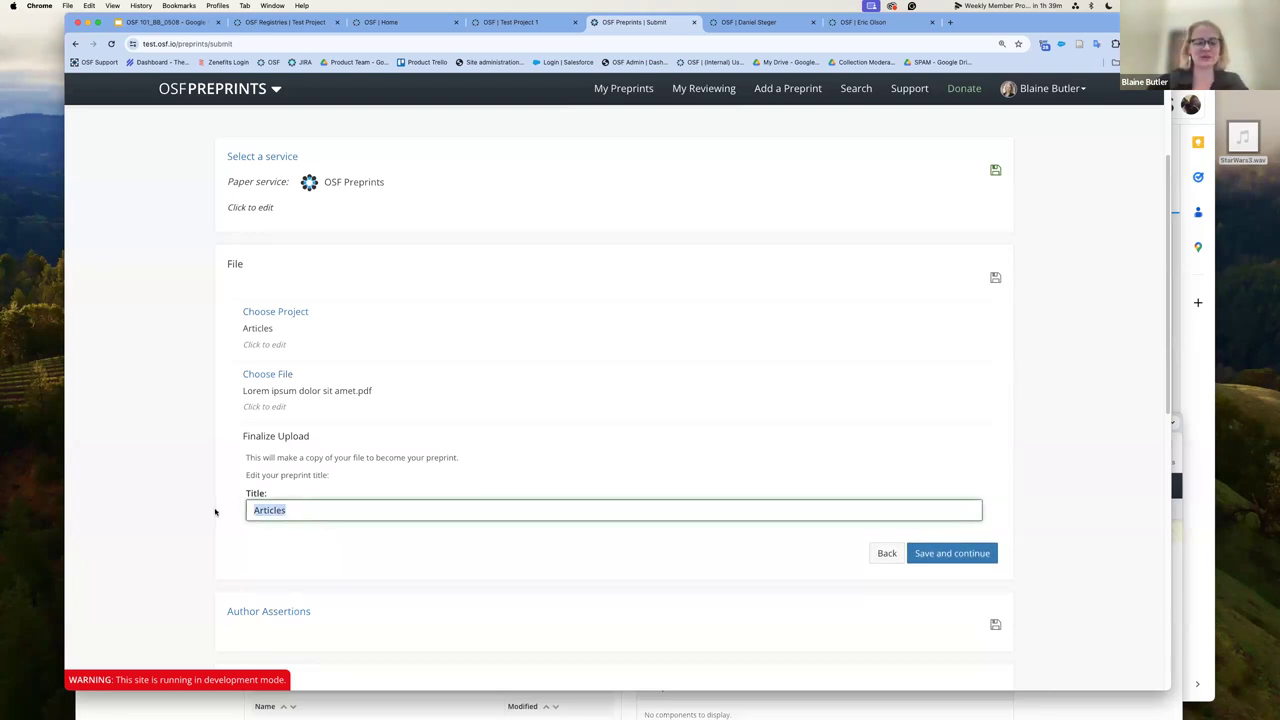
text(Res)
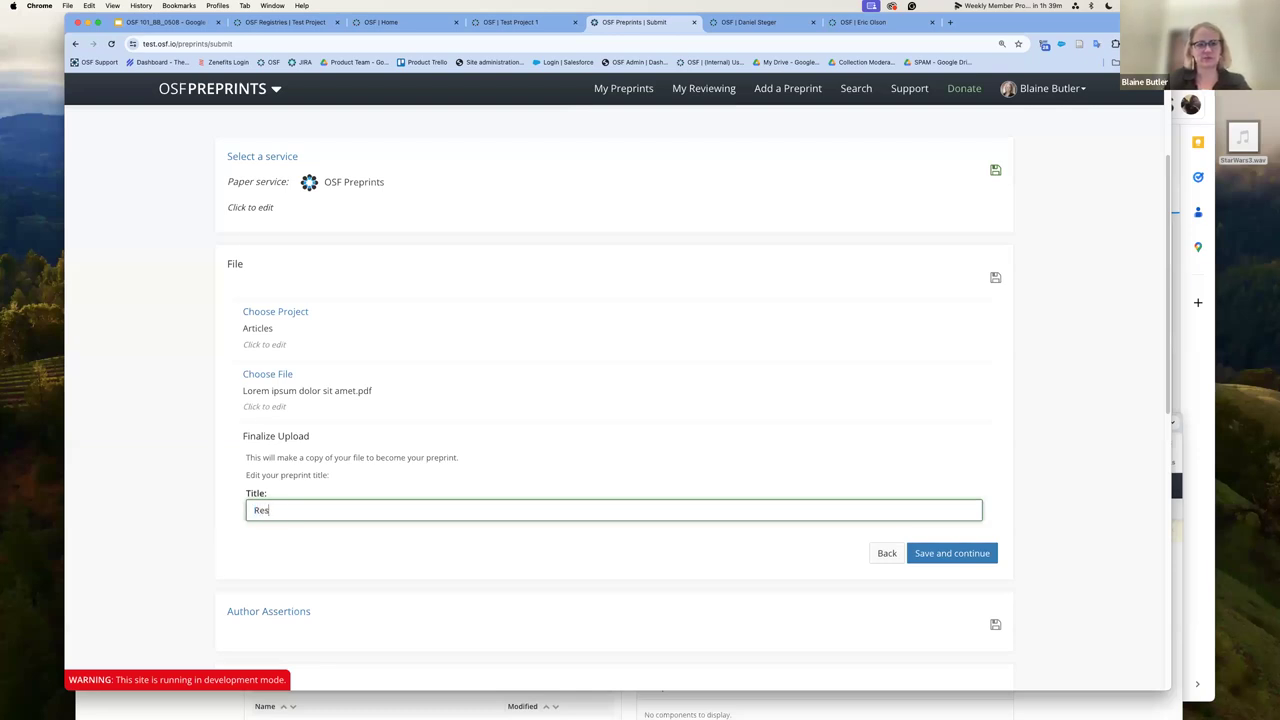
text(earch results 1)
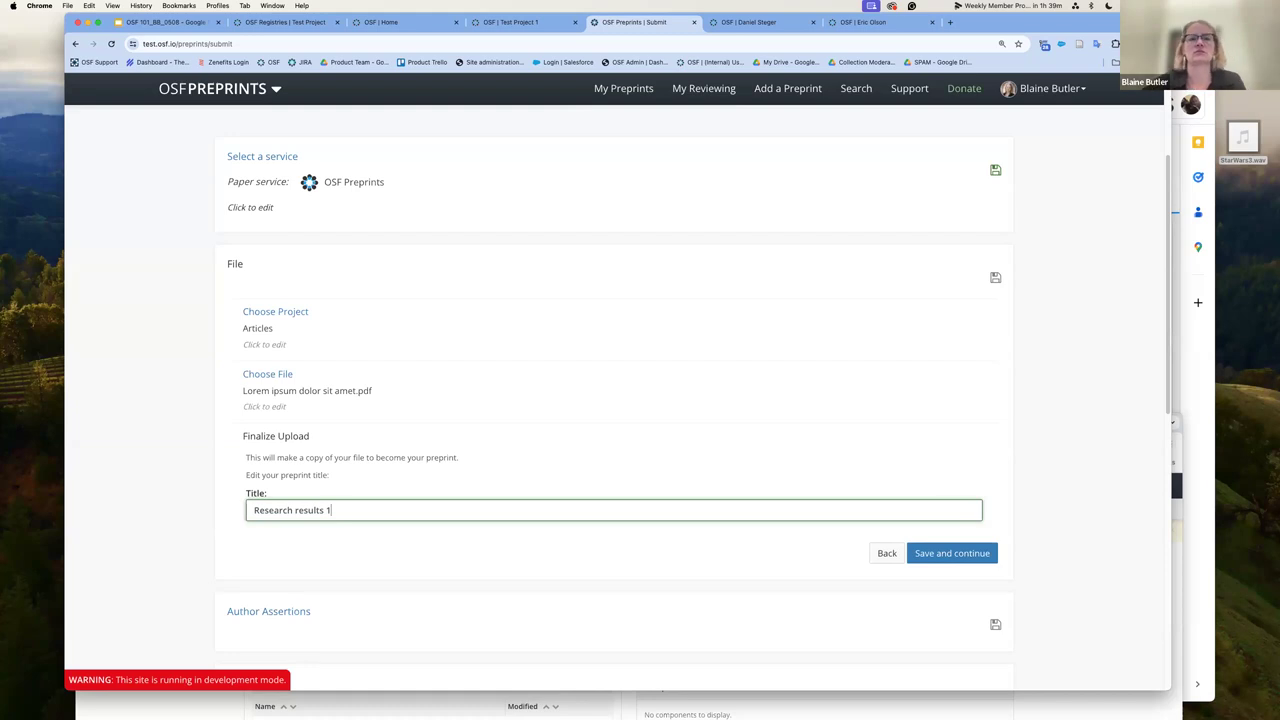
click(957, 561)
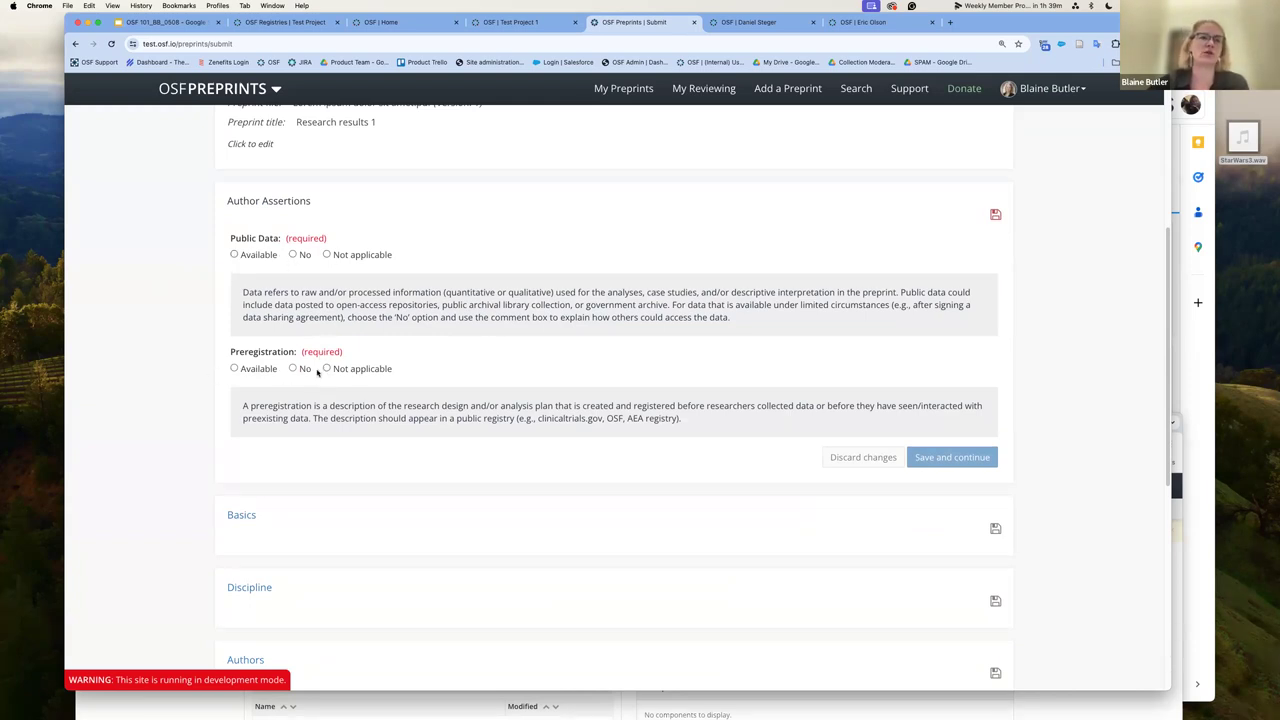
Answer No for Public Data and Preregistration and save the author assertions.
click(292, 255)
click(293, 426)
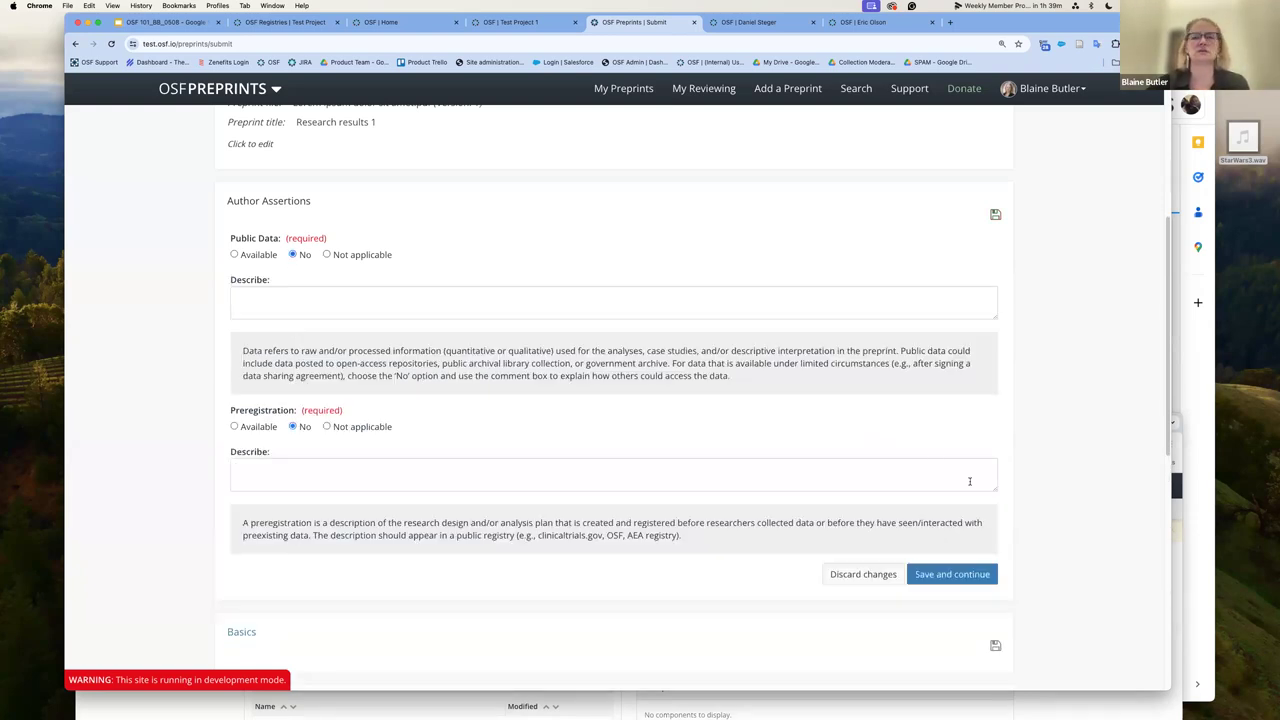
click(966, 575)
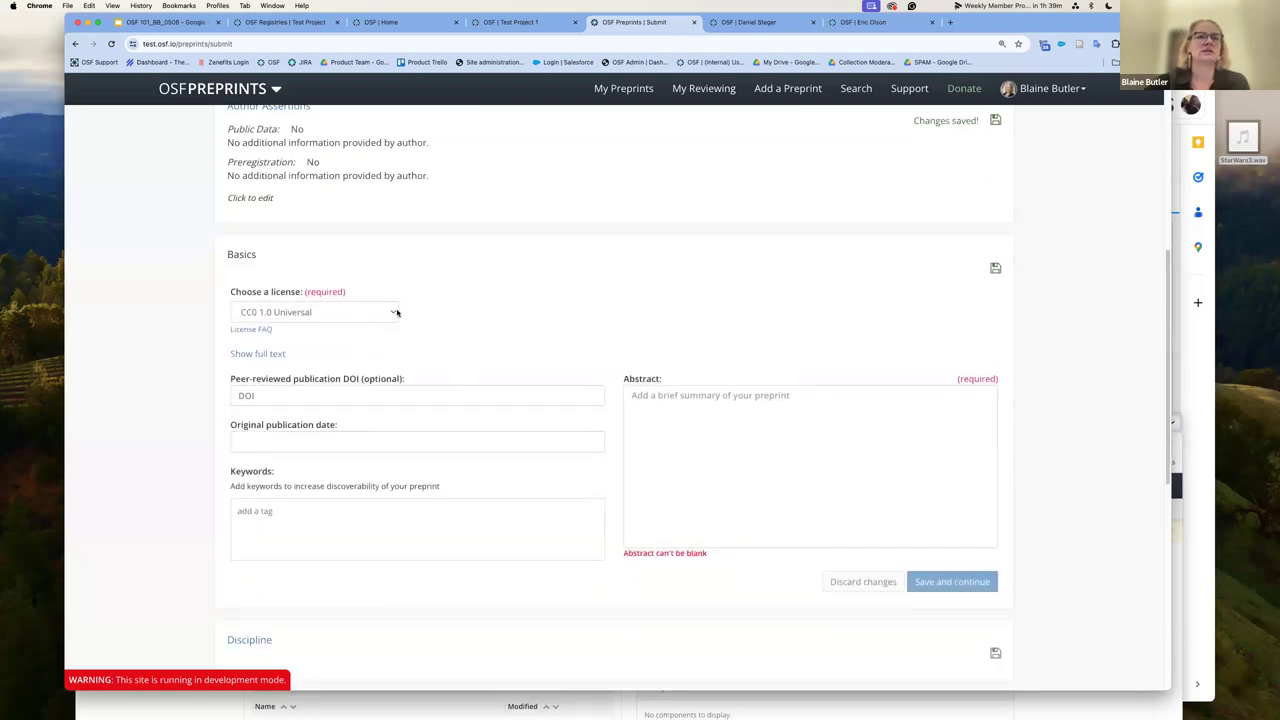
Choose the CC-By Attribution 4.0 International license, add abstract 'testing testing testing', and save.
click(397, 313)
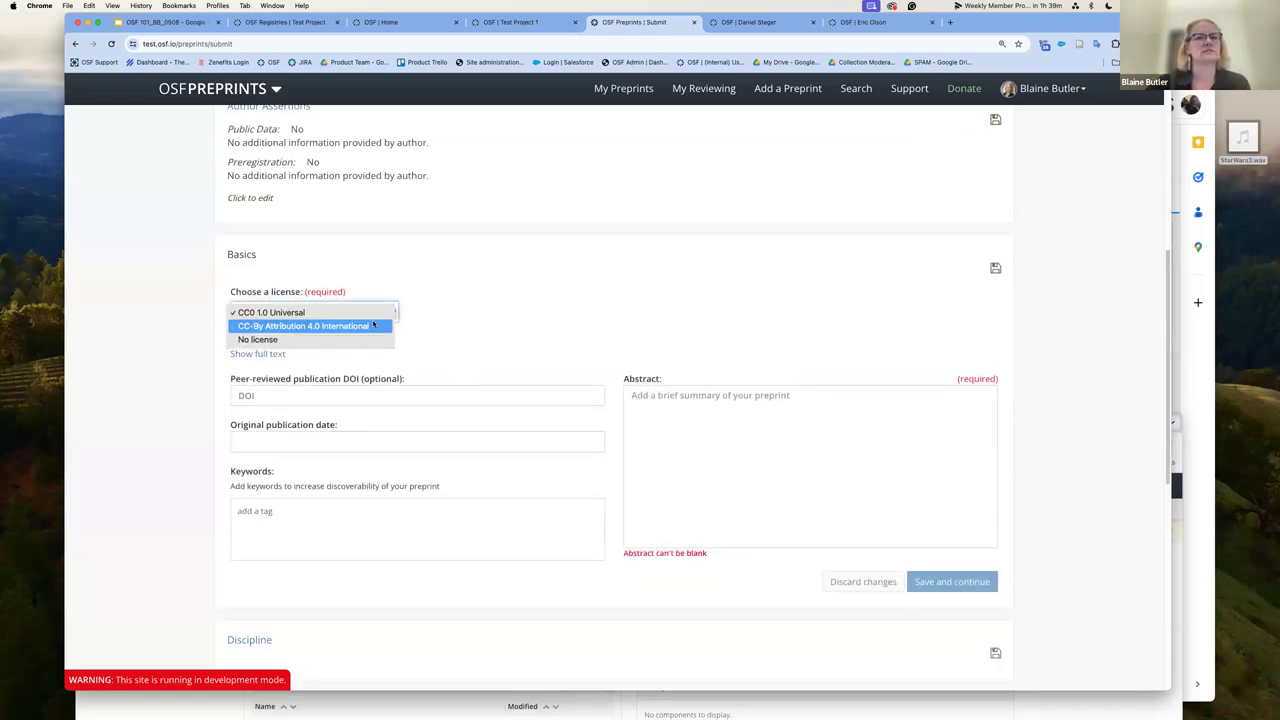
click(373, 325)
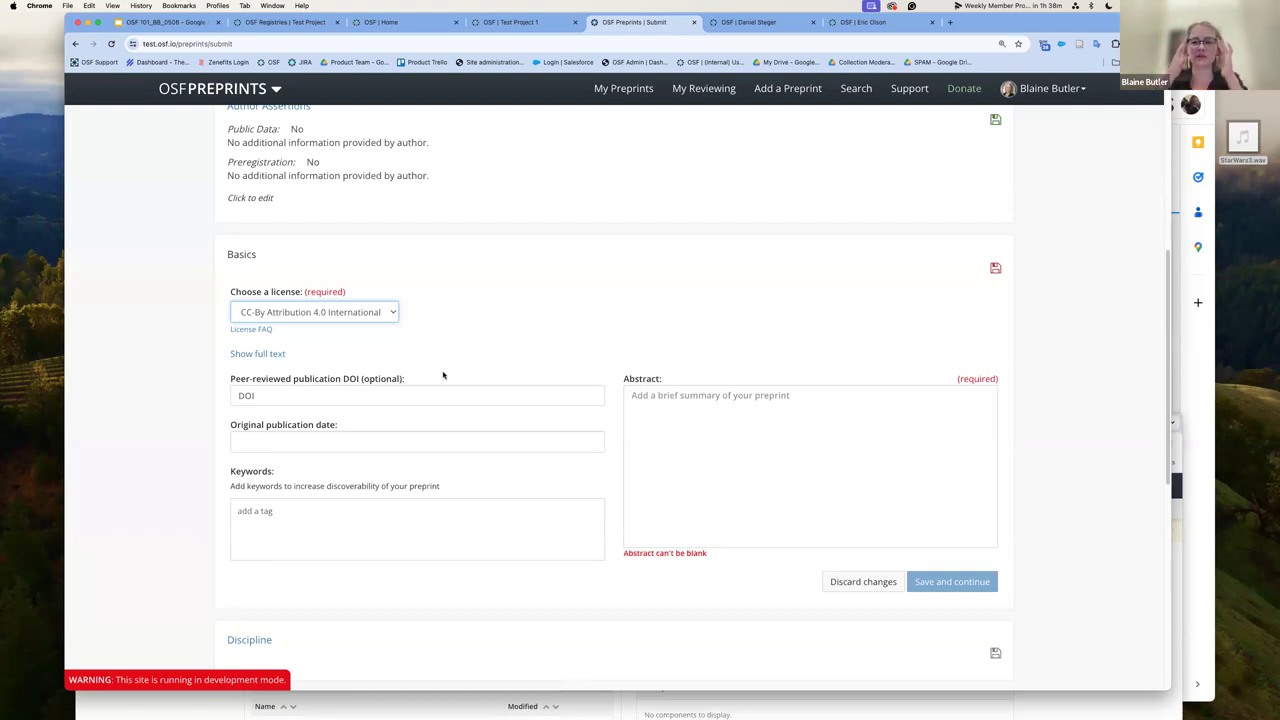
click(777, 447)
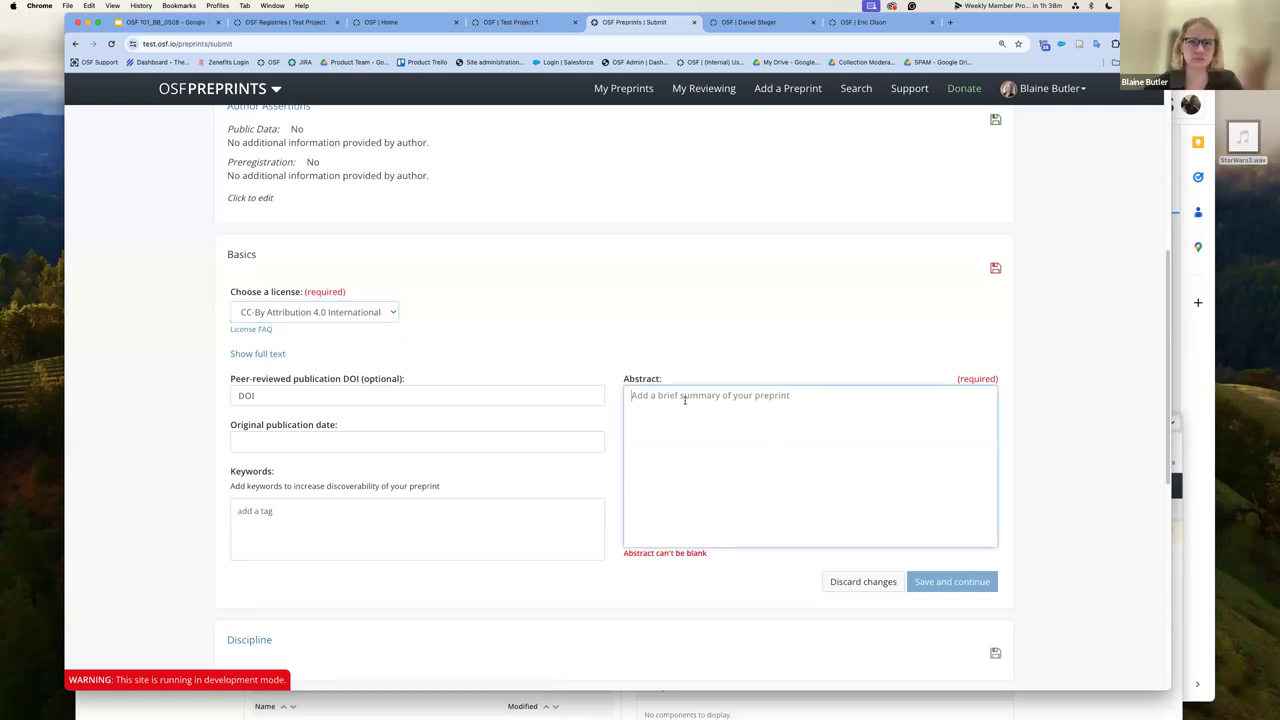
text(testin)
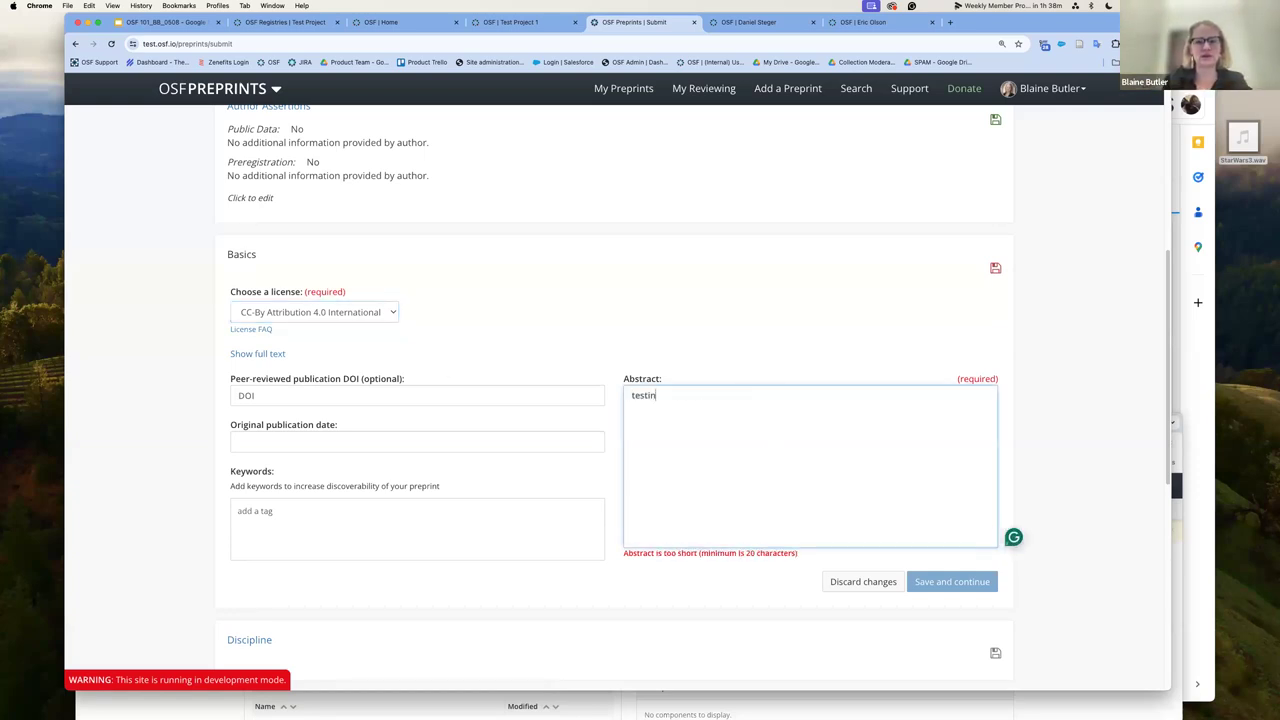
text(g testing testing)
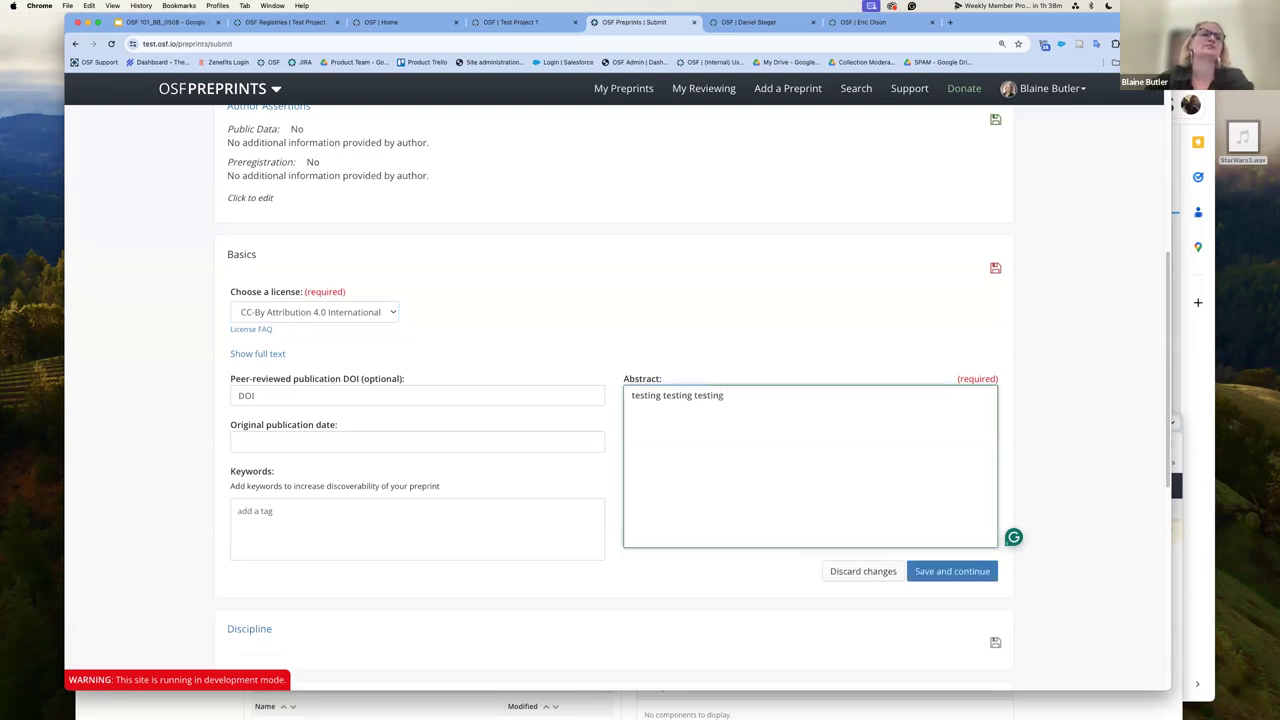
click(968, 576)
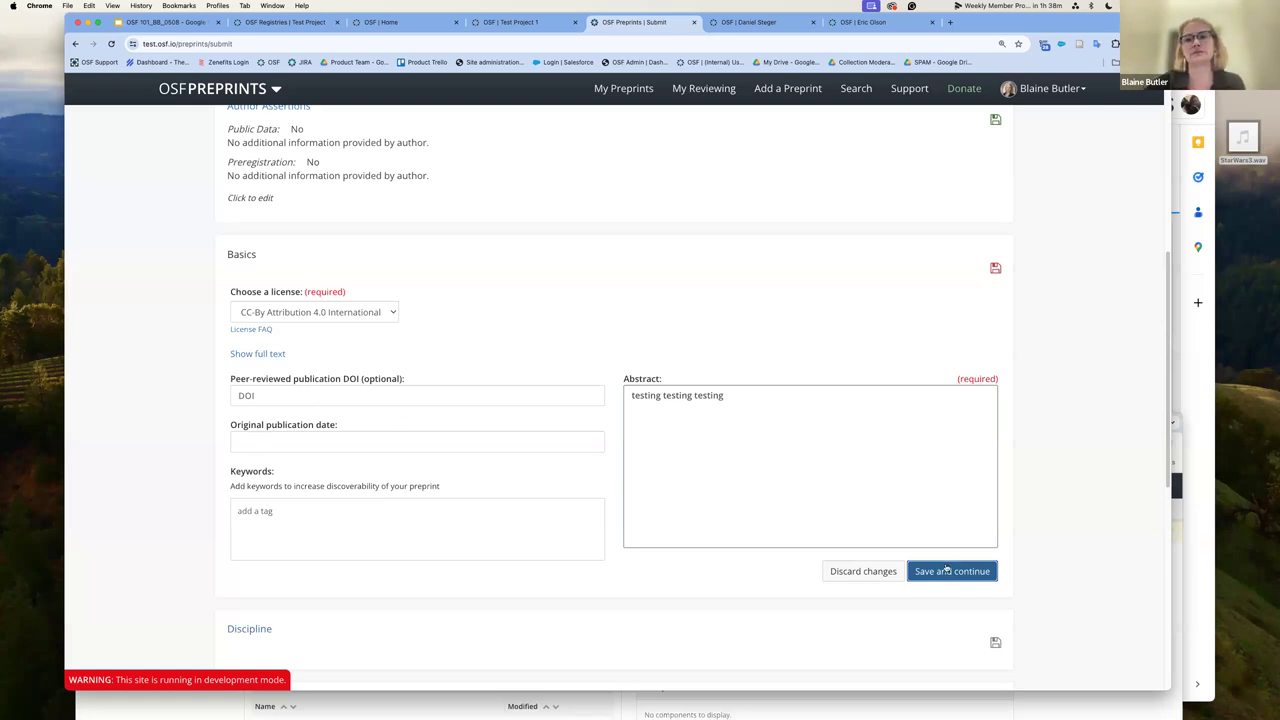
click(950, 571)
Set the discipline to Life Sciences › Biochemistry, Biophysics, and Structural Biology and save.
scroll(626, 521, down, 2)
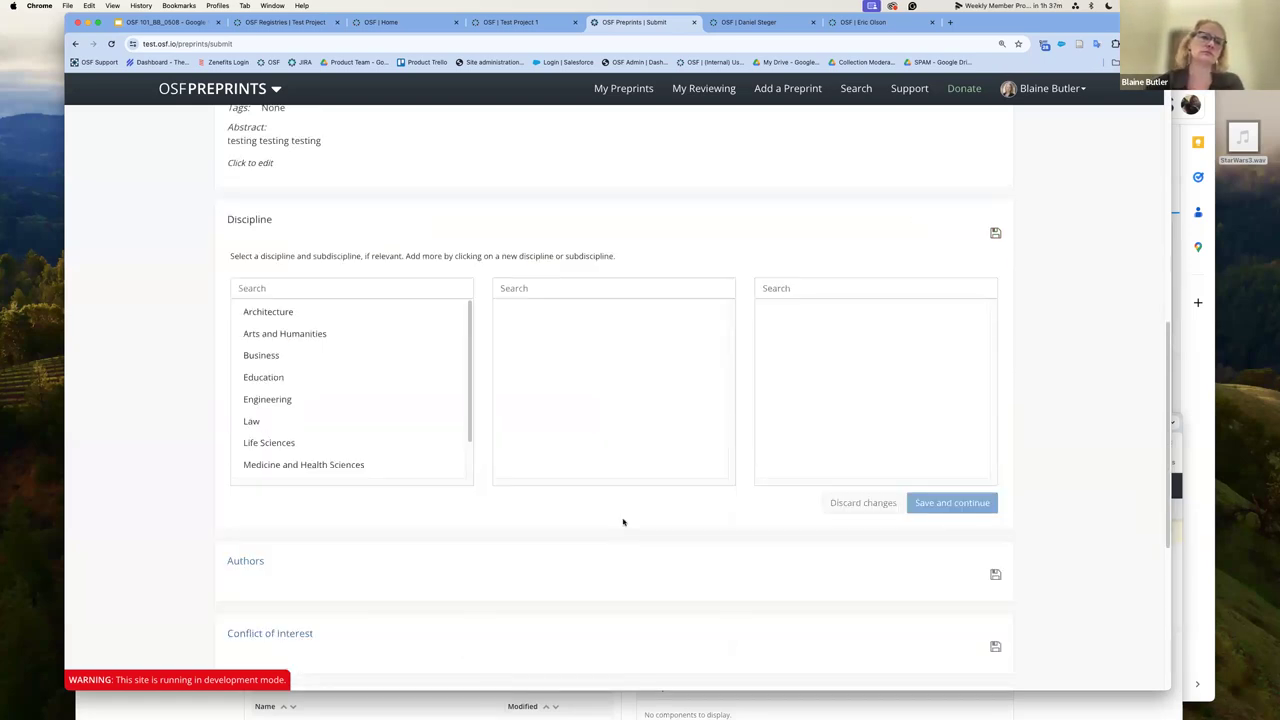
click(293, 445)
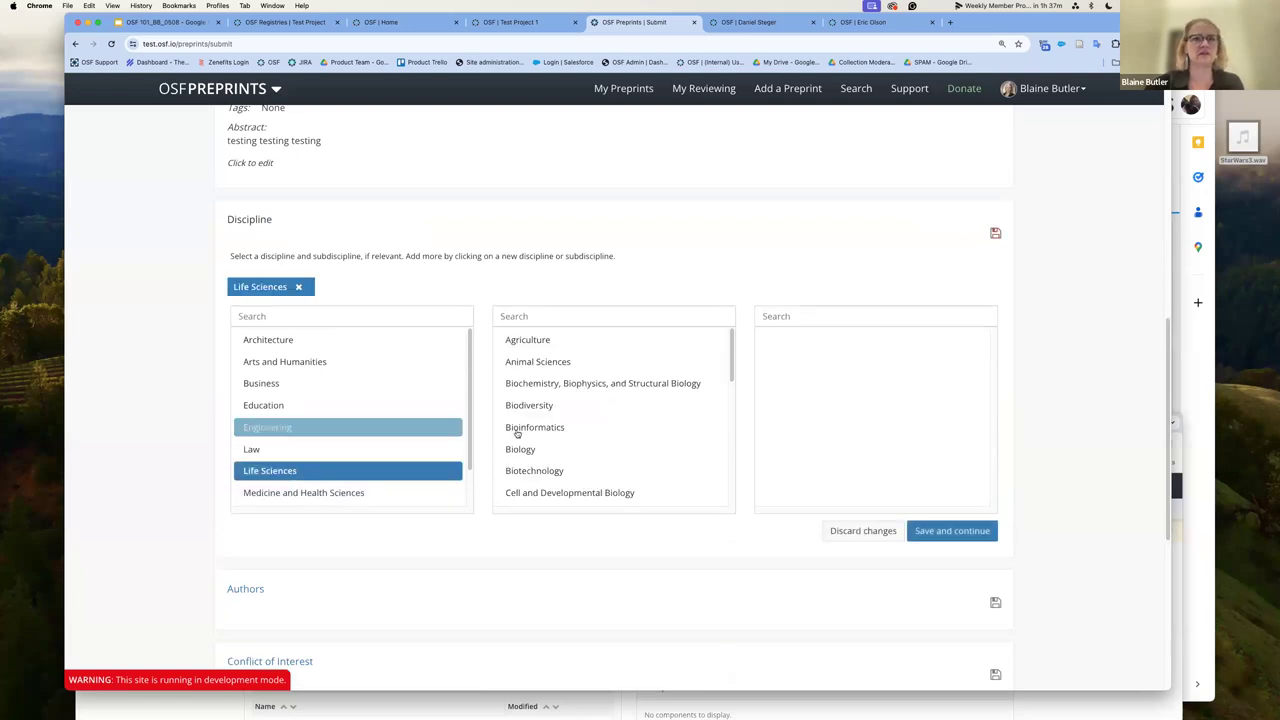
click(539, 389)
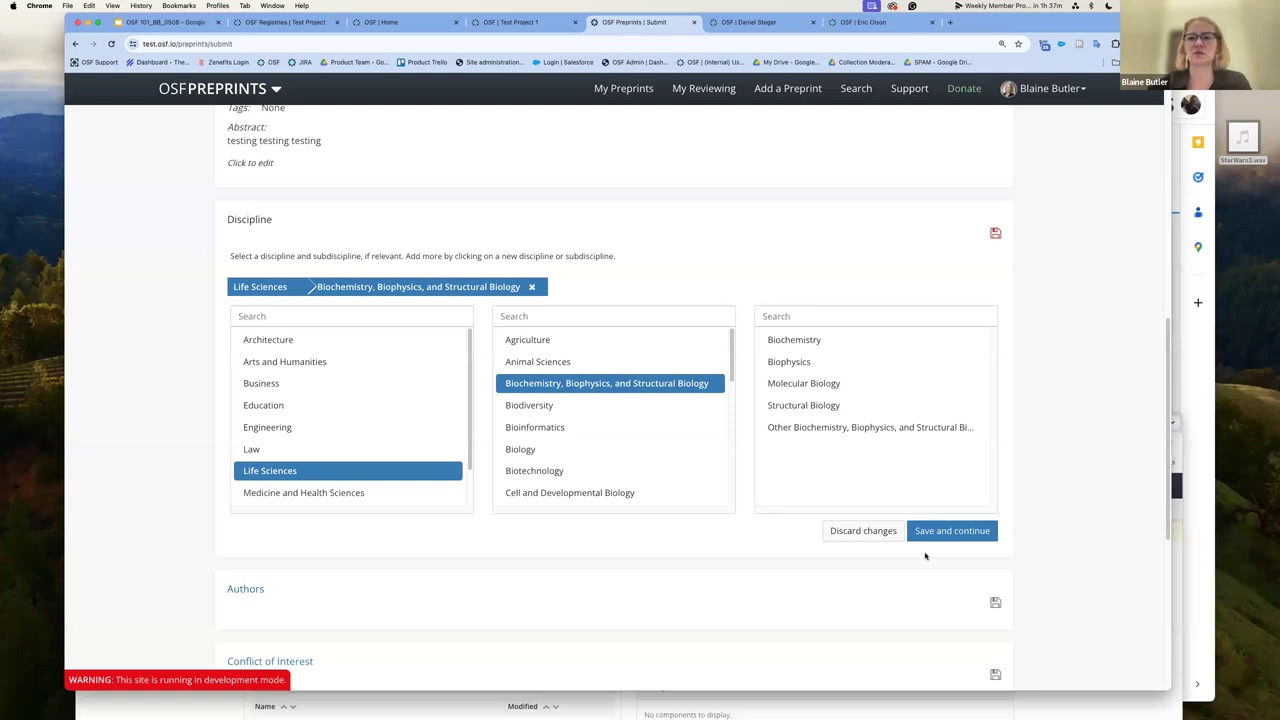
click(951, 531)
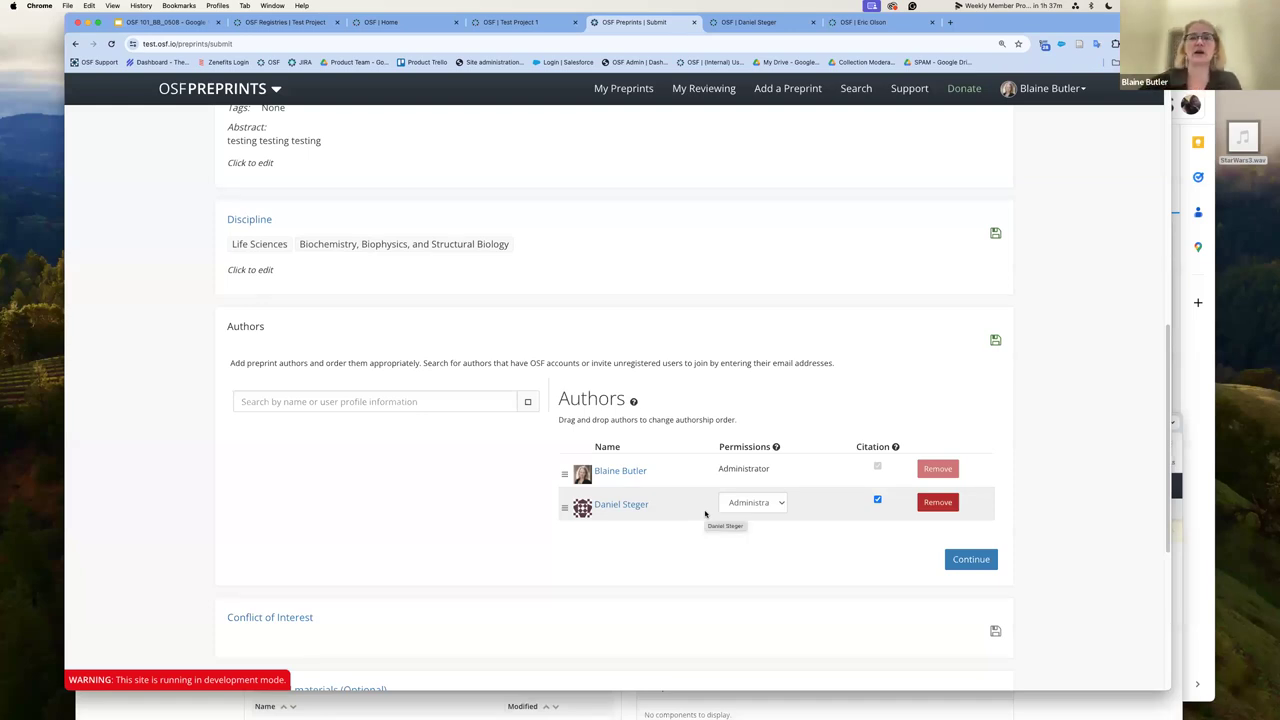
Remove the second author from the preprint and save the author list.
click(877, 501)
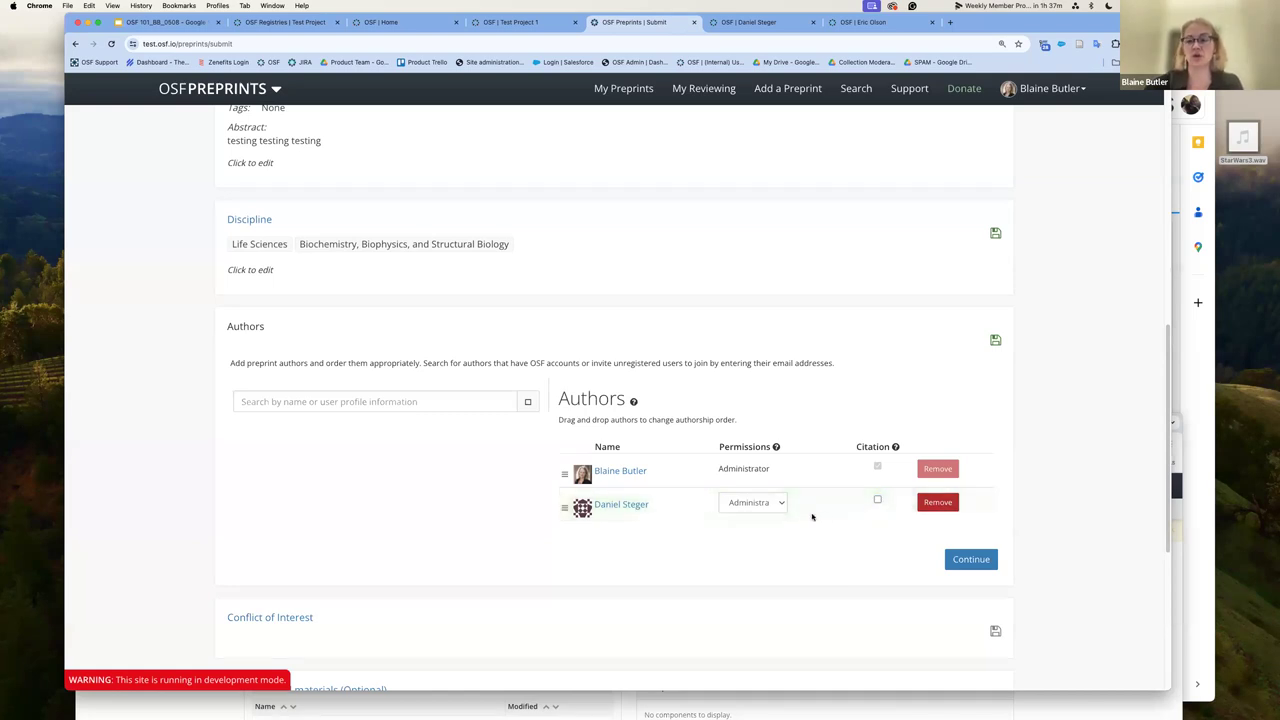
click(877, 500)
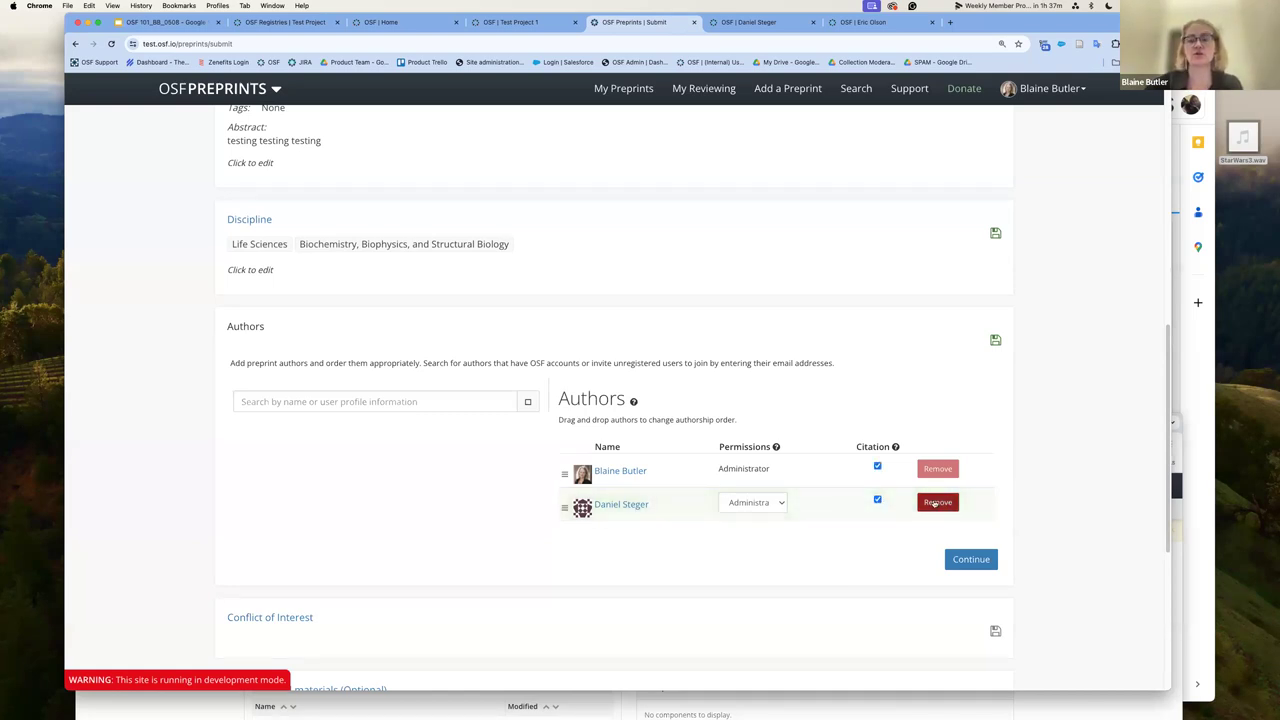
click(939, 503)
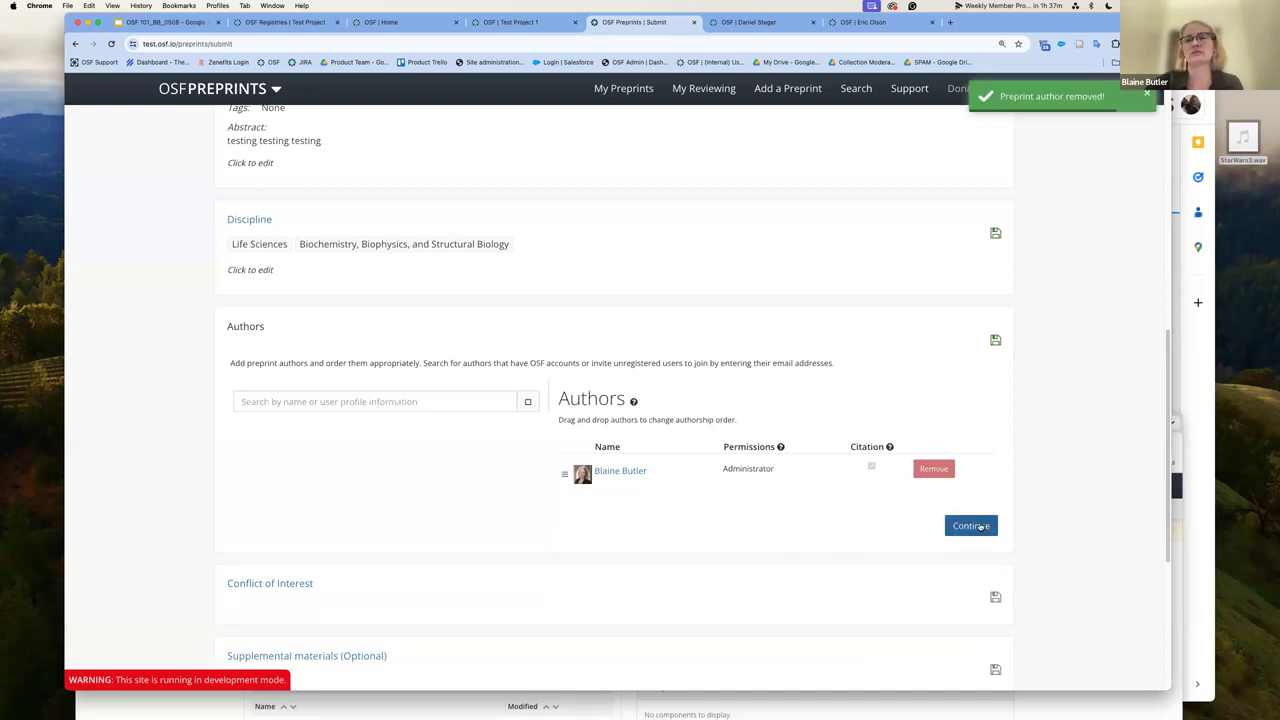
click(979, 527)
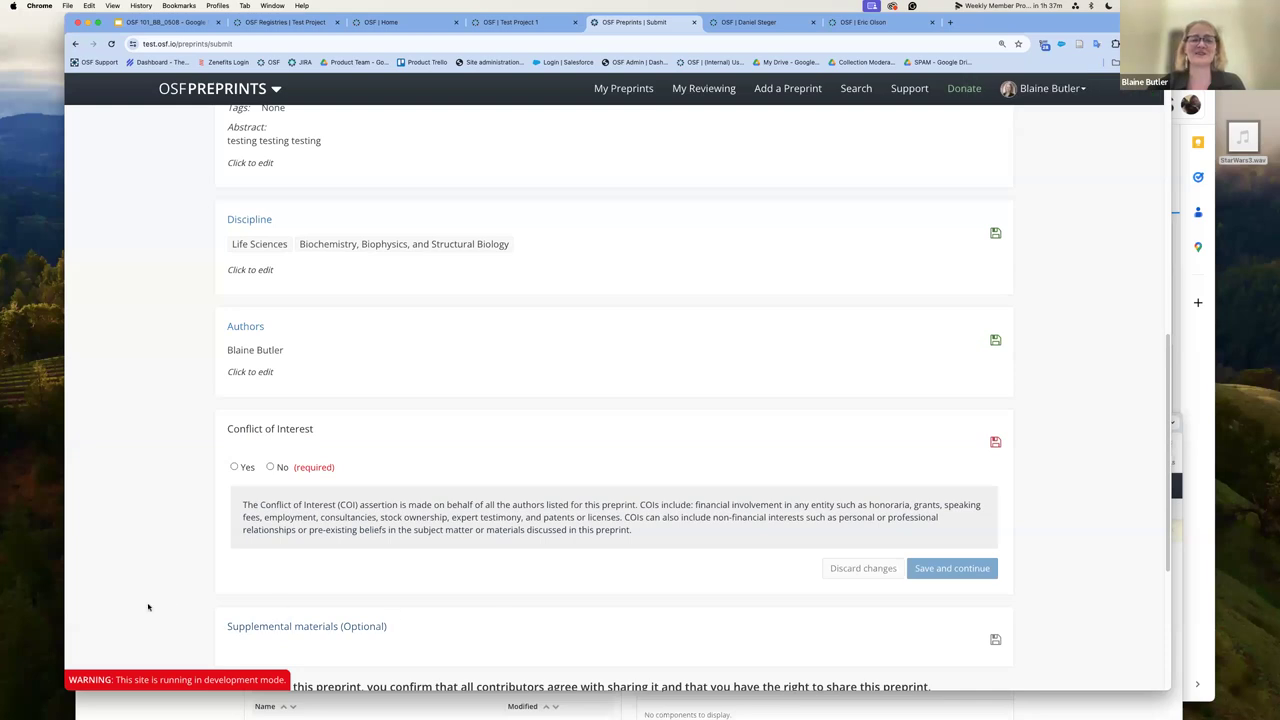
Declare no conflict of interest and save the answer.
click(277, 469)
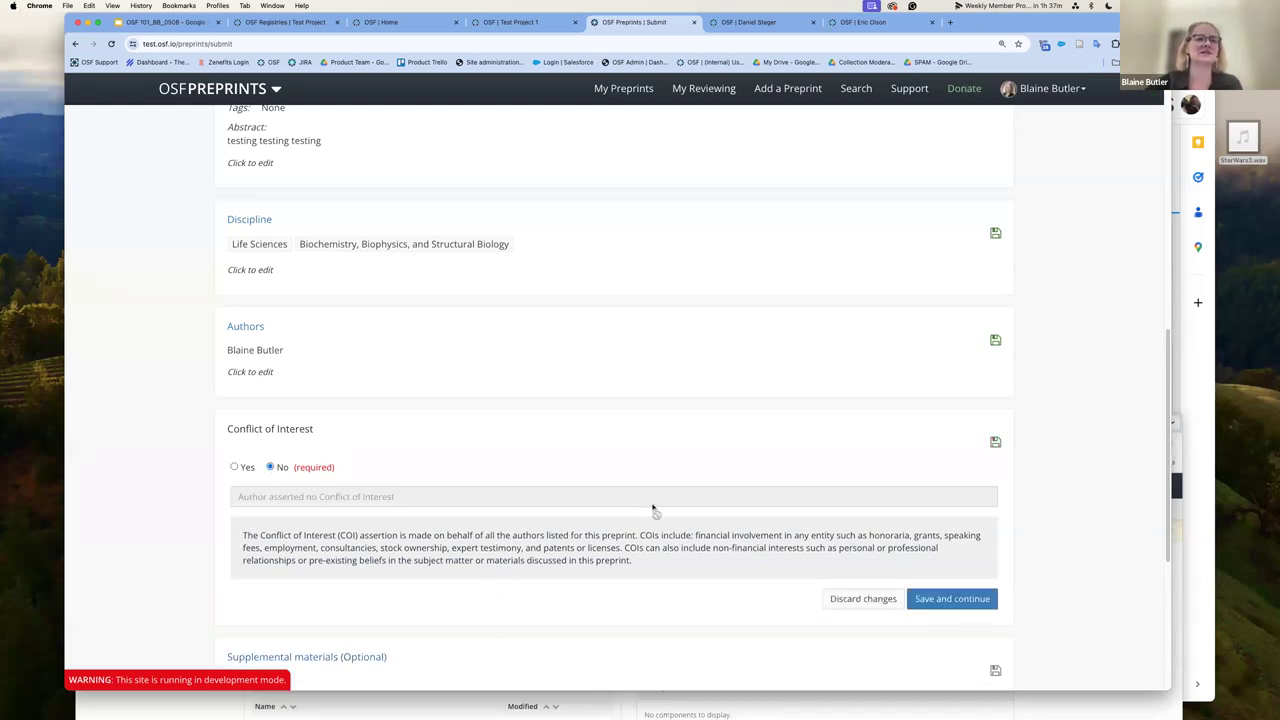
scroll(530, 535, down, 3)
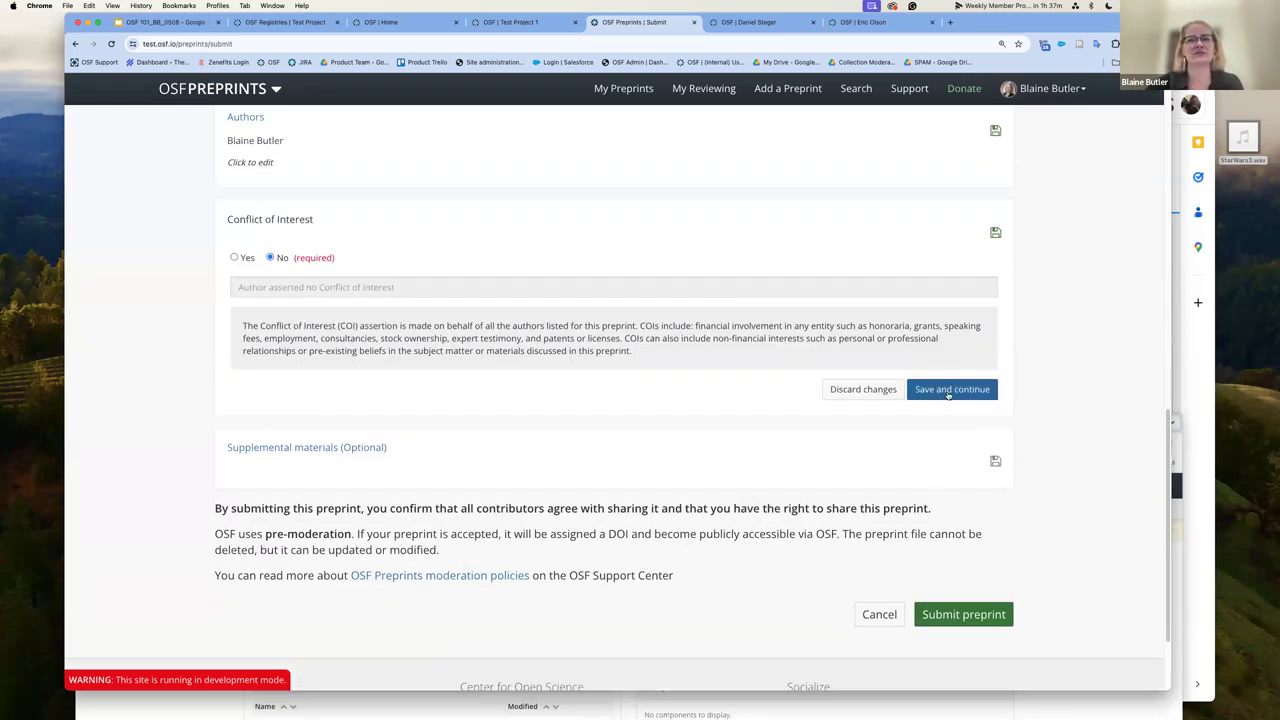
click(948, 391)
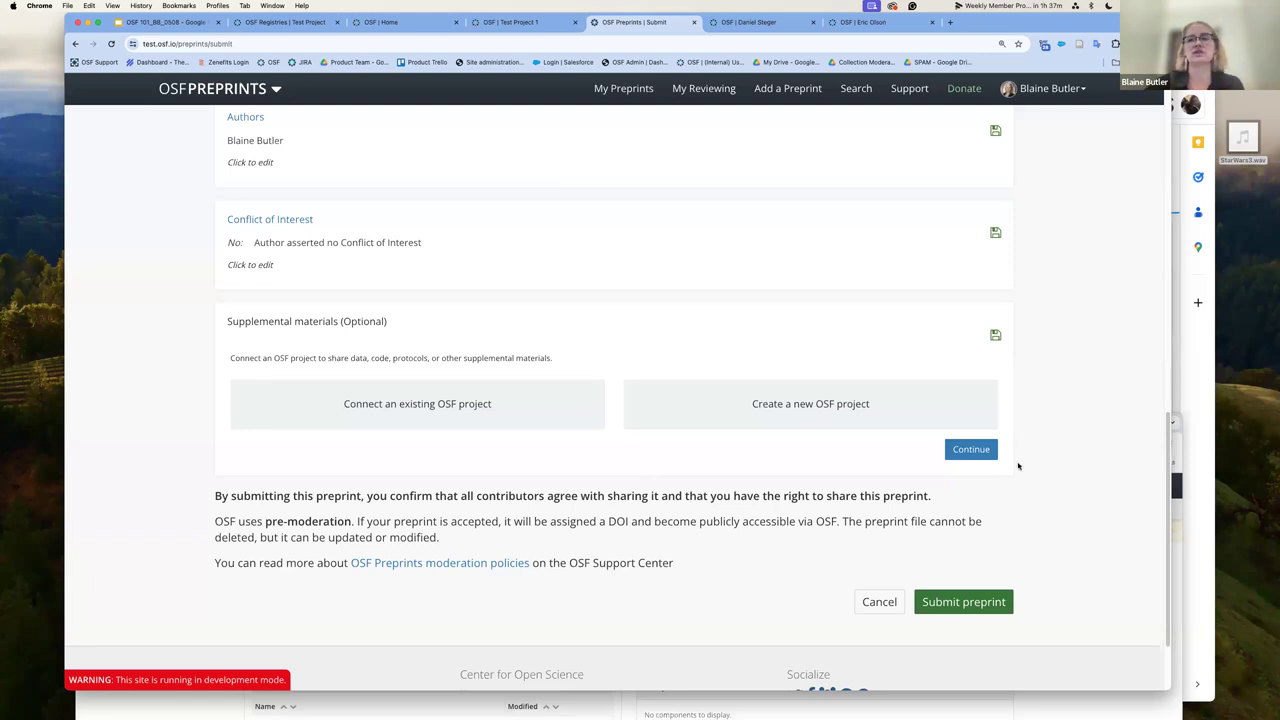
Skip supplemental materials, cancel the submission, and return to the Topics slide tab.
click(975, 449)
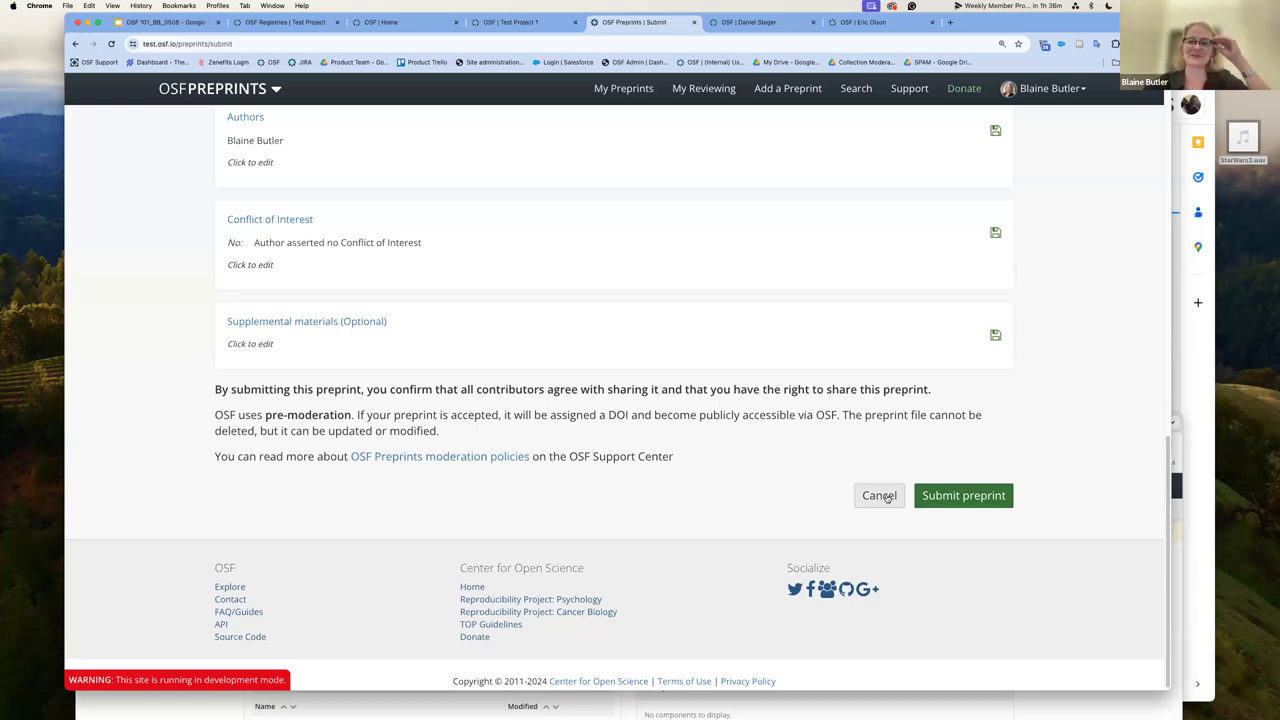
click(886, 497)
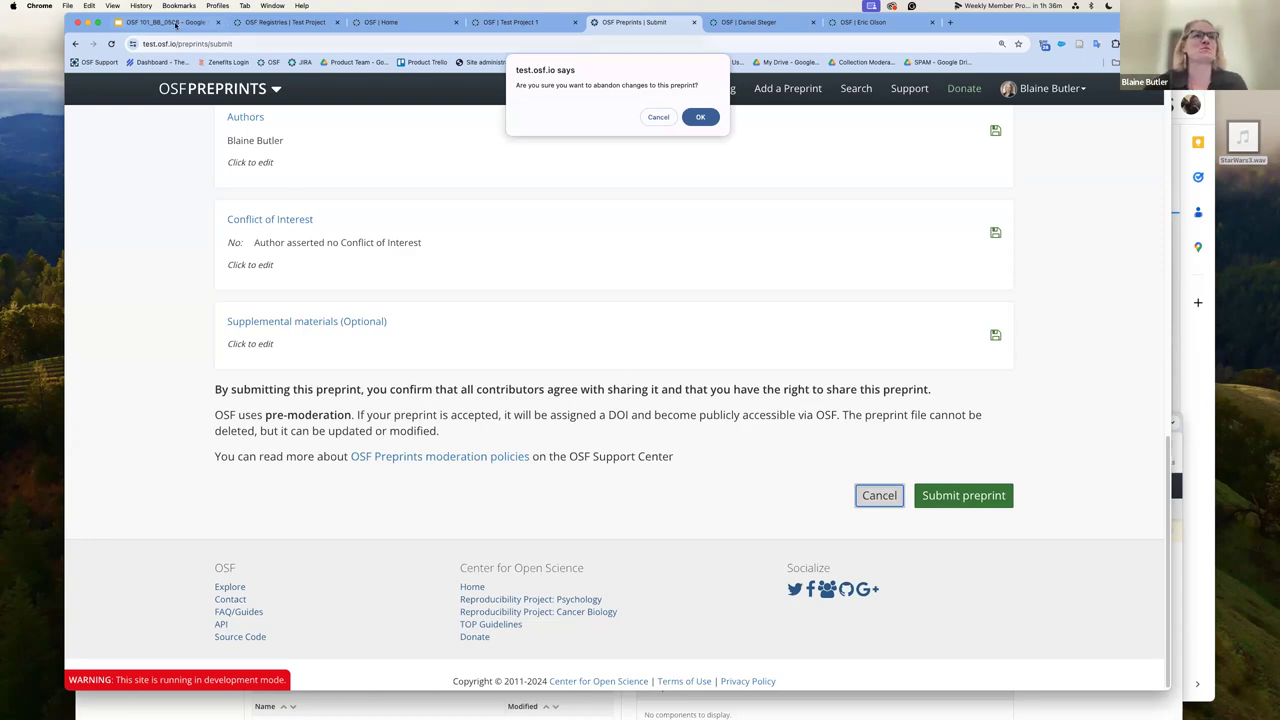
key(super+1)
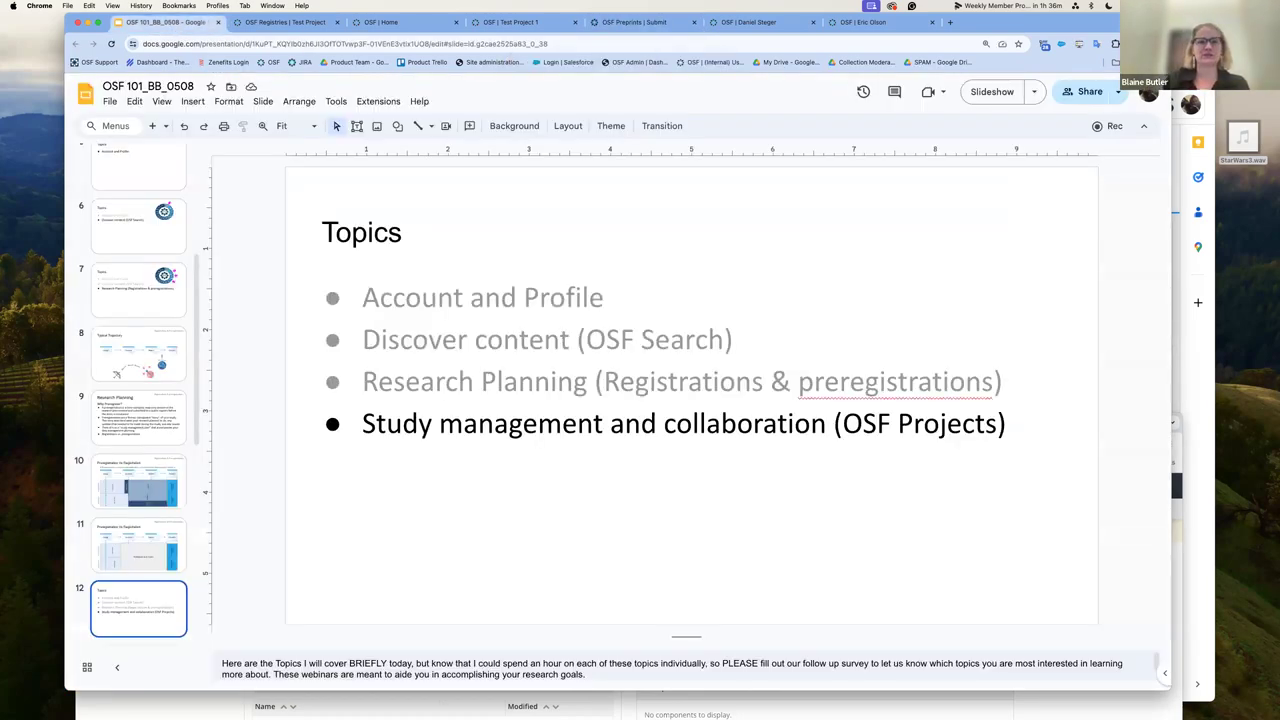